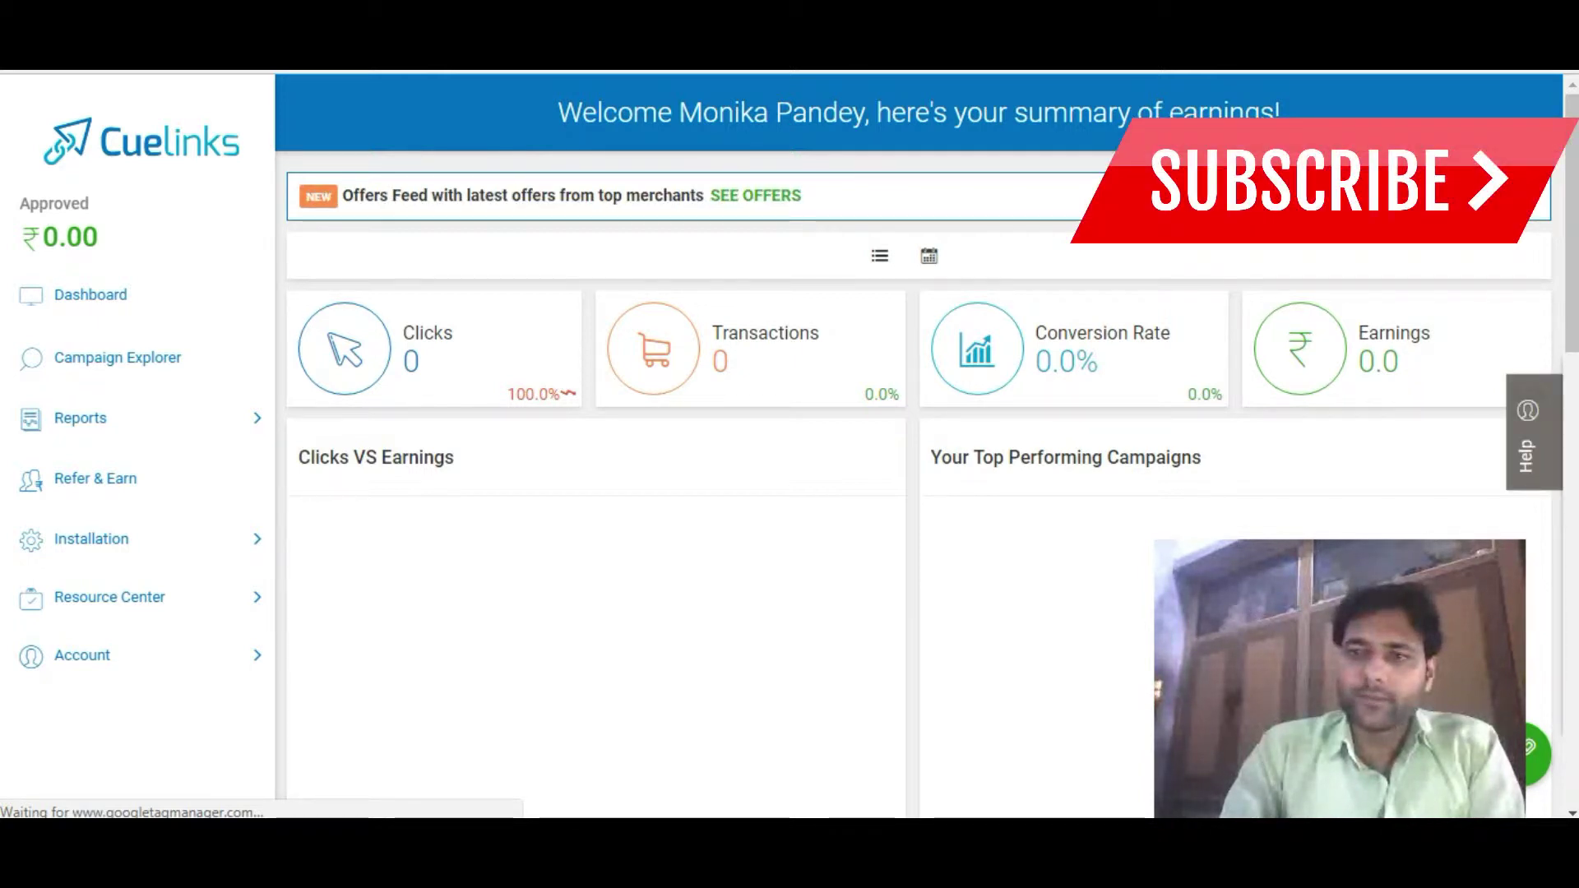
Examine the dashboard's click, transaction, conversion and earnings summary, the Clicks VS Earnings chart and the top performing campaigns.
{"action": "left_click_drag", "start_coordinate": [1571, 223], "coordinate": [1571, 283]}
{"action": "scroll", "coordinate": [584, 648], "scroll_direction": "up", "scroll_amount": 3}
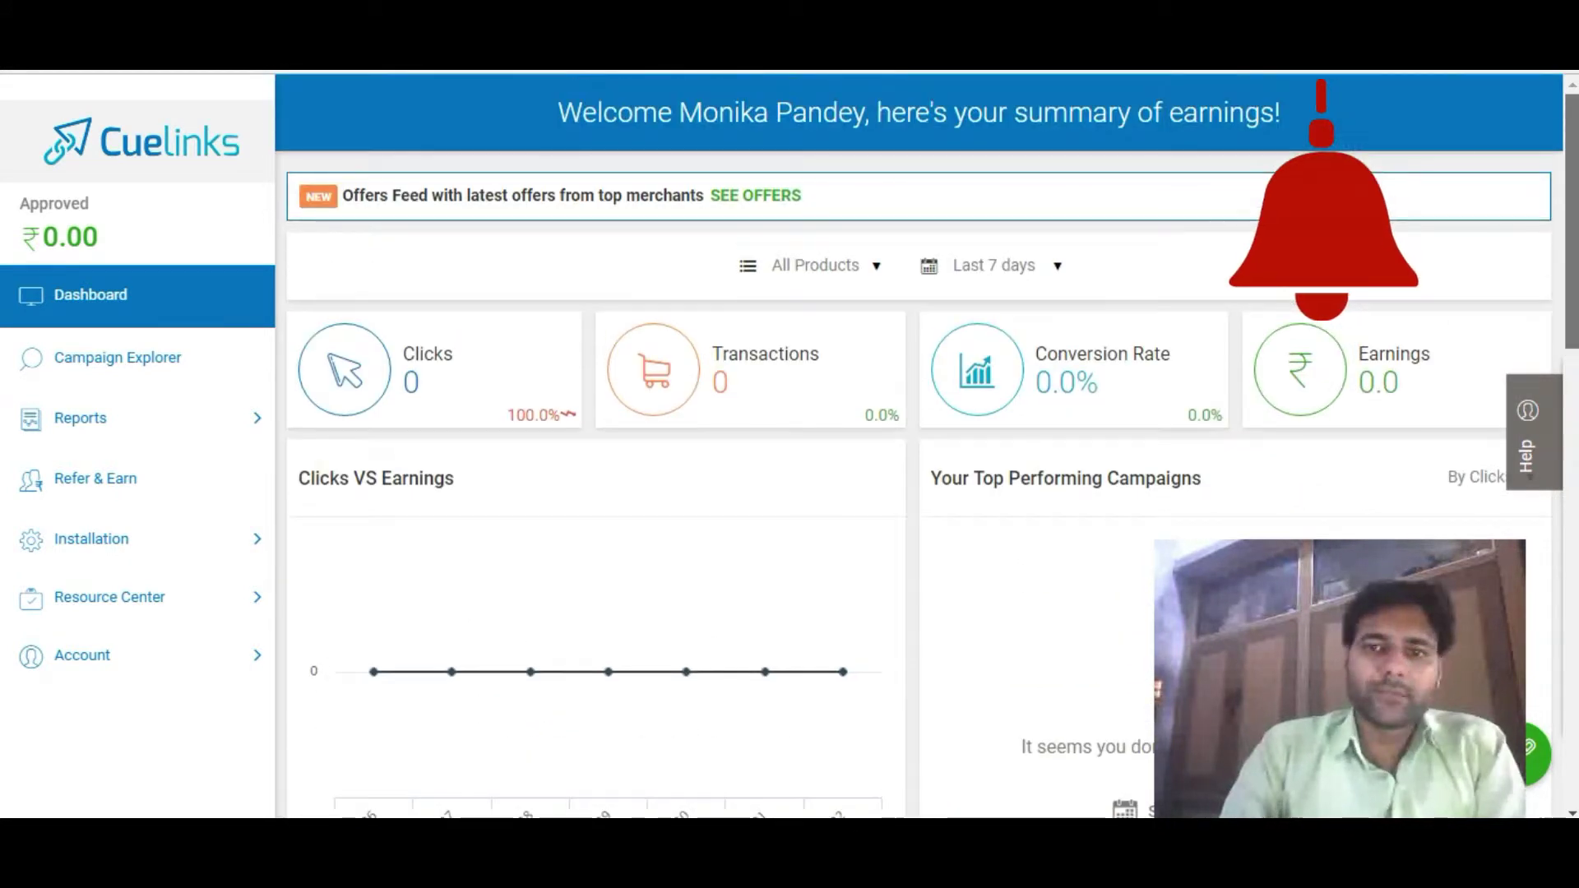
{"action": "scroll", "coordinate": [584, 648], "scroll_direction": "down", "scroll_amount": 1}
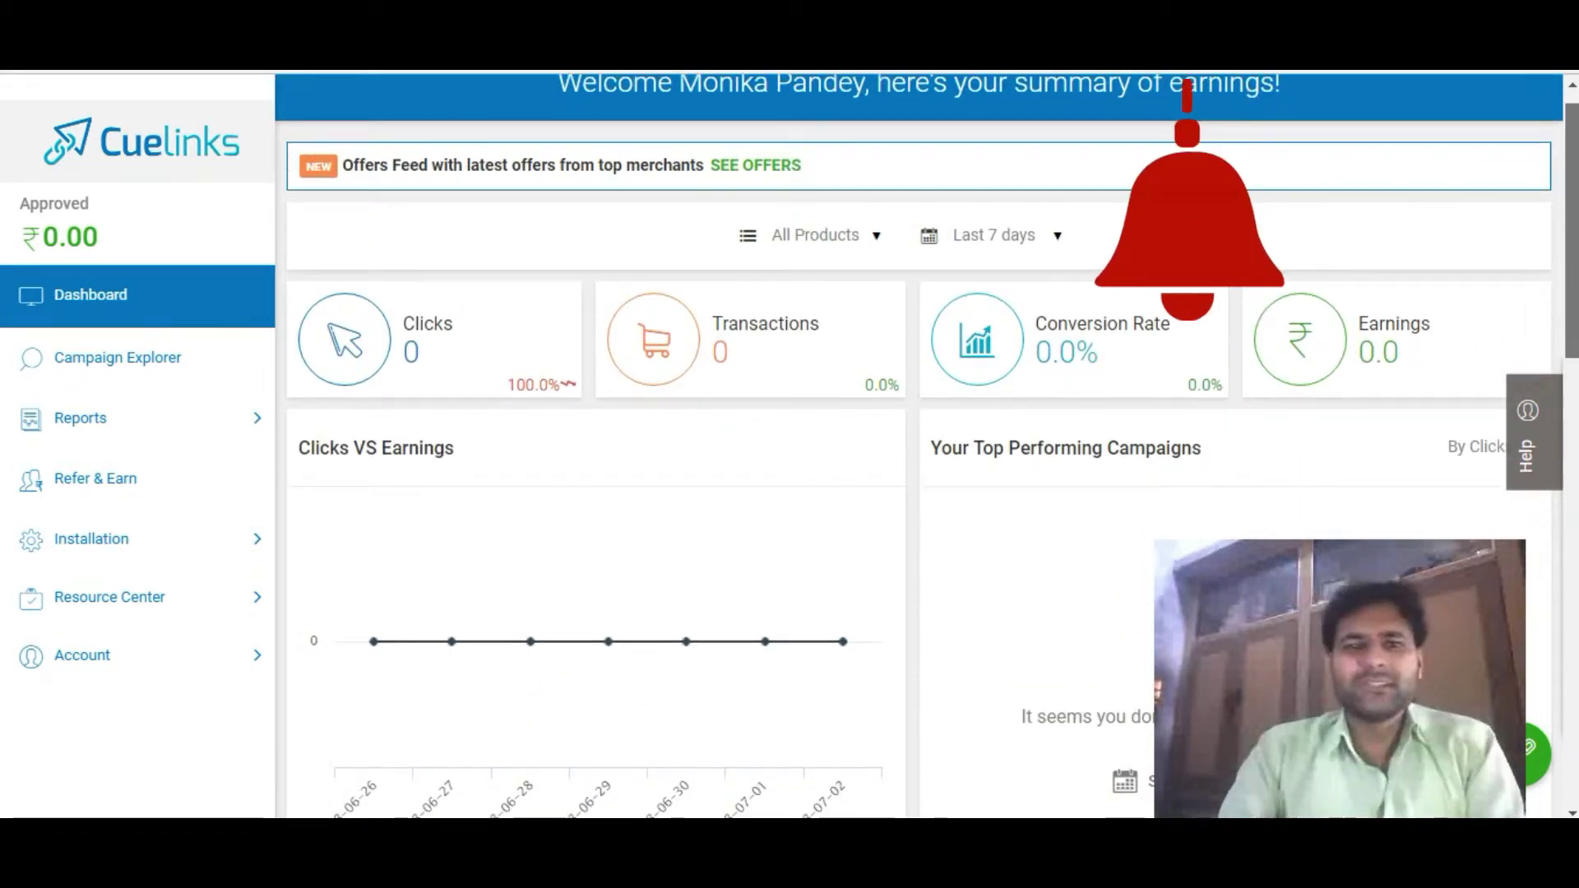
{"action": "scroll", "coordinate": [584, 648], "scroll_direction": "down", "scroll_amount": 1}
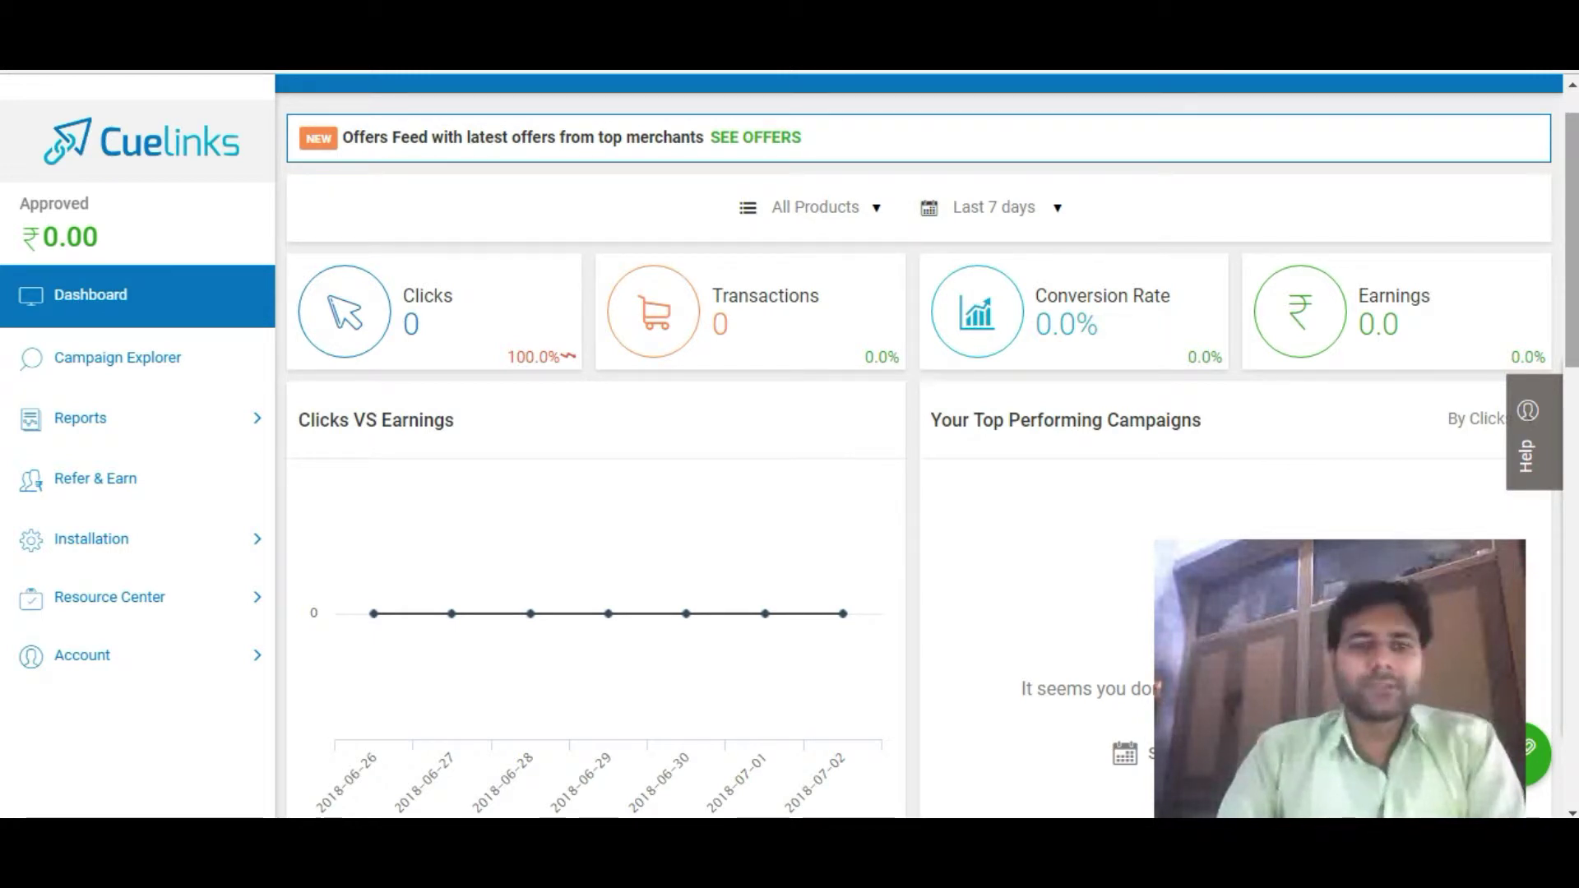
{"action": "left_click_drag", "start_coordinate": [1570, 239], "coordinate": [1570, 242]}
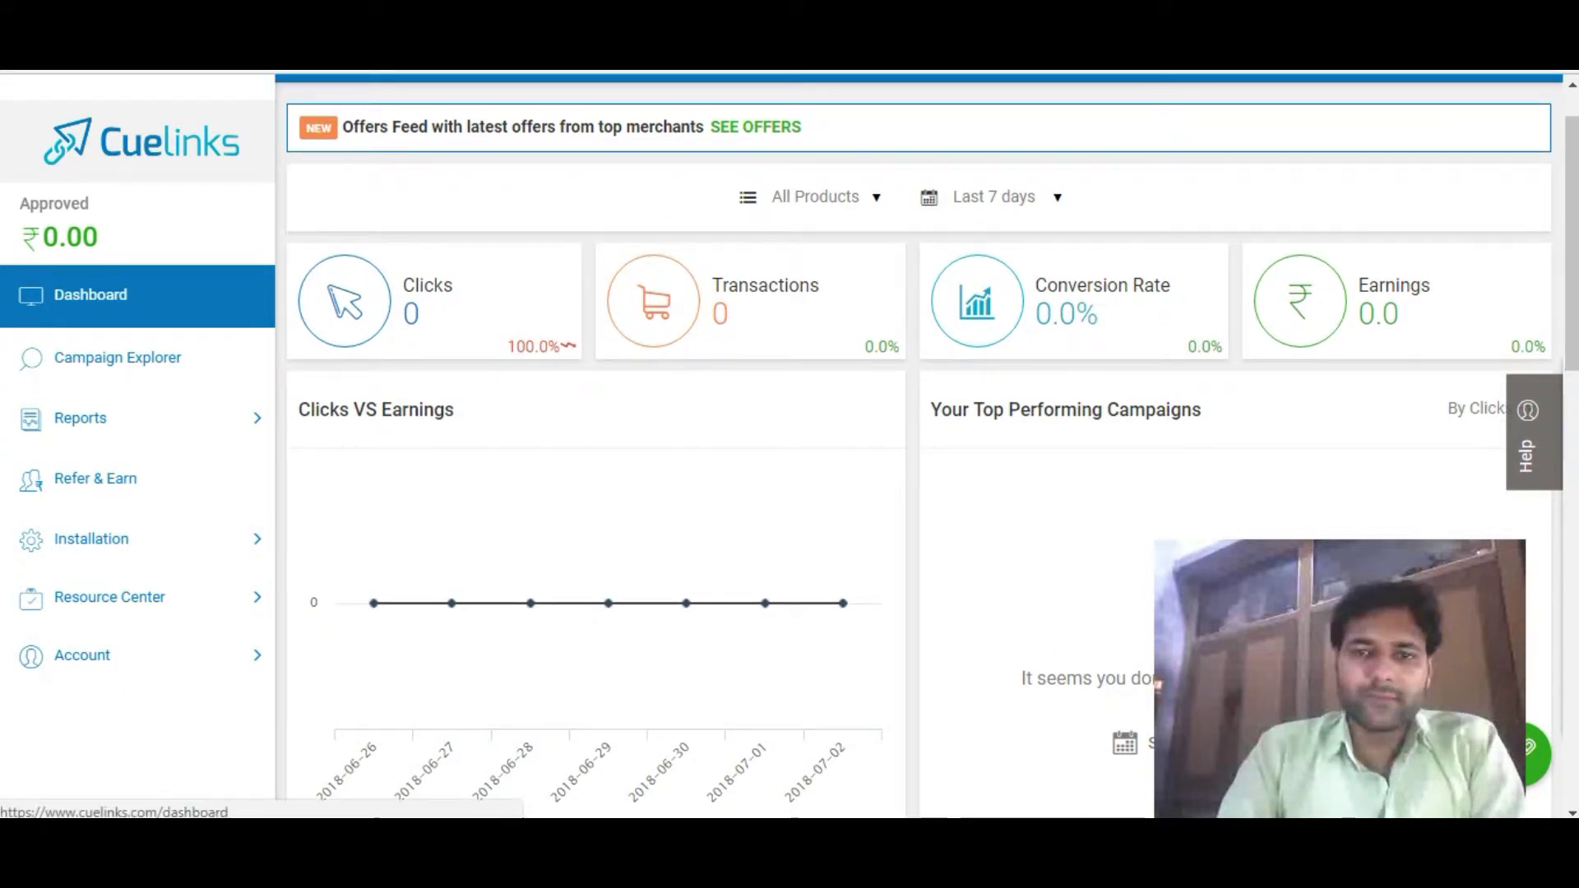
{"action": "mouse_move", "coordinate": [686, 603]}
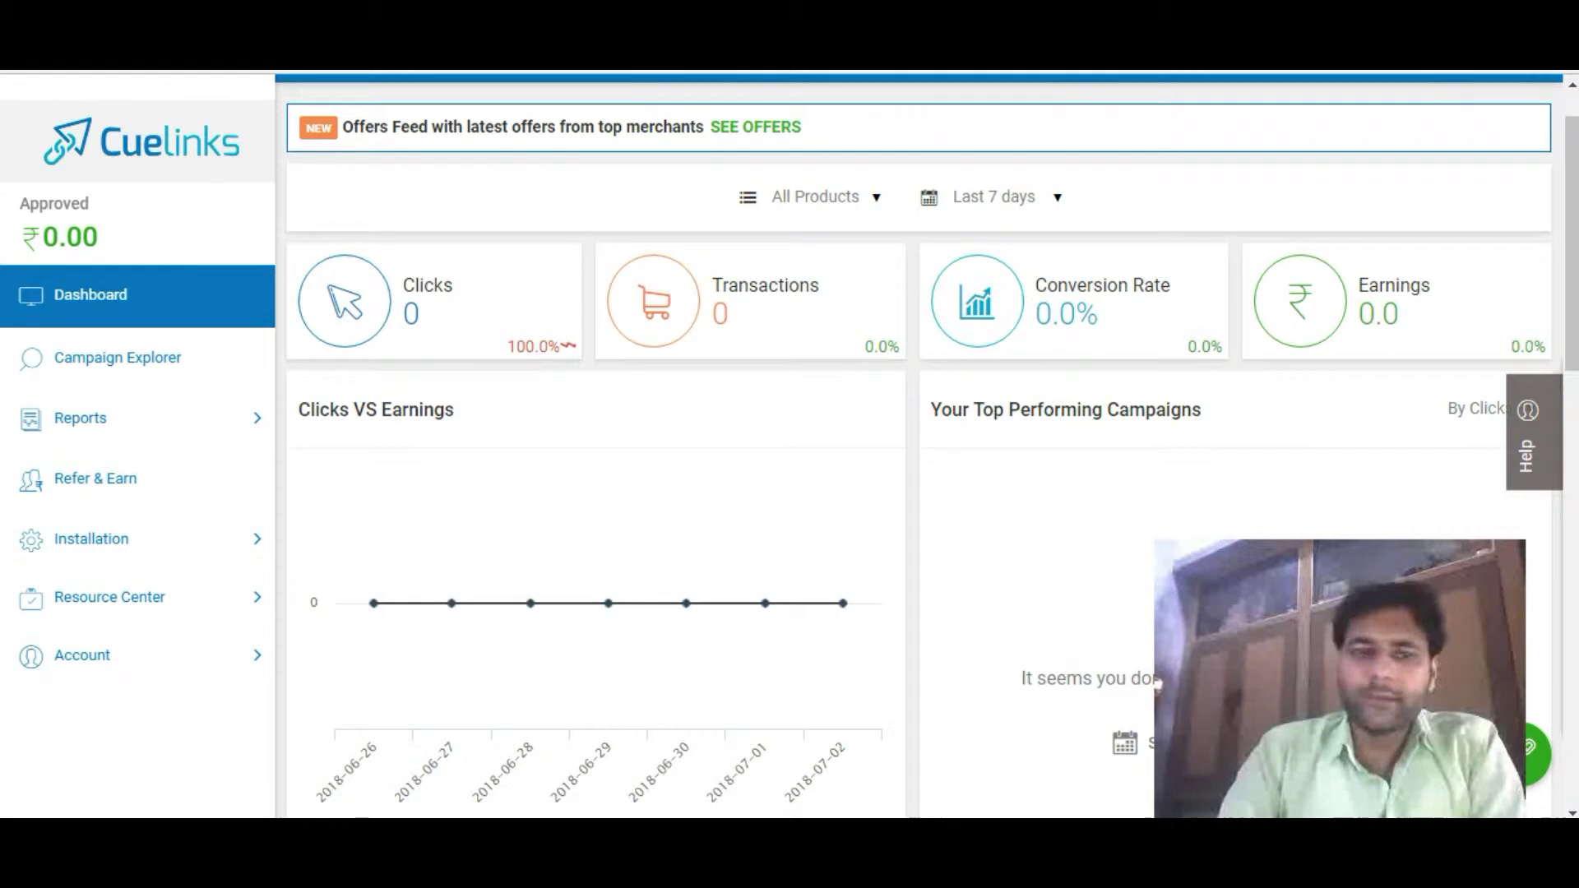
{"action": "mouse_move", "coordinate": [608, 602]}
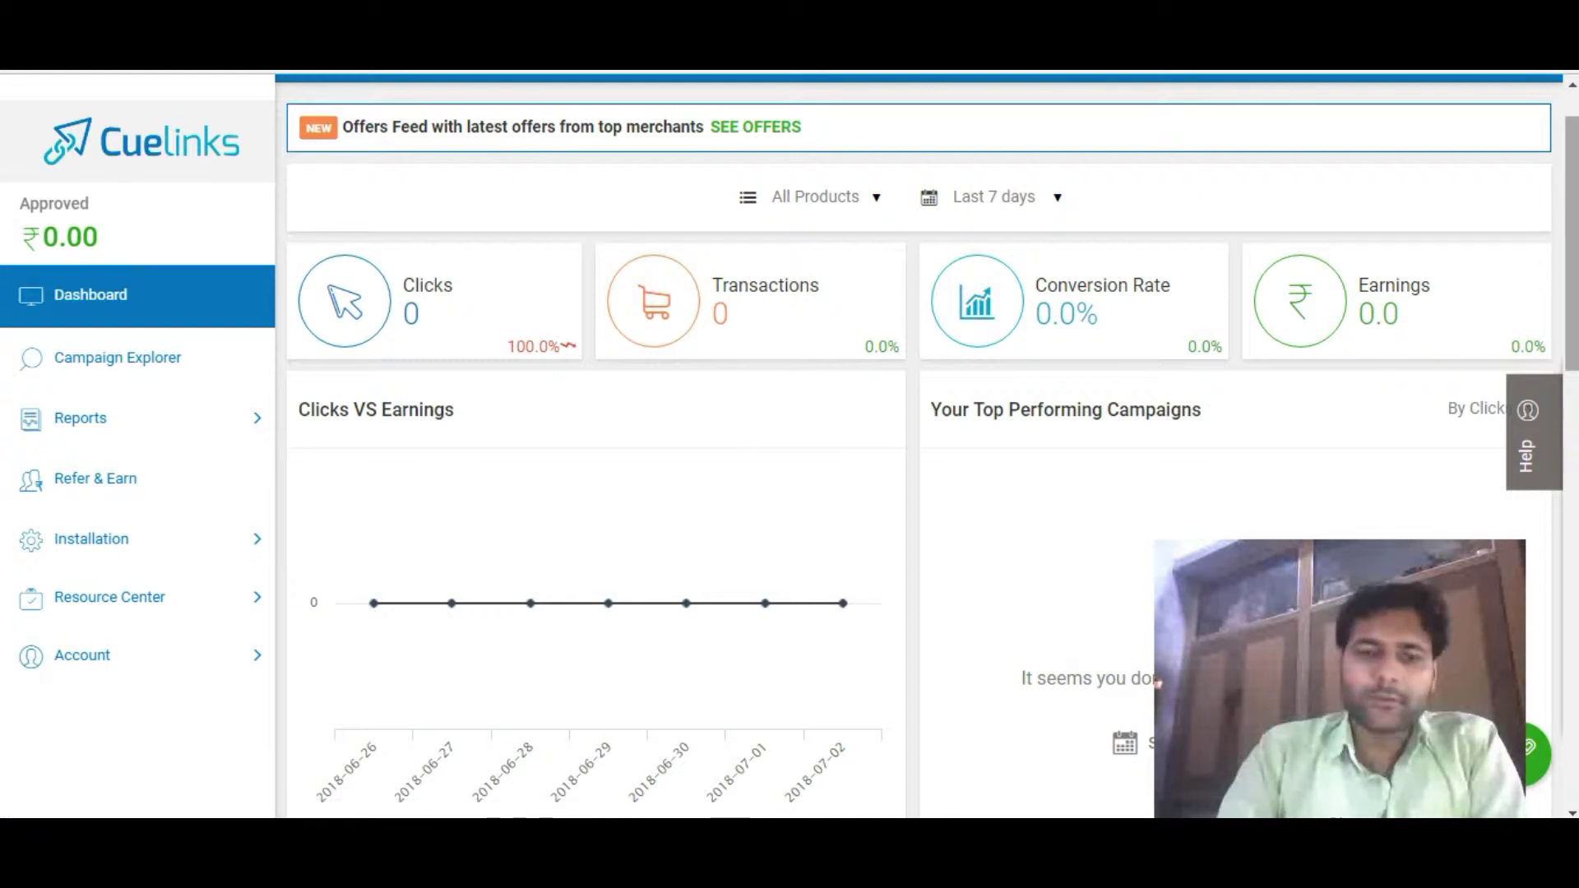
{"action": "left_click_drag", "start_coordinate": [1571, 245], "coordinate": [1570, 263]}
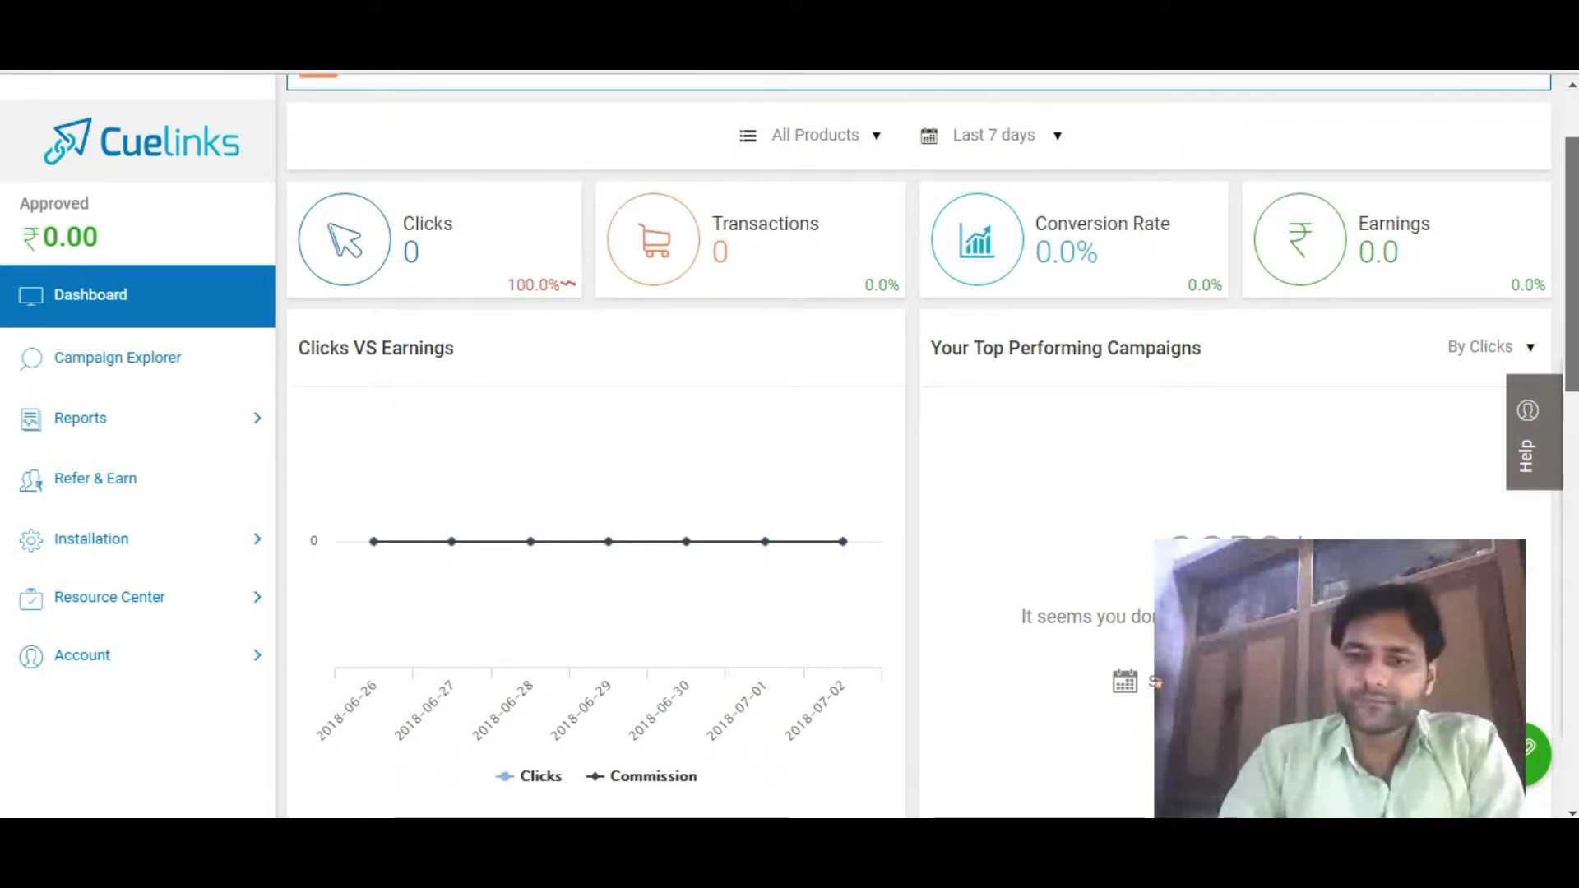
{"action": "scroll", "coordinate": [1155, 678], "scroll_direction": "down", "scroll_amount": 3}
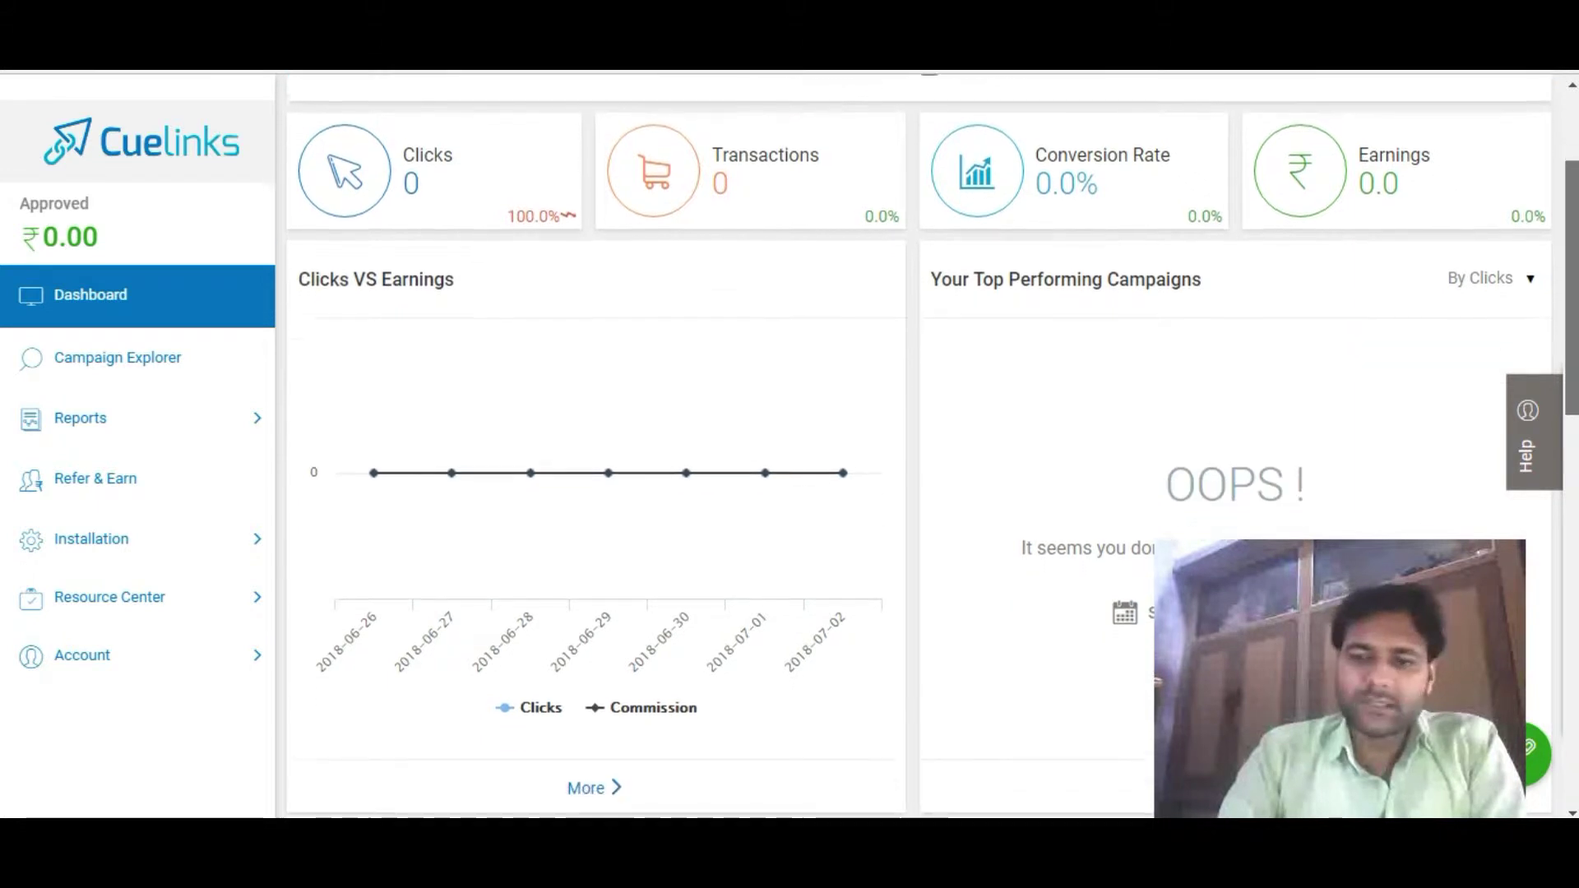
{"action": "scroll", "coordinate": [925, 444], "scroll_direction": "down", "scroll_amount": 3}
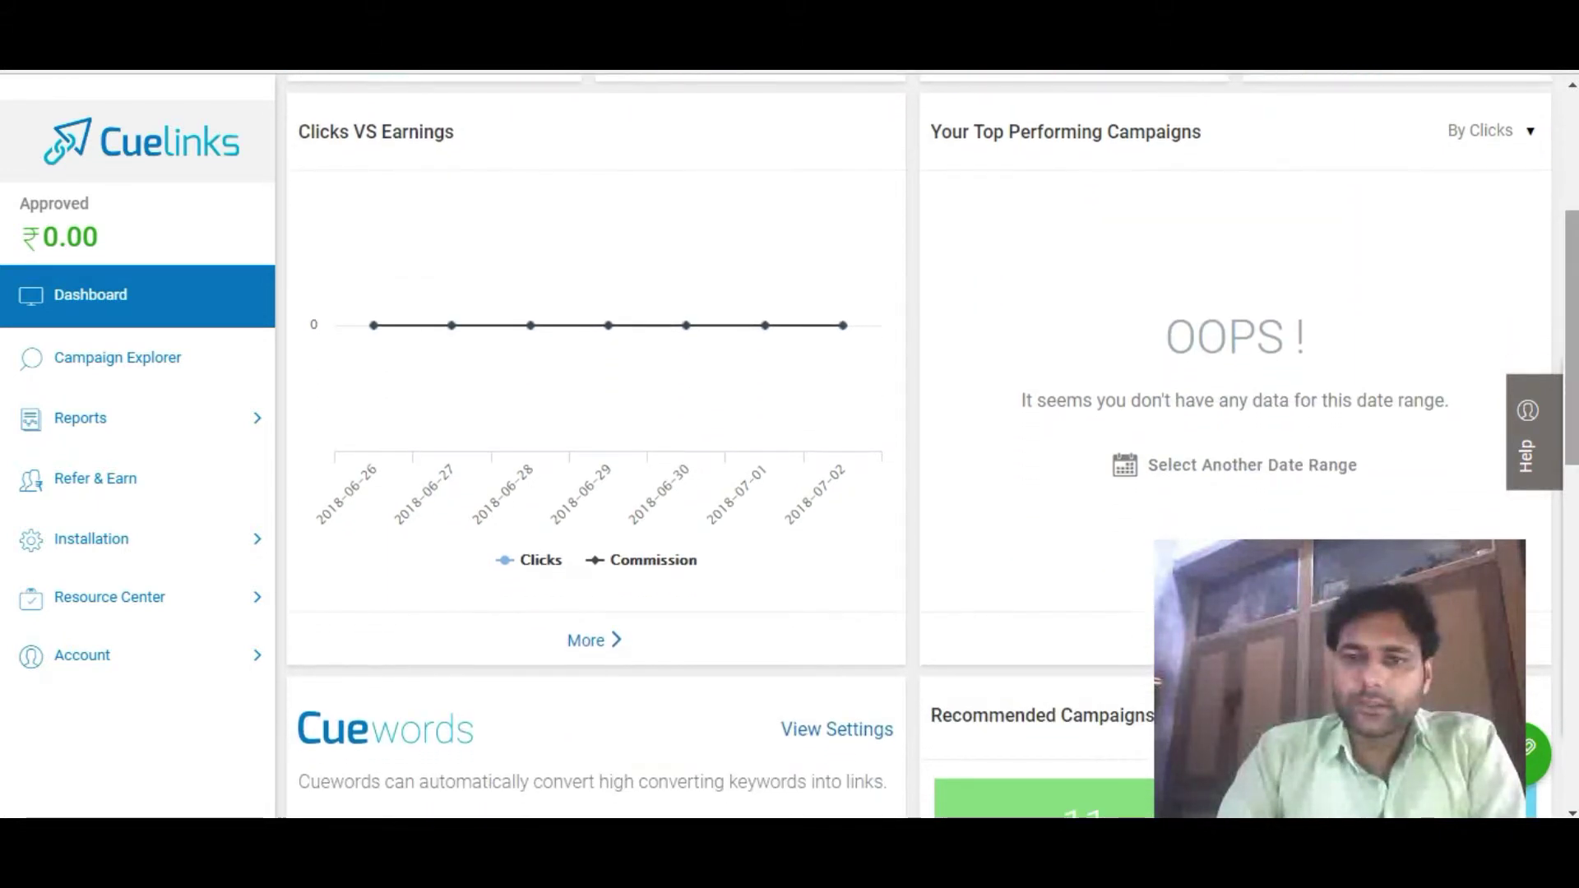
{"action": "scroll", "coordinate": [925, 444], "scroll_direction": "down", "scroll_amount": 3}
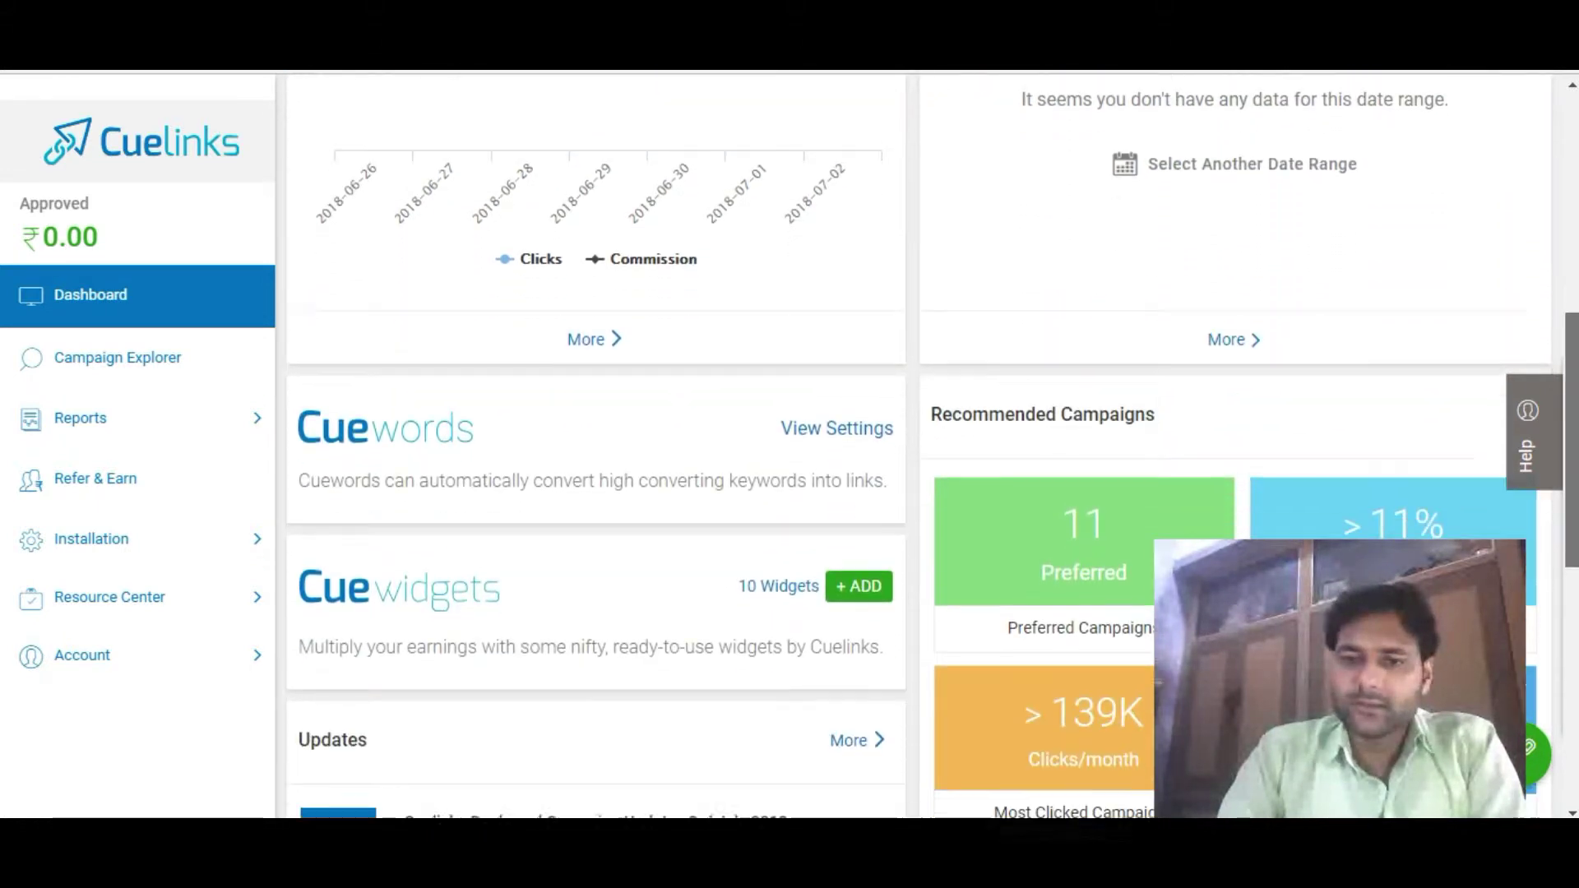
Review the recommended Preferred Campaigns with their categories, types and commissions, and return to the dashboard.
{"action": "left_click_drag", "start_coordinate": [1570, 487], "coordinate": [1570, 512]}
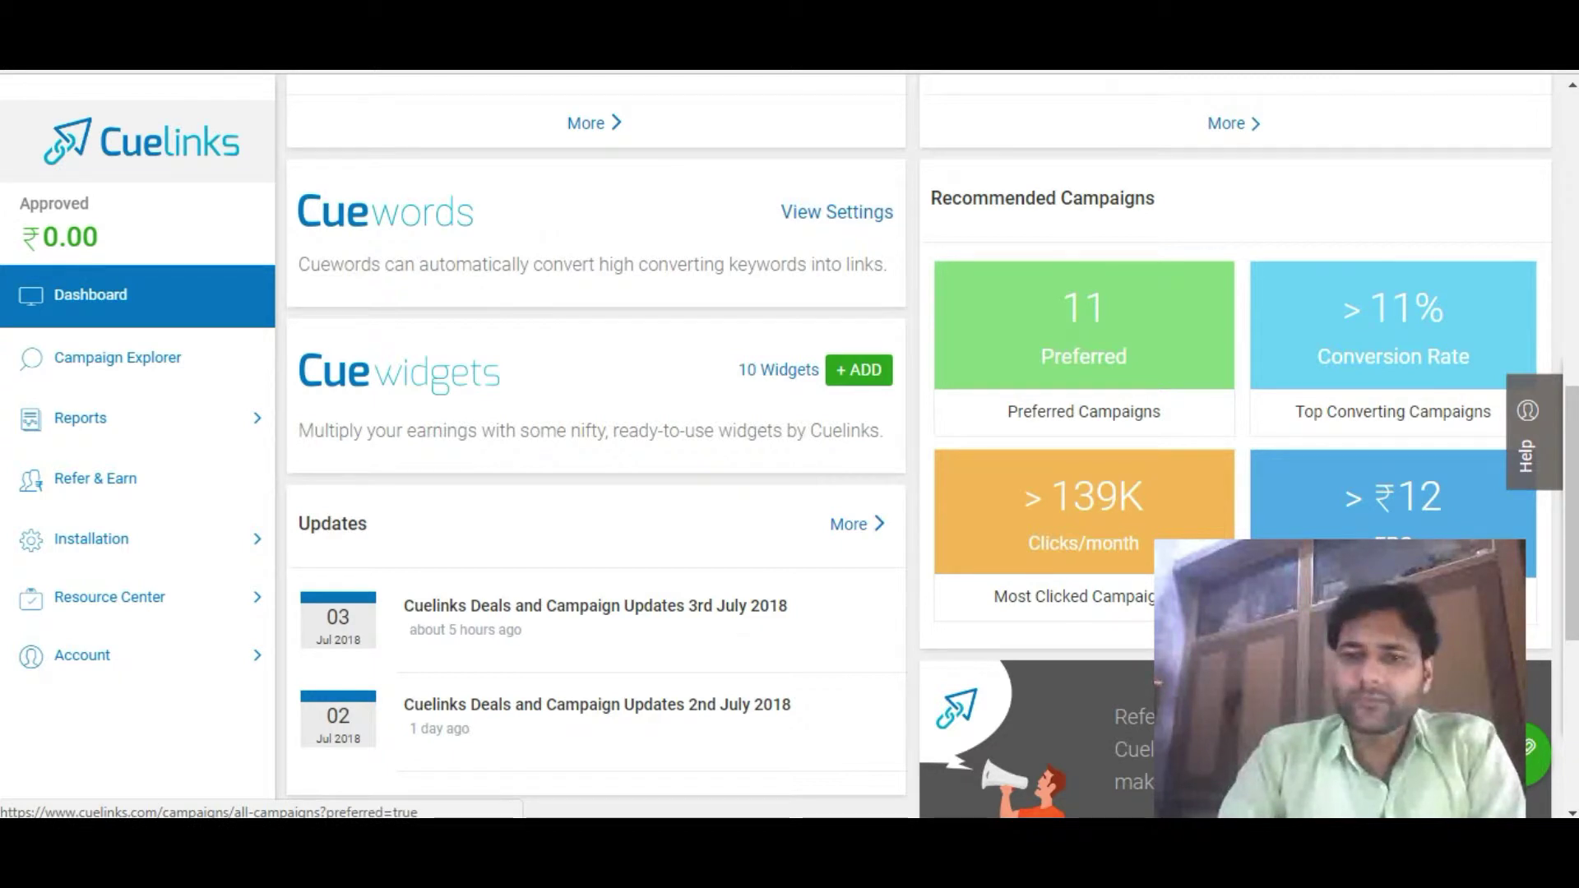
{"action": "left_click", "coordinate": [1083, 348]}
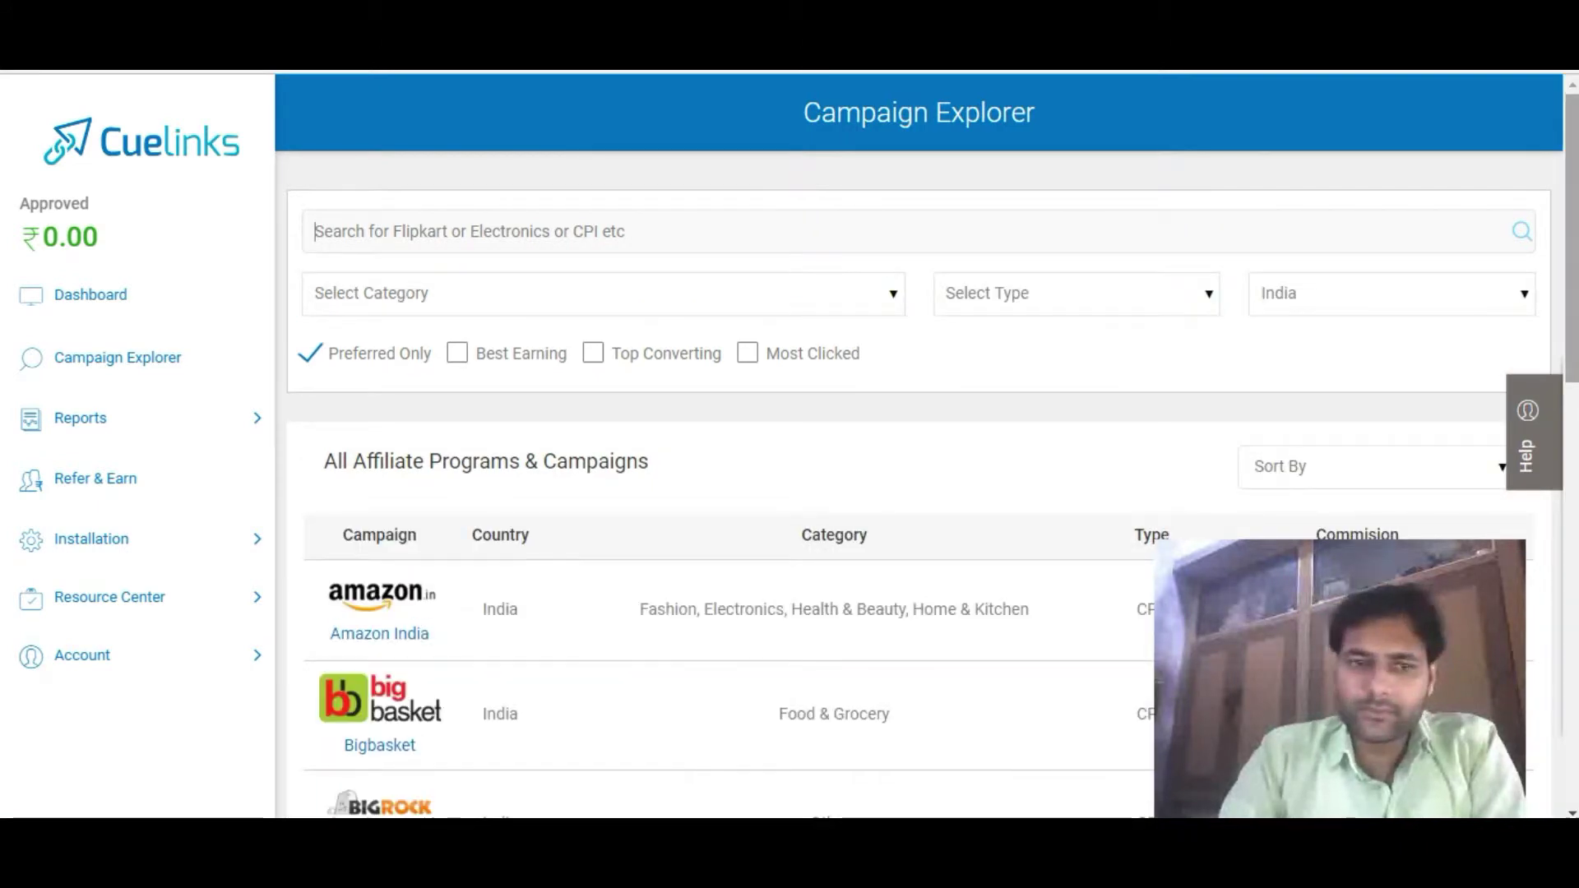
{"action": "scroll", "coordinate": [917, 448], "scroll_direction": "down", "scroll_amount": 5}
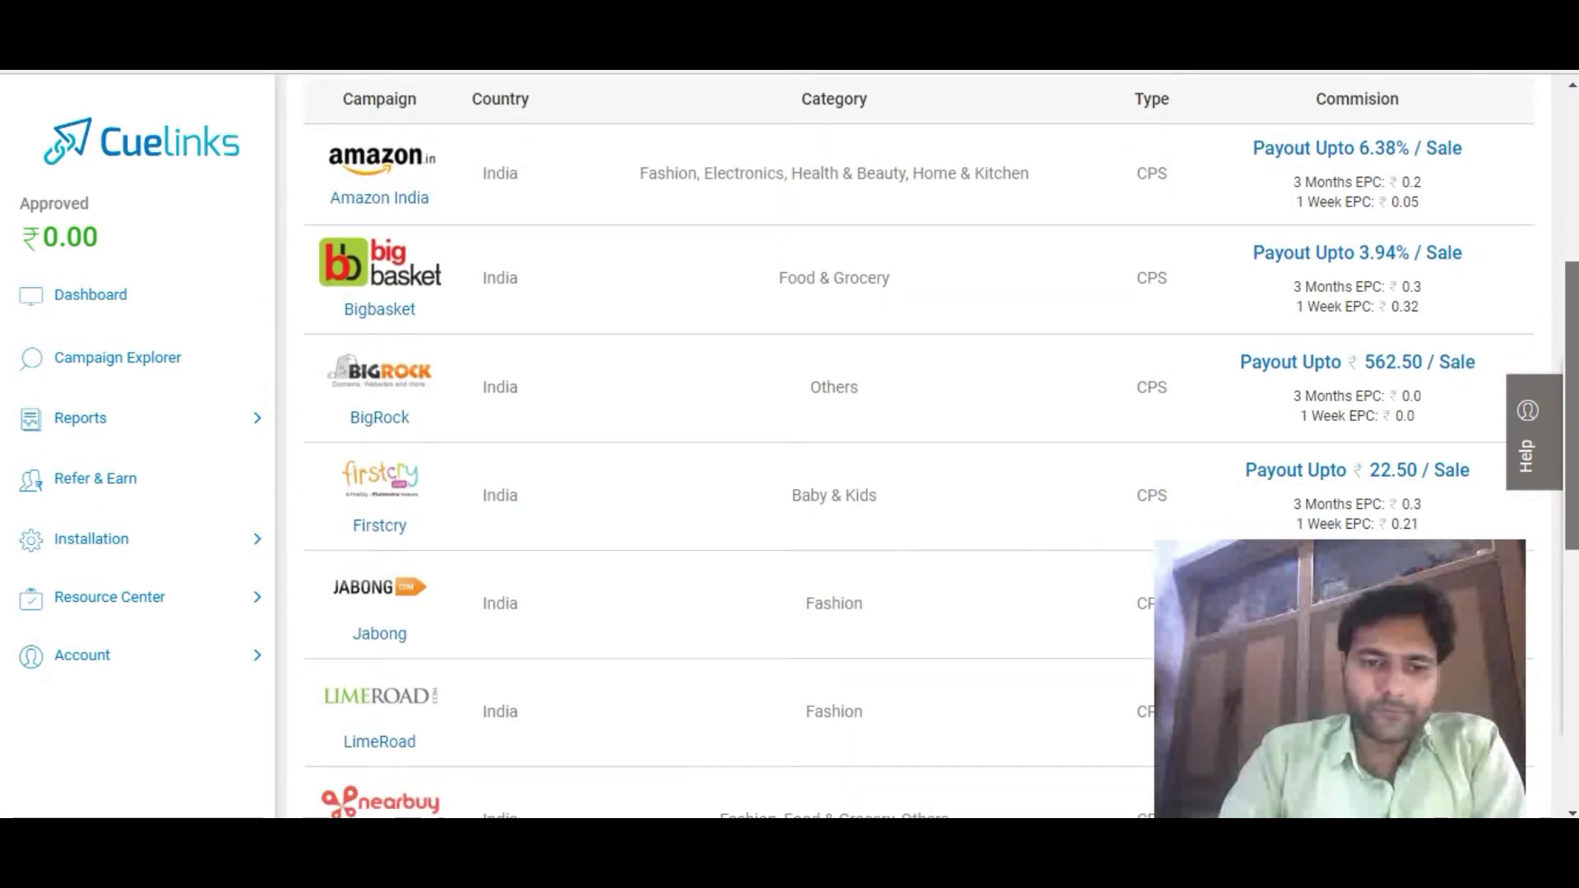
{"action": "scroll", "coordinate": [790, 444], "scroll_direction": "down", "scroll_amount": 1}
{"action": "scroll", "coordinate": [917, 444], "scroll_direction": "down", "scroll_amount": 4}
{"action": "scroll", "coordinate": [917, 444], "scroll_direction": "down", "scroll_amount": 3}
{"action": "scroll", "coordinate": [916, 444], "scroll_direction": "up", "scroll_amount": 5}
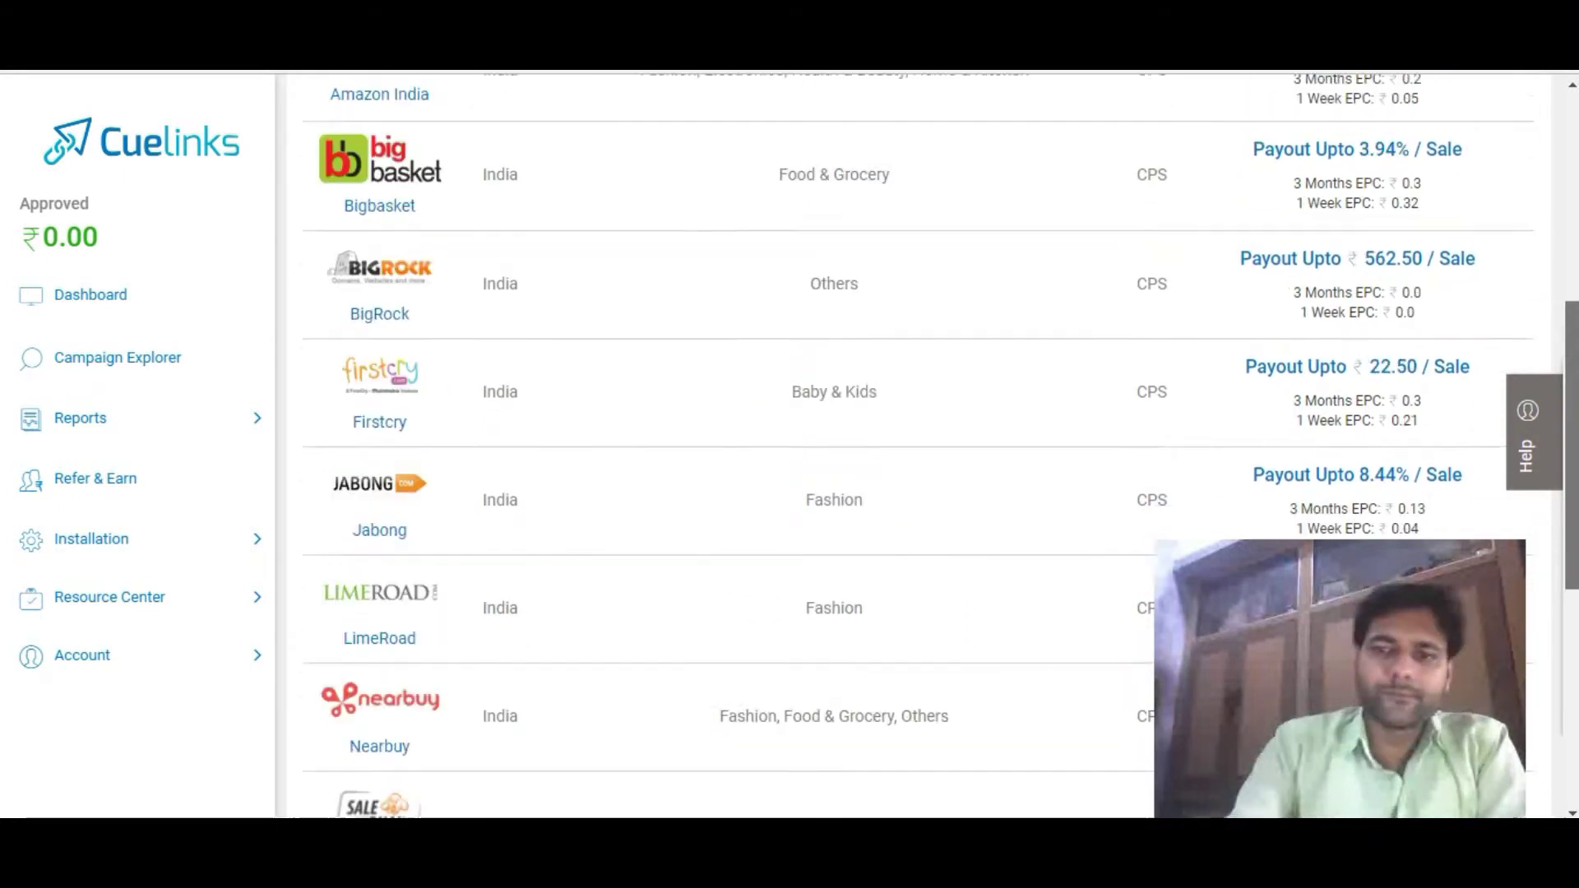
{"action": "scroll", "coordinate": [916, 444], "scroll_direction": "up", "scroll_amount": 8}
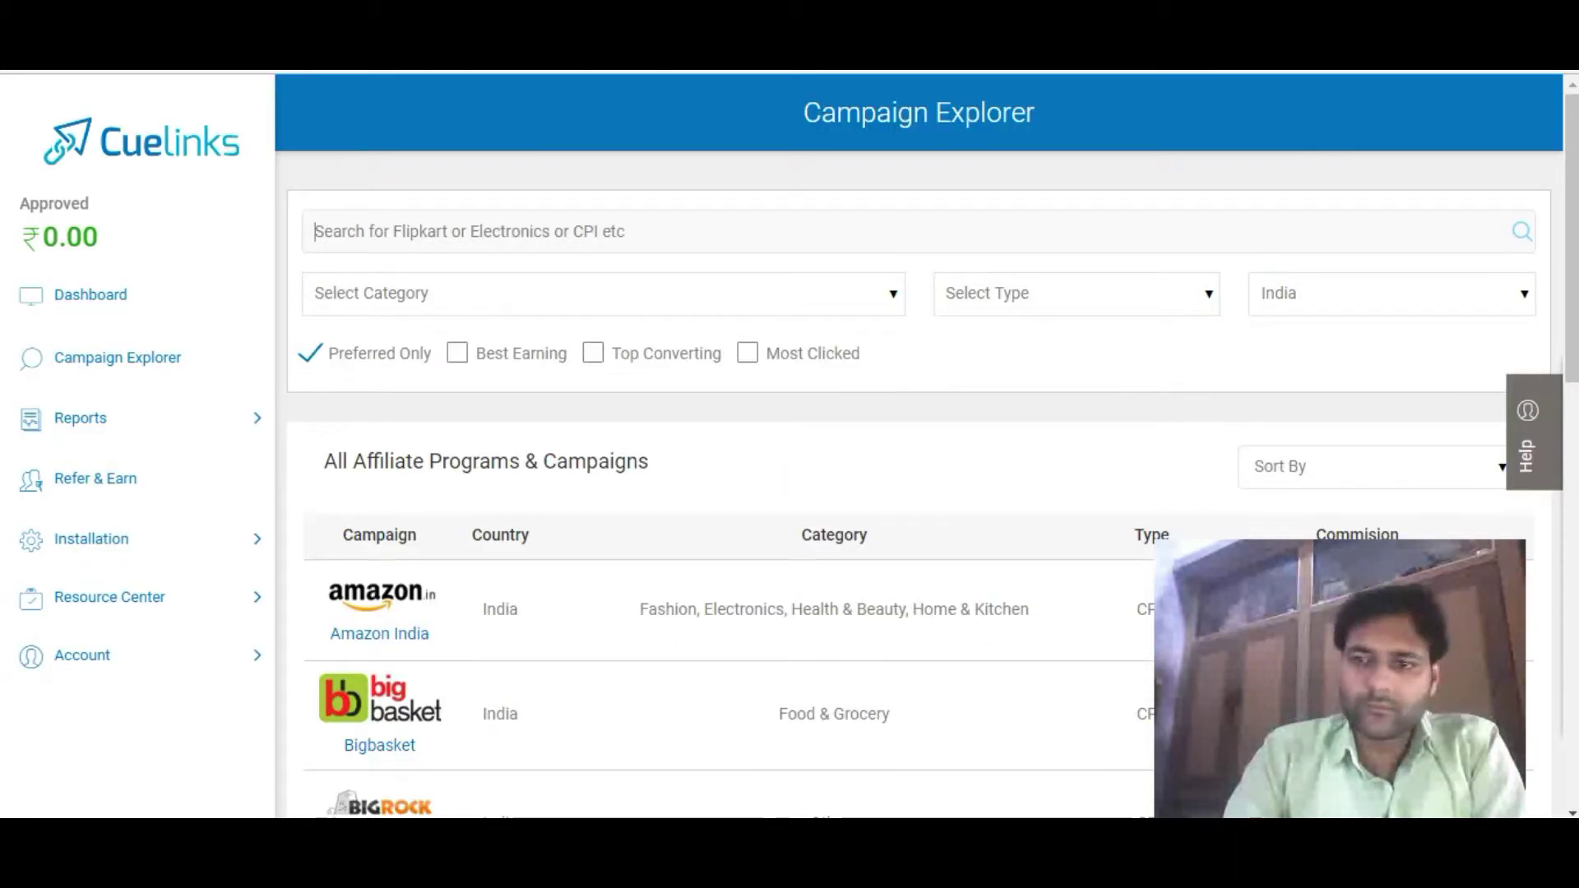
{"action": "left_click", "coordinate": [315, 231]}
{"action": "key", "text": "alt+Left"}
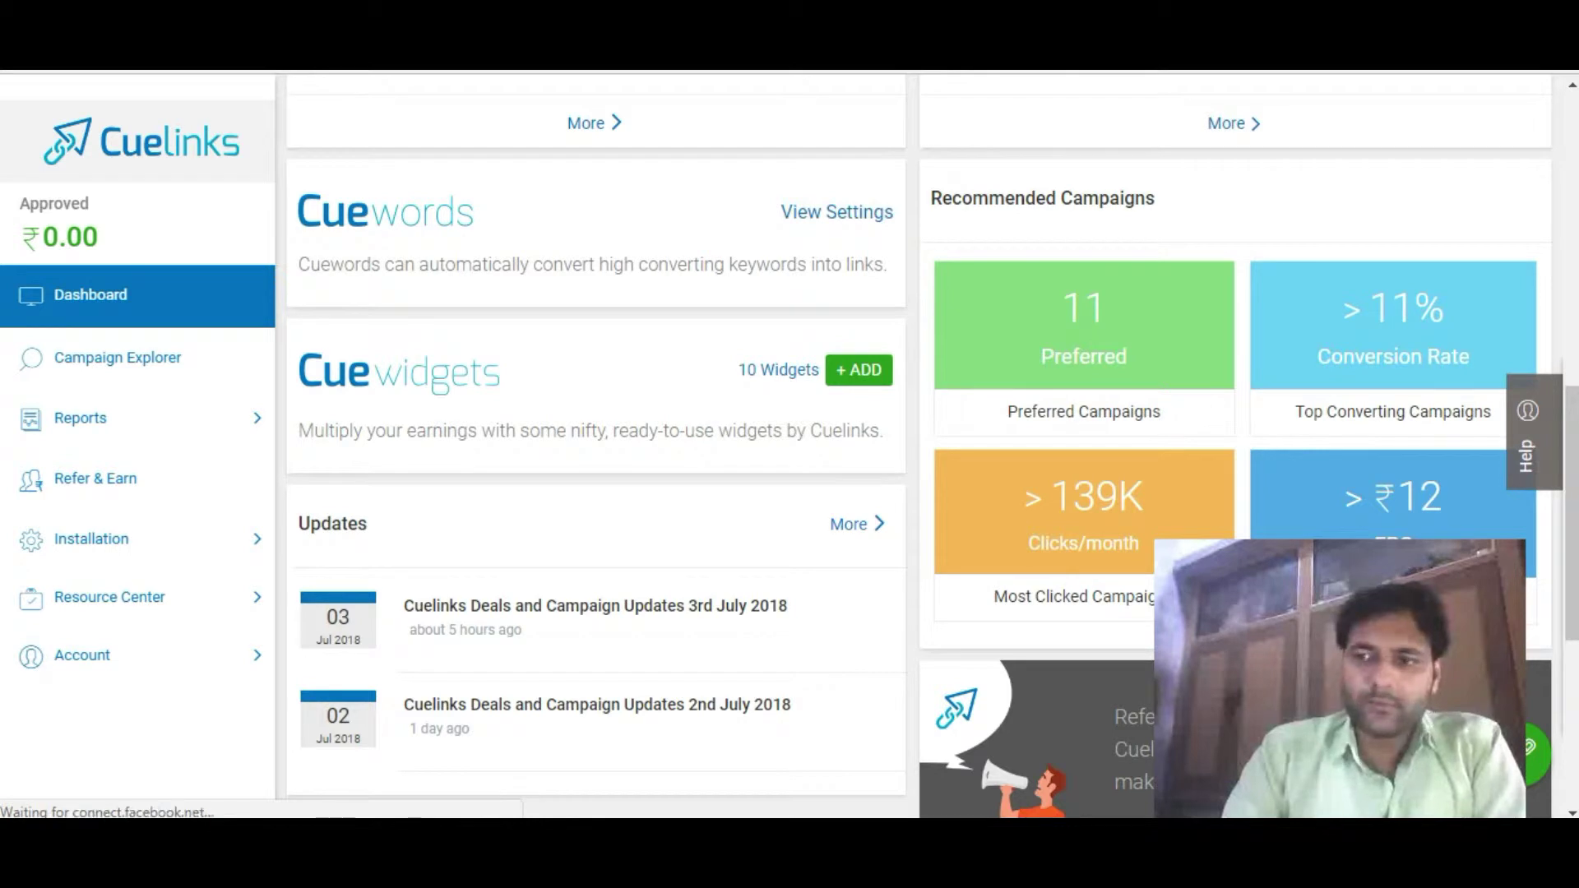
Review the Top Converting Campaigns with their categories and commissions, and go back to the dashboard.
{"action": "key", "text": "alt+Right"}
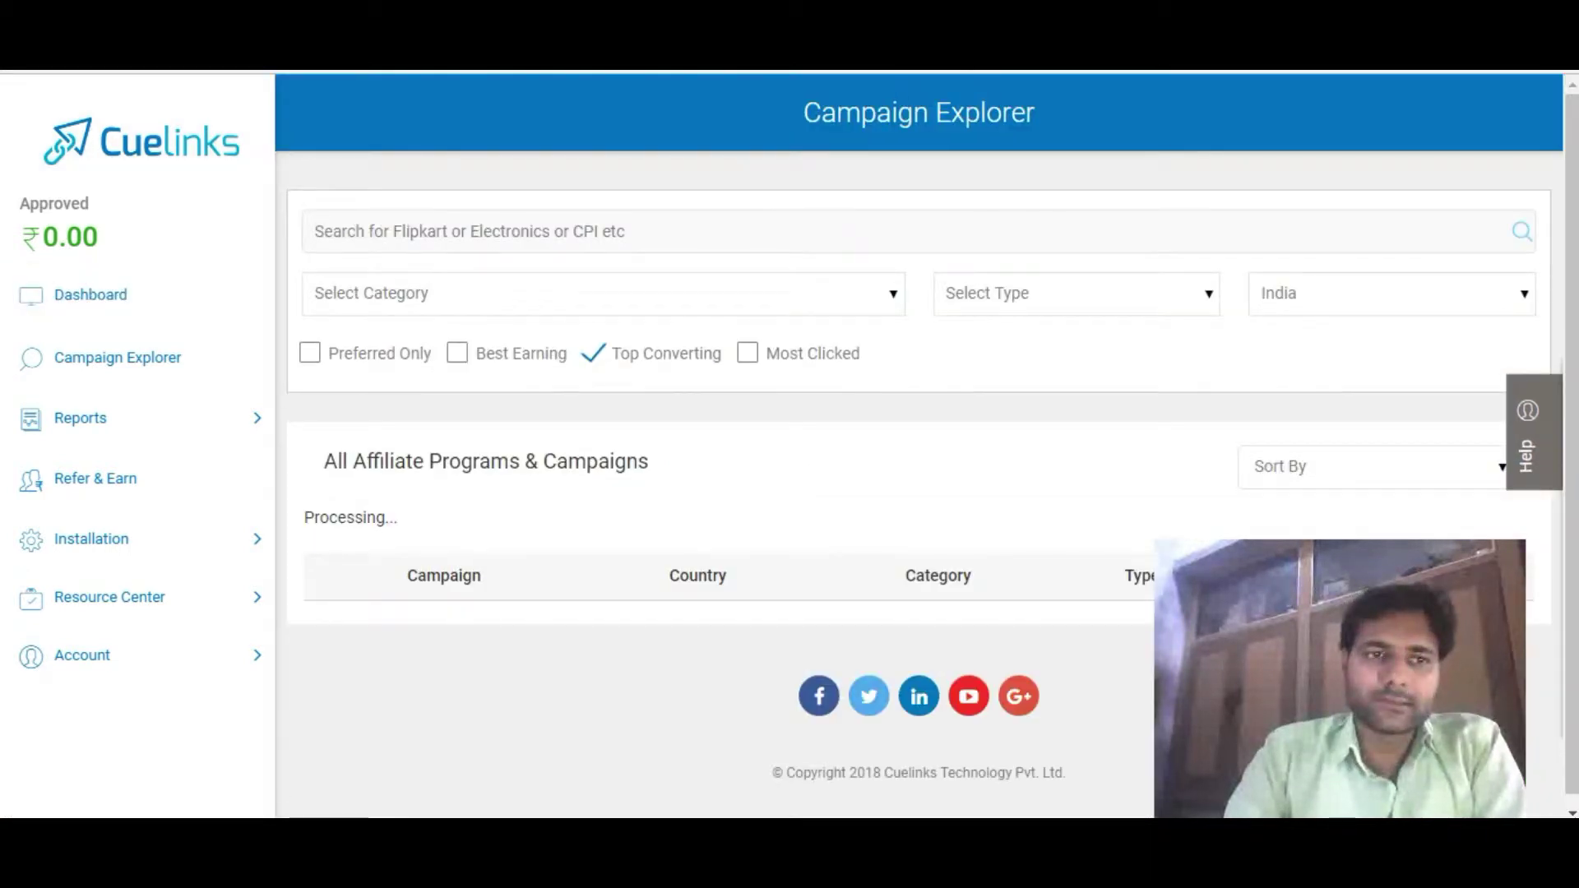
{"action": "scroll", "coordinate": [919, 444], "scroll_direction": "down", "scroll_amount": 3}
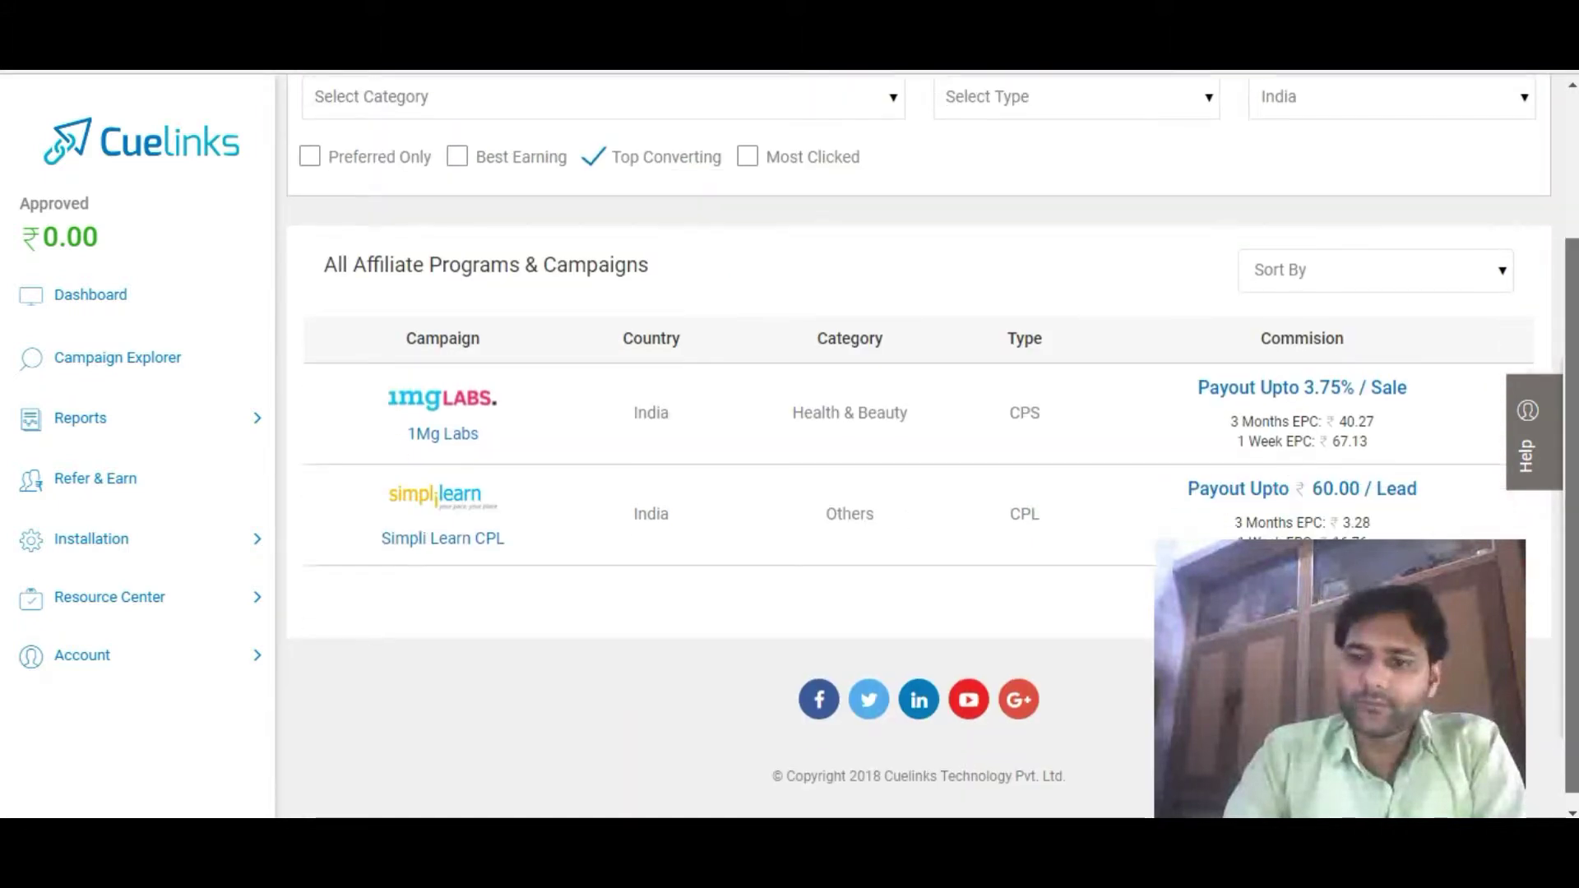
{"action": "scroll", "coordinate": [919, 444], "scroll_direction": "up", "scroll_amount": 3}
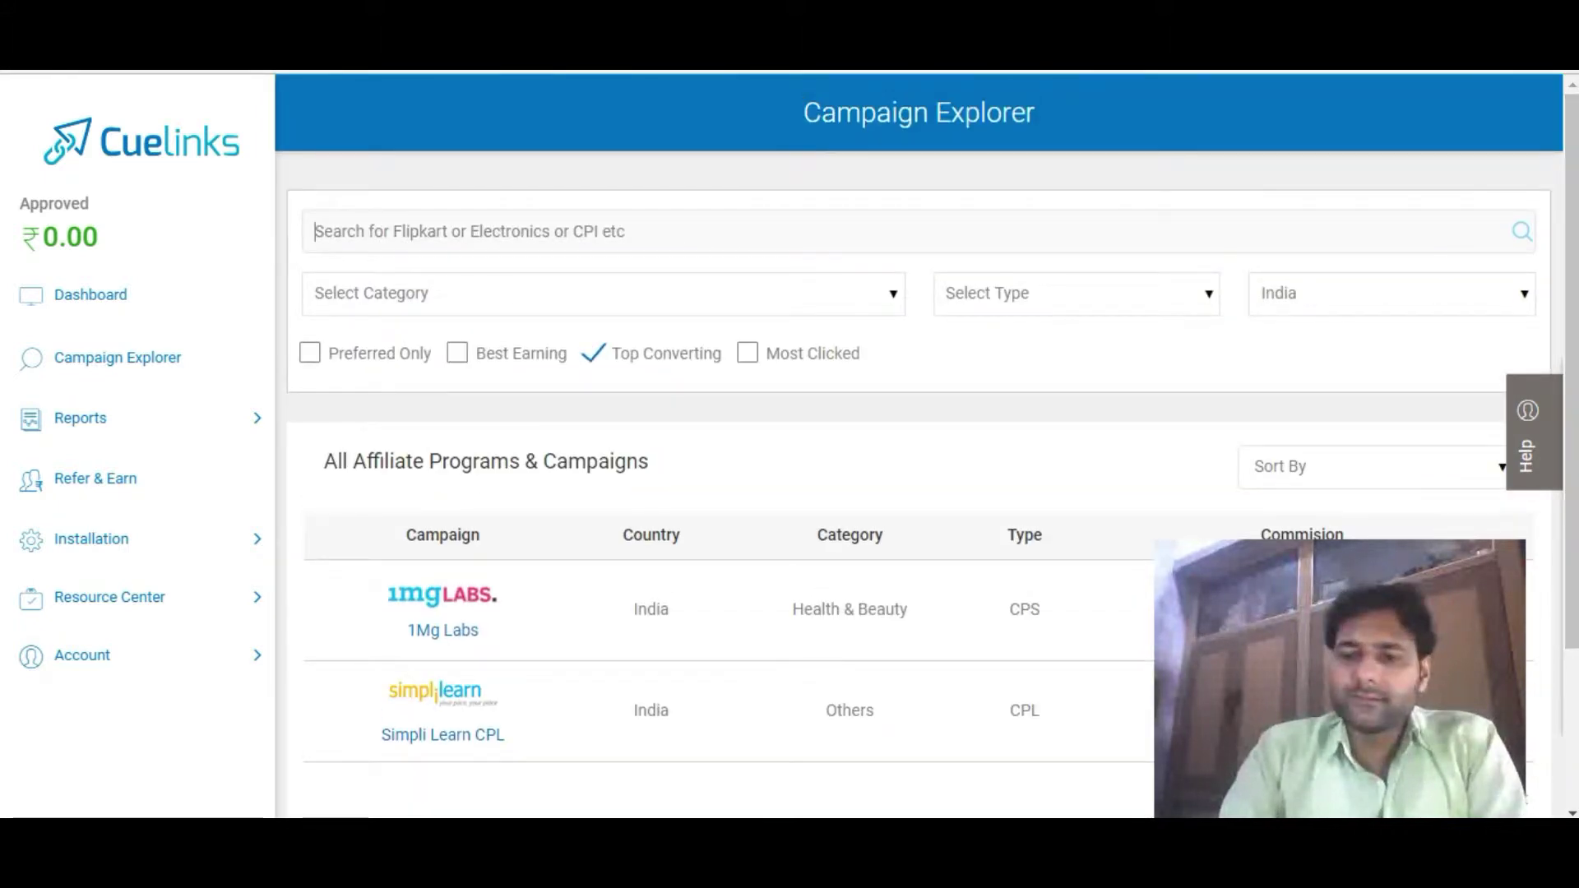
{"action": "key", "text": "alt+Left"}
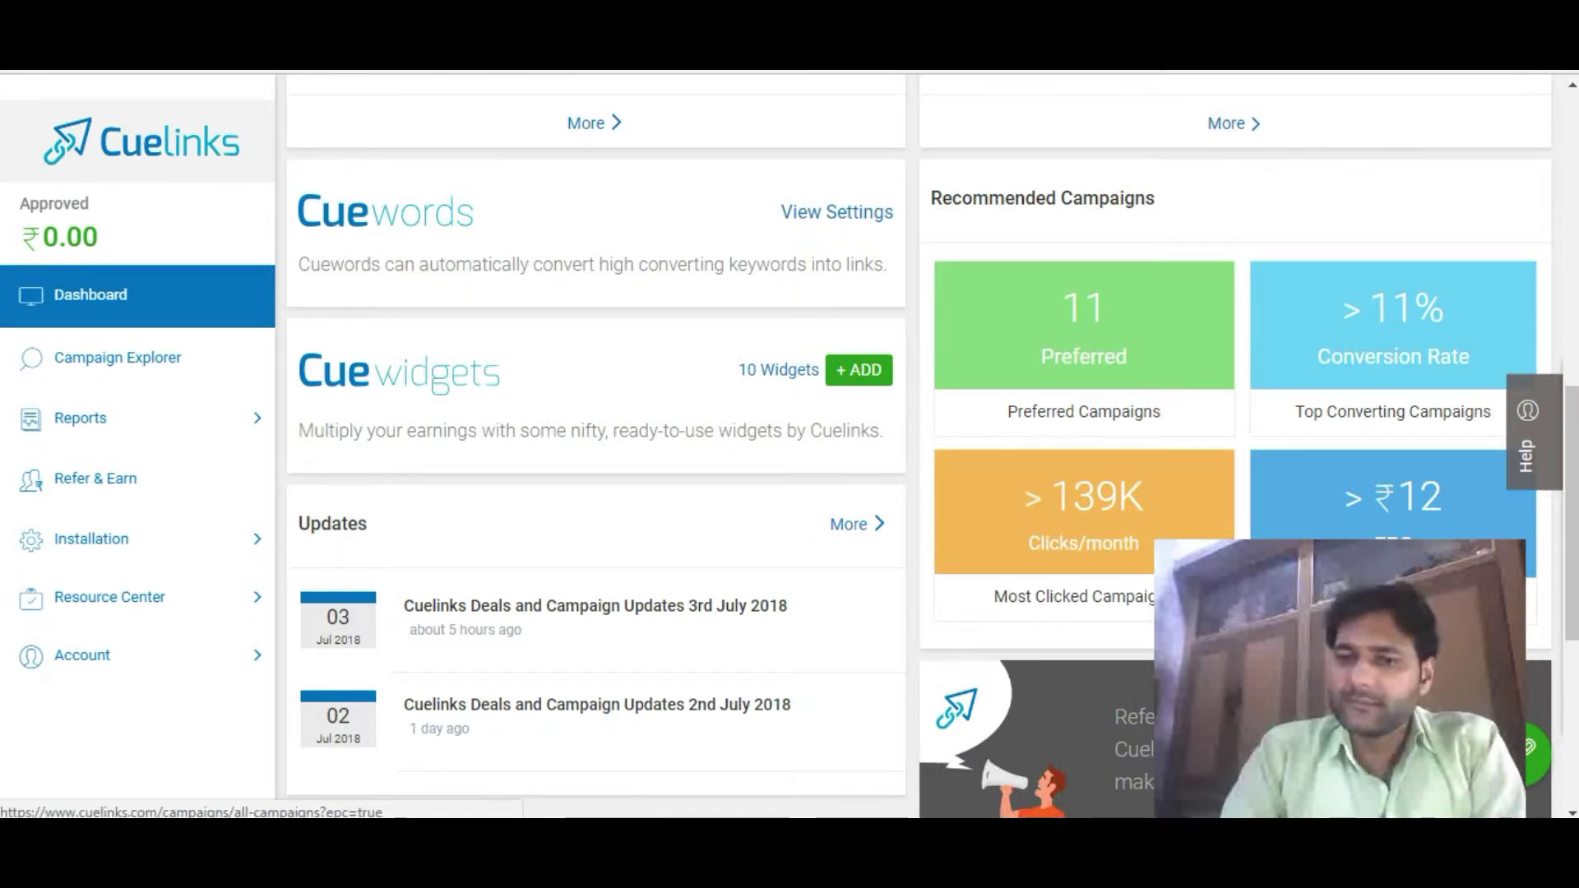
Review the Best Earning Campaigns recommended on the dashboard, checking their countries, categories and commissions, and return to the dashboard.
{"action": "scroll", "coordinate": [918, 445], "scroll_direction": "down", "scroll_amount": 2}
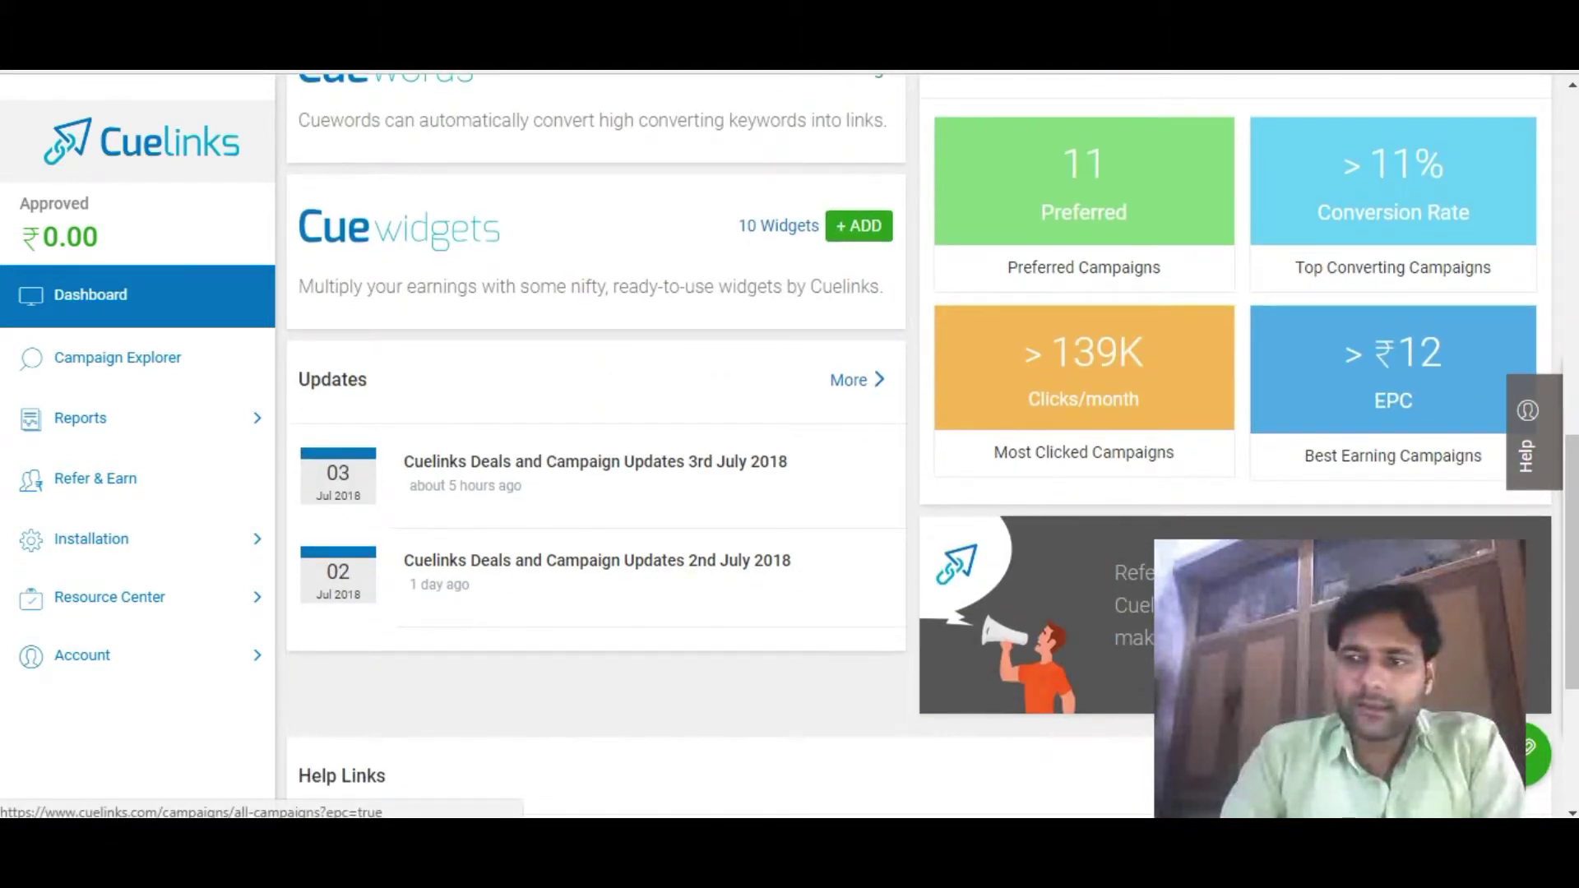
{"action": "left_click", "coordinate": [1393, 378]}
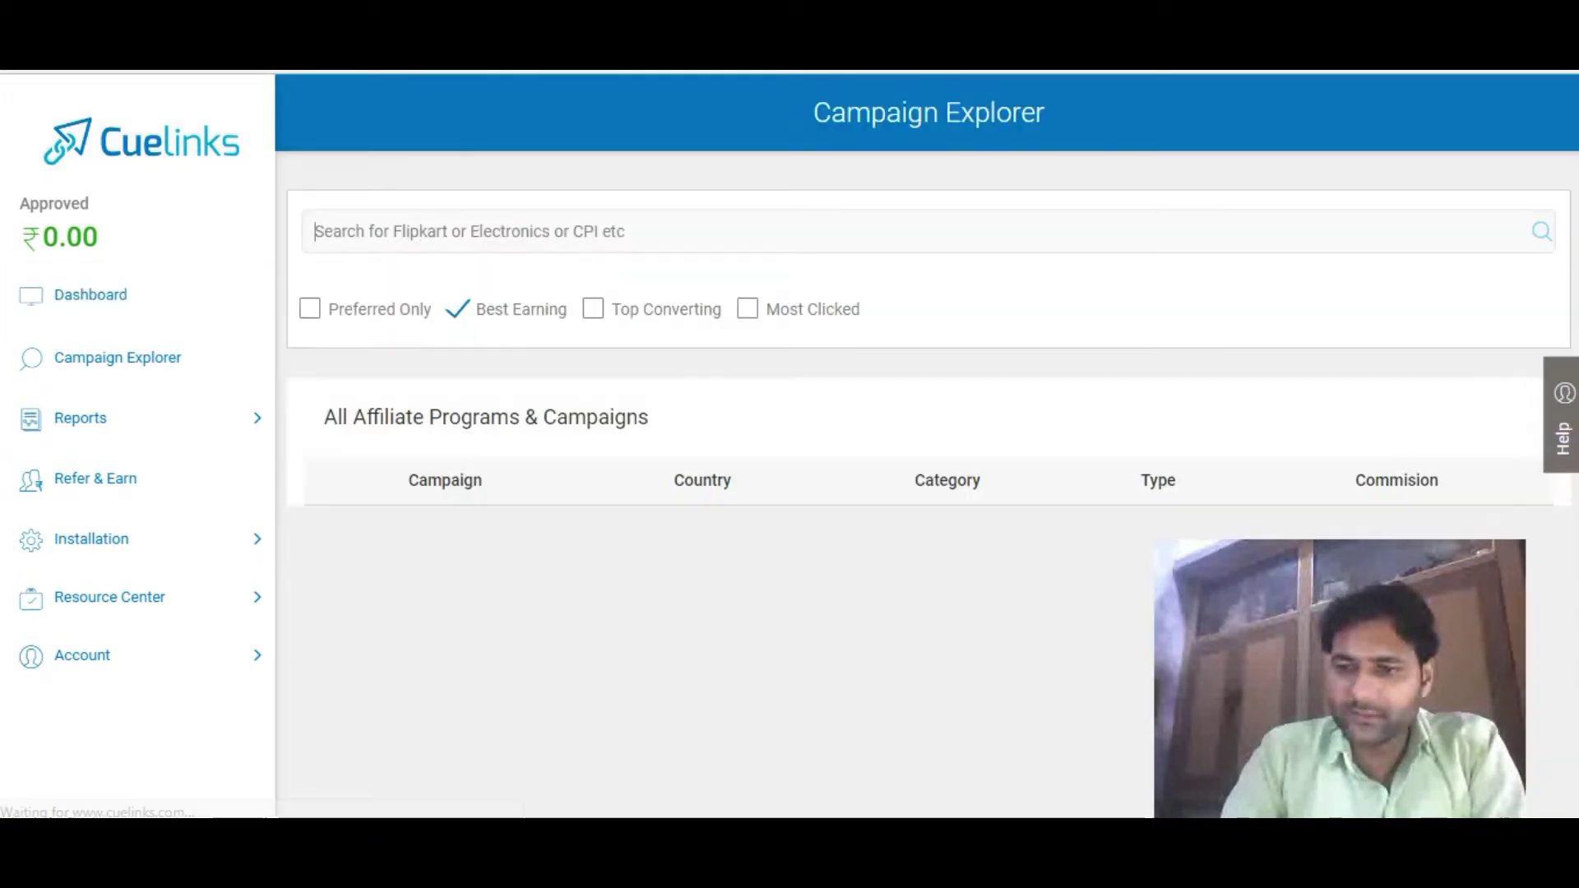
{"action": "scroll", "coordinate": [918, 445], "scroll_direction": "down", "scroll_amount": 3}
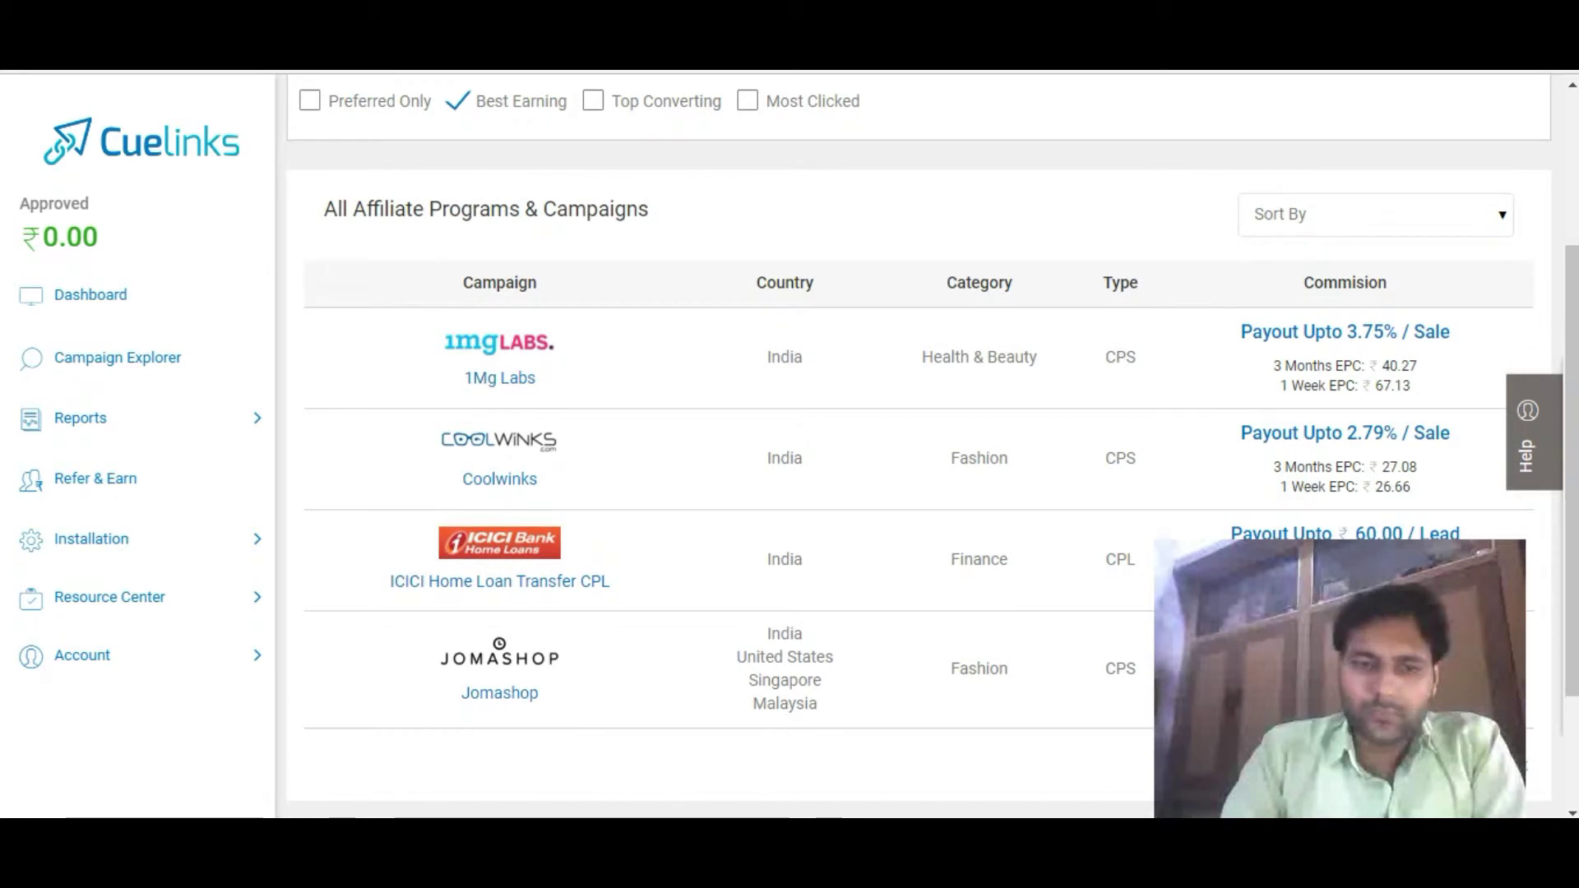
{"action": "scroll", "coordinate": [919, 445], "scroll_direction": "down", "scroll_amount": 2}
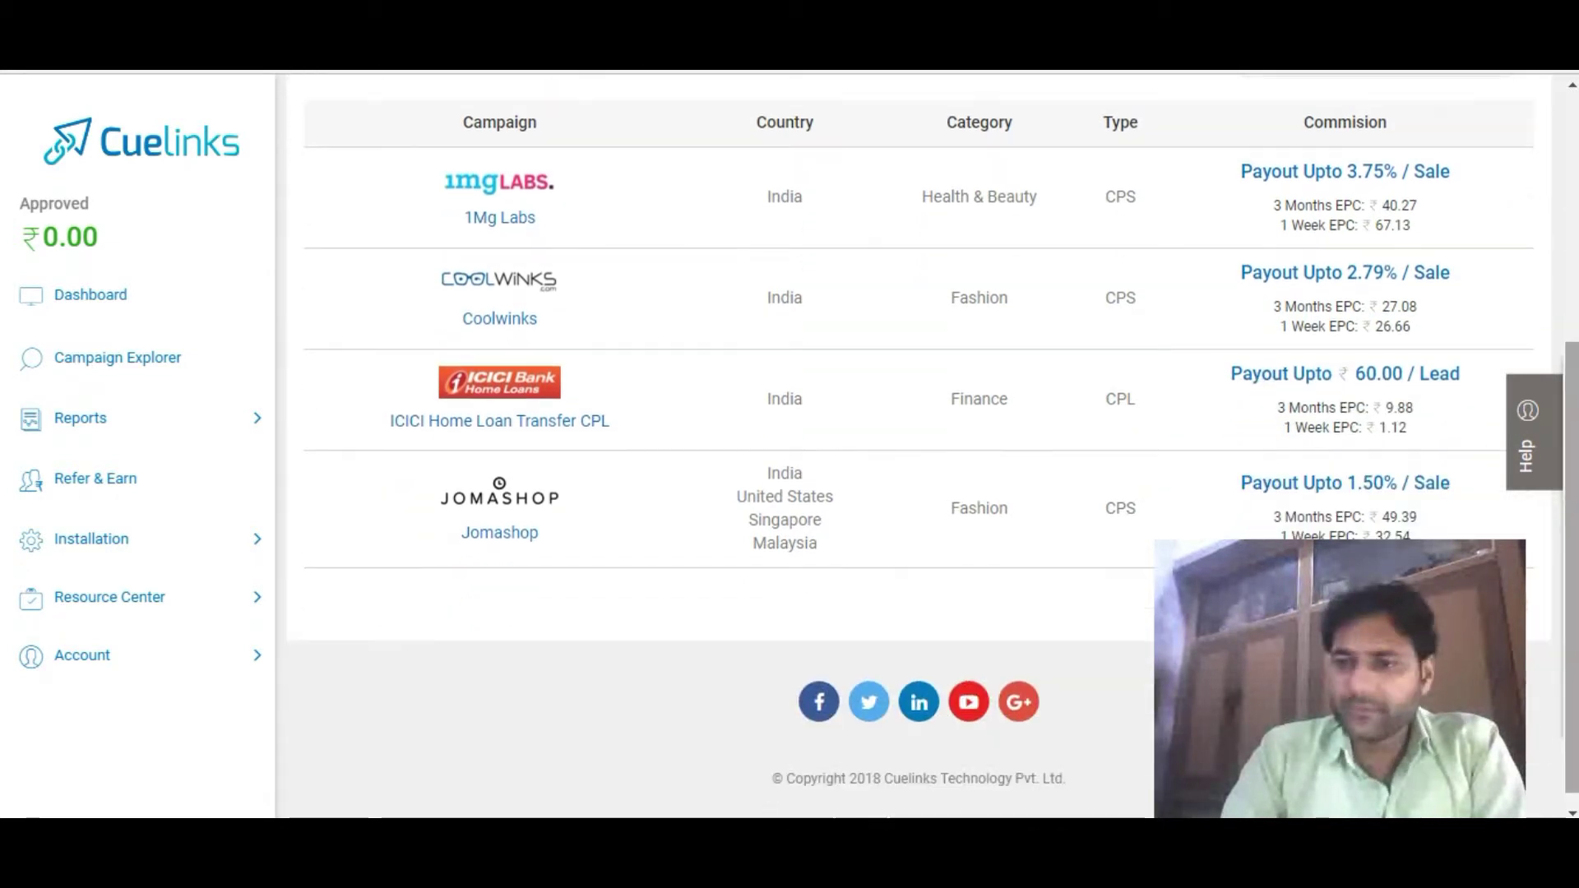
{"action": "scroll", "coordinate": [919, 445], "scroll_direction": "up", "scroll_amount": 5}
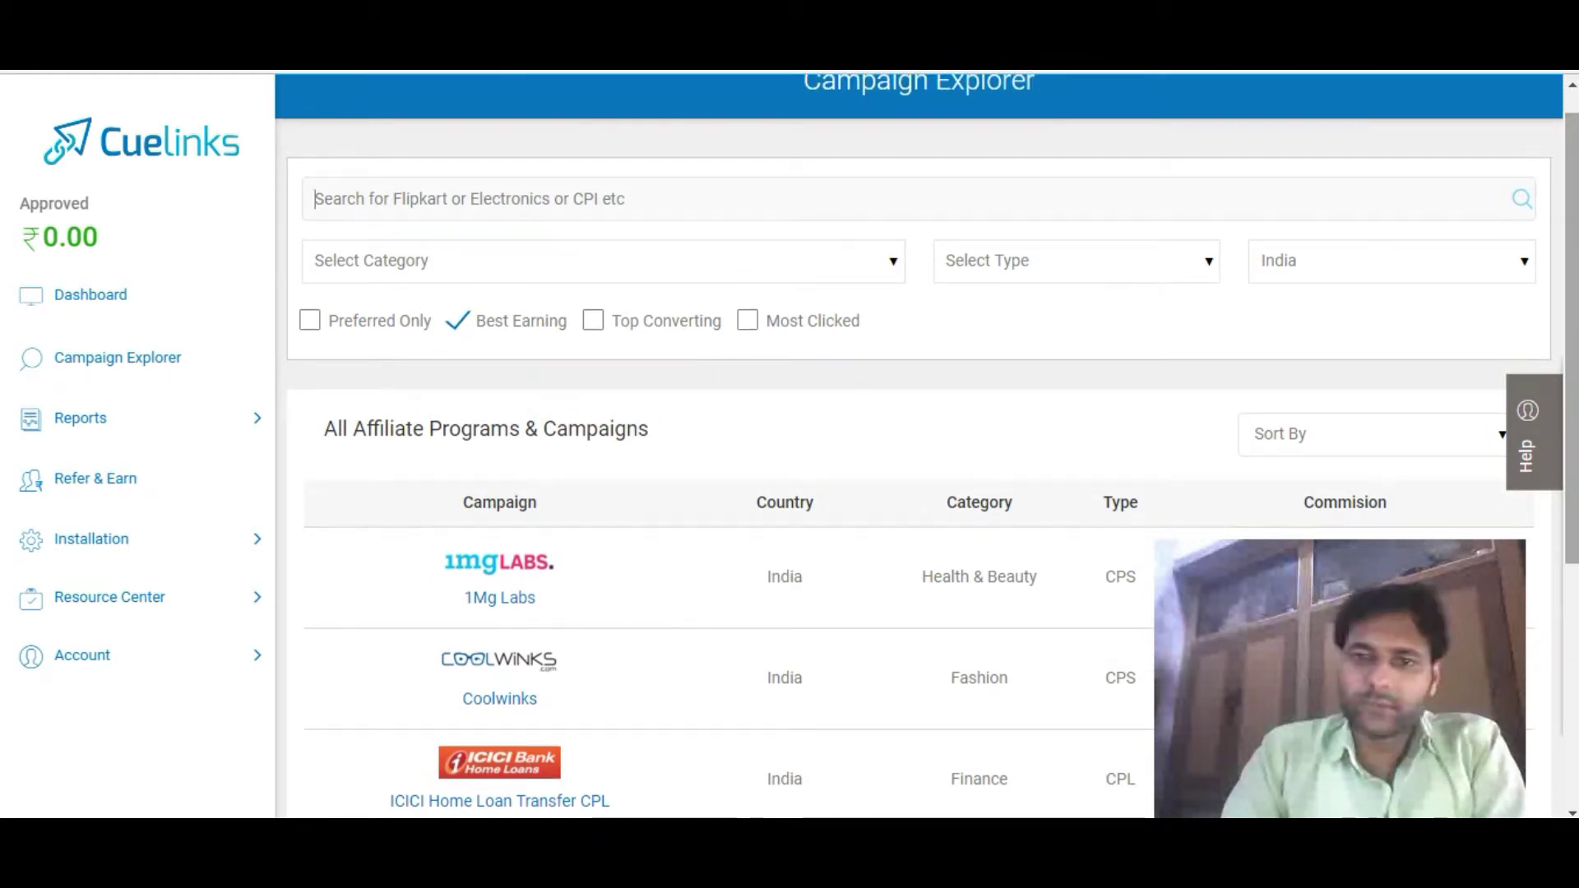
{"action": "scroll", "coordinate": [919, 444], "scroll_direction": "down", "scroll_amount": 2}
{"action": "scroll", "coordinate": [918, 445], "scroll_direction": "up", "scroll_amount": 2}
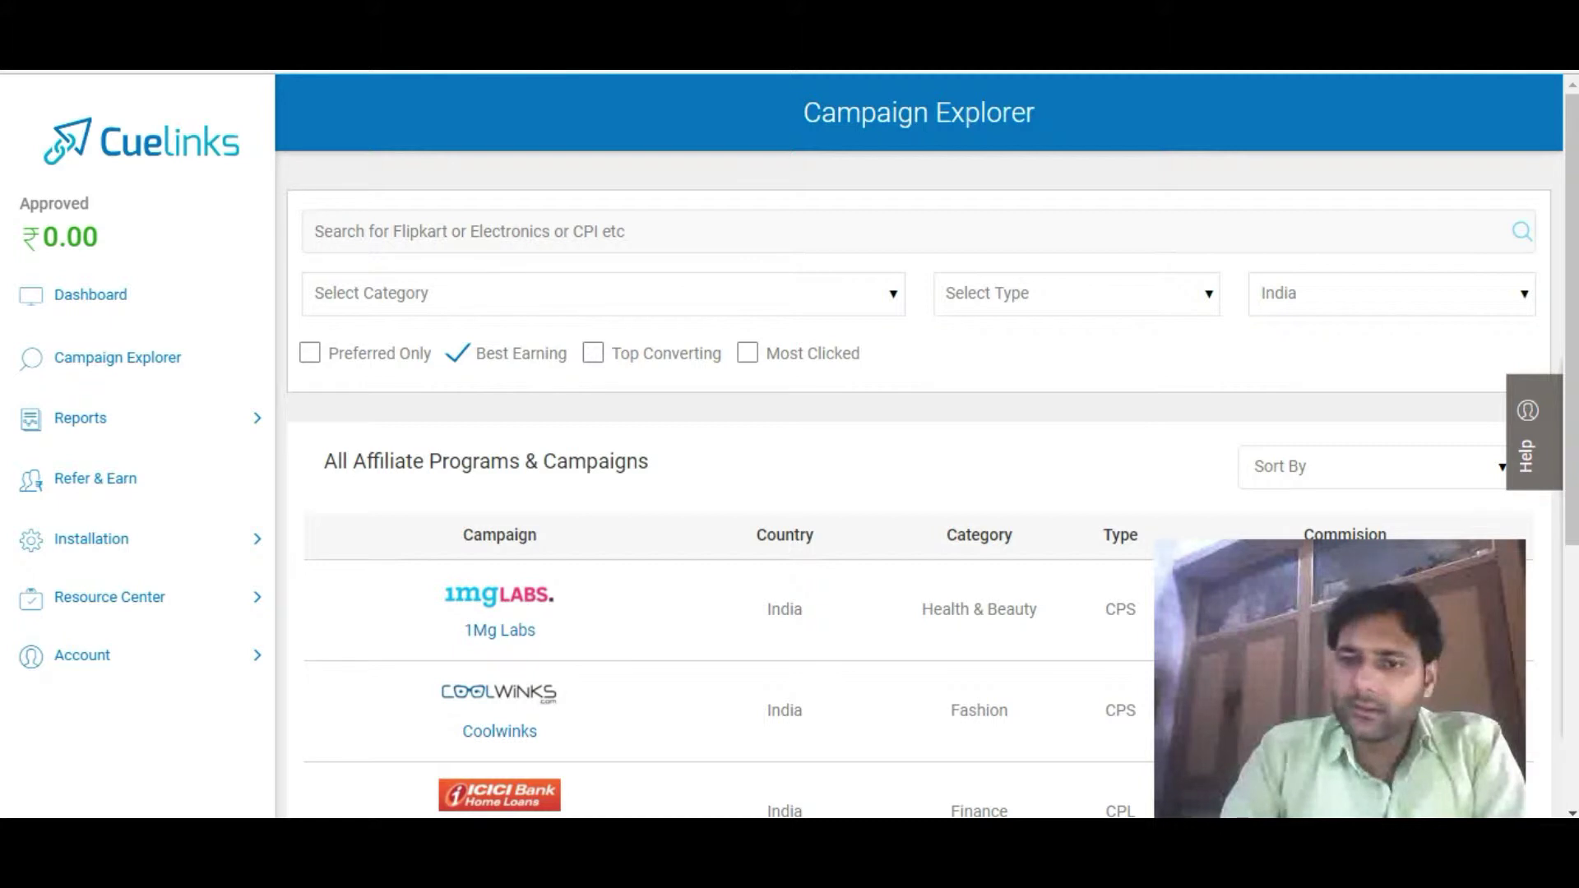
{"action": "key", "text": "alt+Left"}
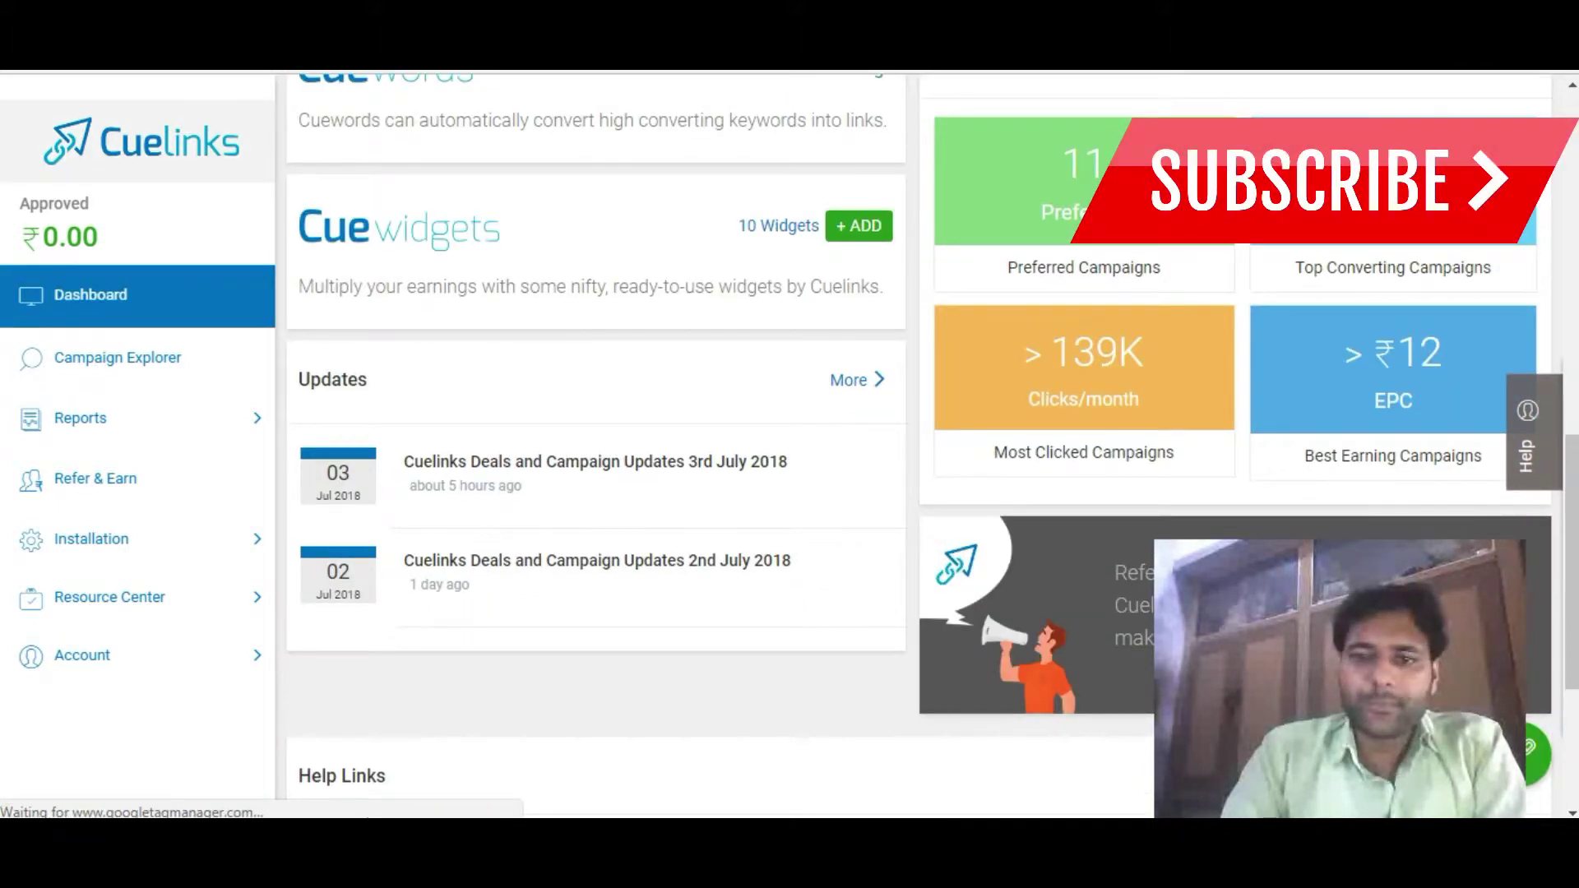
Review the Most Clicked Campaigns recommended on the dashboard, checking their categories and payouts per sale, and return to the dashboard.
{"action": "left_click_drag", "start_coordinate": [1570, 562], "coordinate": [1570, 577]}
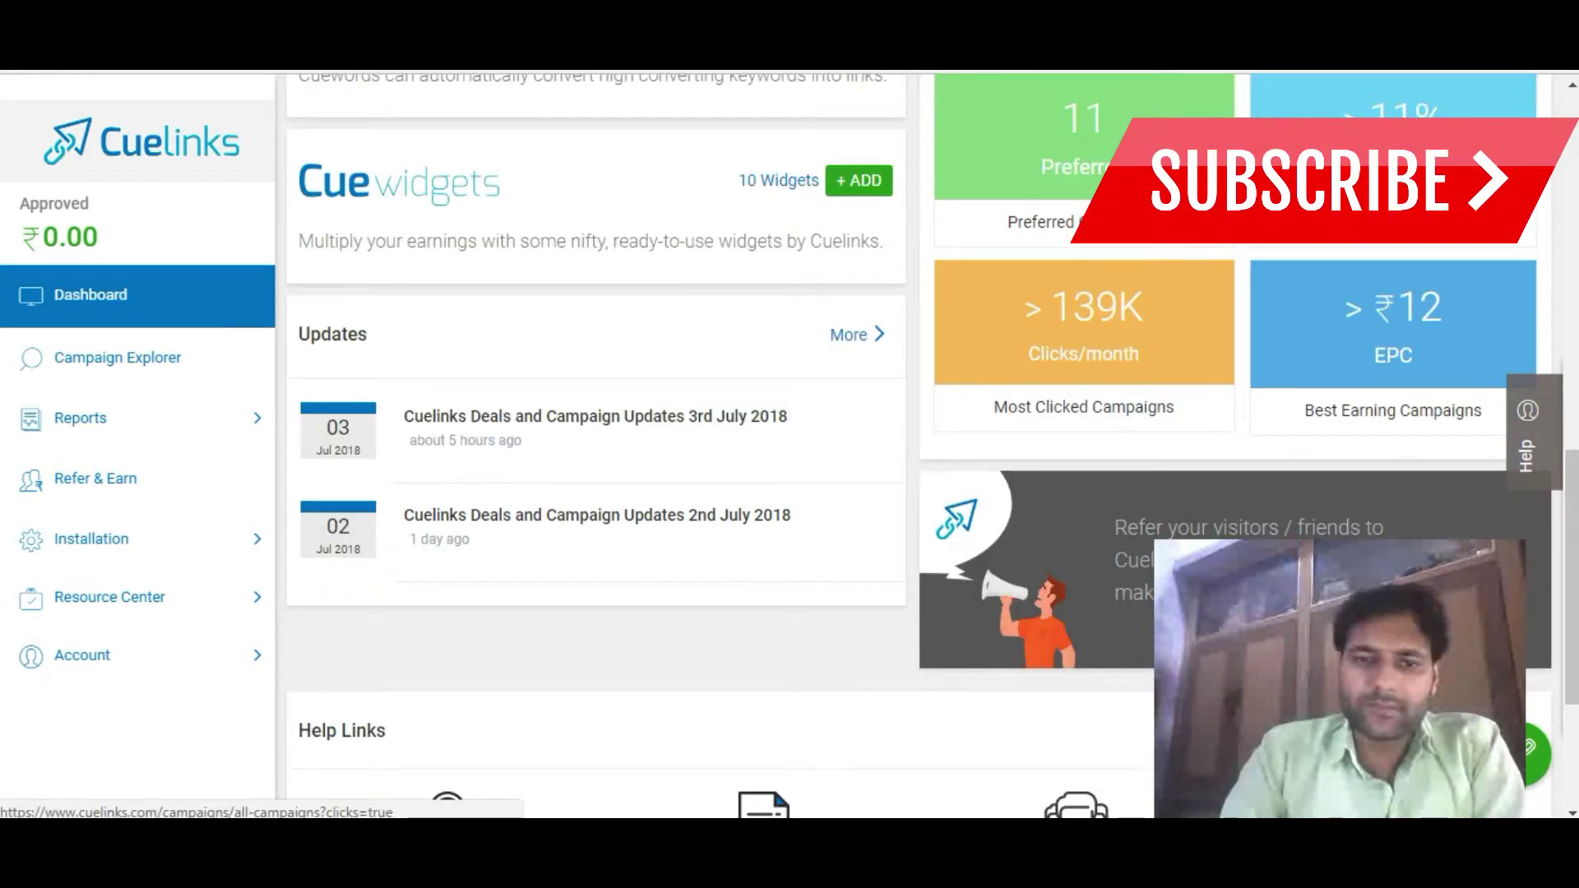
{"action": "left_click", "coordinate": [1083, 345]}
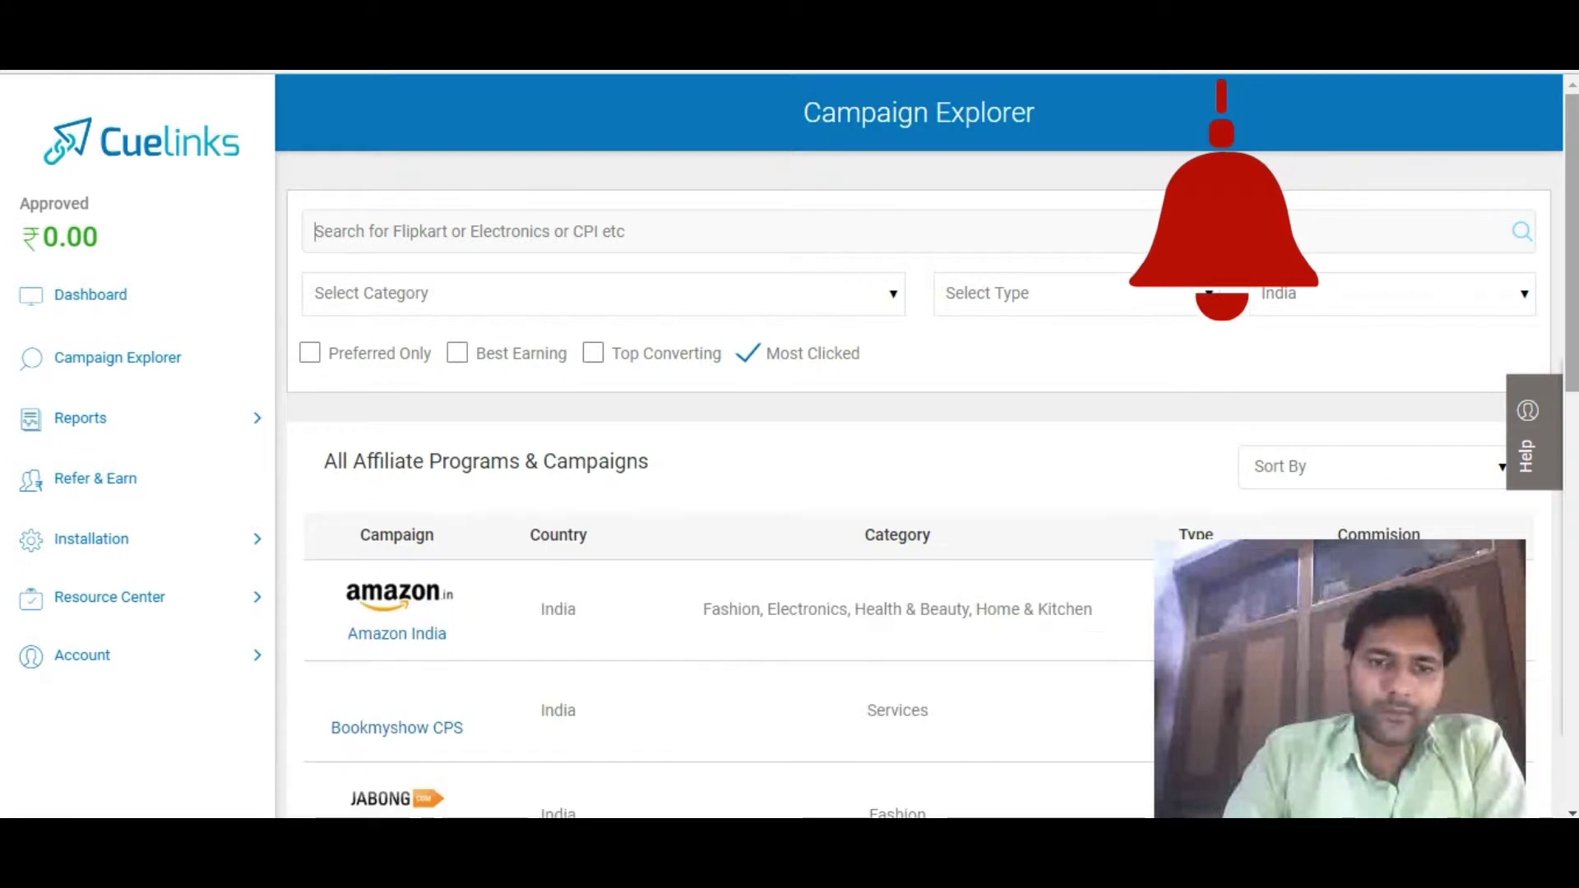
{"action": "scroll", "coordinate": [919, 444], "scroll_direction": "down", "scroll_amount": 5}
{"action": "scroll", "coordinate": [919, 444], "scroll_direction": "down", "scroll_amount": 4}
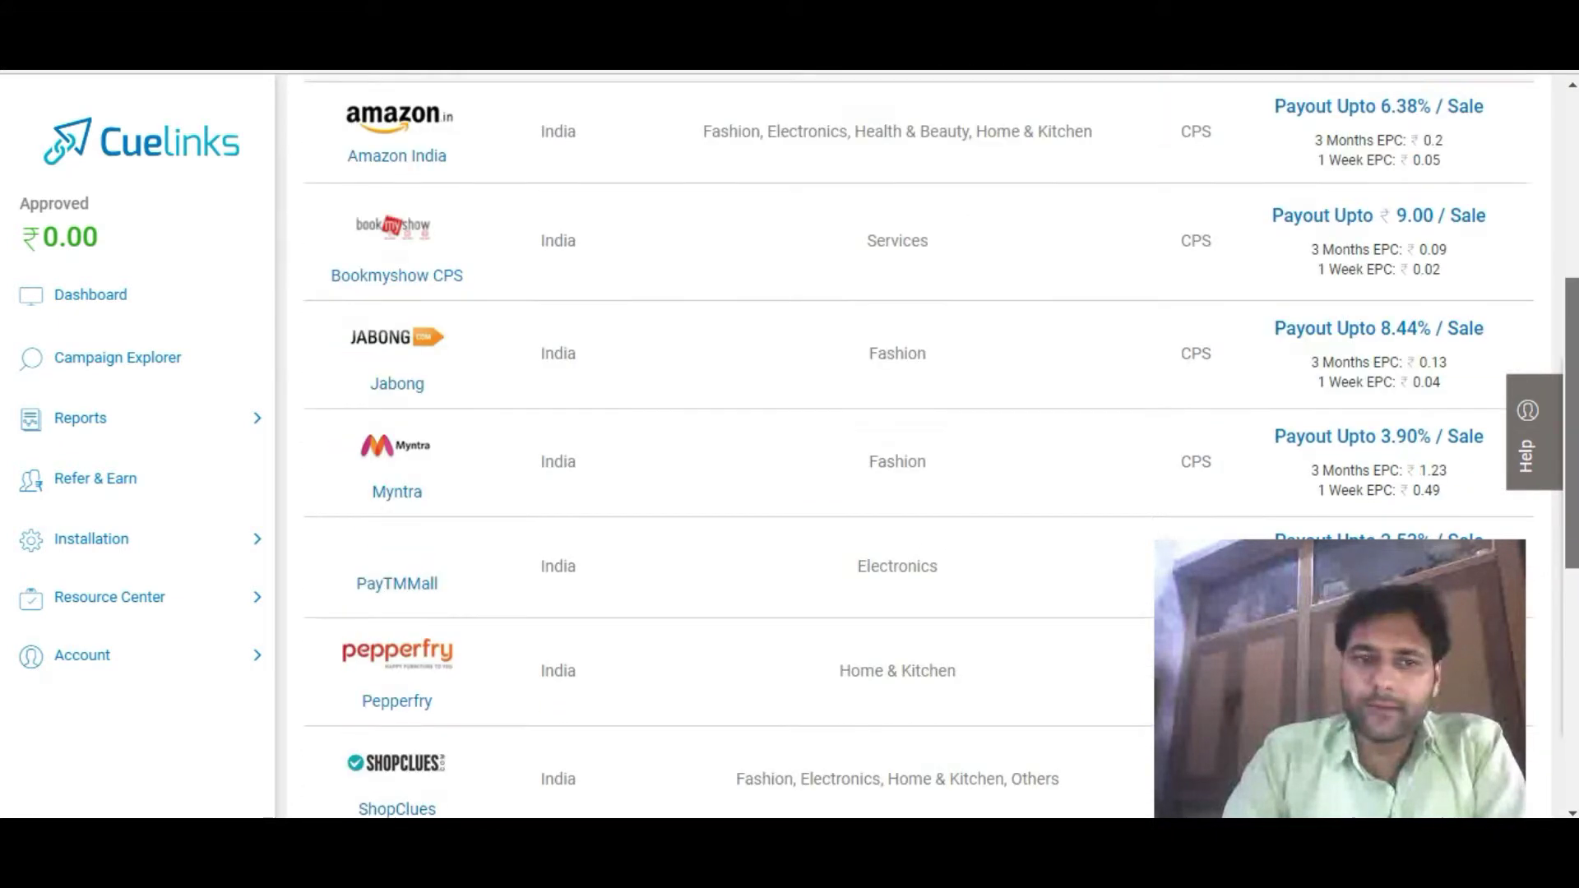
{"action": "scroll", "coordinate": [919, 444], "scroll_direction": "down", "scroll_amount": 2}
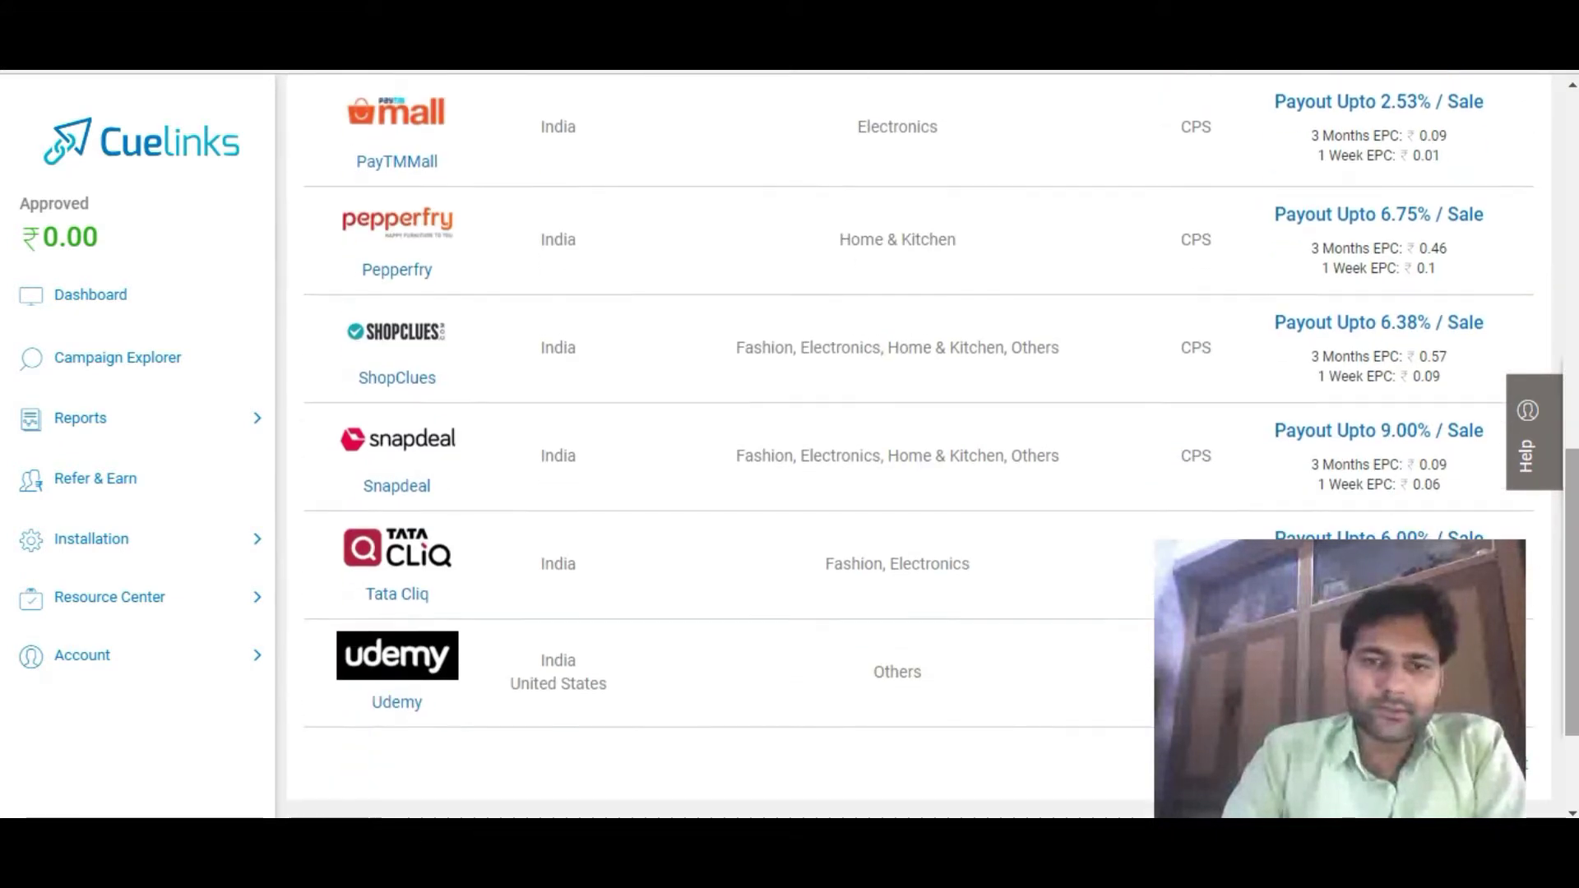
{"action": "scroll", "coordinate": [920, 444], "scroll_direction": "up", "scroll_amount": 2}
{"action": "scroll", "coordinate": [920, 444], "scroll_direction": "up", "scroll_amount": 7}
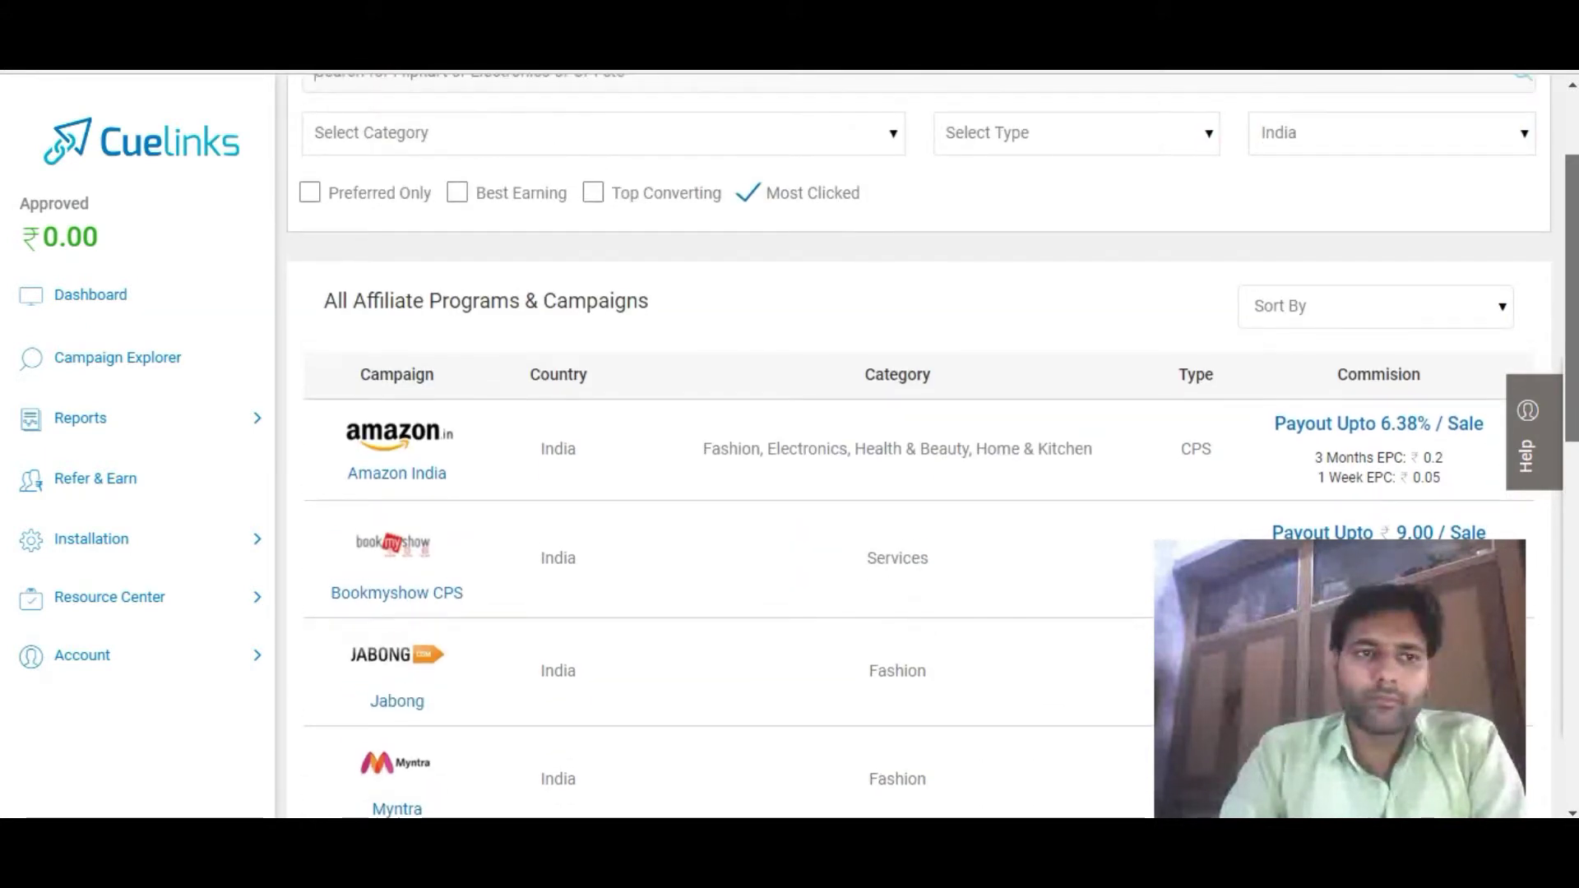
{"action": "scroll", "coordinate": [919, 444], "scroll_direction": "down", "scroll_amount": 5}
{"action": "scroll", "coordinate": [919, 444], "scroll_direction": "down", "scroll_amount": 1}
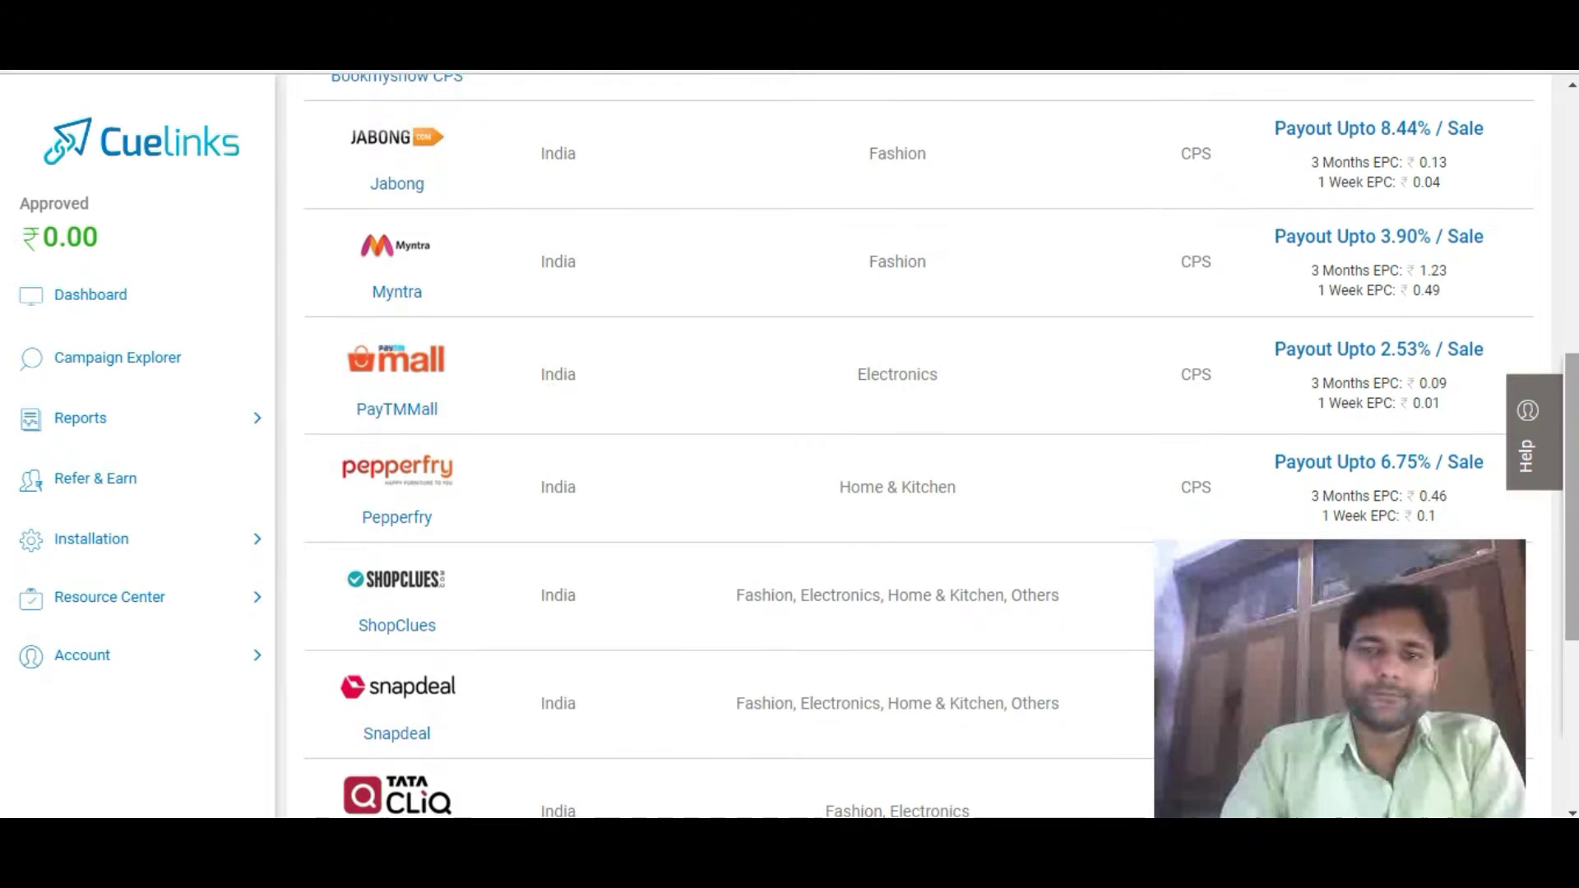
{"action": "scroll", "coordinate": [919, 444], "scroll_direction": "up", "scroll_amount": 7}
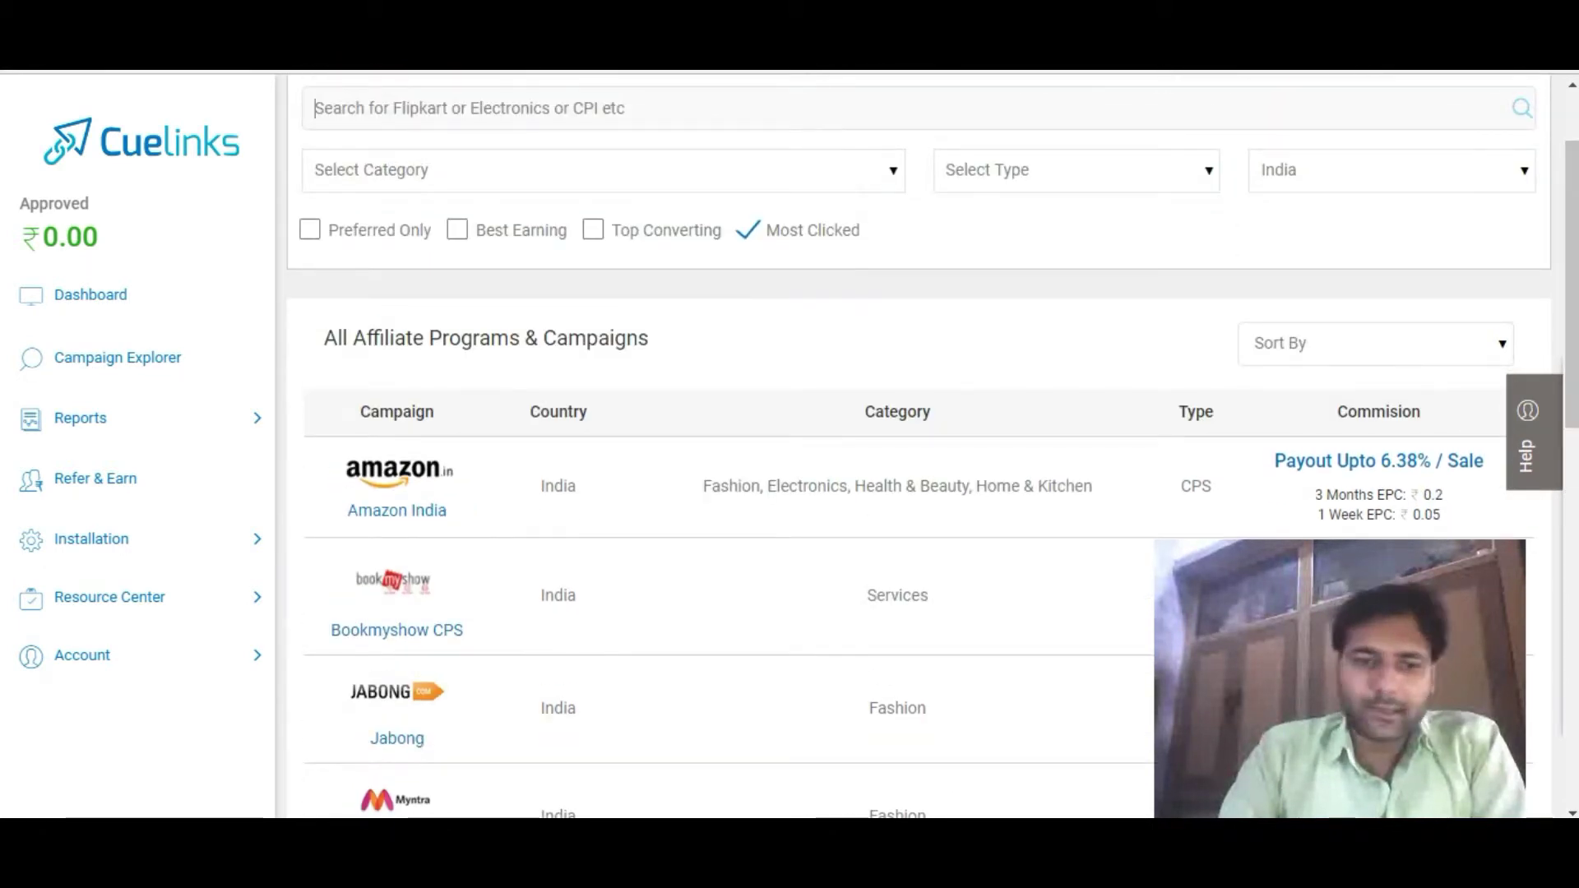
{"action": "key", "text": "alt+Left"}
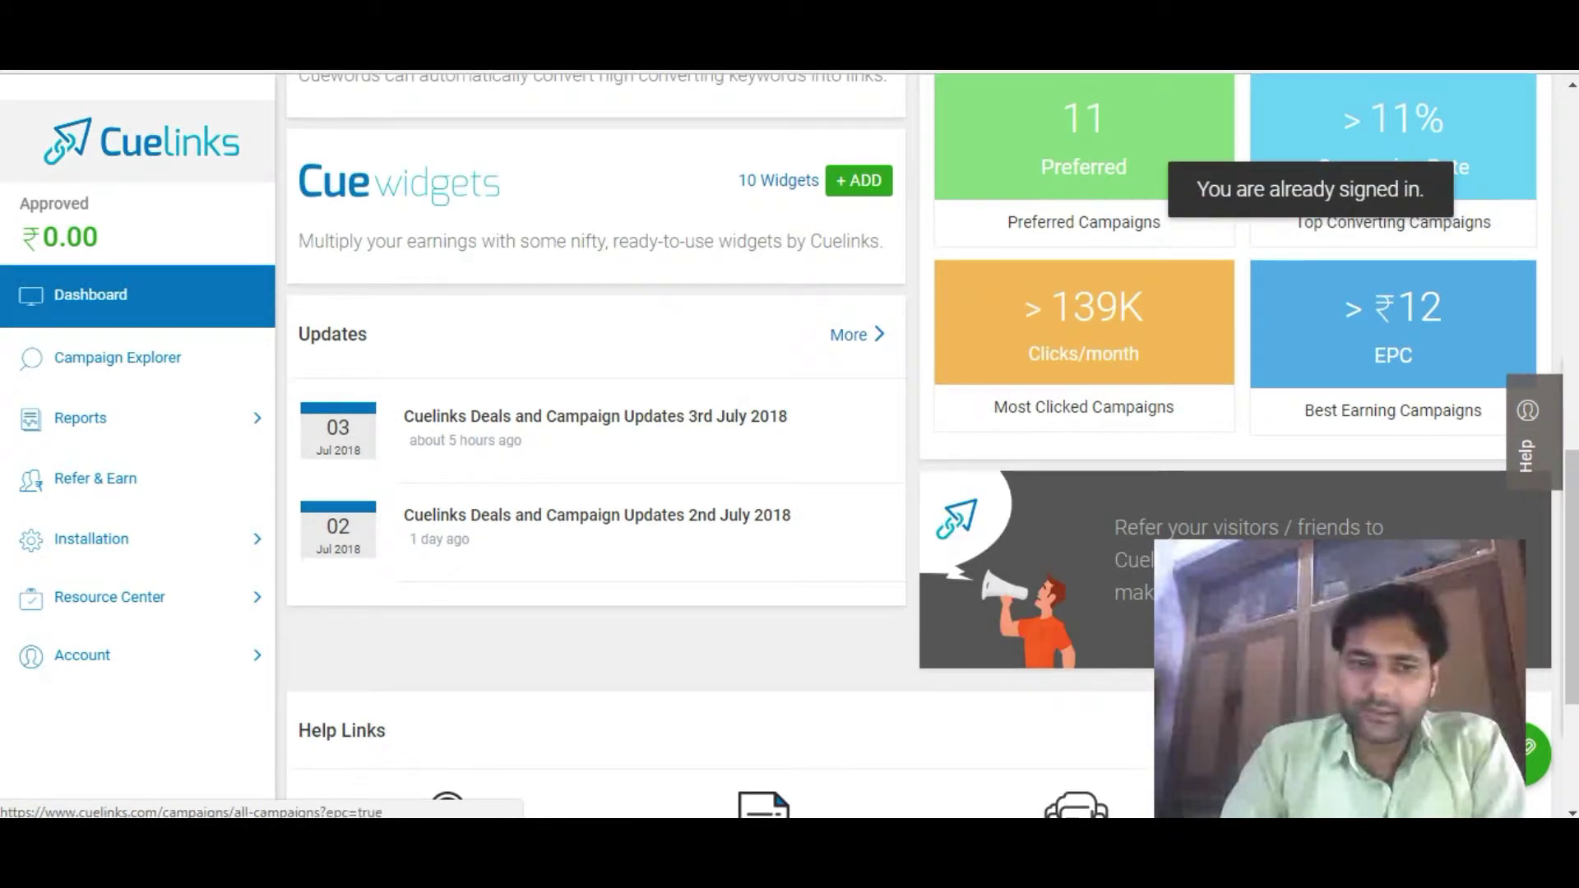
Open the Cuelinks blog from the dashboard's Help Links, skim its affiliate marketing articles, and return to the dashboard.
{"action": "scroll", "coordinate": [920, 444], "scroll_direction": "down", "scroll_amount": 4}
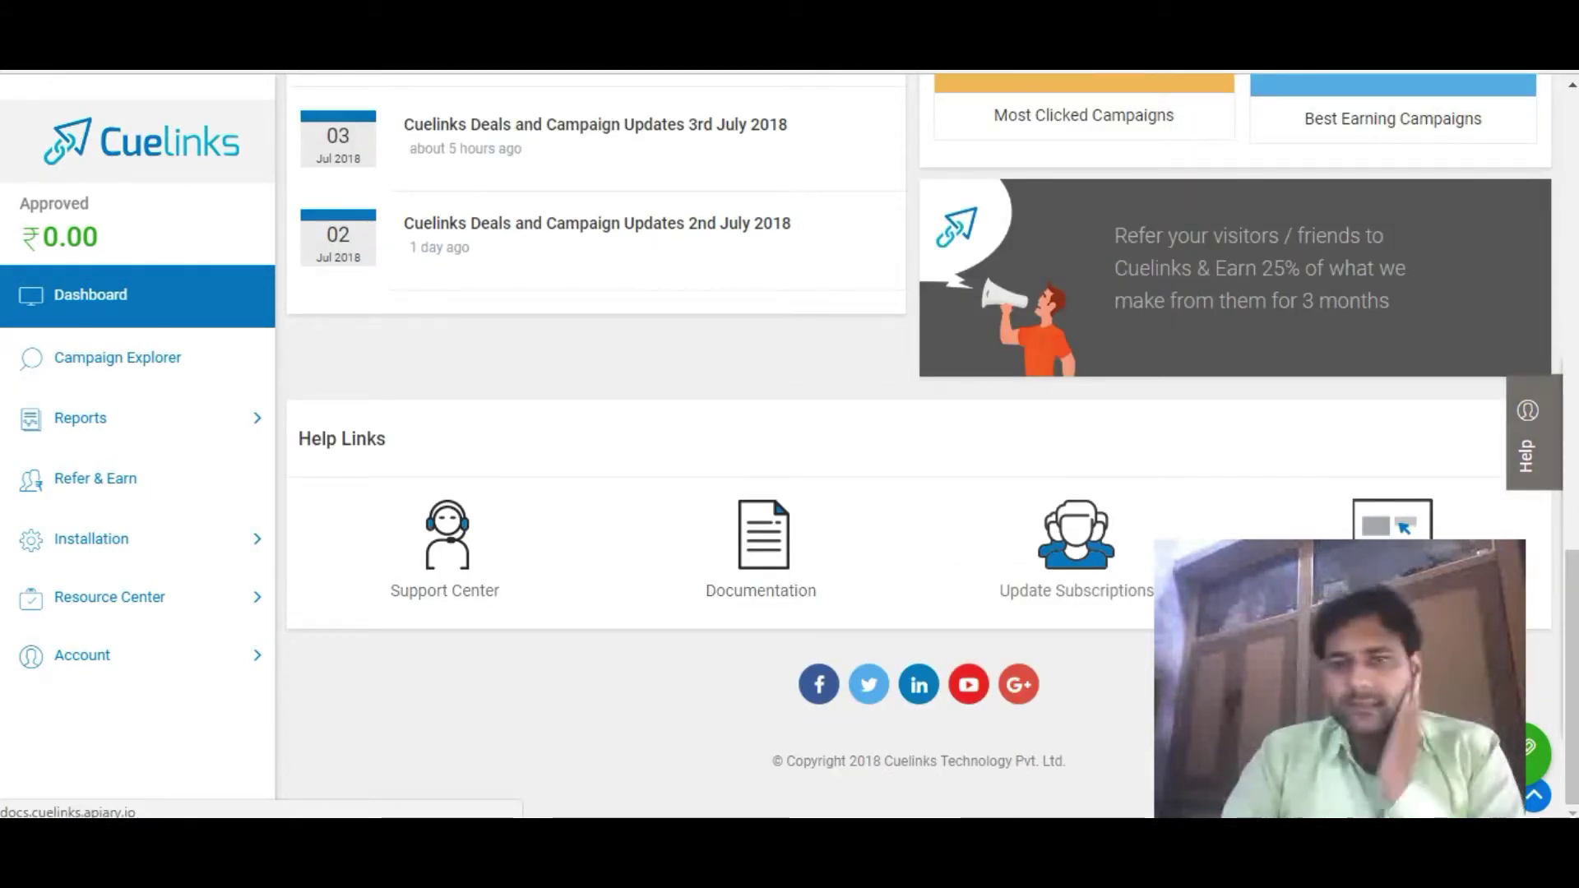
{"action": "left_click", "coordinate": [1391, 527]}
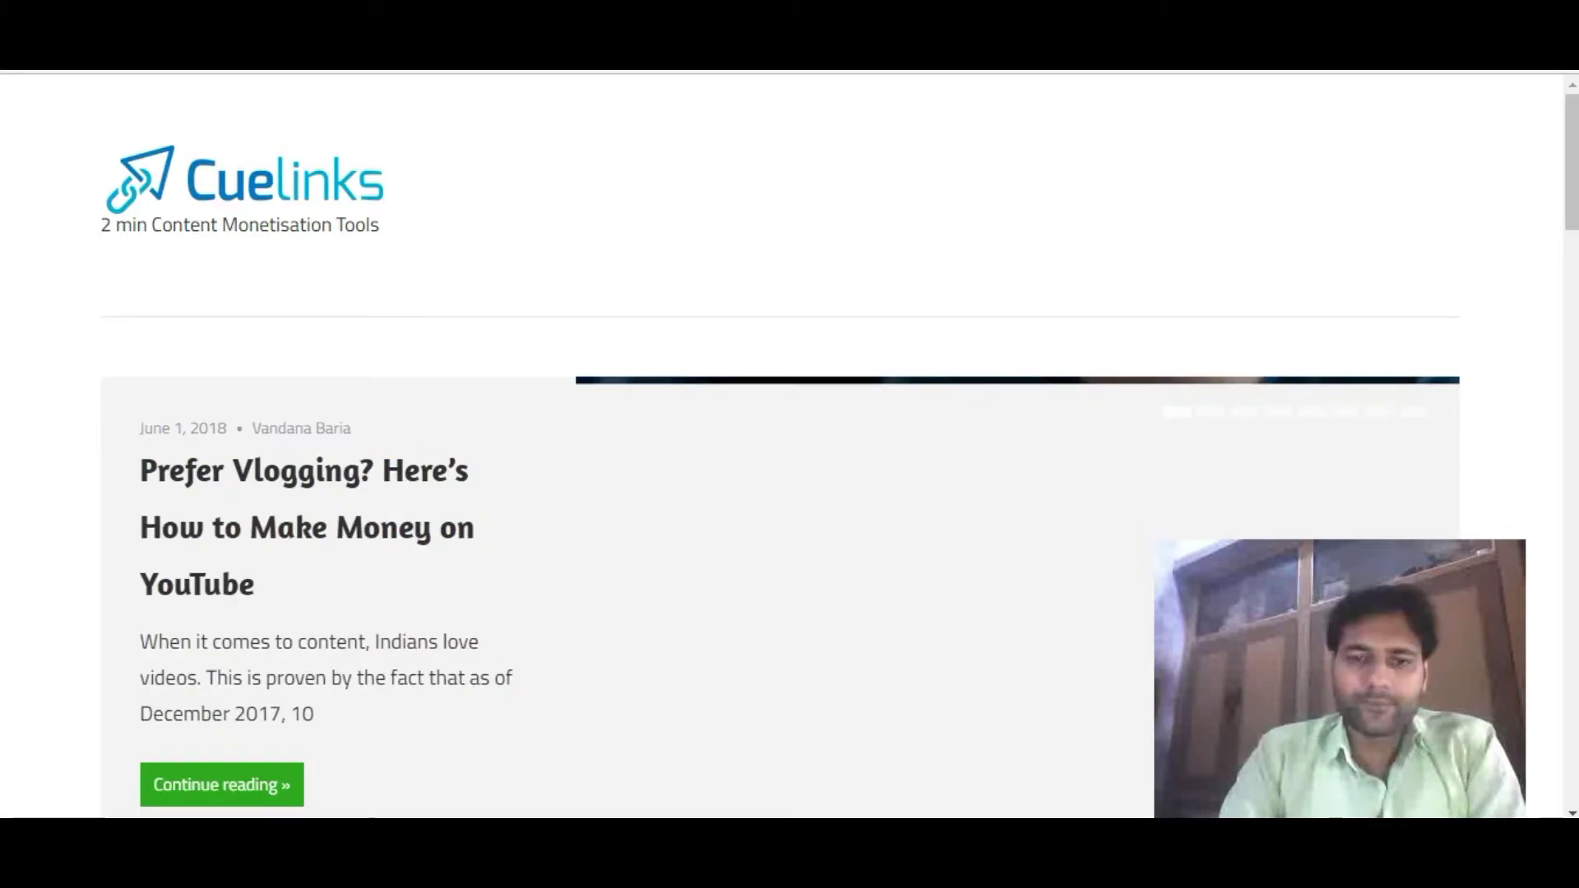
{"action": "scroll", "coordinate": [789, 444], "scroll_direction": "down", "scroll_amount": 7}
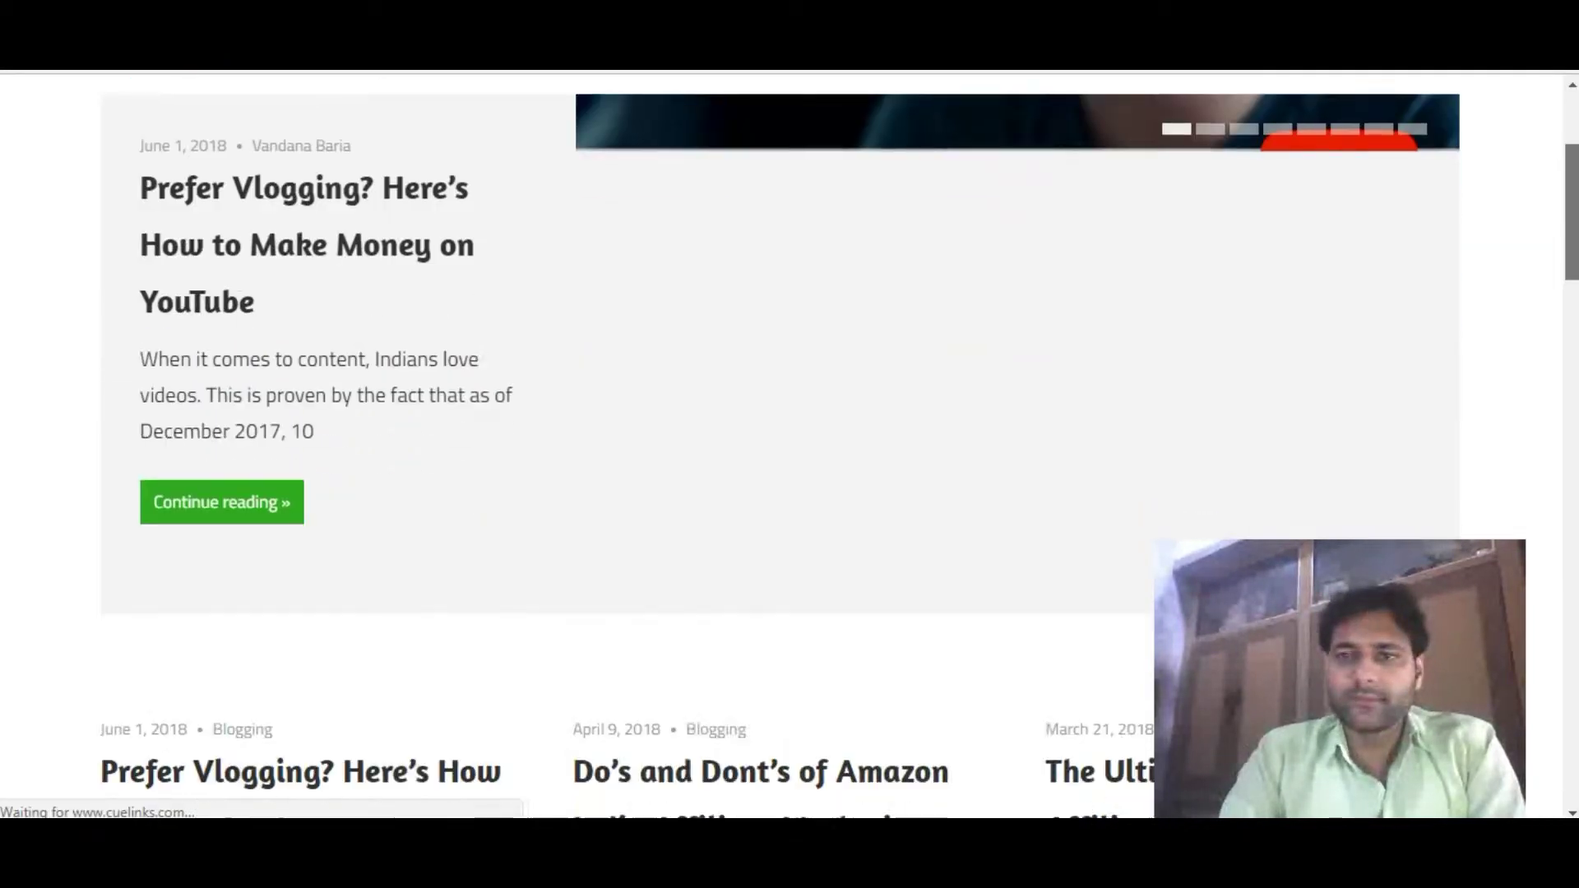
{"action": "scroll", "coordinate": [789, 444], "scroll_direction": "down", "scroll_amount": 8}
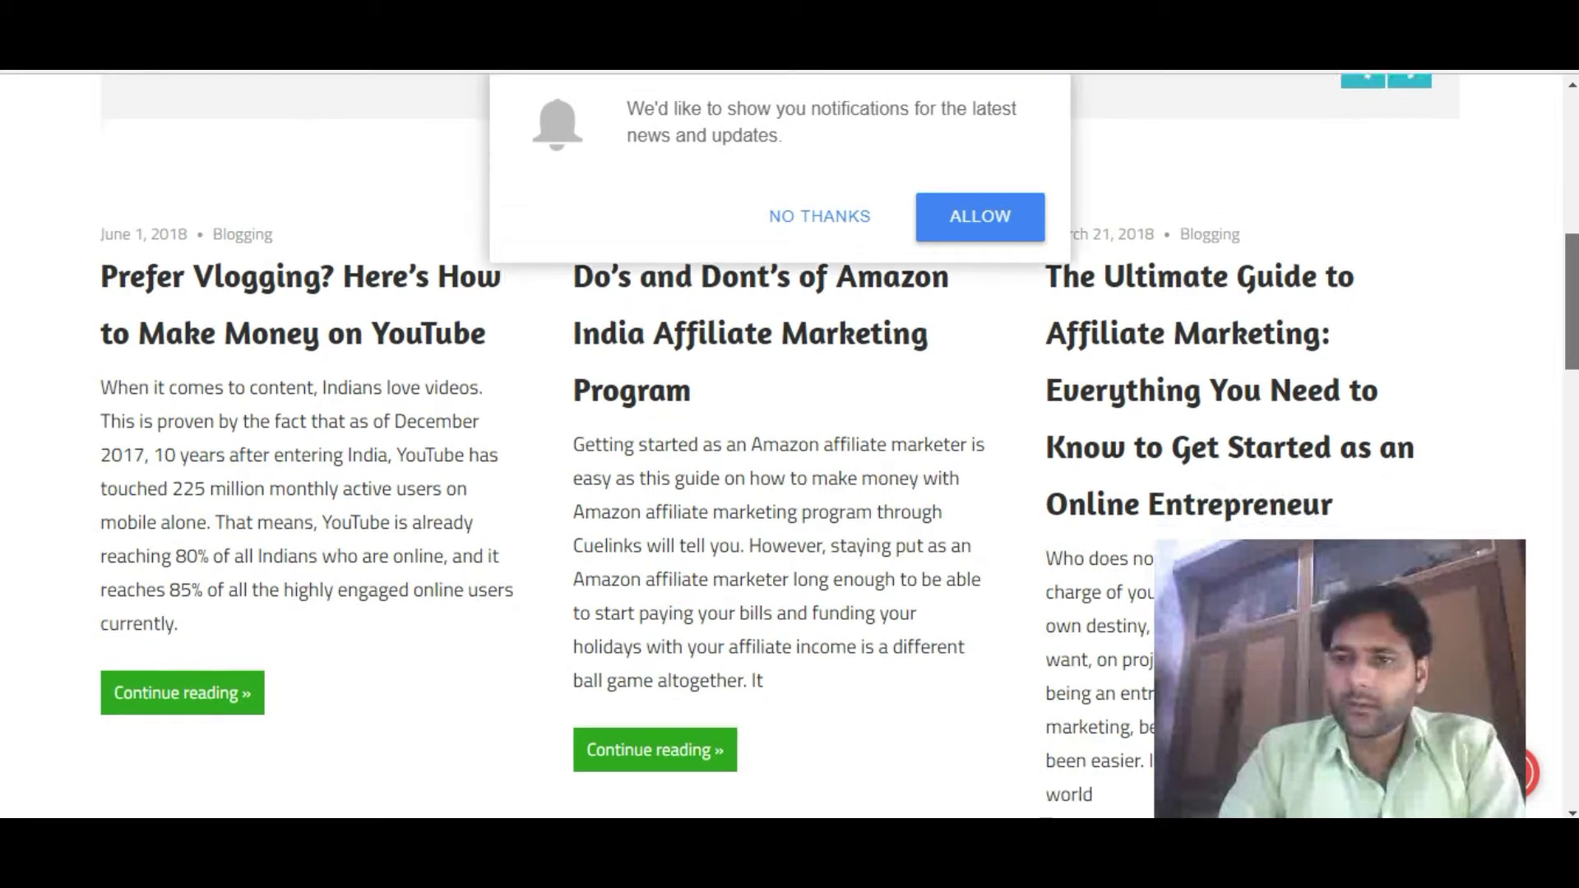
{"action": "scroll", "coordinate": [789, 444], "scroll_direction": "down", "scroll_amount": 6}
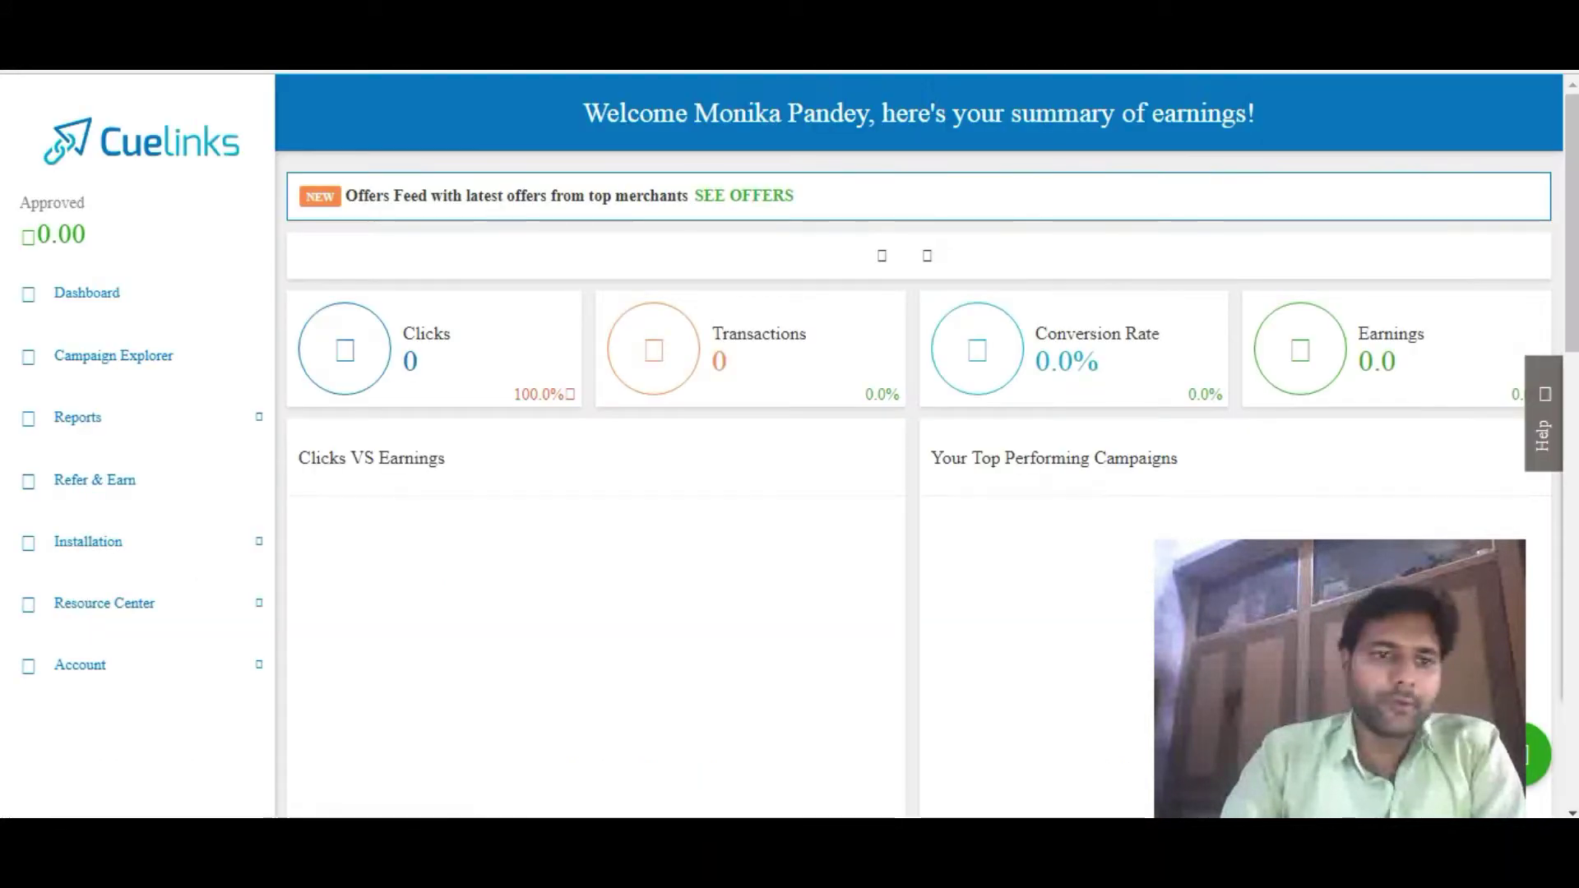
{"action": "scroll", "coordinate": [789, 444], "scroll_direction": "up", "scroll_amount": 6}
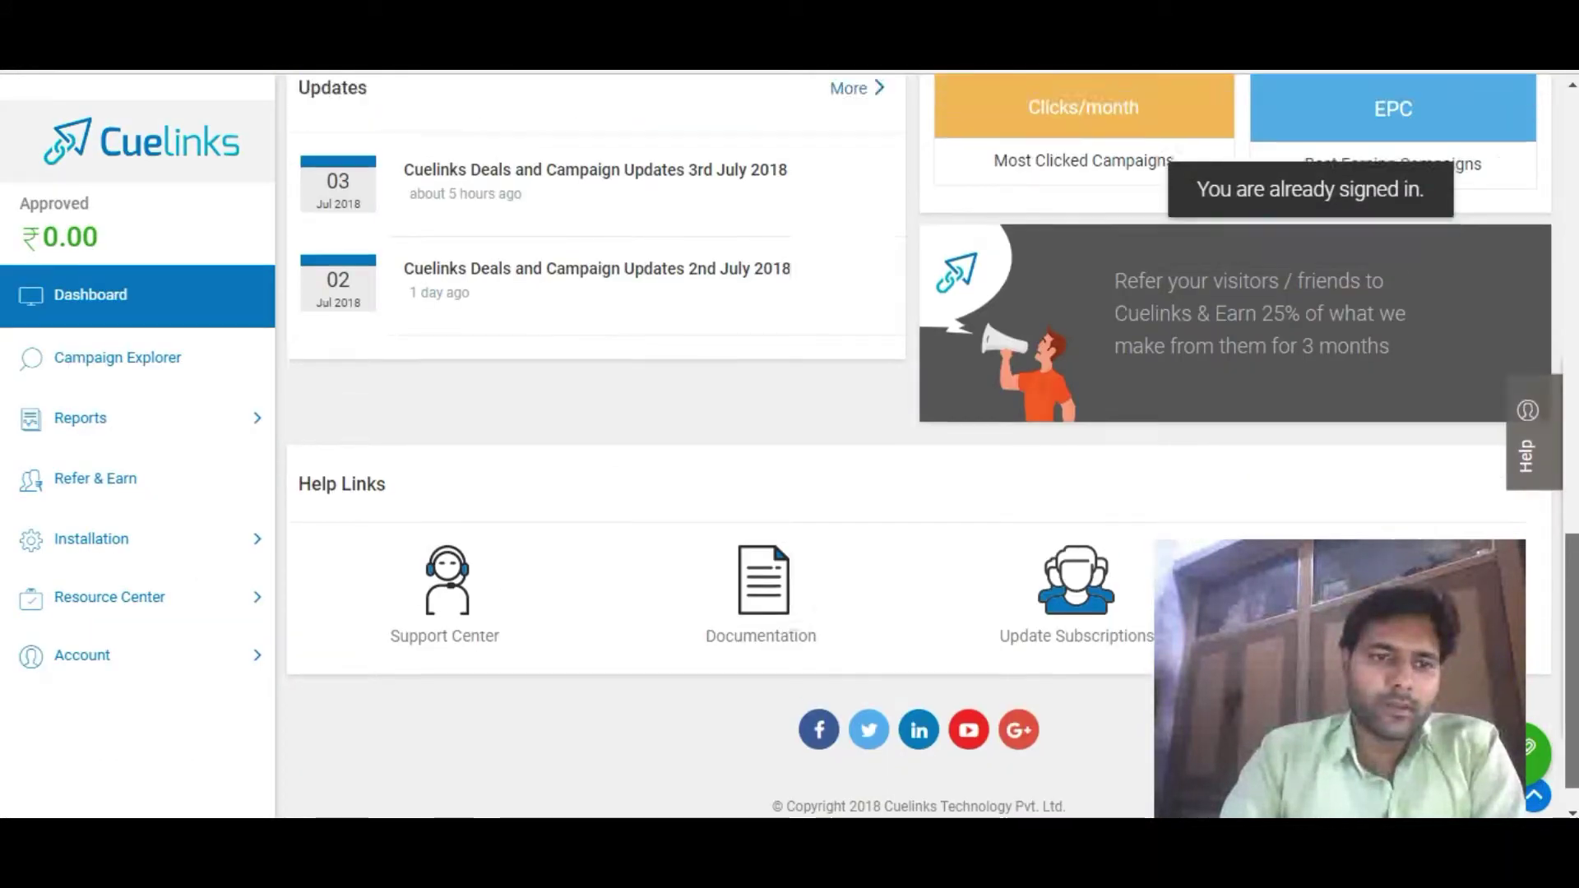
{"action": "scroll", "coordinate": [608, 238], "scroll_direction": "up", "scroll_amount": 5}
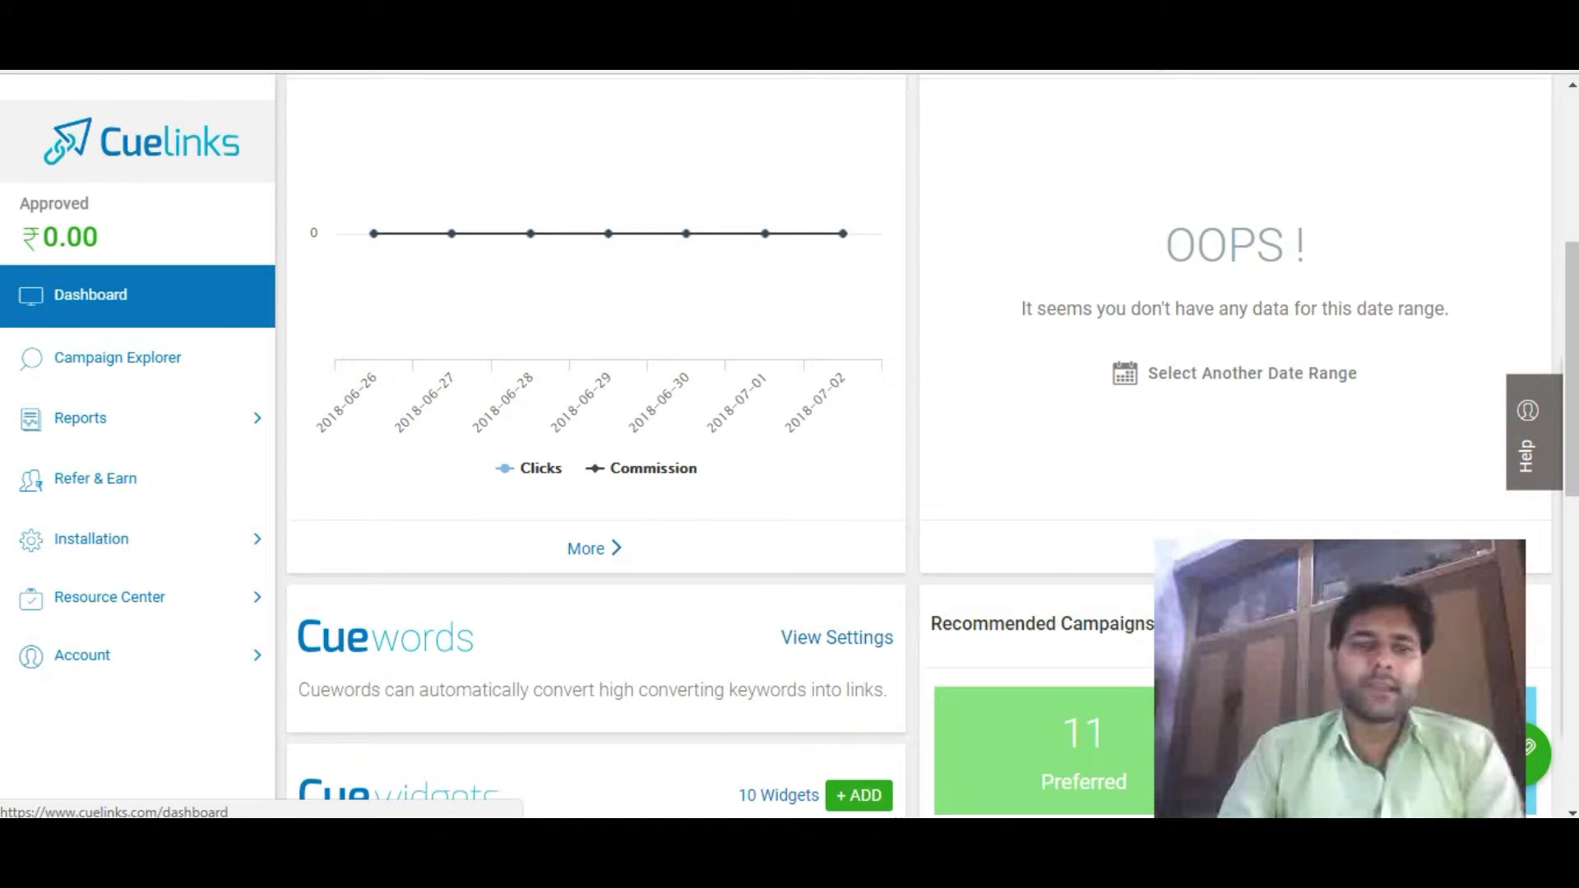
Open the Campaign Explorer and review the New Campaigns and Preferred Campaigns with their payouts.
{"action": "left_click", "coordinate": [117, 358]}
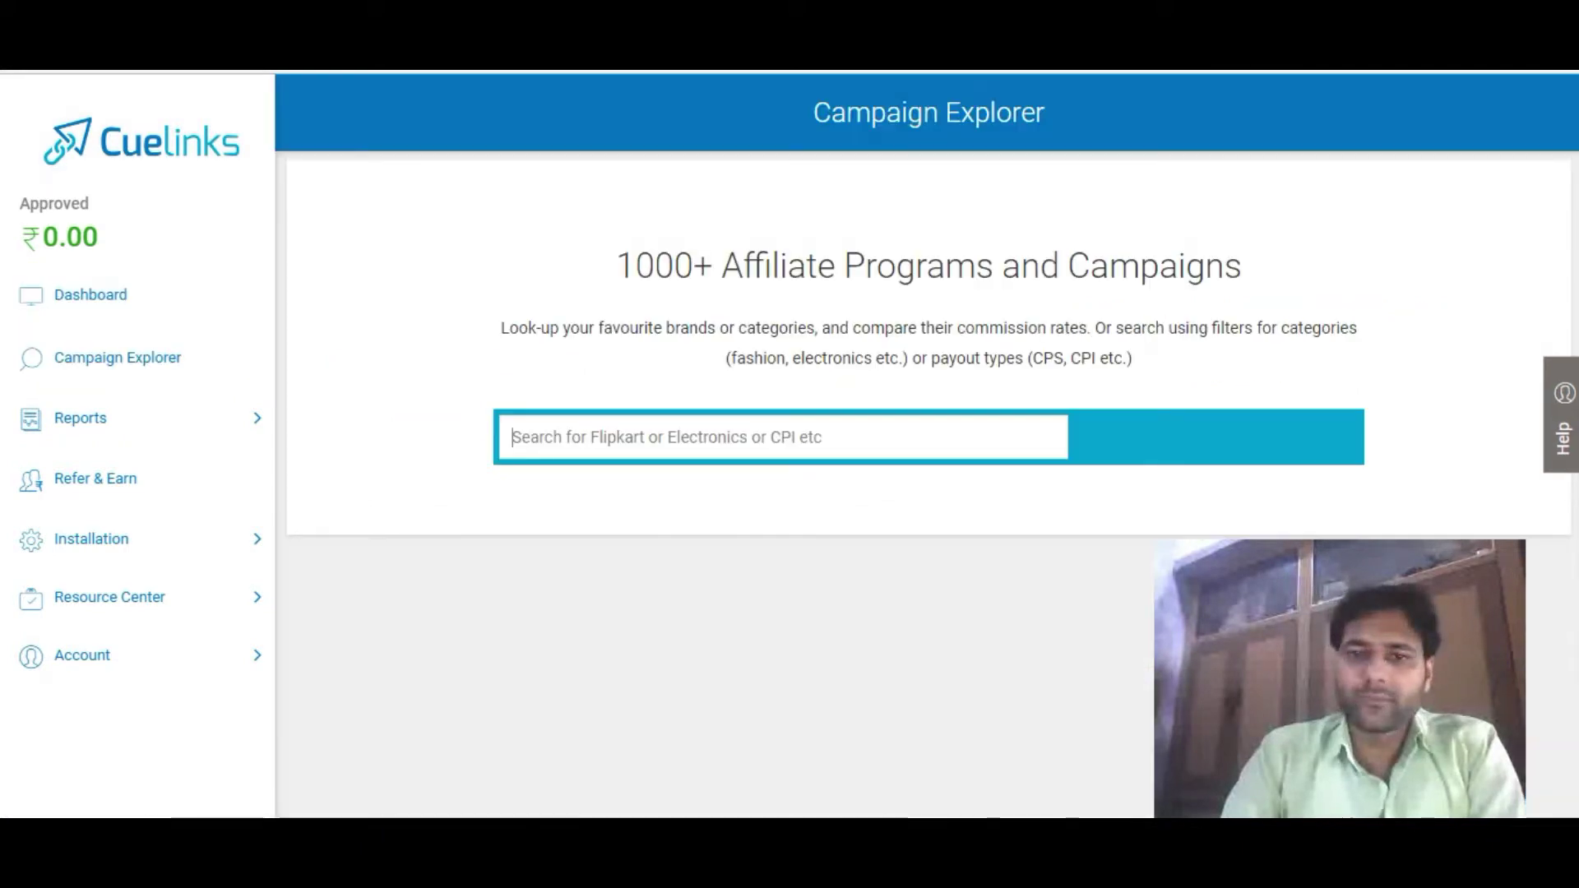
{"action": "left_click_drag", "start_coordinate": [1571, 222], "coordinate": [1571, 236]}
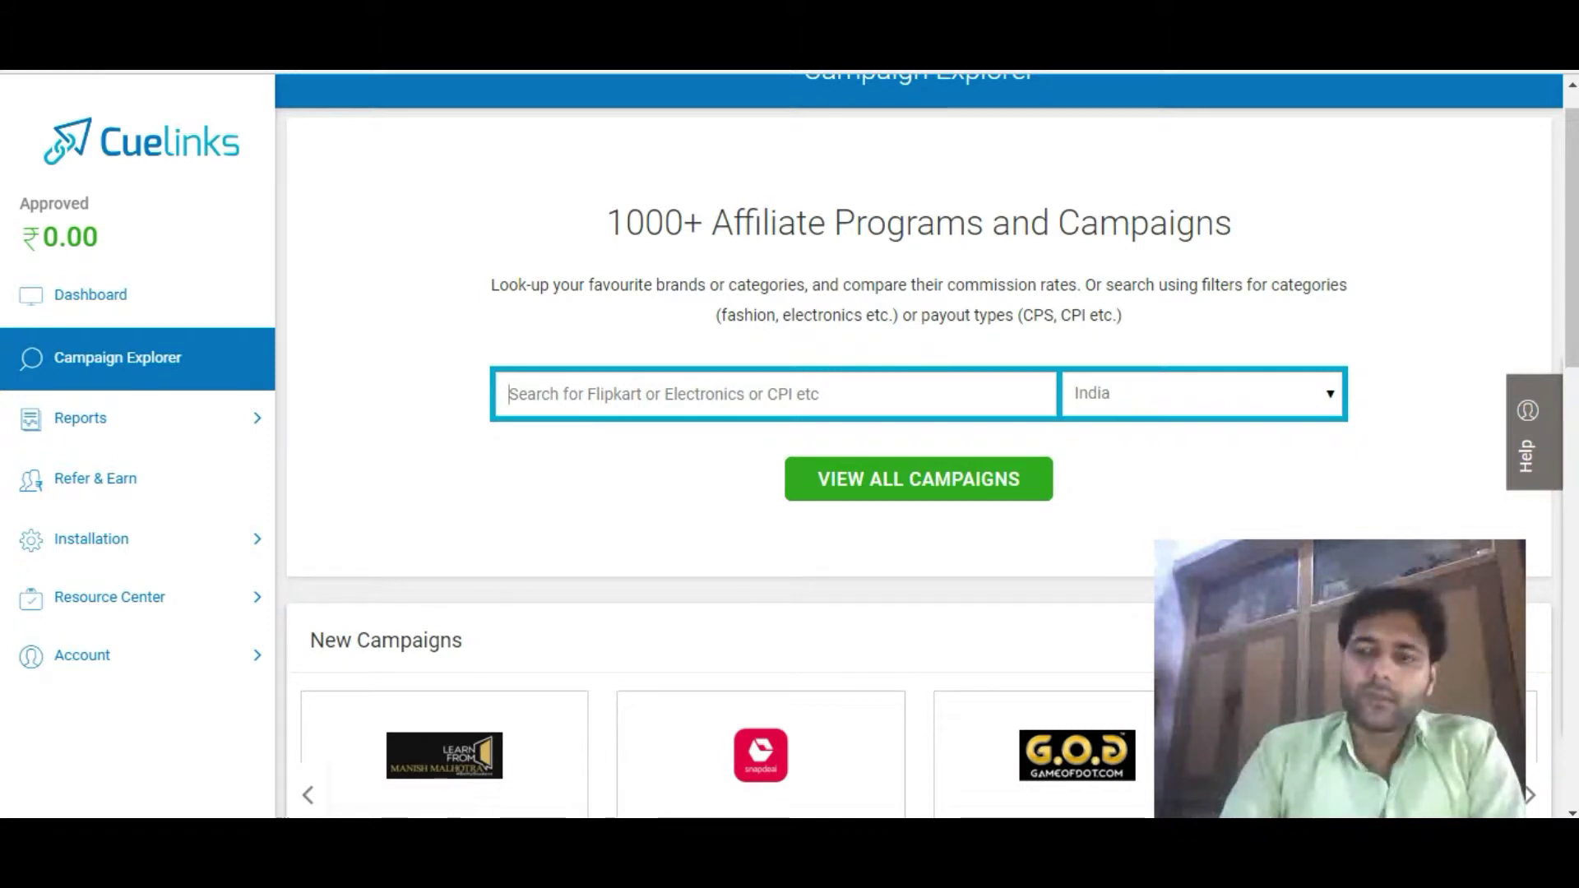
{"action": "scroll", "coordinate": [918, 446], "scroll_direction": "down", "scroll_amount": 1}
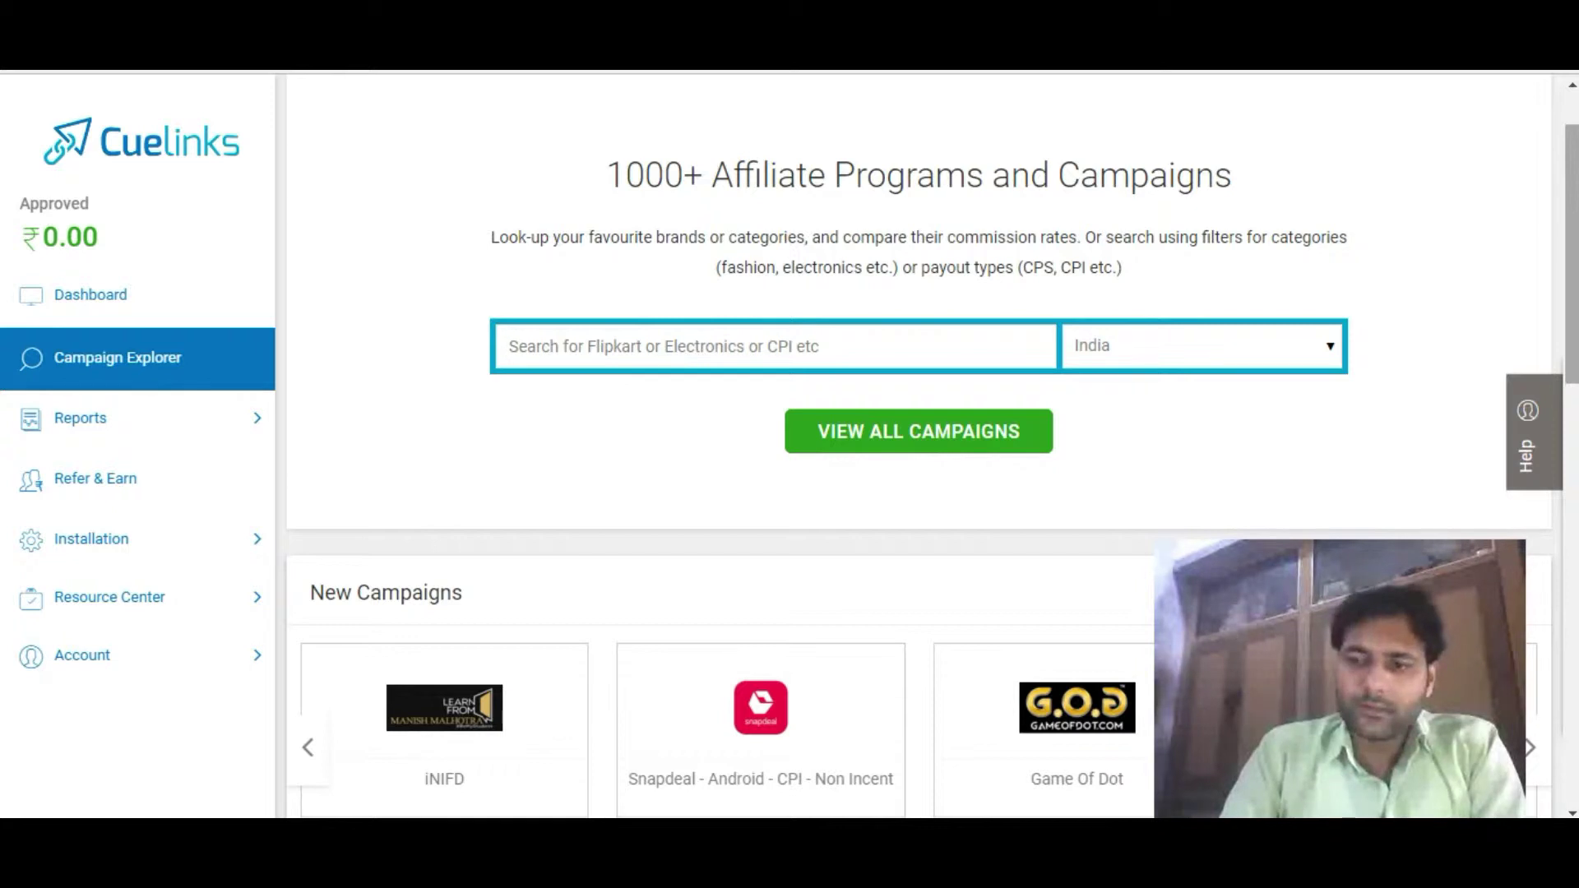
{"action": "scroll", "coordinate": [918, 447], "scroll_direction": "down", "scroll_amount": 3}
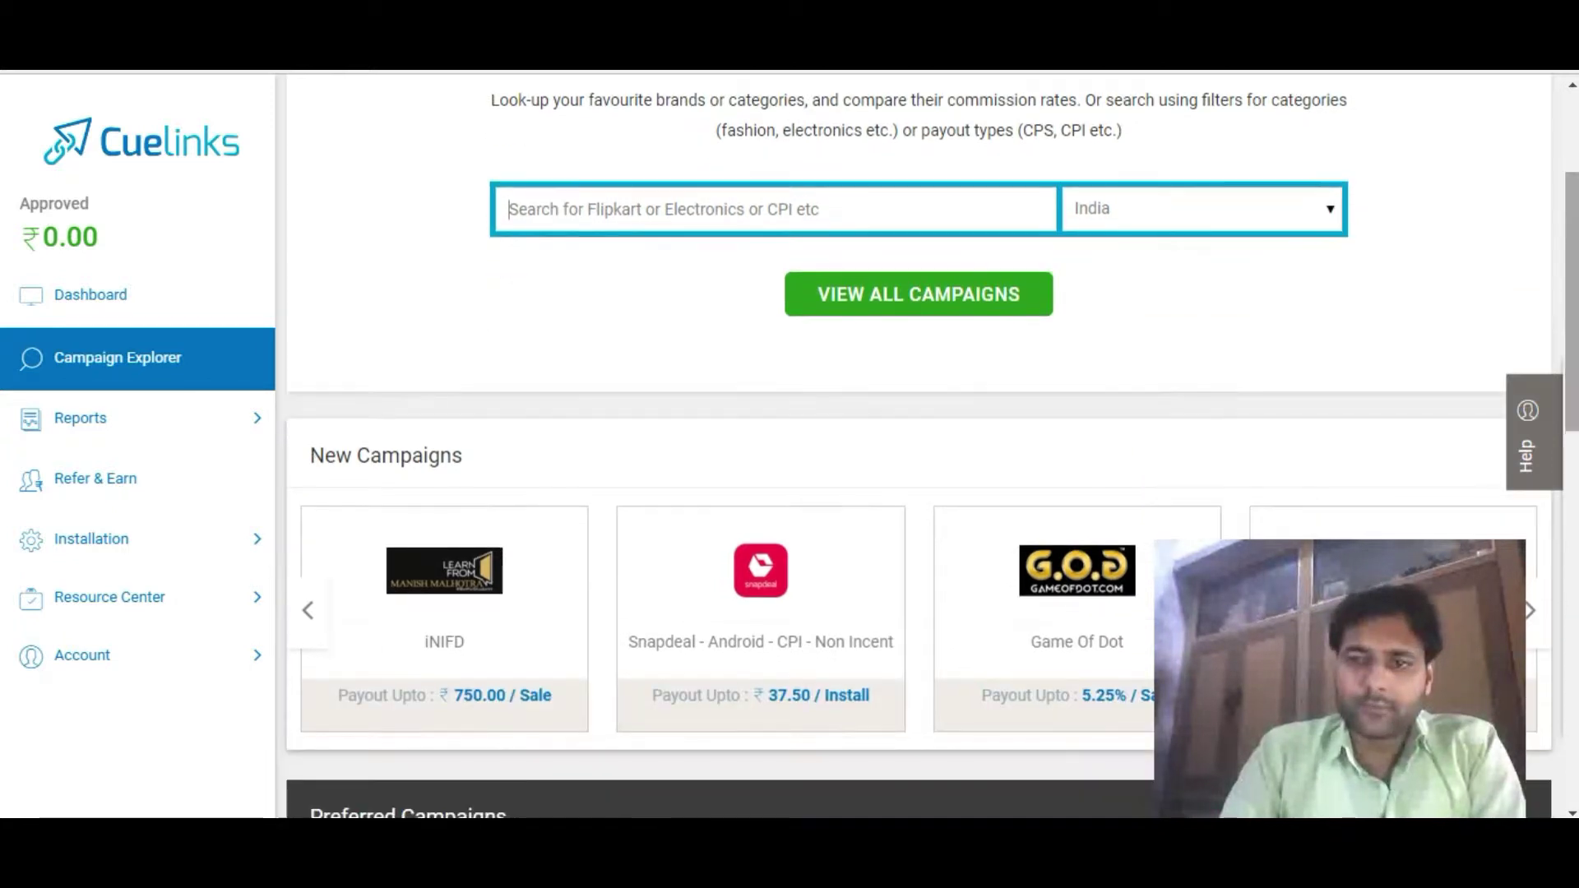
{"action": "scroll", "coordinate": [919, 446], "scroll_direction": "down", "scroll_amount": 8}
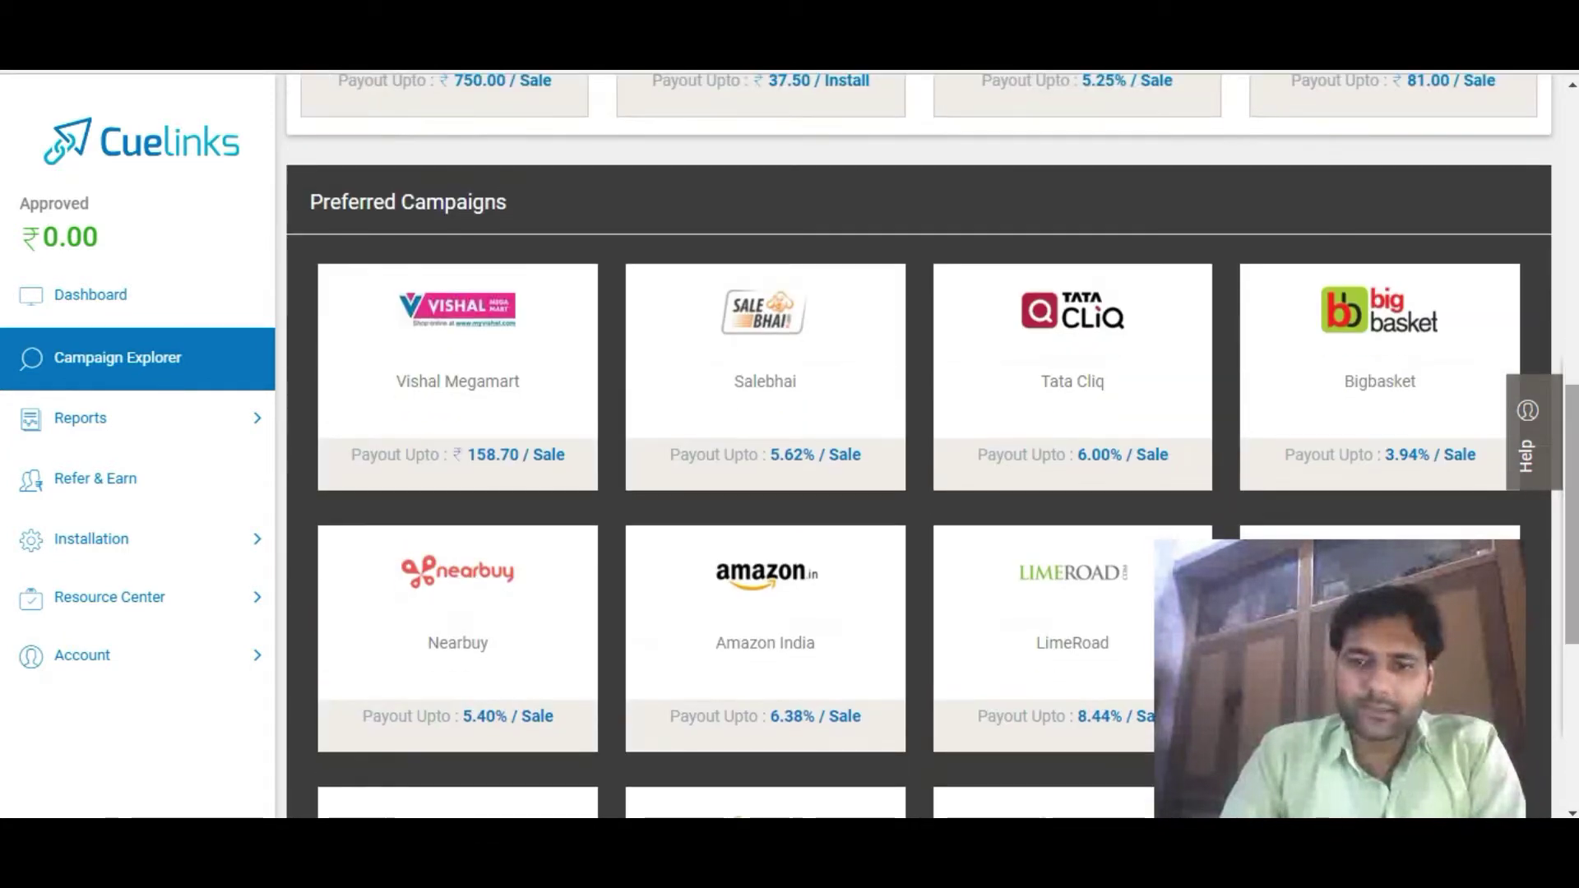
{"action": "scroll", "coordinate": [919, 446], "scroll_direction": "down", "scroll_amount": 5}
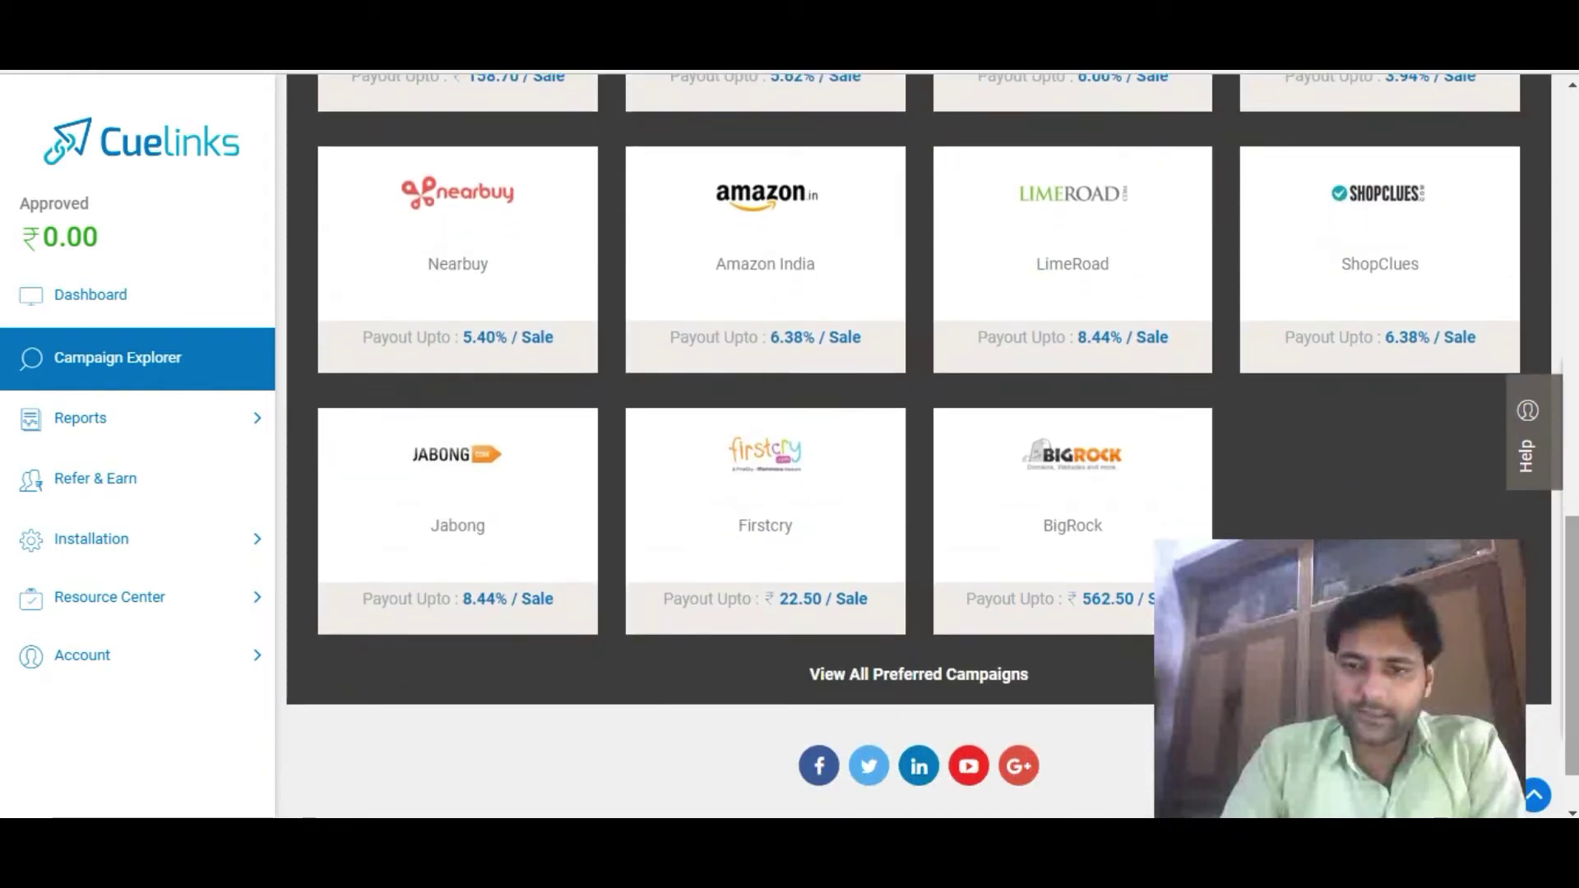
{"action": "scroll", "coordinate": [919, 447], "scroll_direction": "up", "scroll_amount": 15}
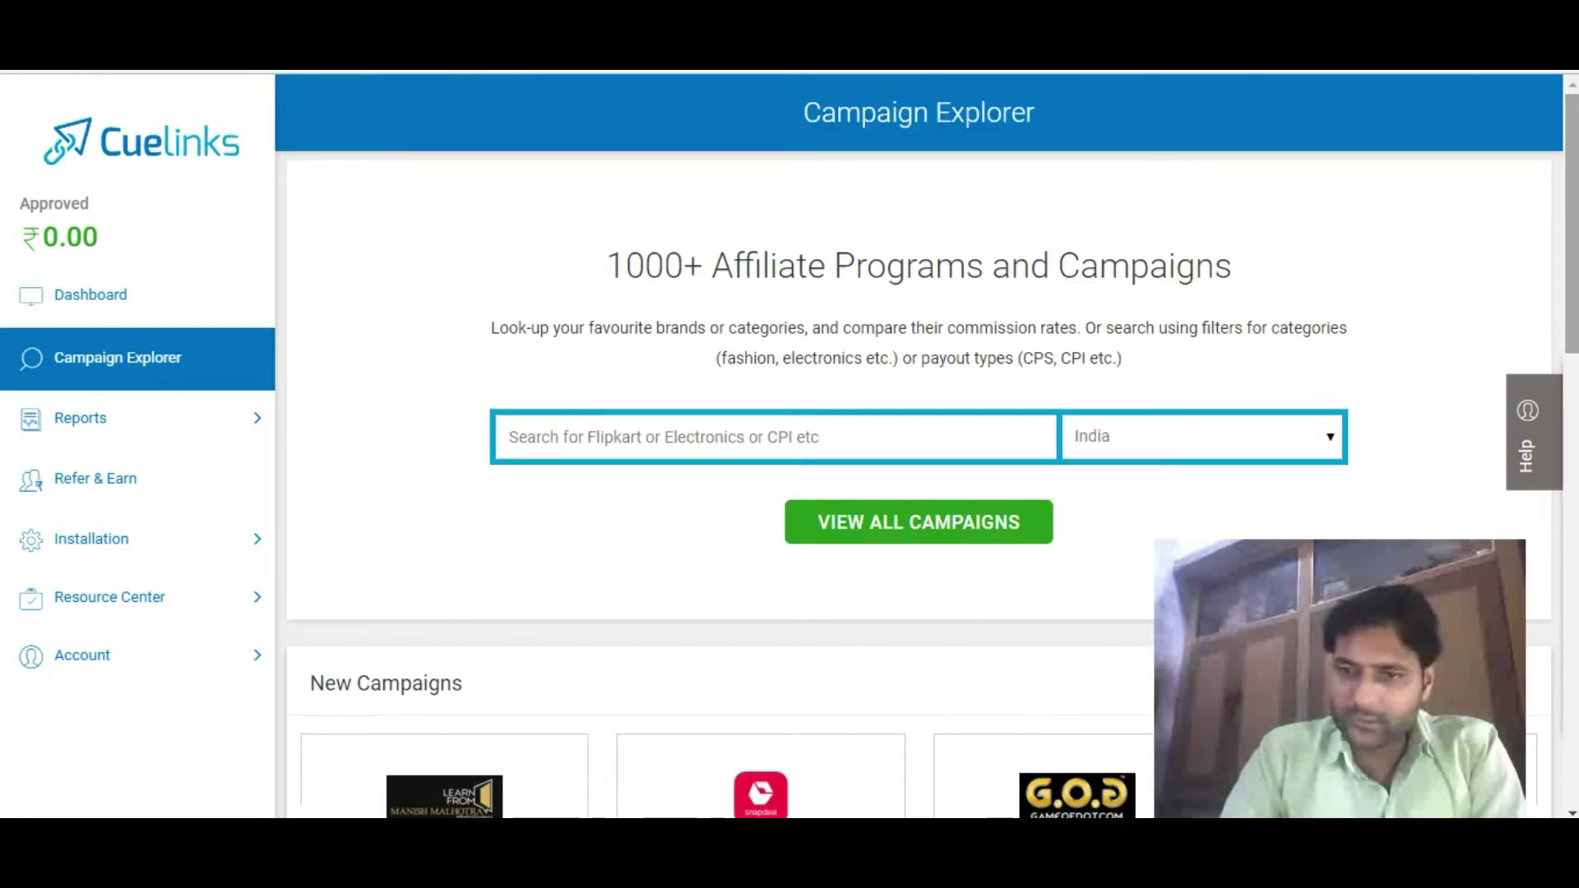
Check the country choices of the campaign search without changing India, and look over the New Campaigns again.
{"action": "left_click", "coordinate": [508, 437]}
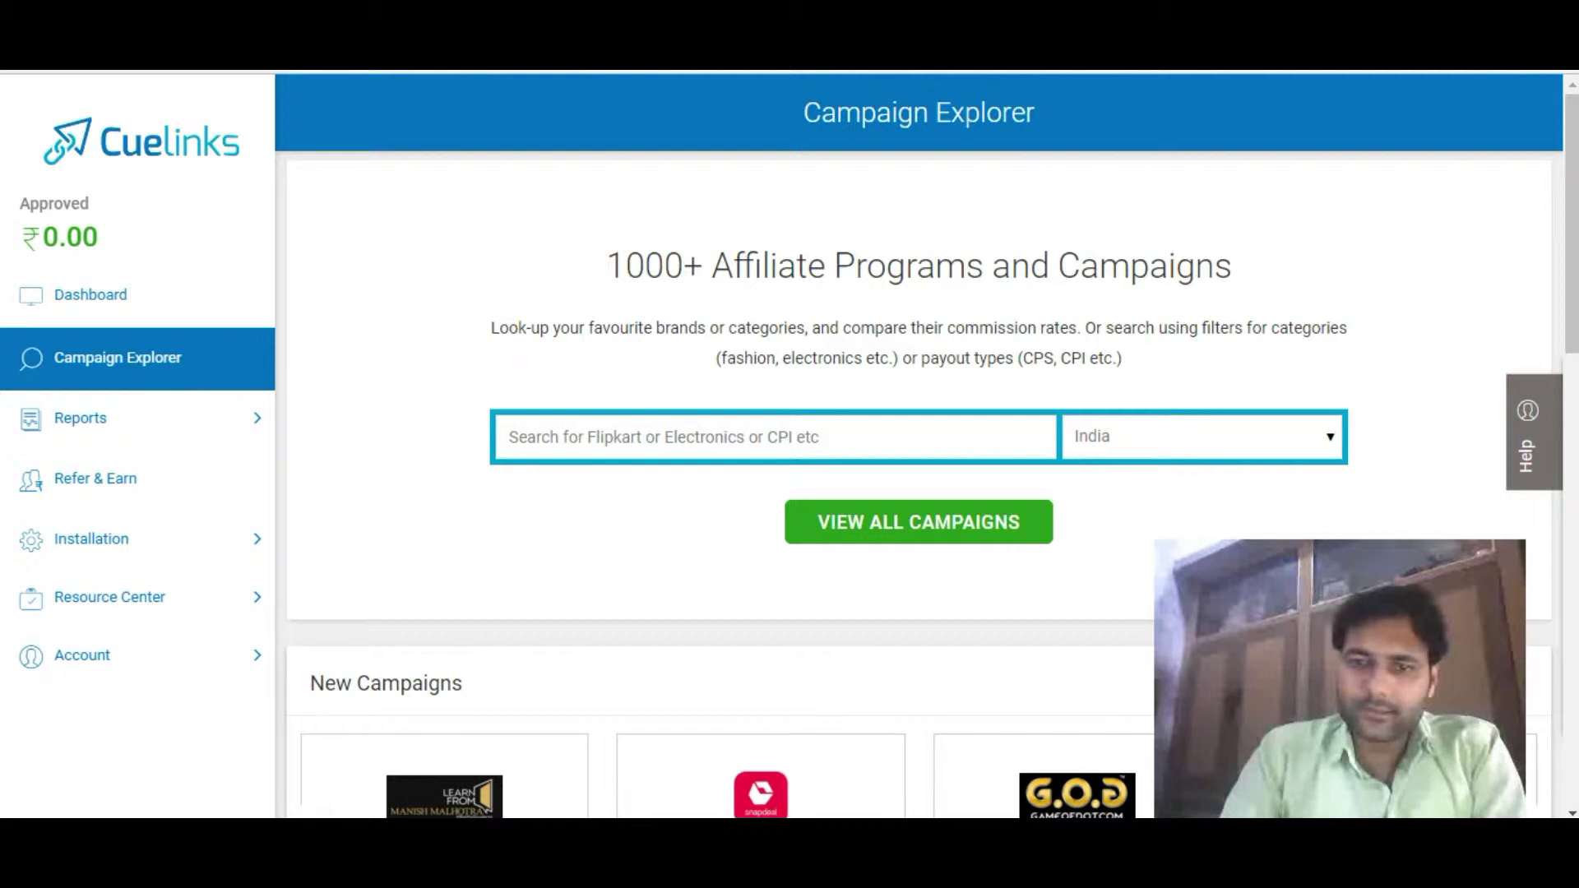
{"action": "left_click", "coordinate": [1202, 436]}
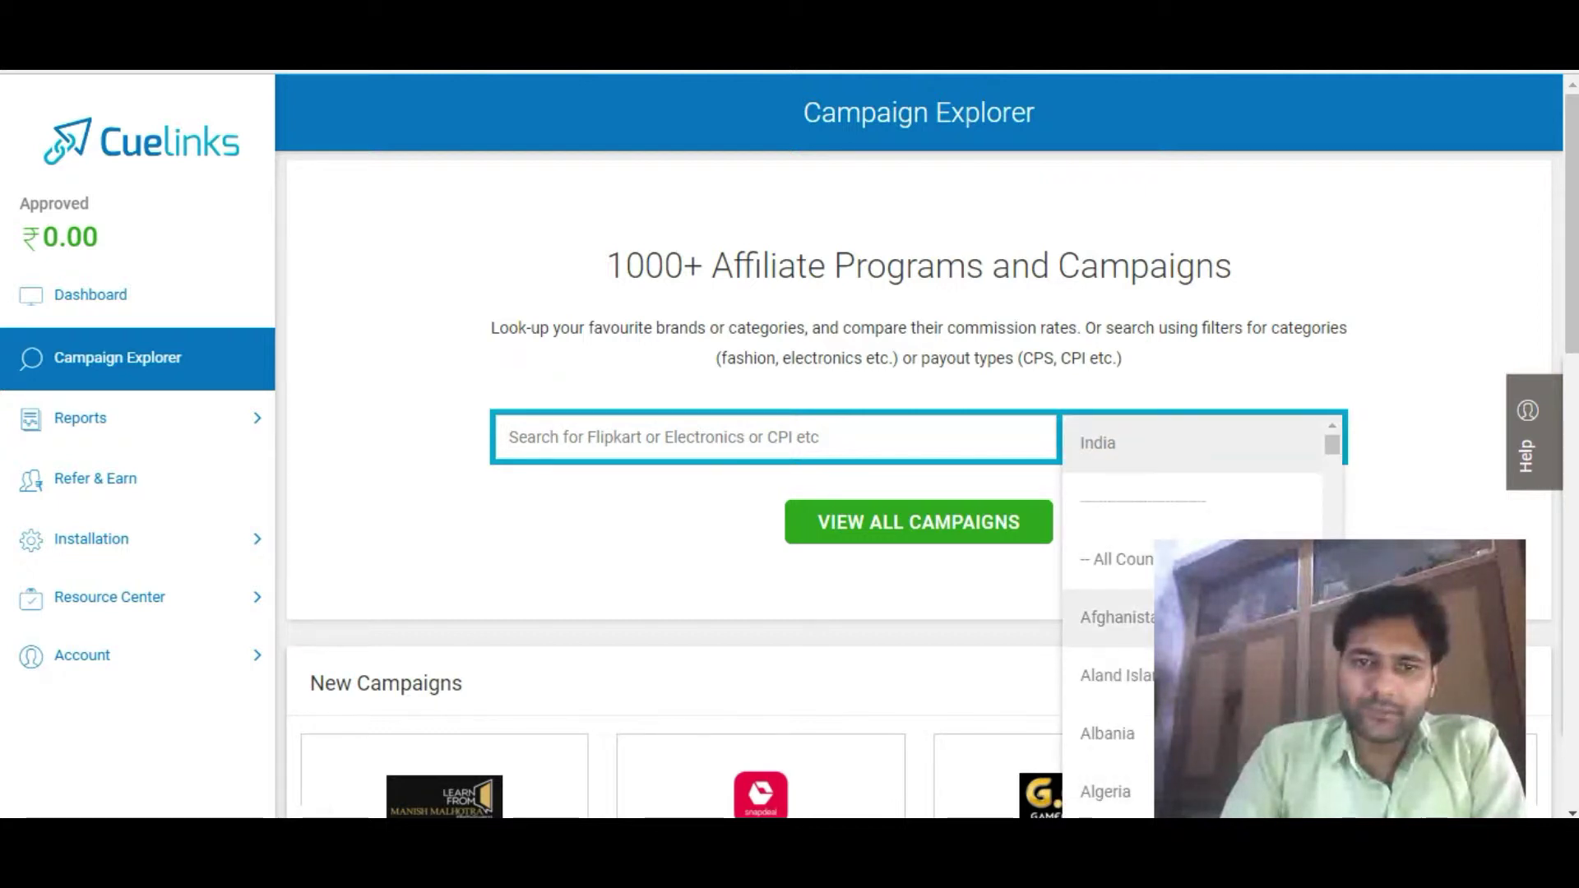
{"action": "key", "text": "Escape"}
{"action": "left_click_drag", "start_coordinate": [1570, 224], "coordinate": [1570, 275]}
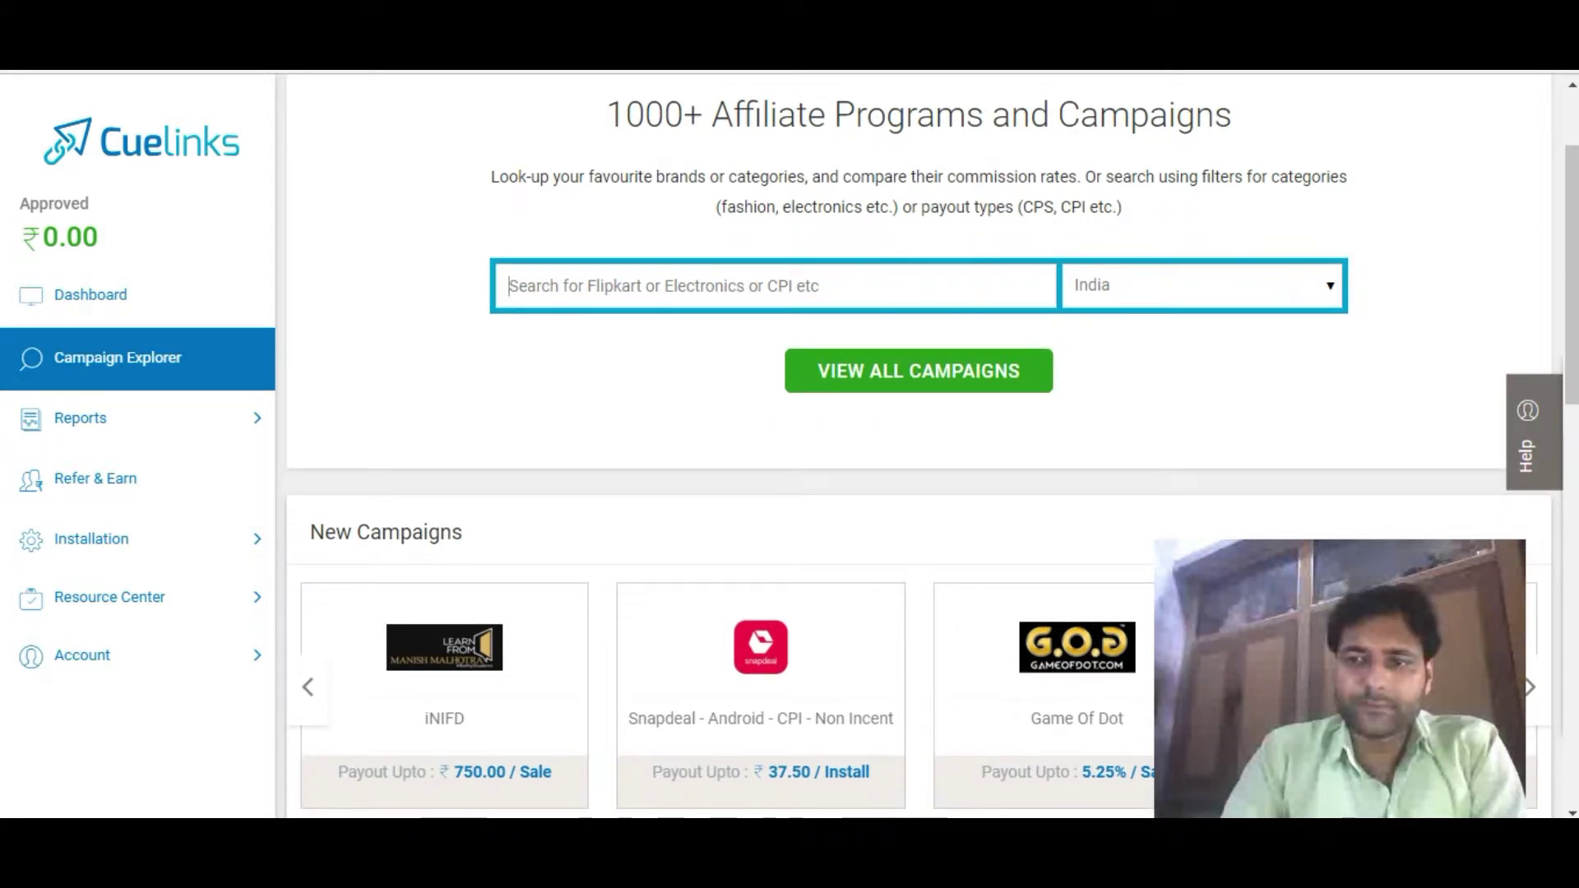
{"action": "scroll", "coordinate": [919, 444], "scroll_direction": "down", "scroll_amount": 3}
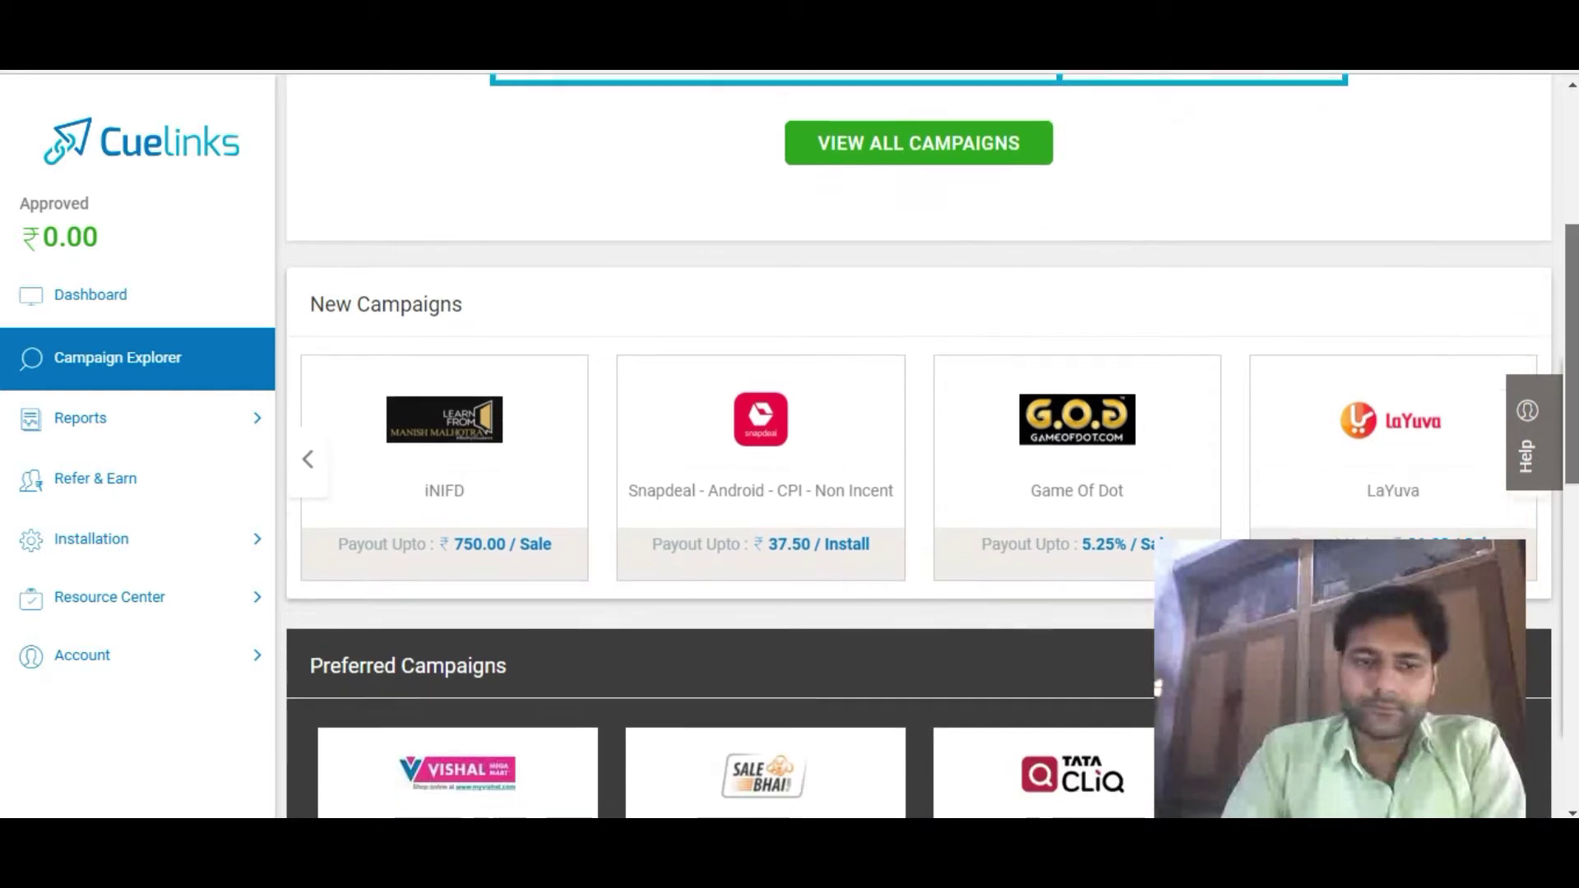
{"action": "scroll", "coordinate": [919, 444], "scroll_direction": "down", "scroll_amount": 2}
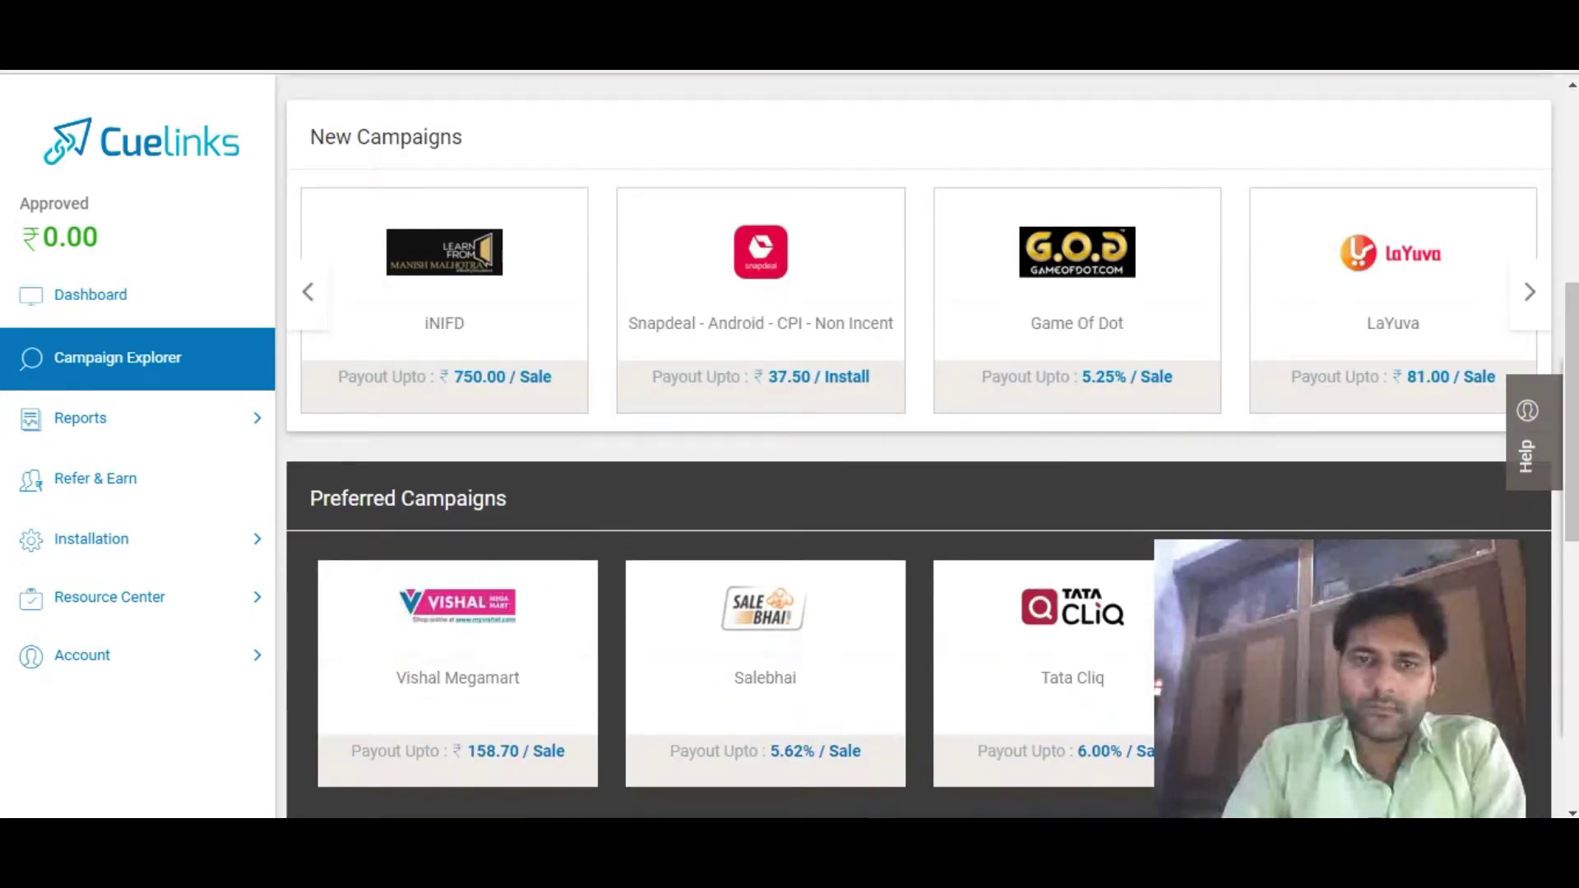
{"action": "scroll", "coordinate": [918, 444], "scroll_direction": "up", "scroll_amount": 4}
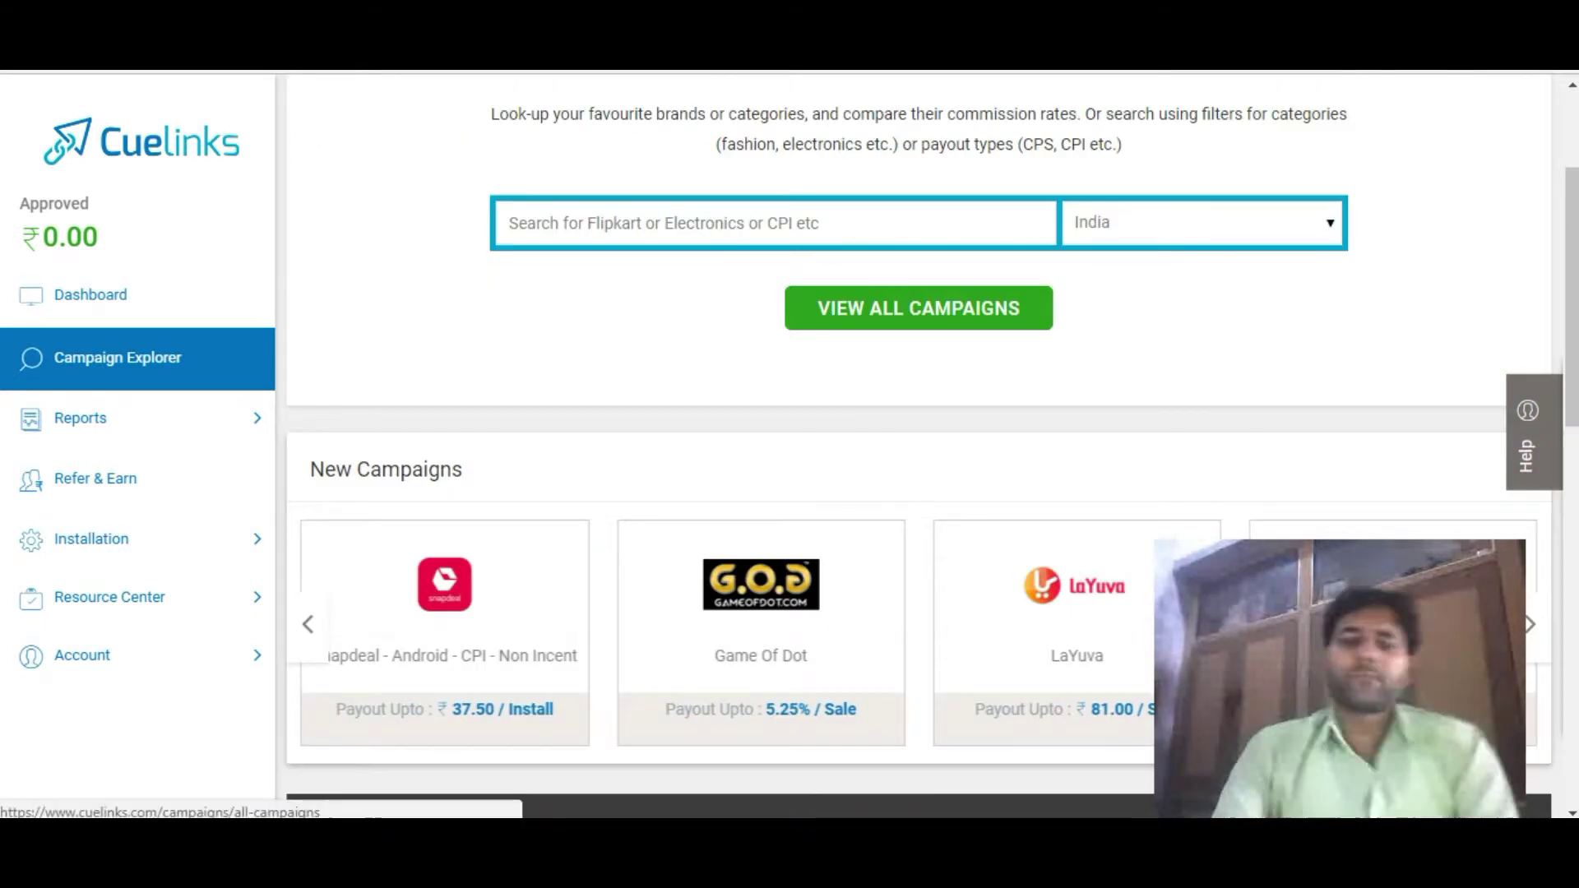
View all campaigns for India and review the first two pages of the list with their categories, types and commissions.
{"action": "left_click", "coordinate": [918, 308]}
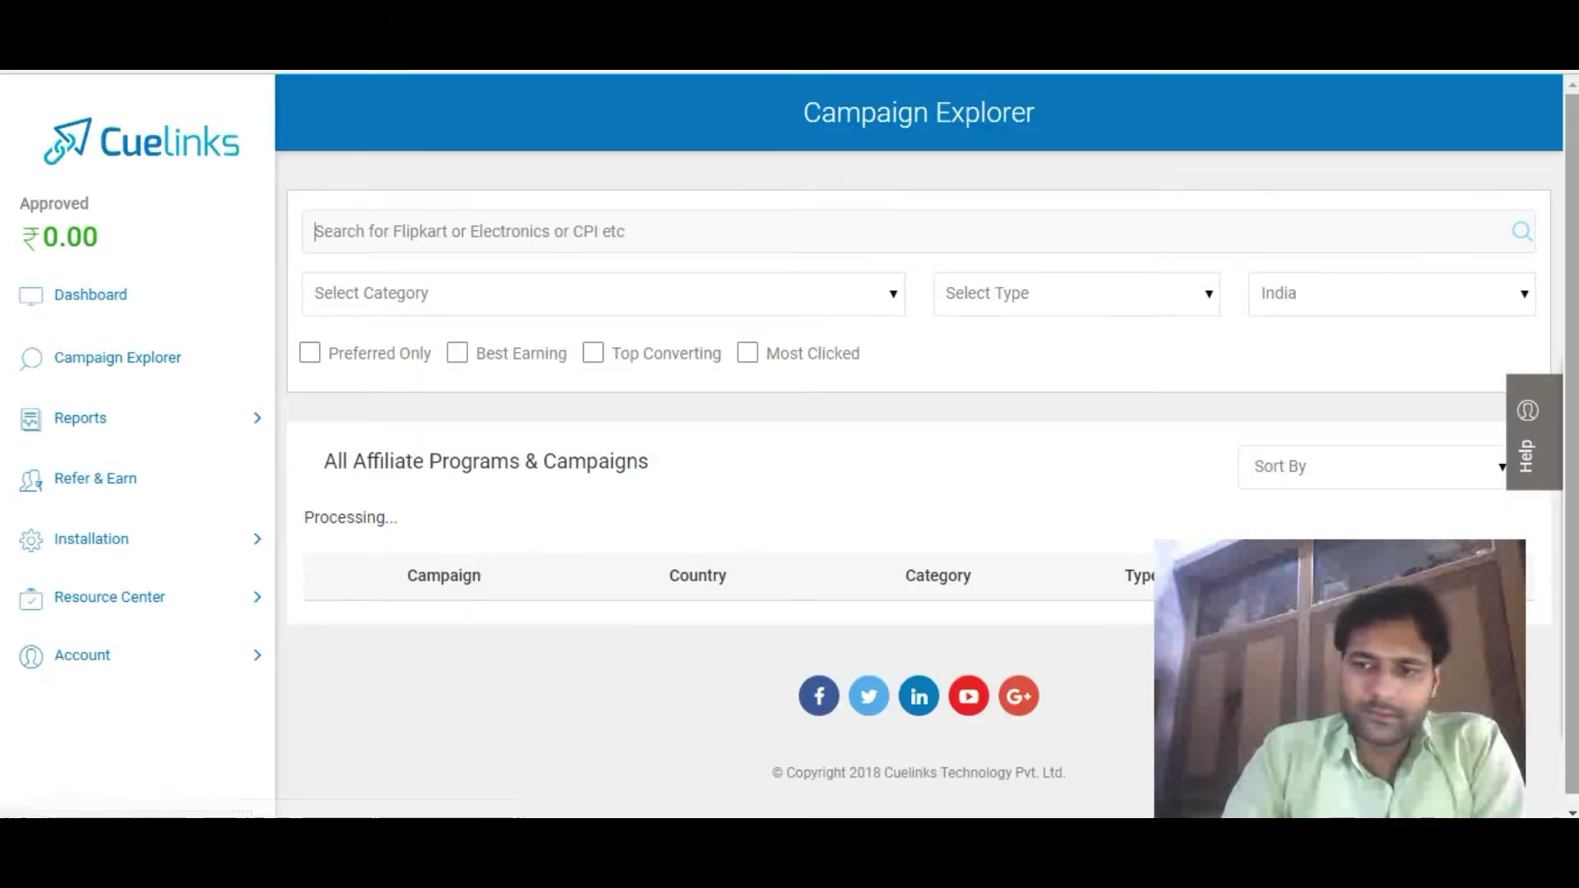
{"action": "scroll", "coordinate": [918, 444], "scroll_direction": "down", "scroll_amount": 4}
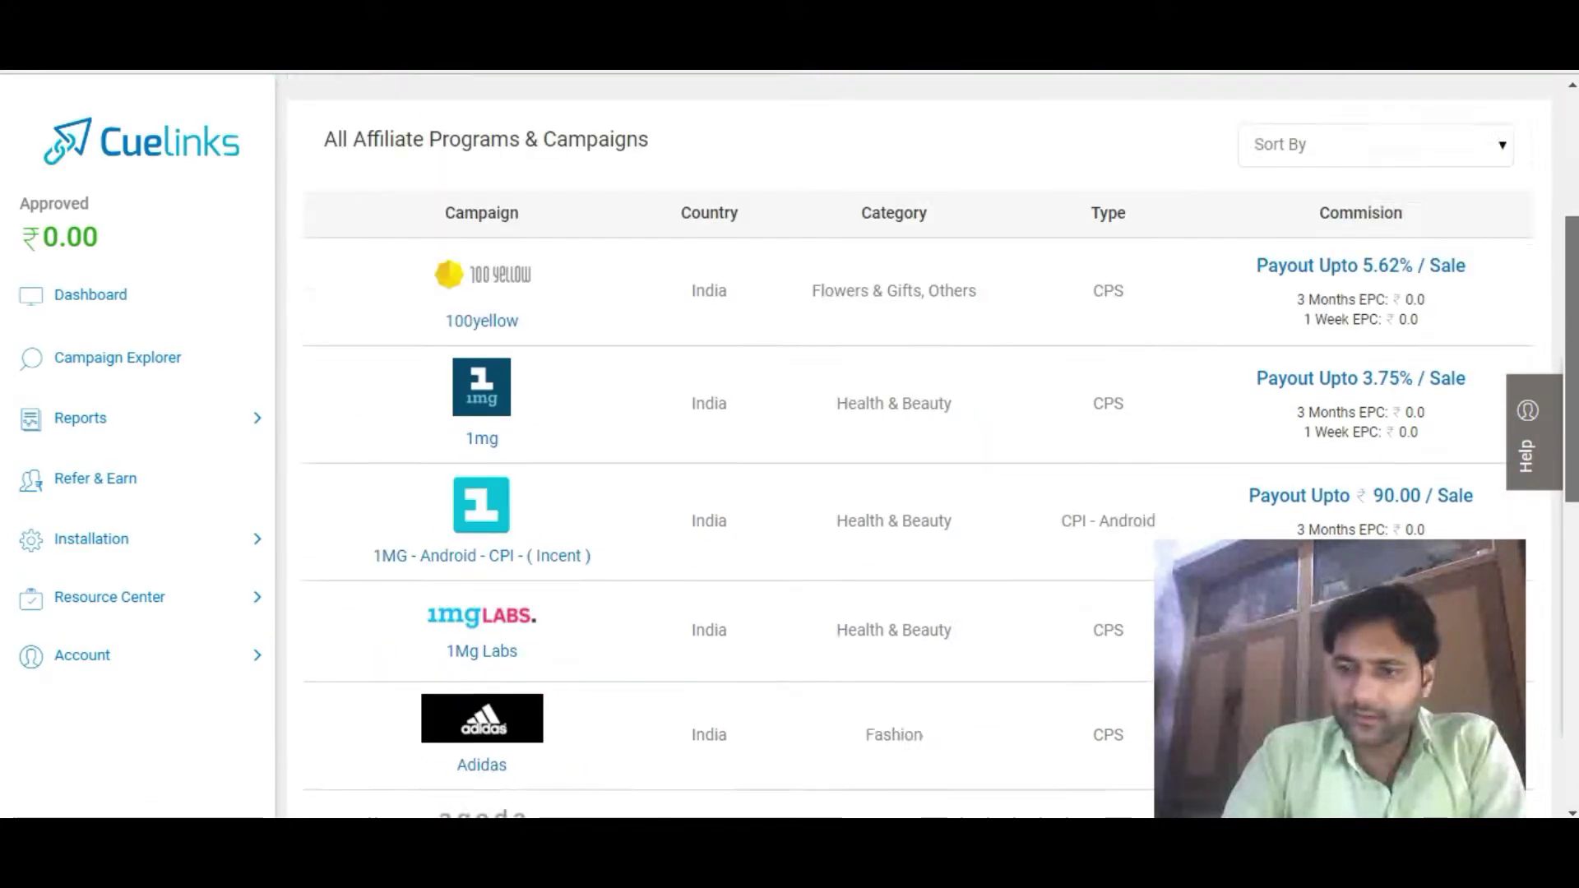
{"action": "scroll", "coordinate": [918, 444], "scroll_direction": "down", "scroll_amount": 6}
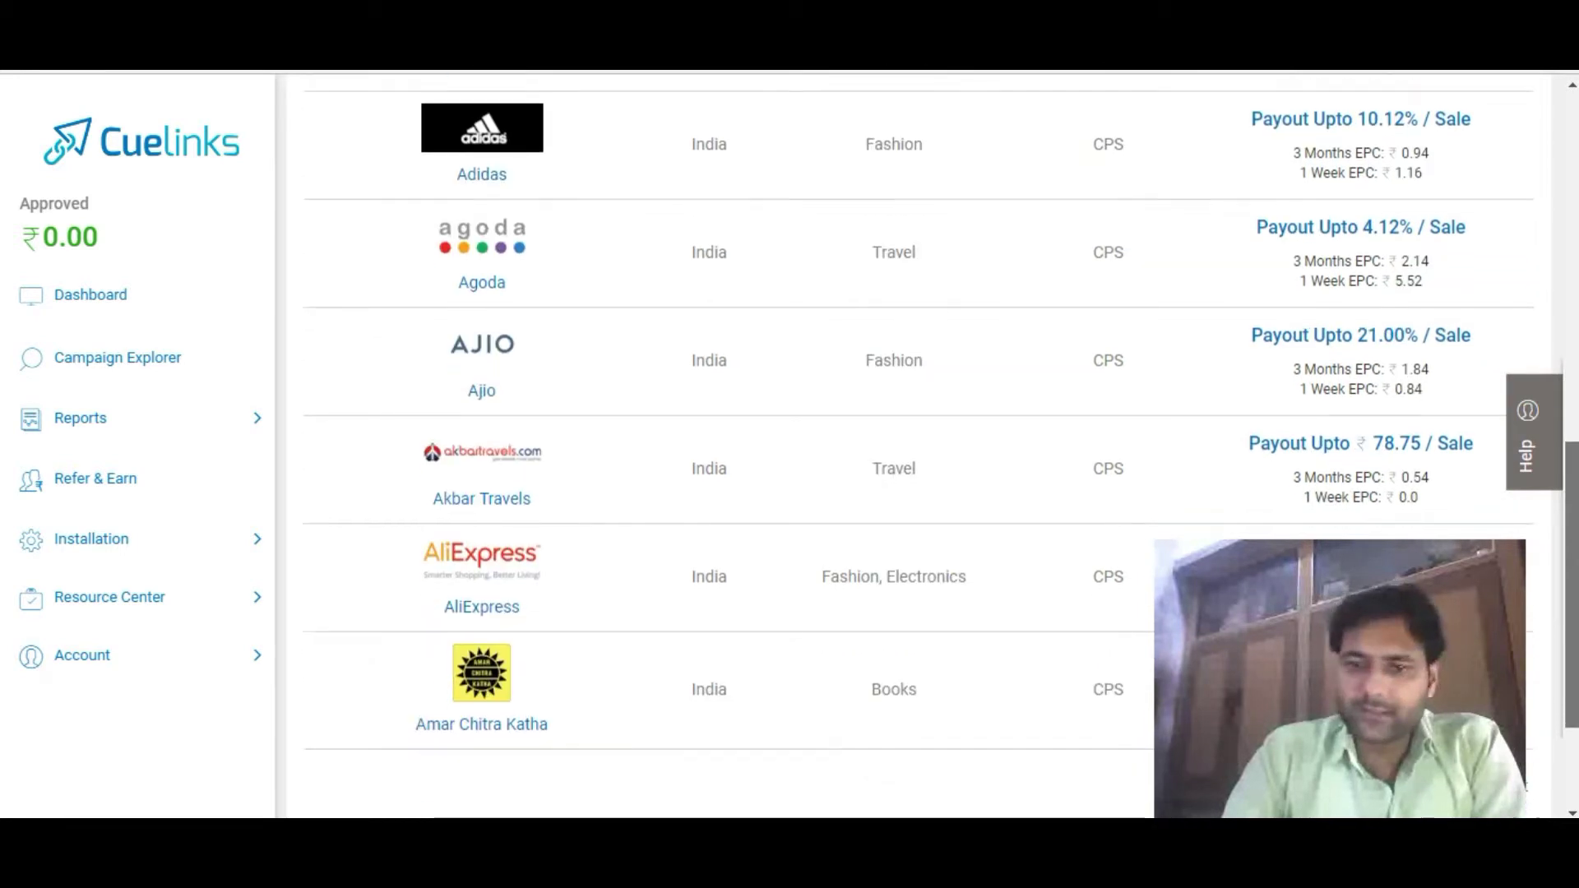
{"action": "scroll", "coordinate": [919, 444], "scroll_direction": "down", "scroll_amount": 2}
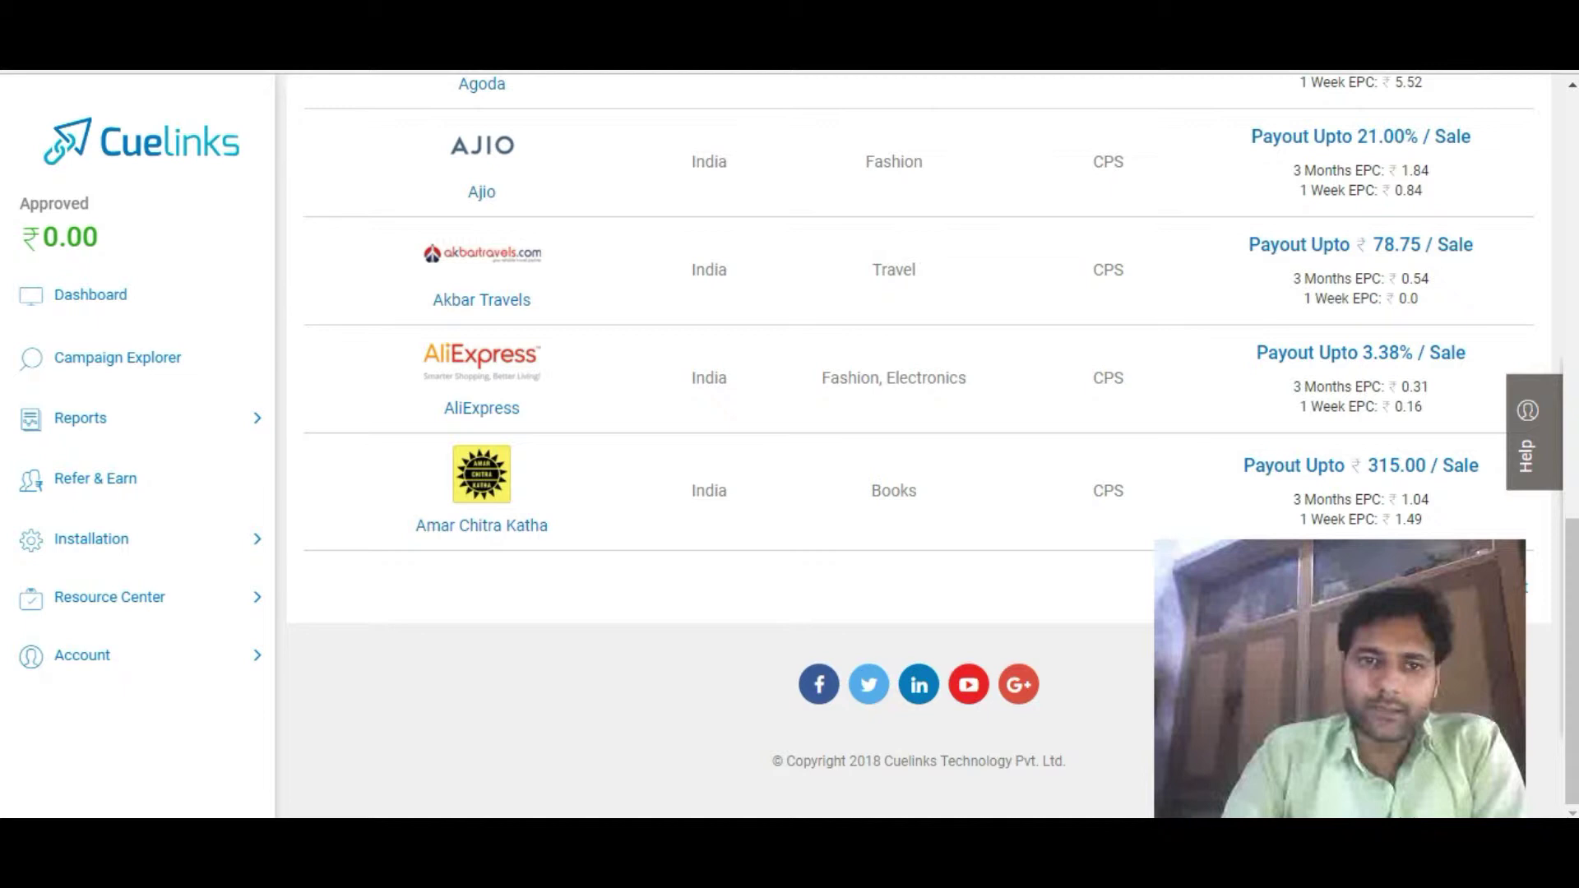
{"action": "left_click", "coordinate": [1521, 586]}
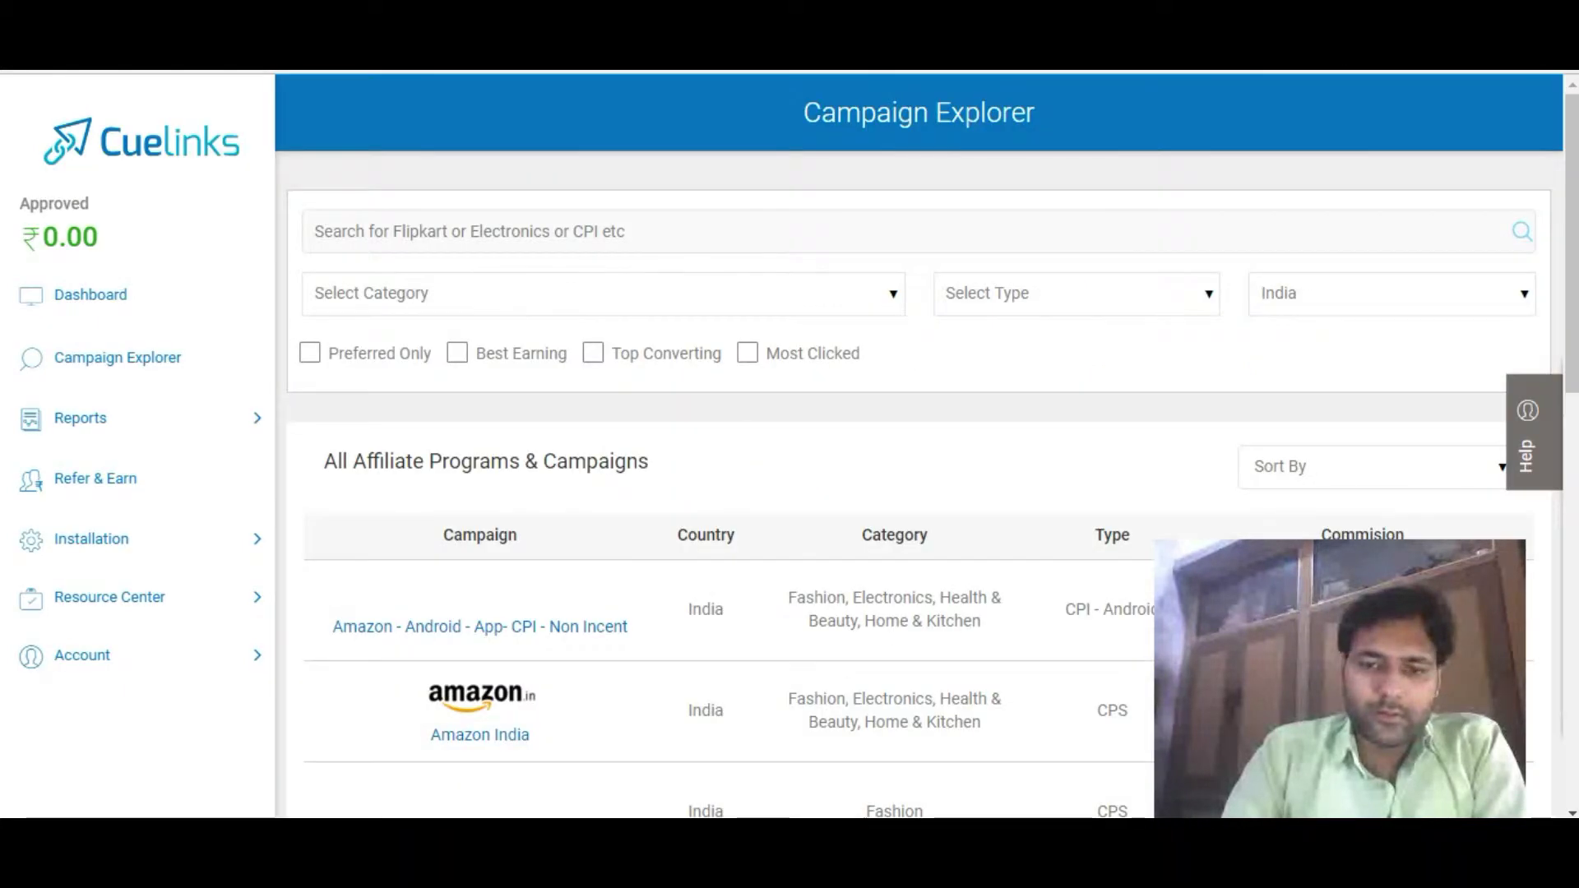
{"action": "scroll", "coordinate": [918, 443], "scroll_direction": "down", "scroll_amount": 2}
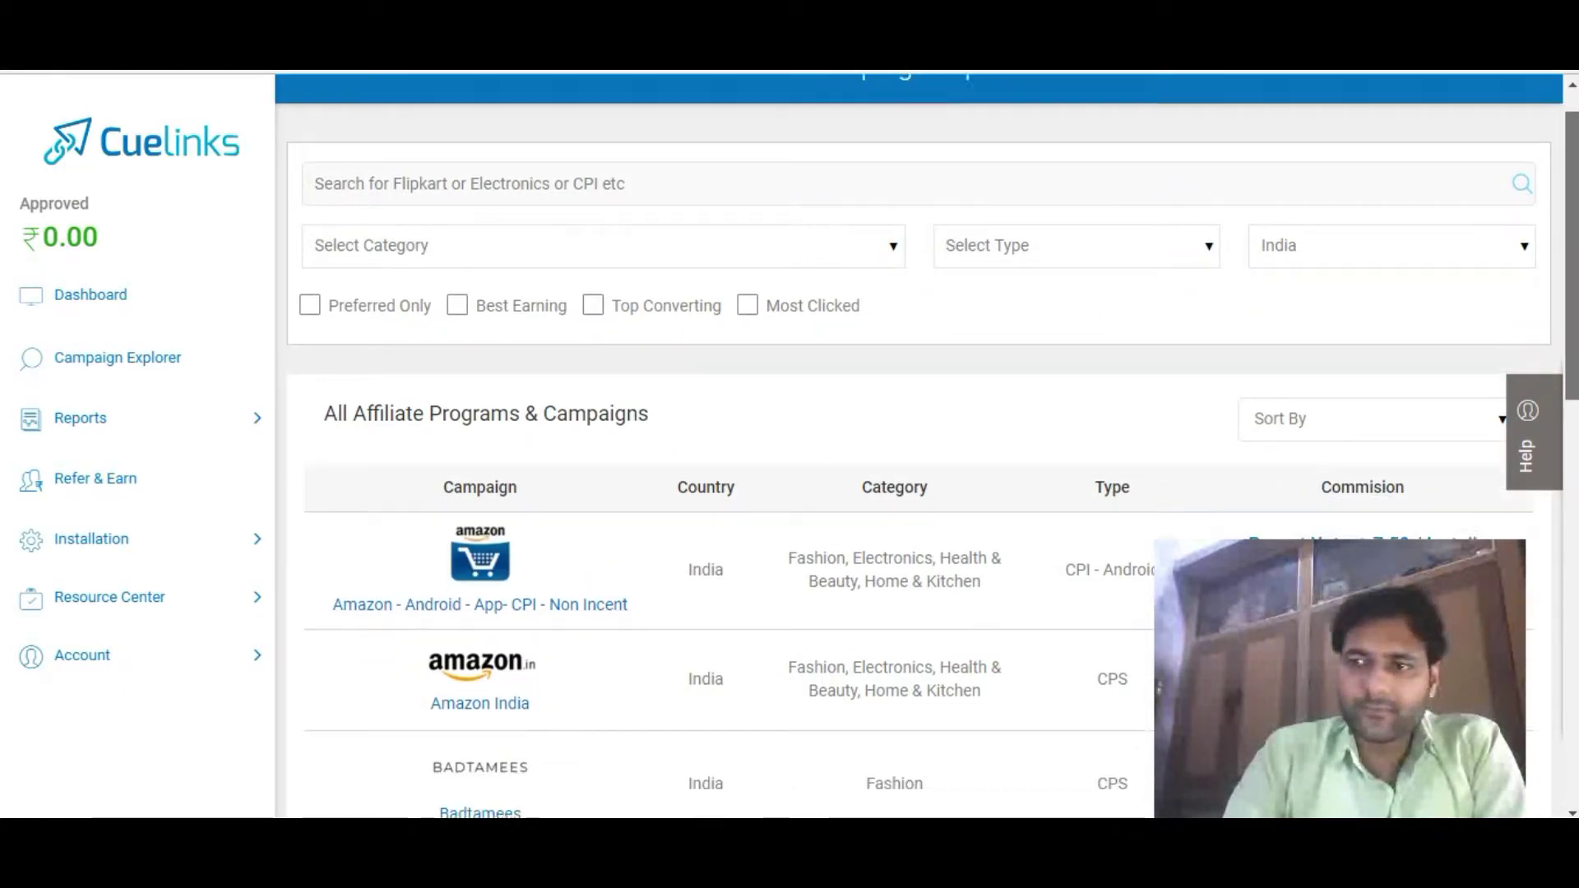
{"action": "scroll", "coordinate": [919, 444], "scroll_direction": "down", "scroll_amount": 8}
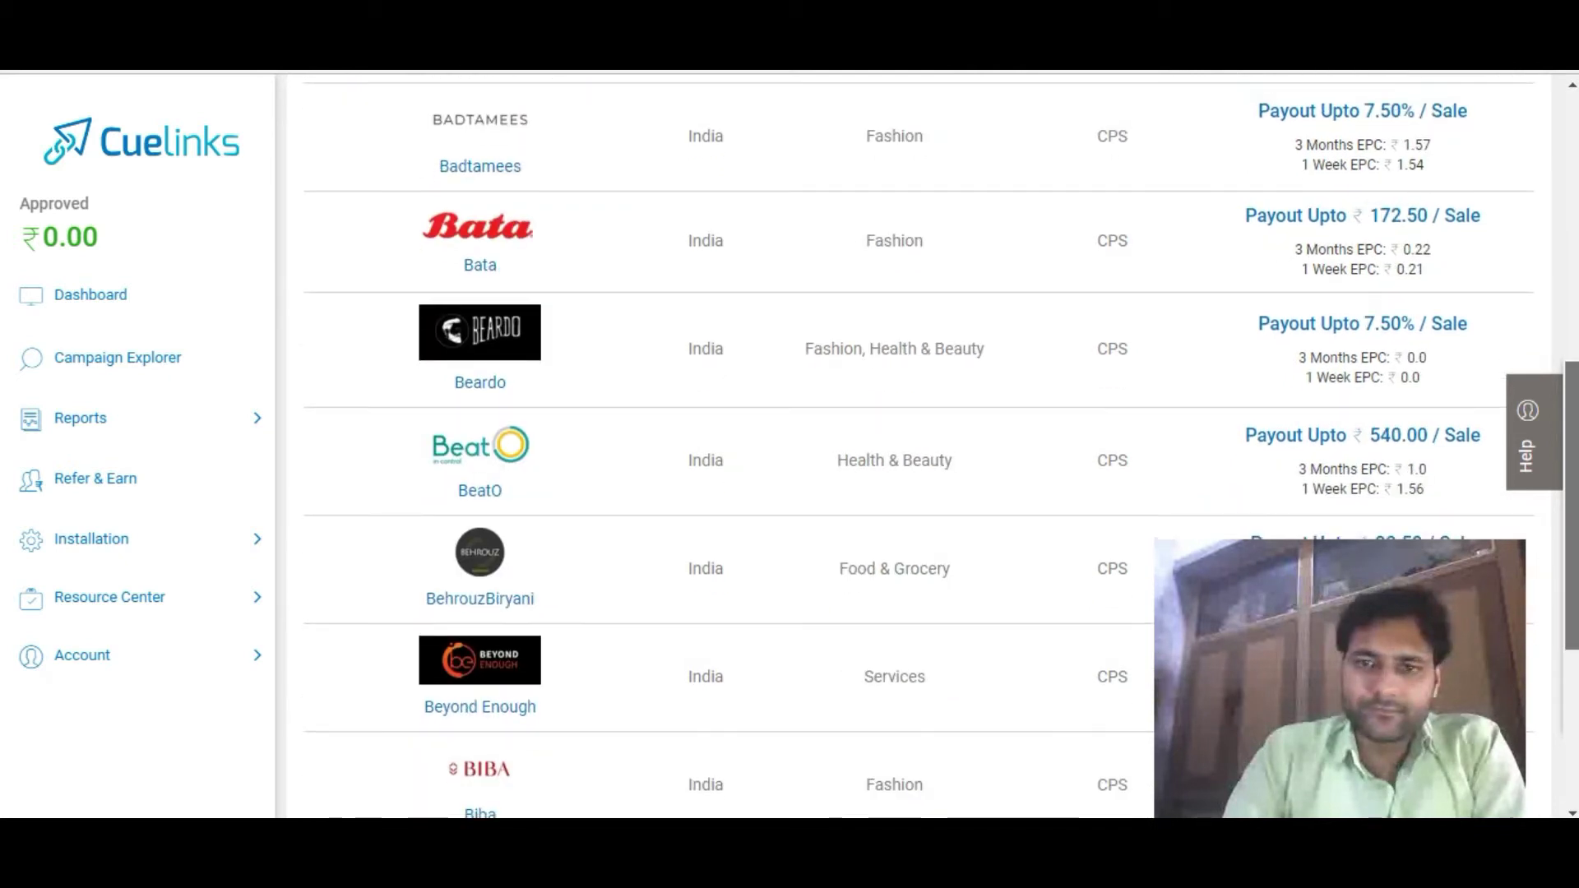
{"action": "left_click_drag", "start_coordinate": [1570, 625], "coordinate": [1570, 659]}
Filter the list of all campaigns by the Electronics category and the CPI - Android type.
{"action": "left_click", "coordinate": [602, 294]}
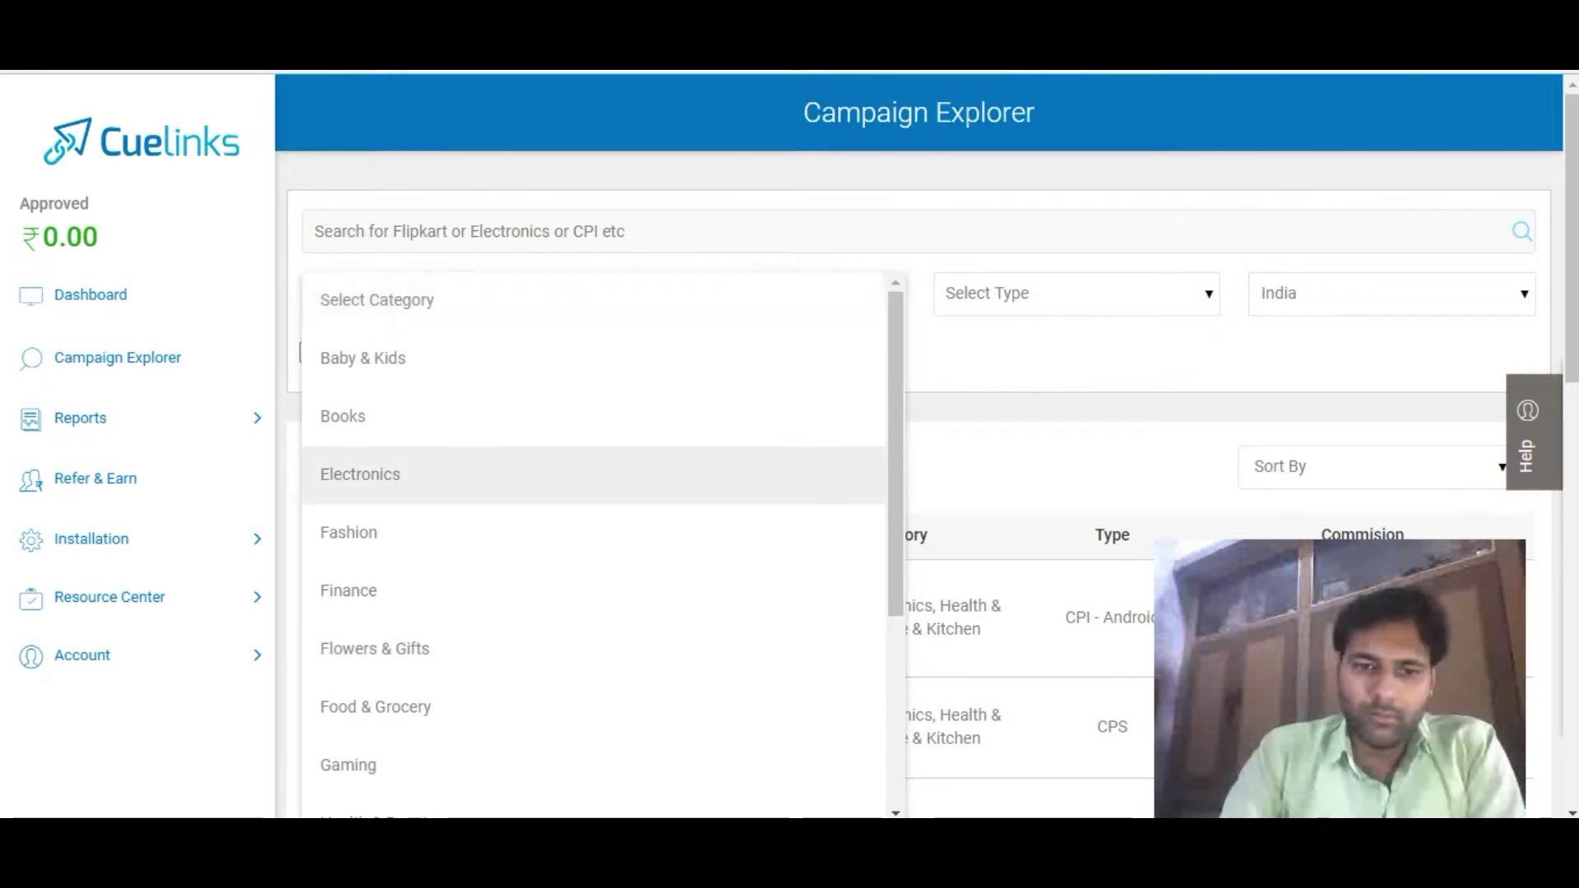
{"action": "left_click", "coordinate": [360, 474]}
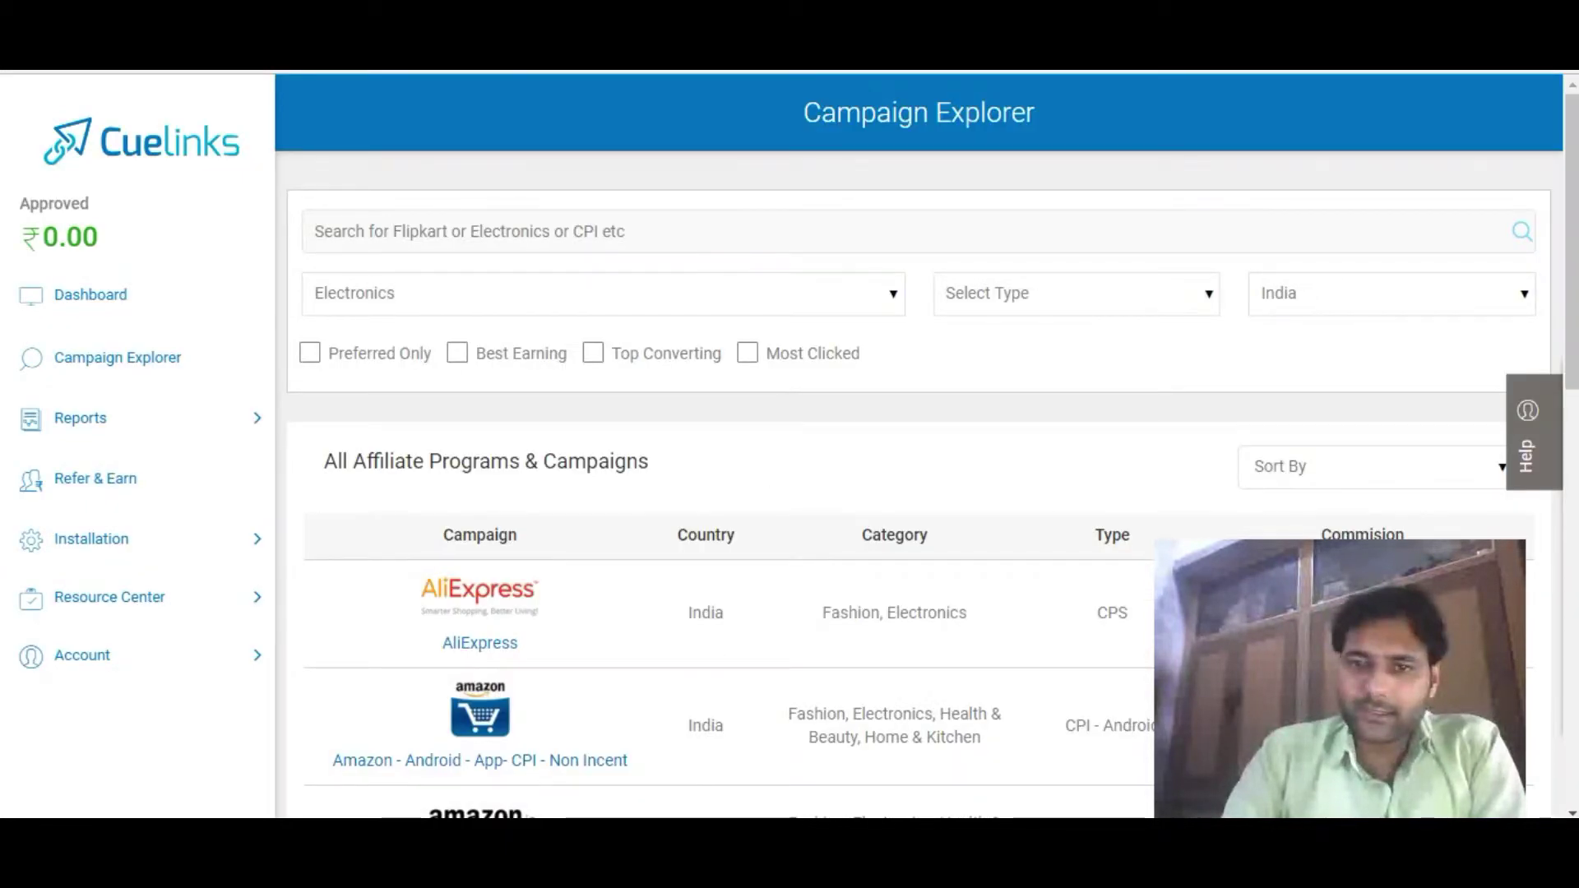
{"action": "mouse_move", "coordinate": [1570, 239]}
{"action": "left_mouse_down"}
{"action": "mouse_move", "coordinate": [1570, 438]}
{"action": "mouse_move", "coordinate": [1570, 238]}
{"action": "left_mouse_up"}
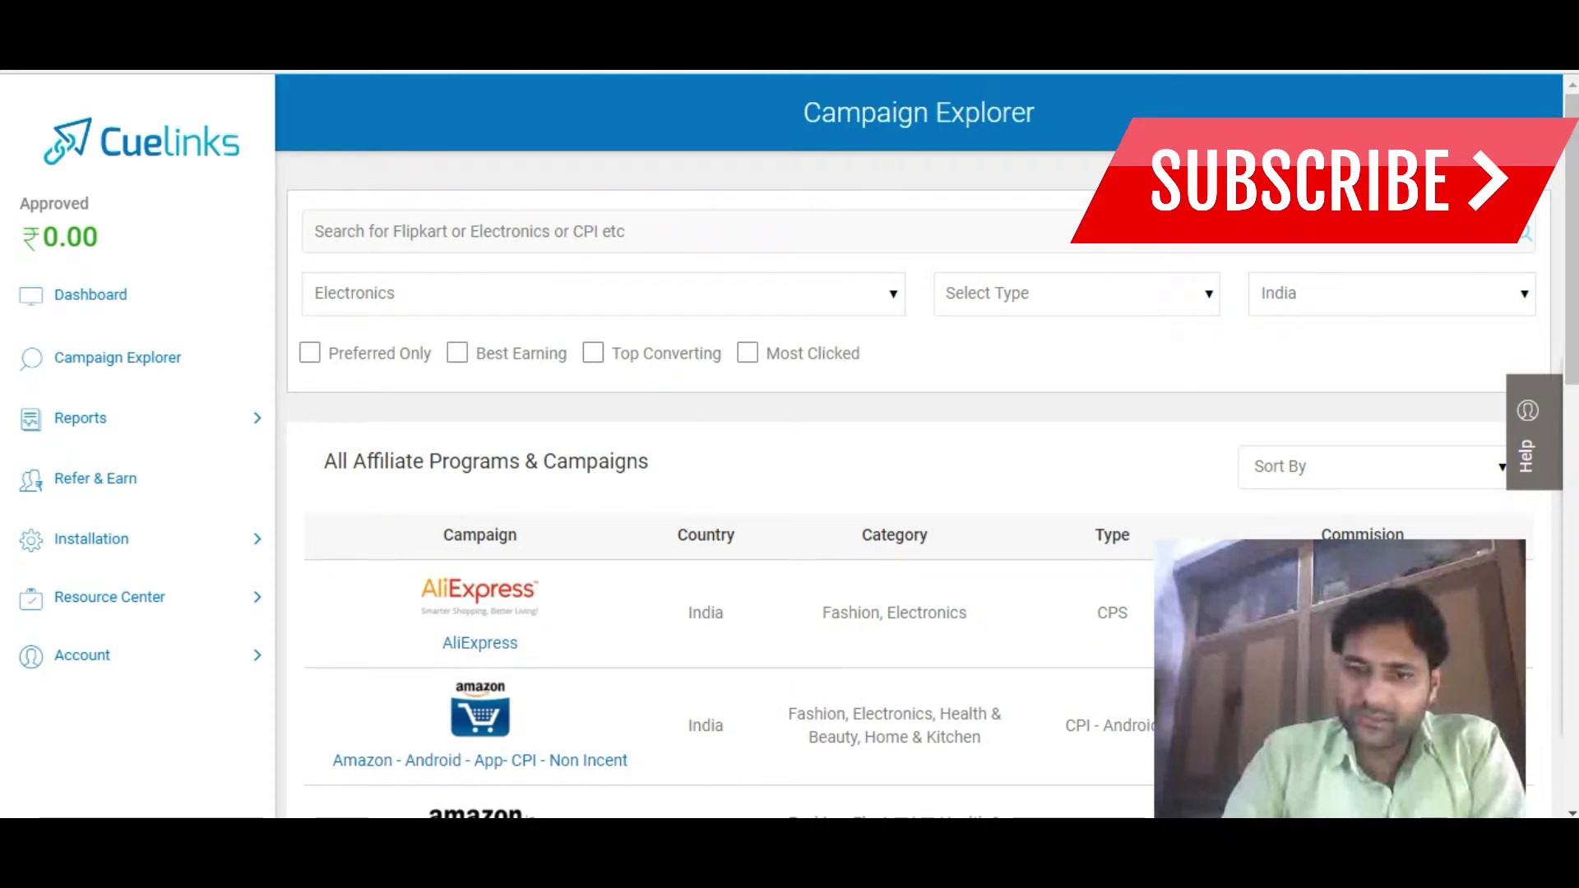
{"action": "left_click", "coordinate": [1075, 293]}
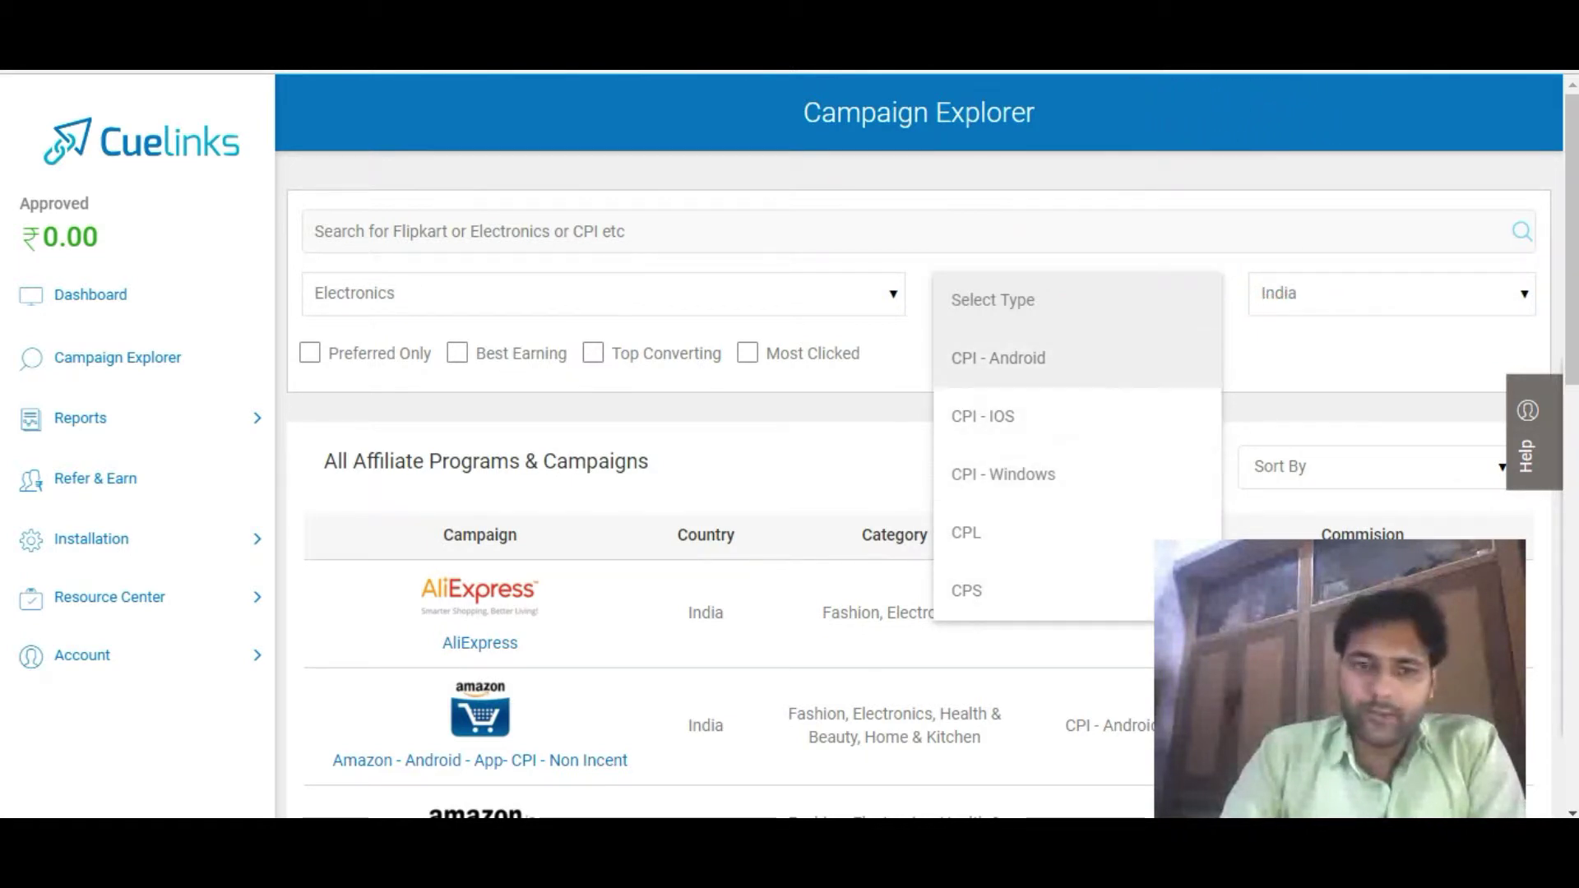
{"action": "left_click", "coordinate": [999, 357]}
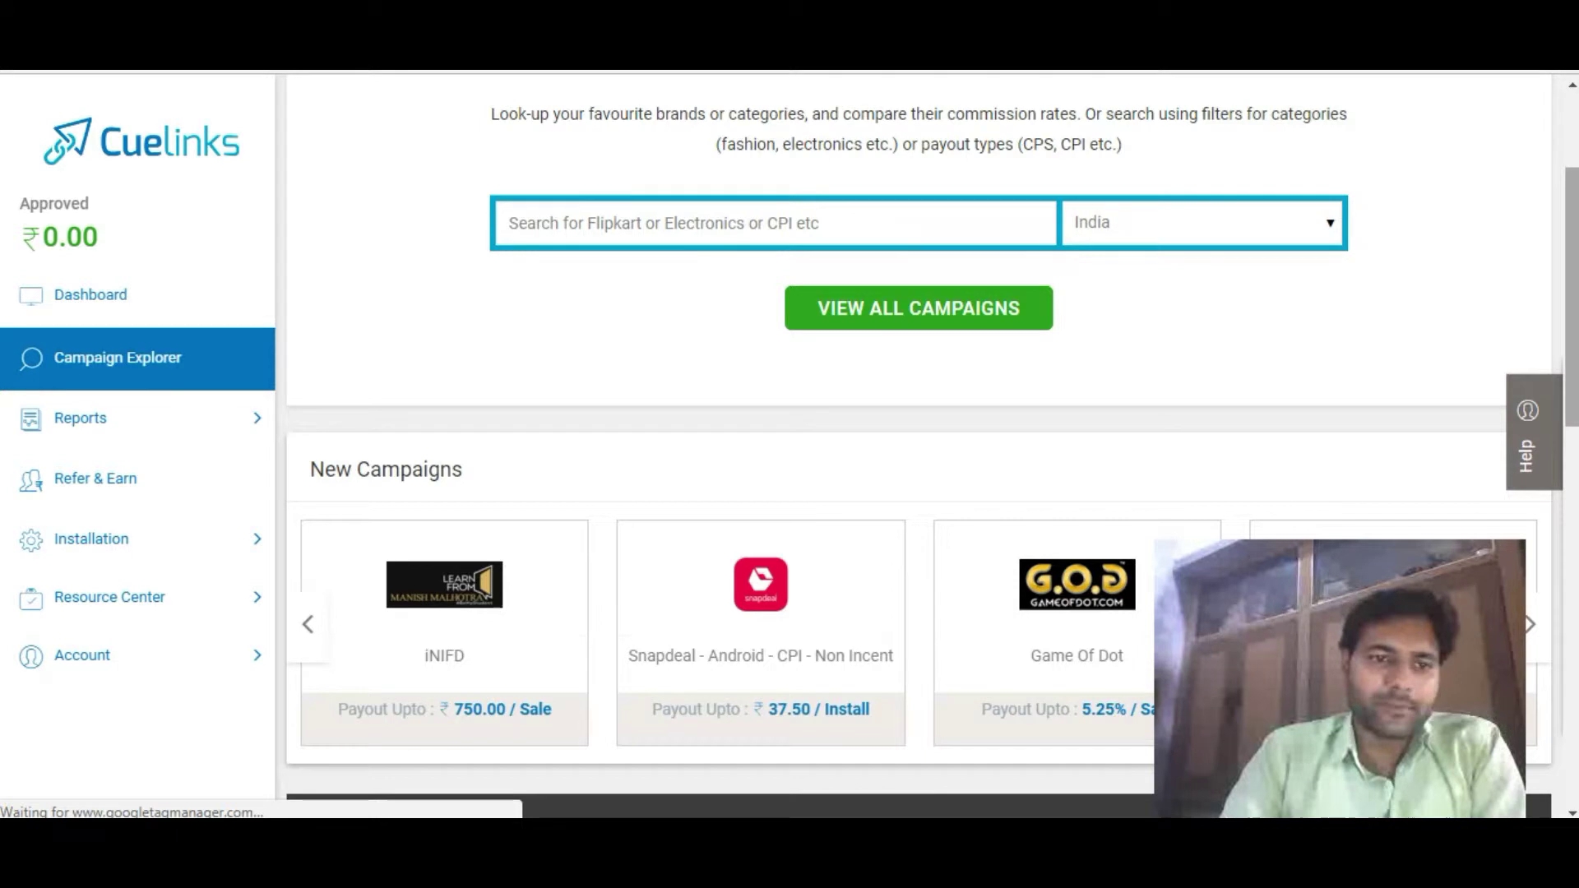
Show the available report types and open the Performance Report.
{"action": "left_click", "coordinate": [81, 417]}
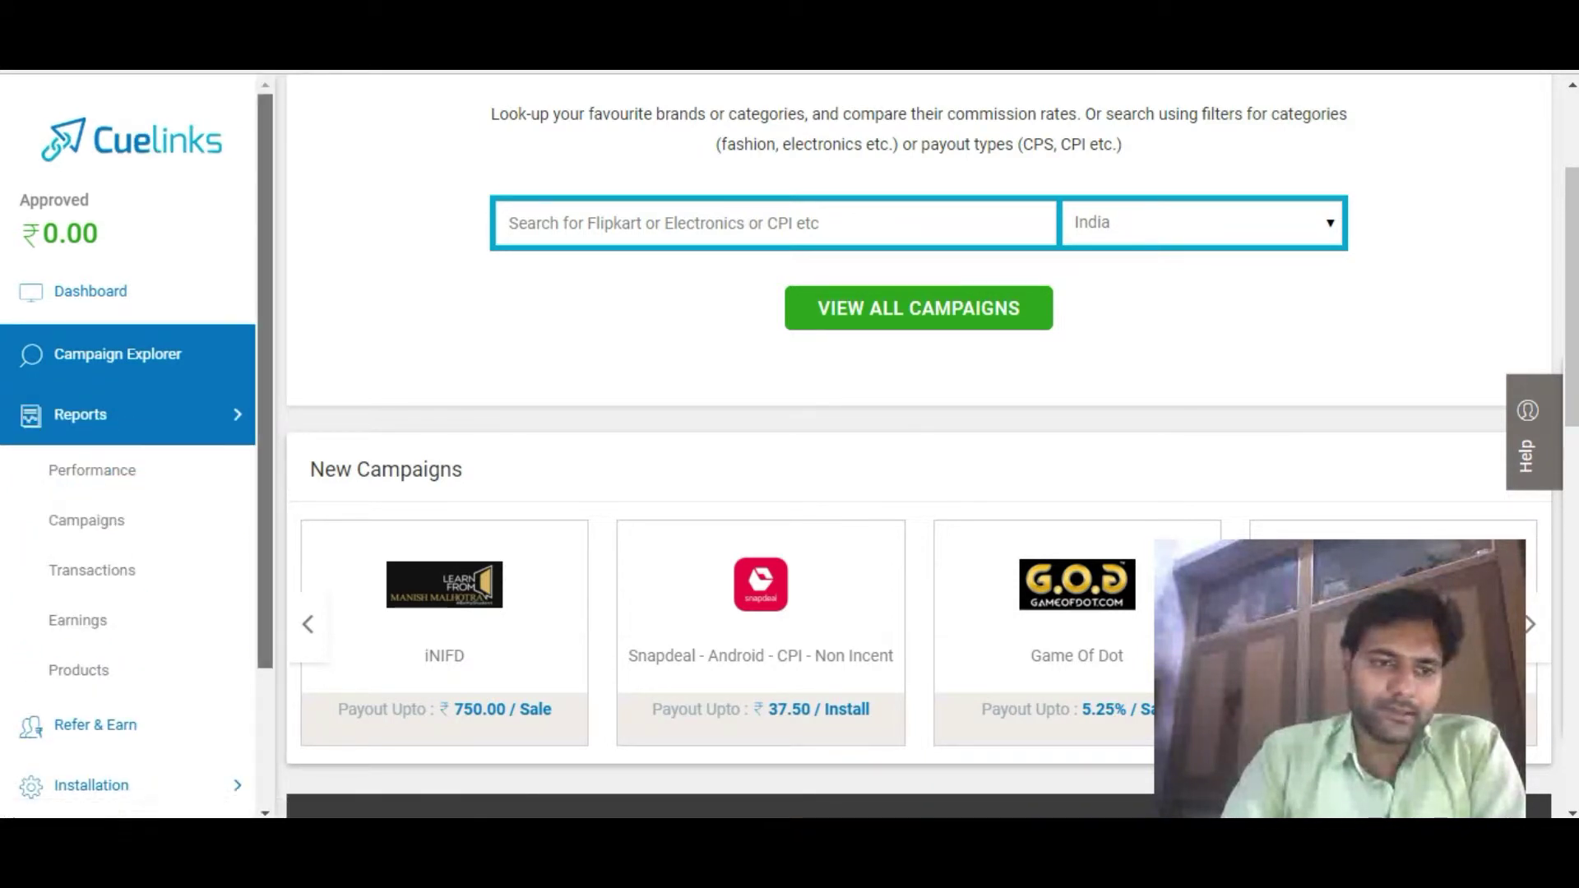
{"action": "scroll", "coordinate": [123, 403], "scroll_direction": "down", "scroll_amount": 1}
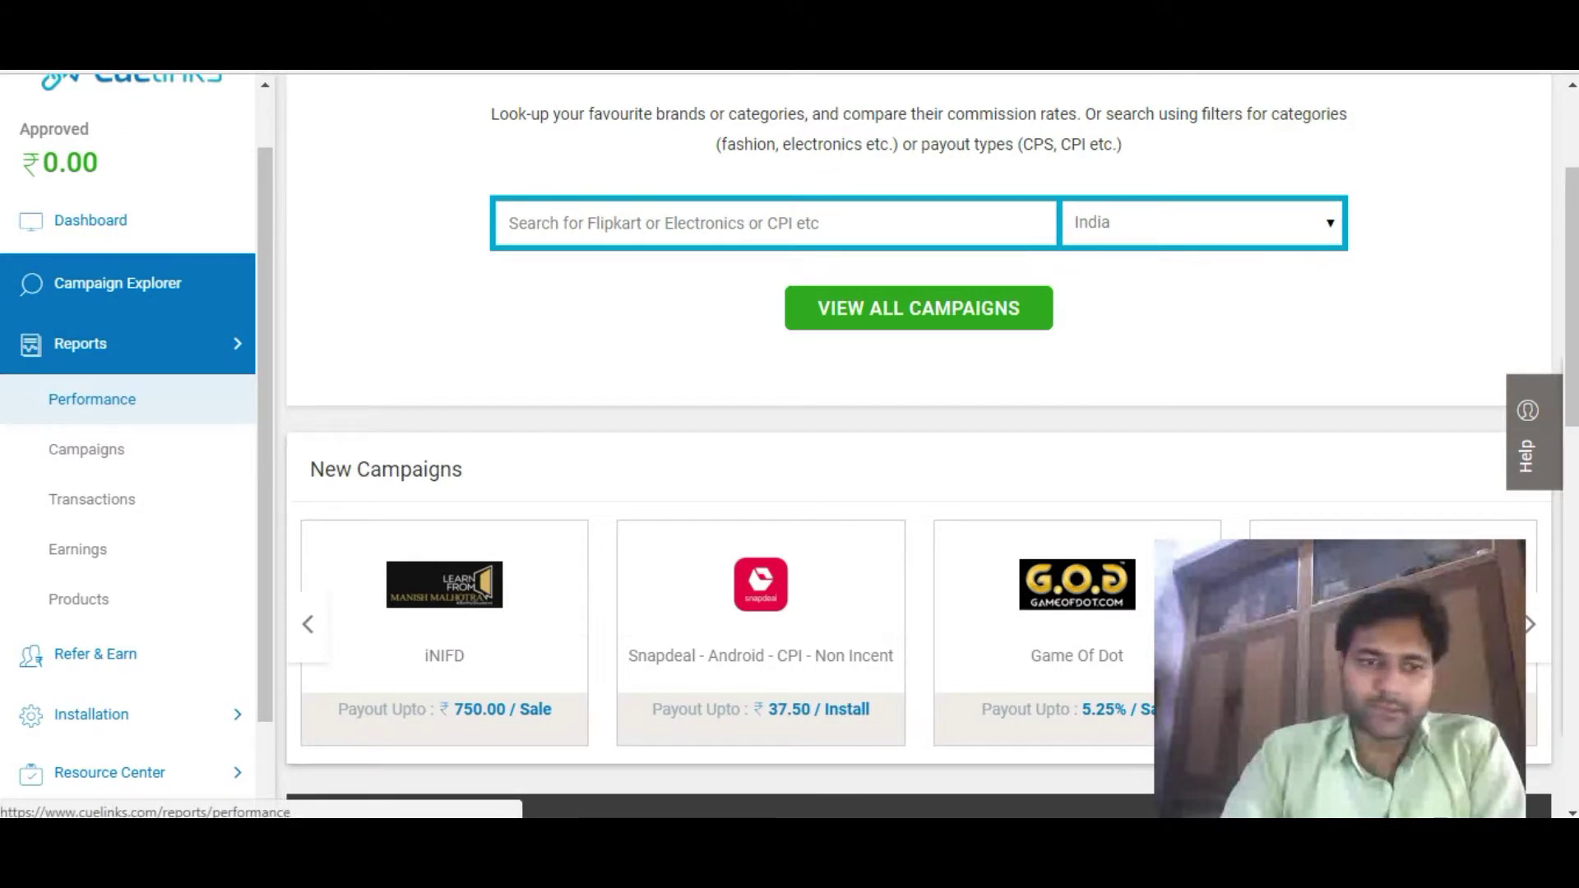
{"action": "left_click", "coordinate": [92, 399]}
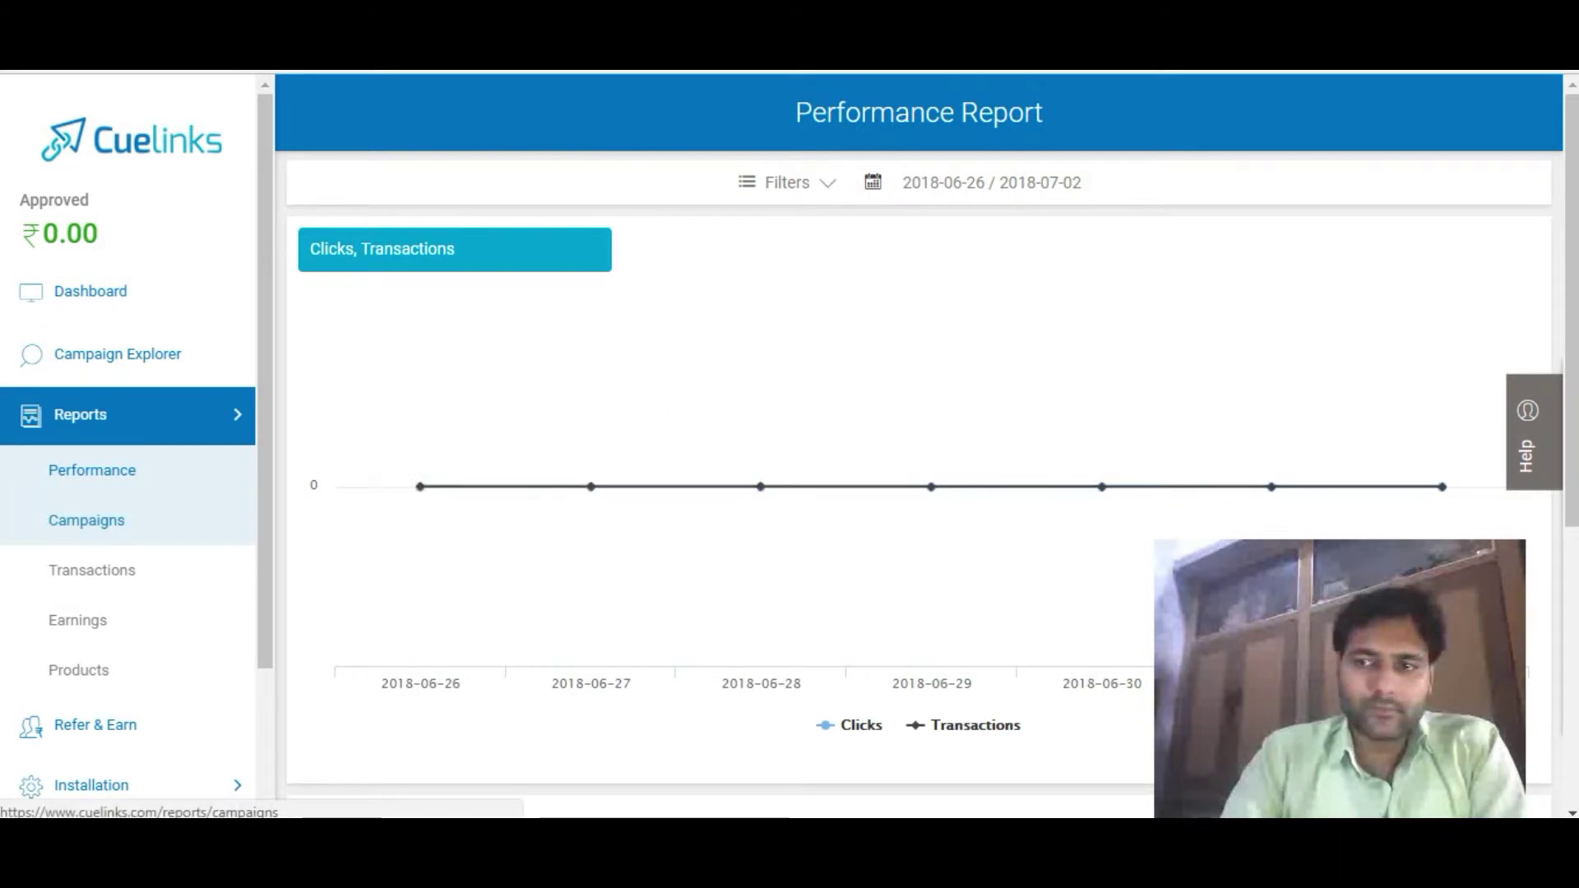
Open the Campaign Report and review its top campaigns section and the Campaigns Report table.
{"action": "left_click", "coordinate": [87, 520]}
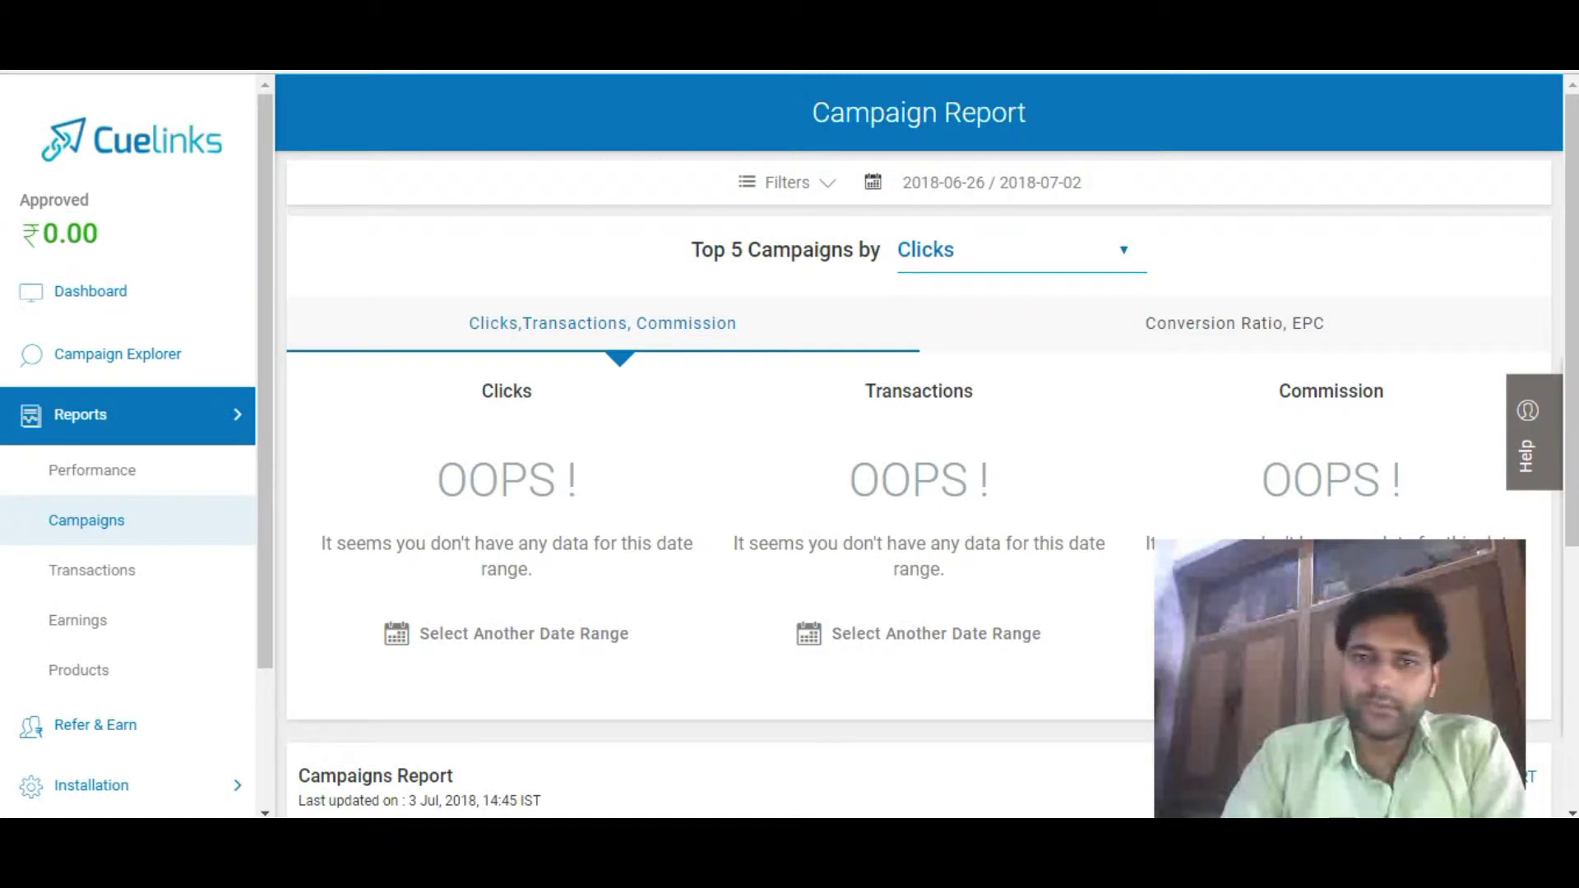
{"action": "scroll", "coordinate": [919, 444], "scroll_direction": "down", "scroll_amount": 5}
{"action": "scroll", "coordinate": [919, 444], "scroll_direction": "up", "scroll_amount": 3}
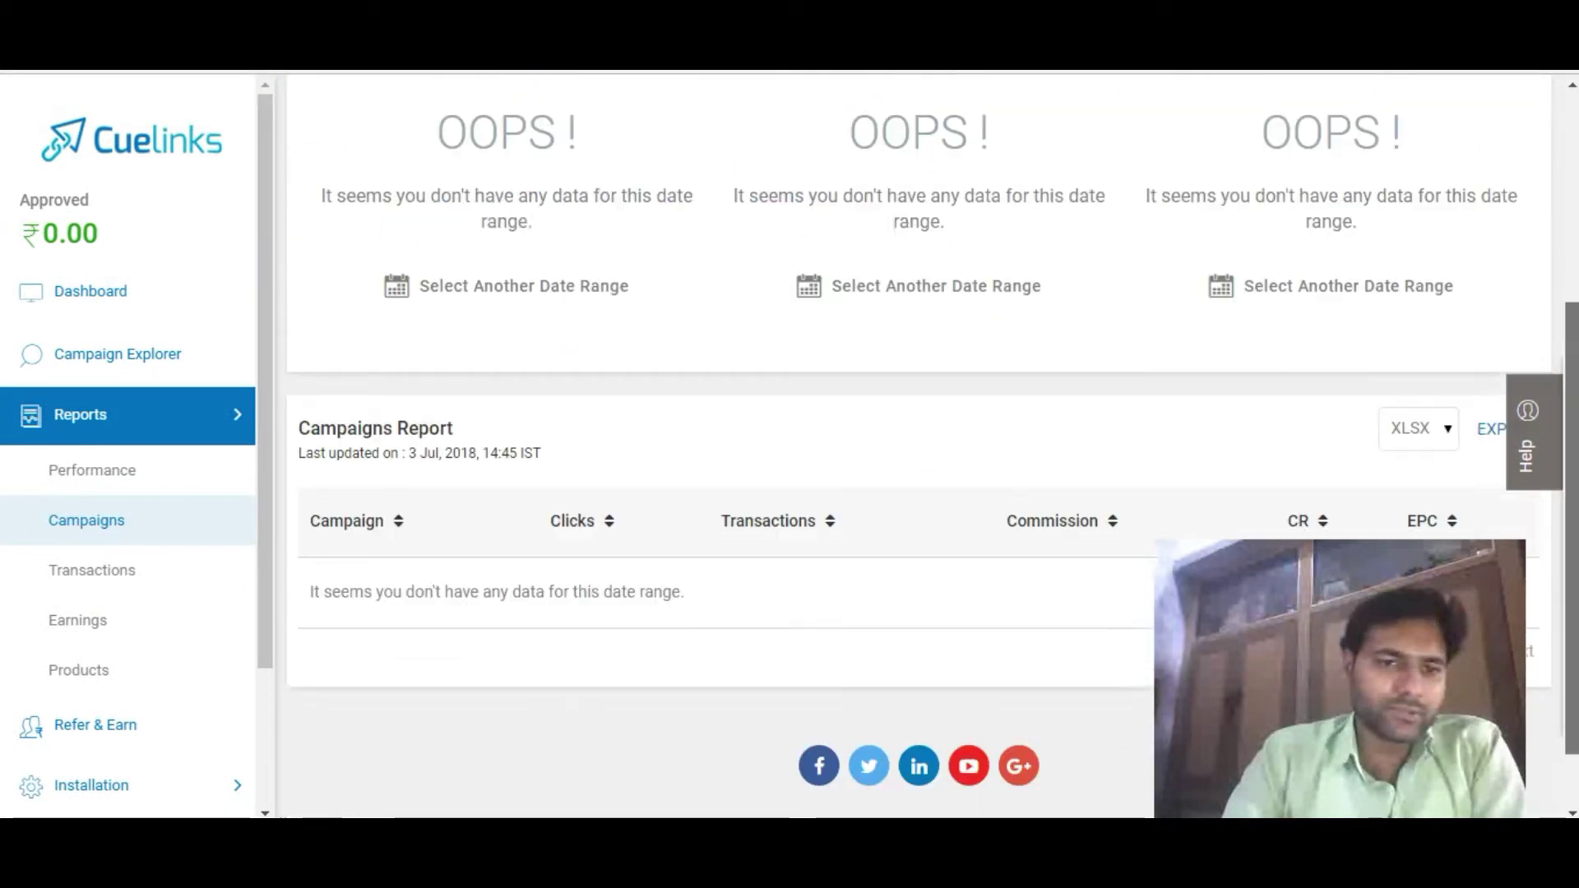
{"action": "scroll", "coordinate": [918, 444], "scroll_direction": "up", "scroll_amount": 2}
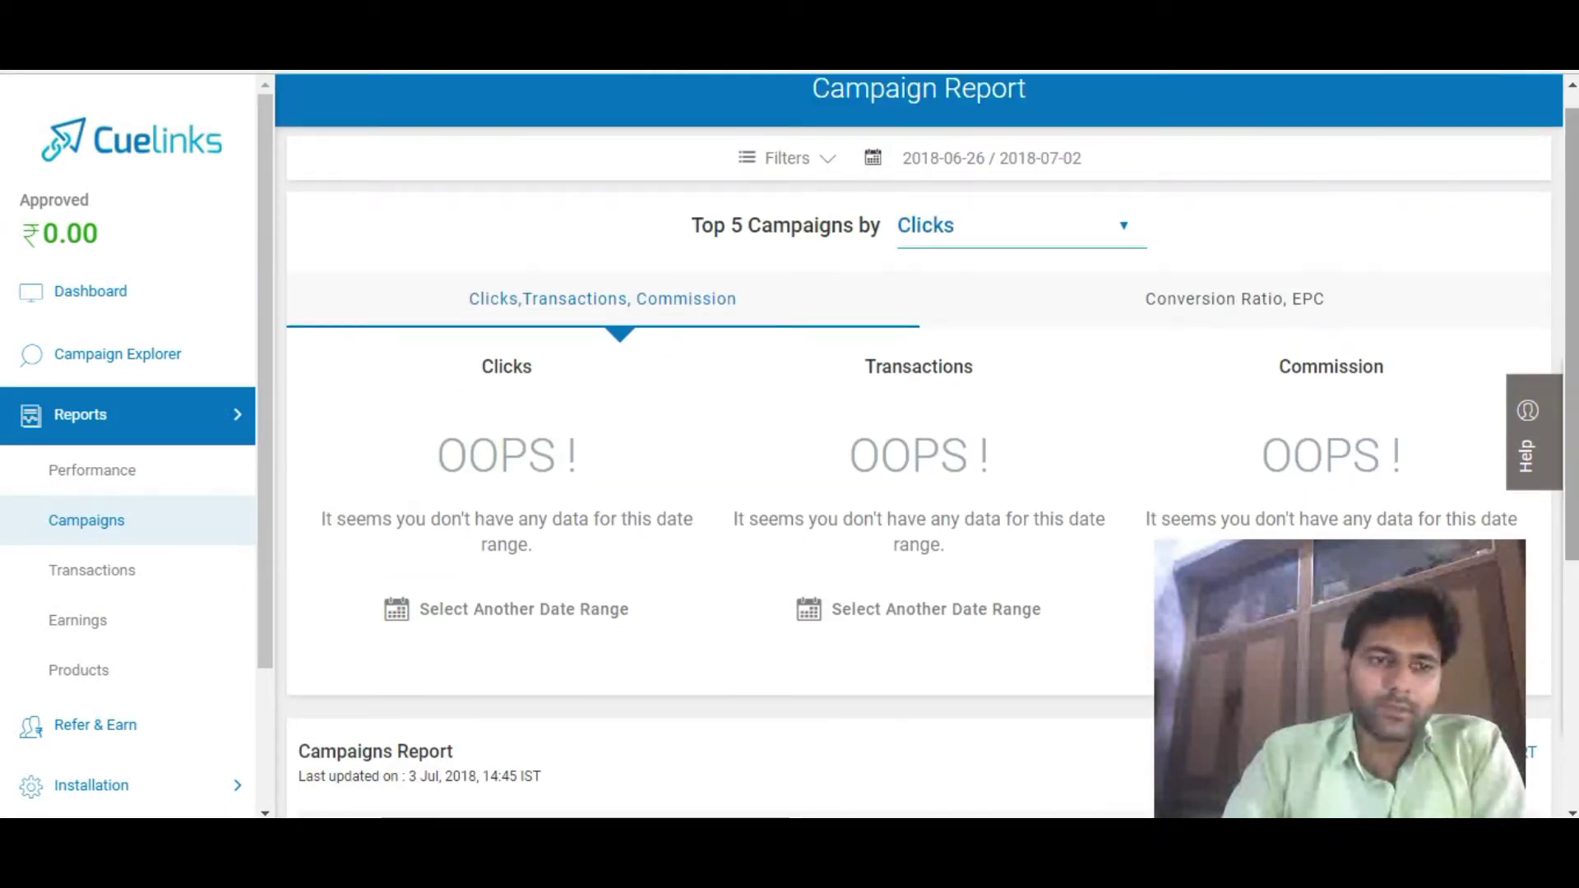
{"action": "scroll", "coordinate": [918, 444], "scroll_direction": "down", "scroll_amount": 3}
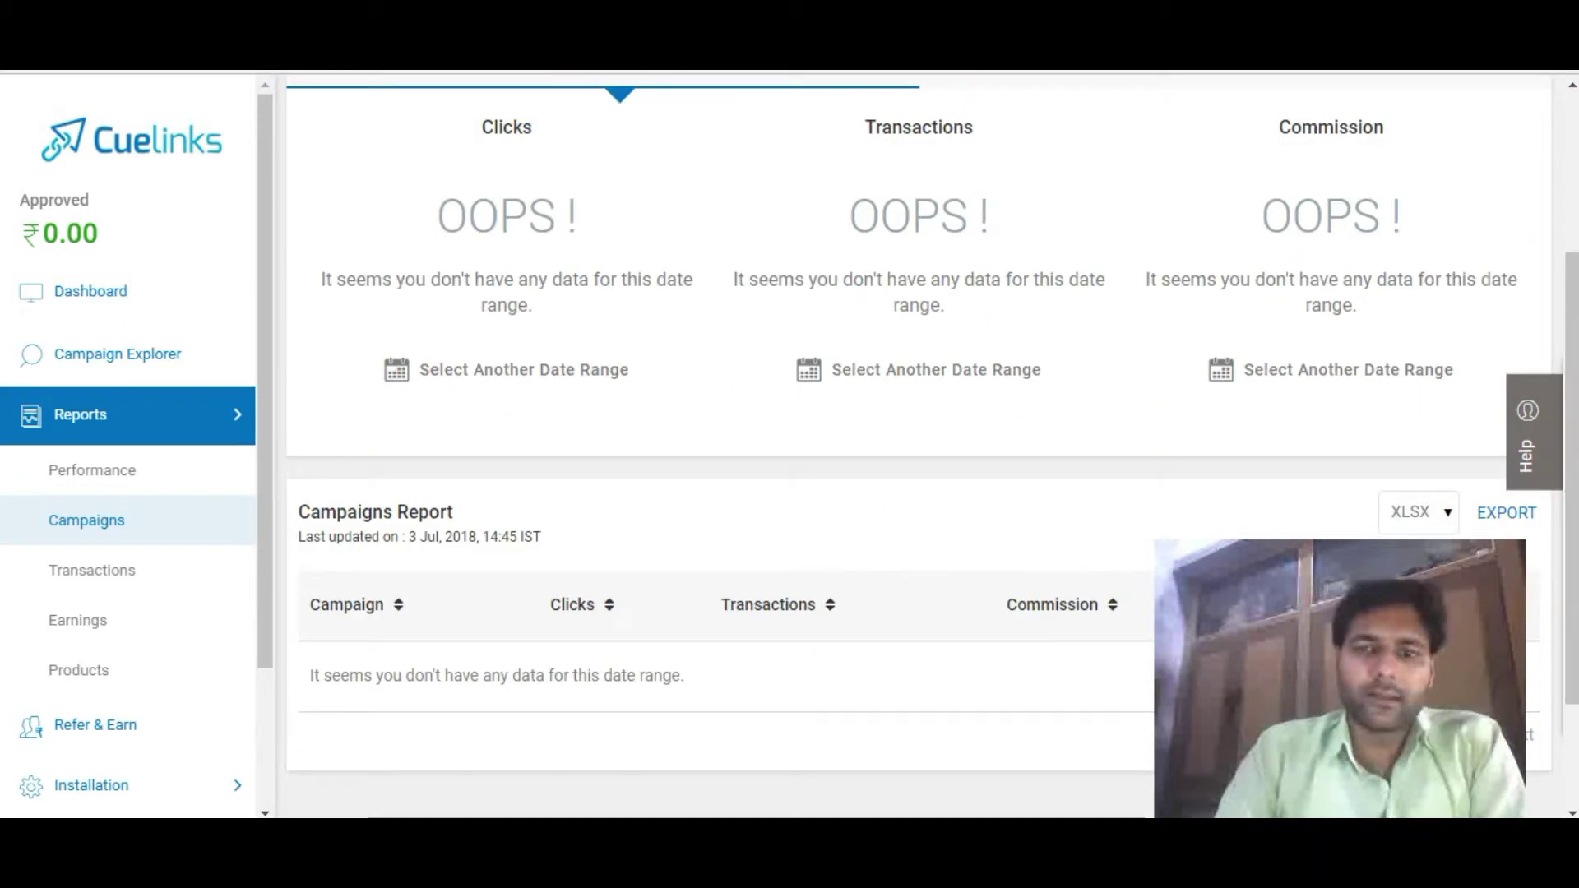
Look over the remaining account sections and open the Transaction Report.
{"action": "scroll", "coordinate": [128, 444], "scroll_direction": "down", "scroll_amount": 1}
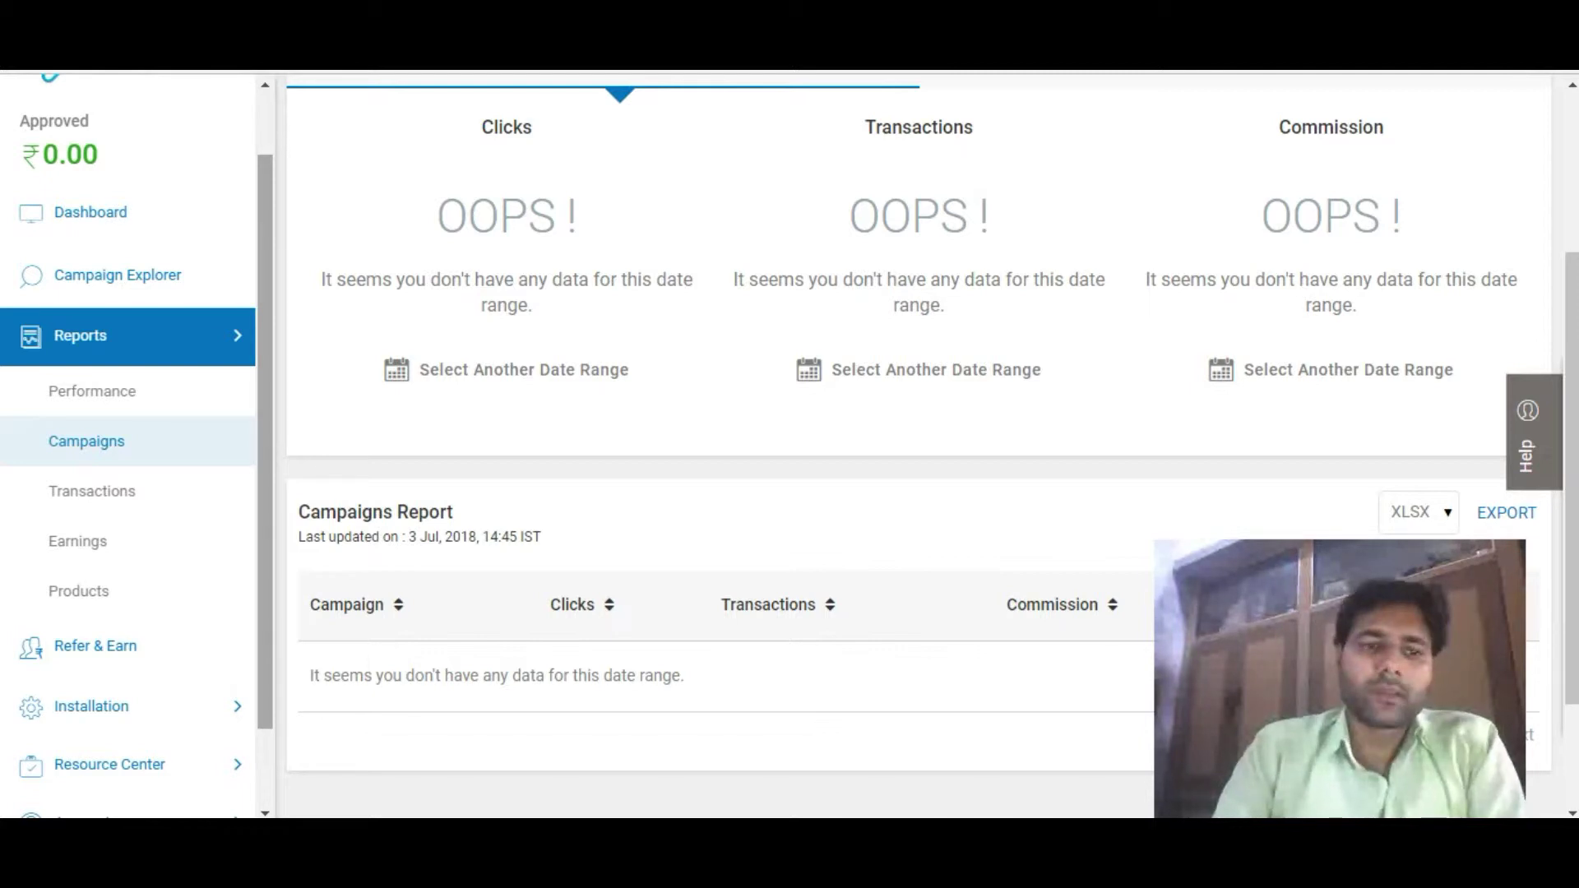
{"action": "scroll", "coordinate": [128, 444], "scroll_direction": "down", "scroll_amount": 1}
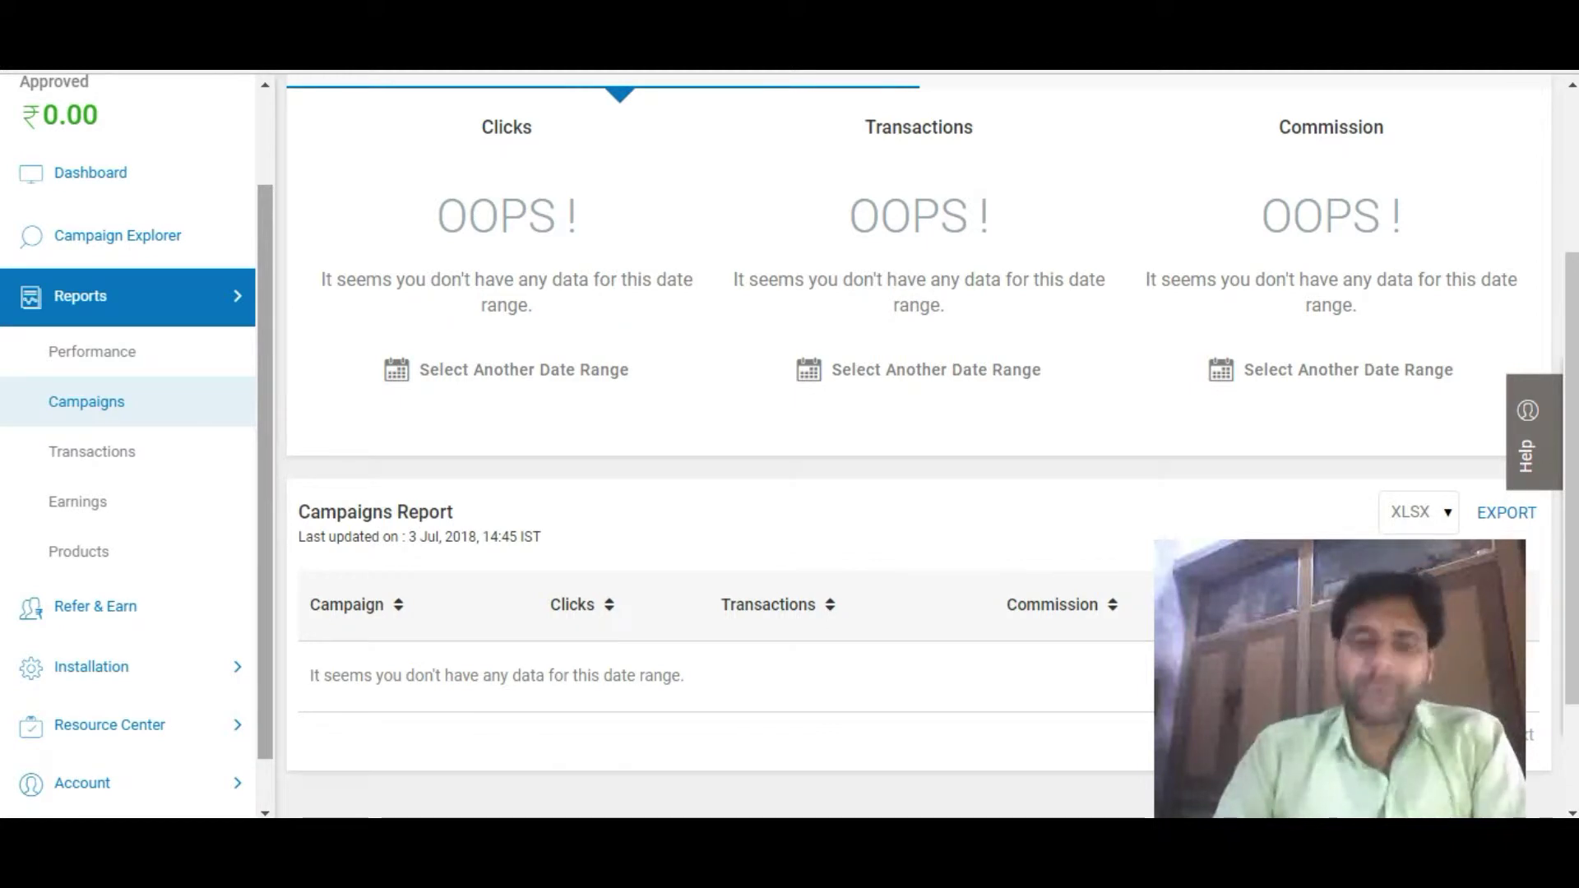
{"action": "scroll", "coordinate": [127, 444], "scroll_direction": "down", "scroll_amount": 1}
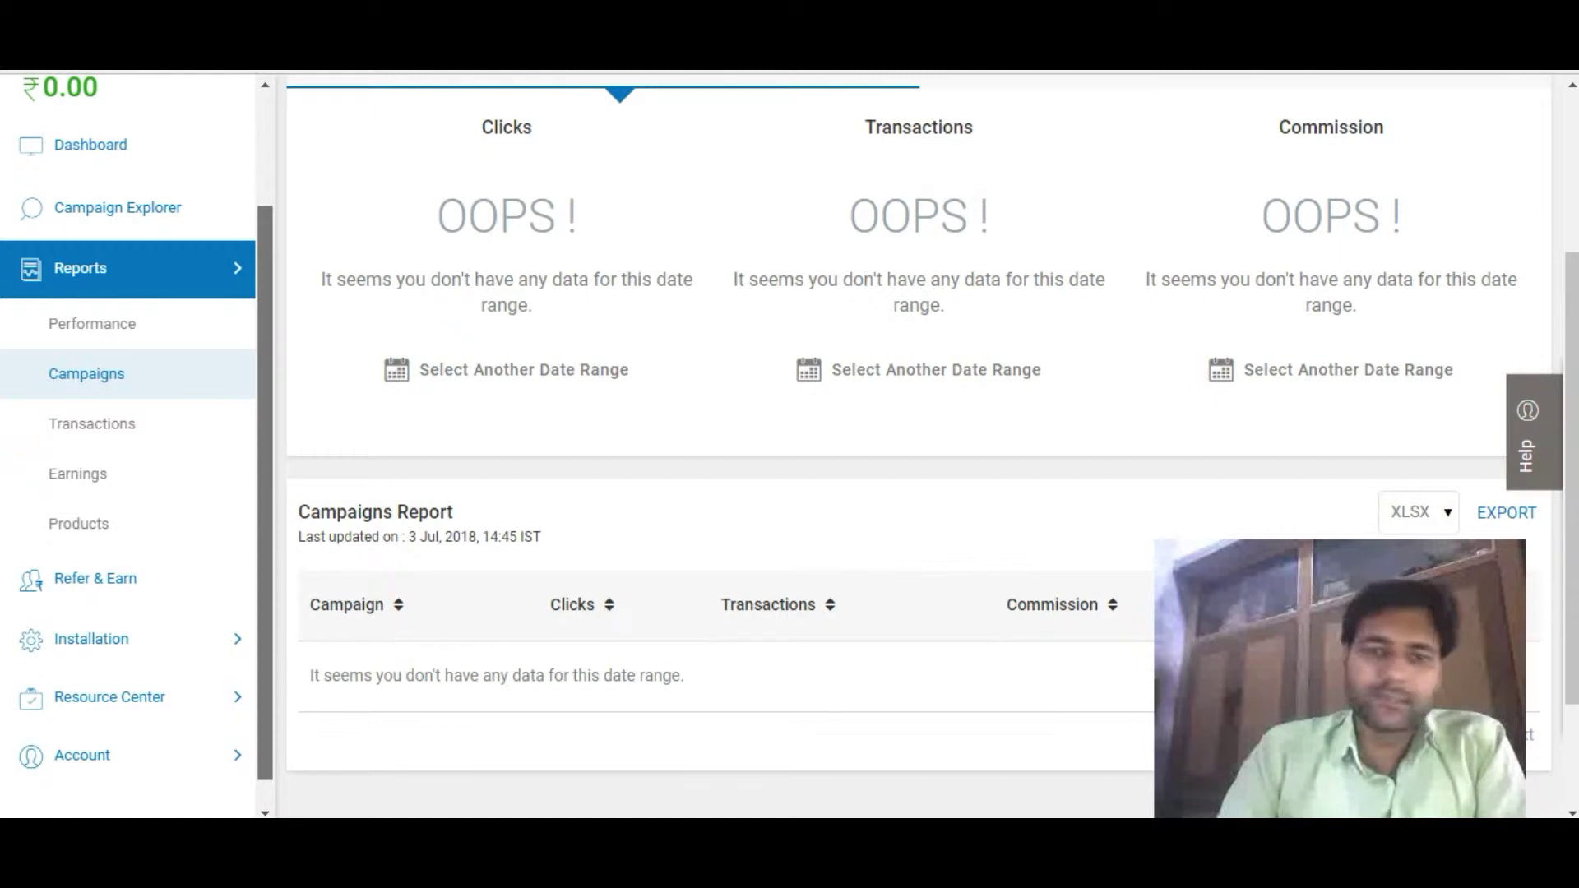
{"action": "scroll", "coordinate": [90, 400], "scroll_direction": "down", "scroll_amount": 1}
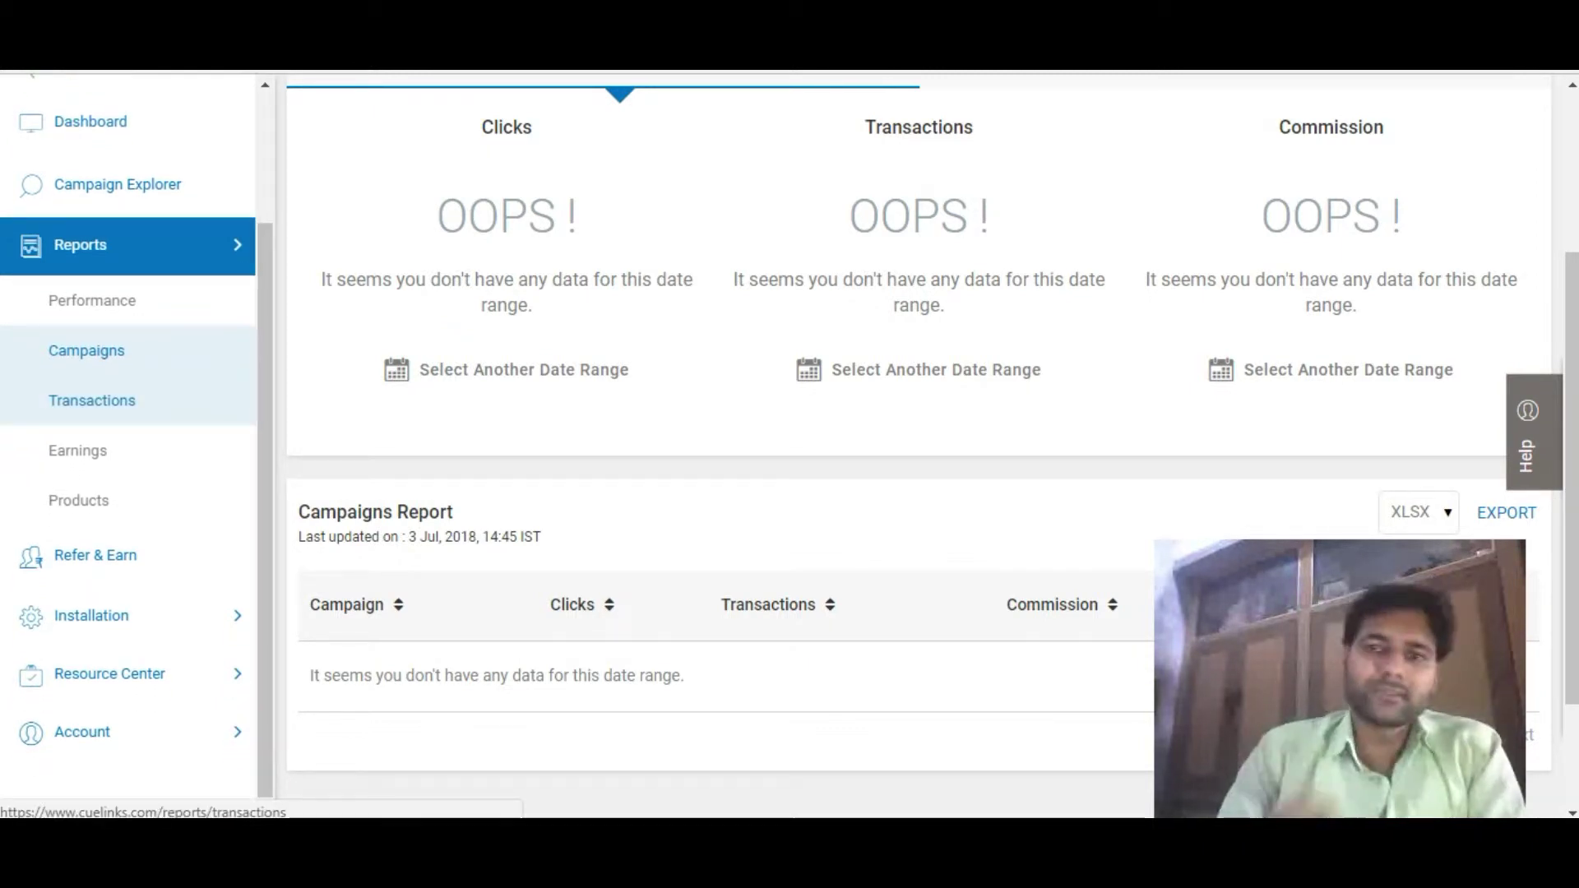
{"action": "left_click", "coordinate": [91, 400]}
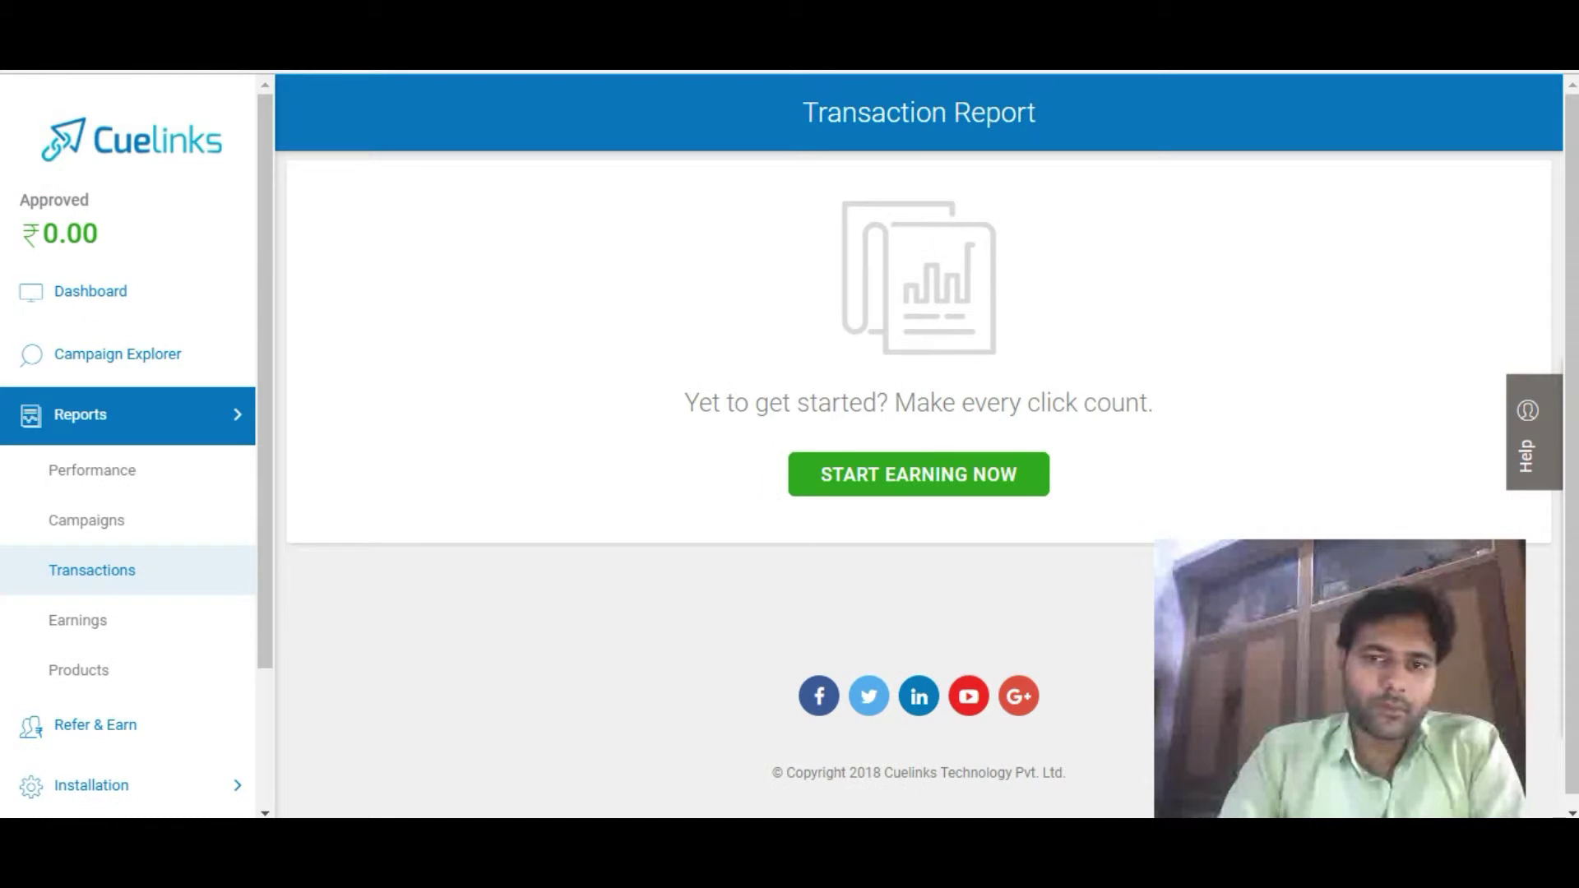
Open the Refer & Earn page and highlight the unique referral URL.
{"action": "scroll", "coordinate": [127, 444], "scroll_direction": "down", "scroll_amount": 2}
{"action": "left_click_drag", "start_coordinate": [265, 419], "coordinate": [265, 469]}
{"action": "left_click_drag", "start_coordinate": [265, 469], "coordinate": [265, 517]}
{"action": "left_click", "coordinate": [77, 442]}
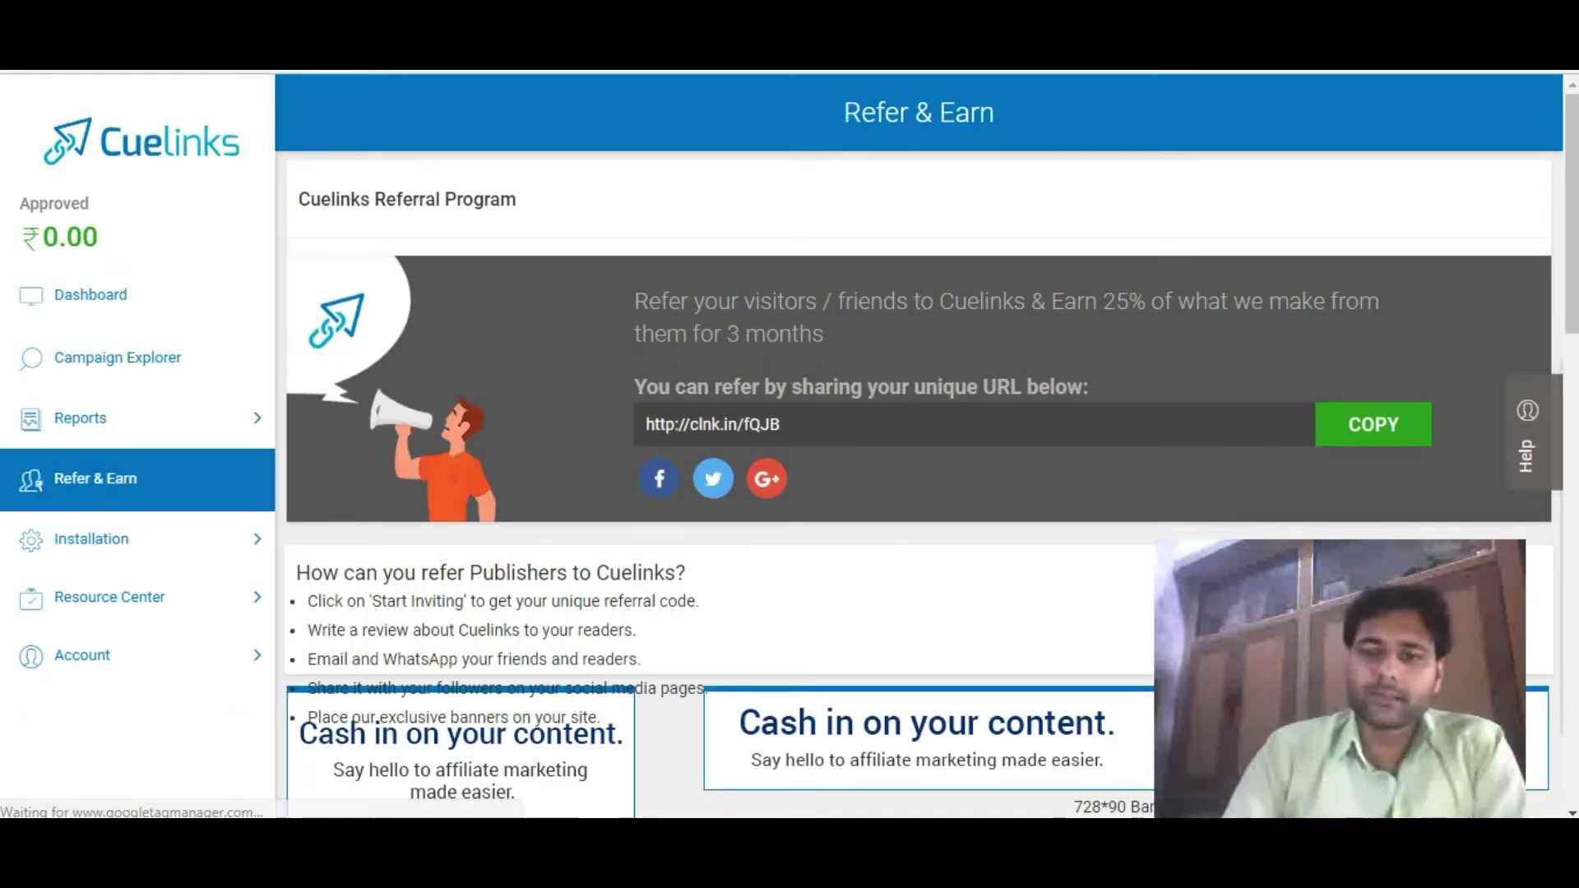
{"action": "left_click_drag", "start_coordinate": [779, 425], "coordinate": [679, 424]}
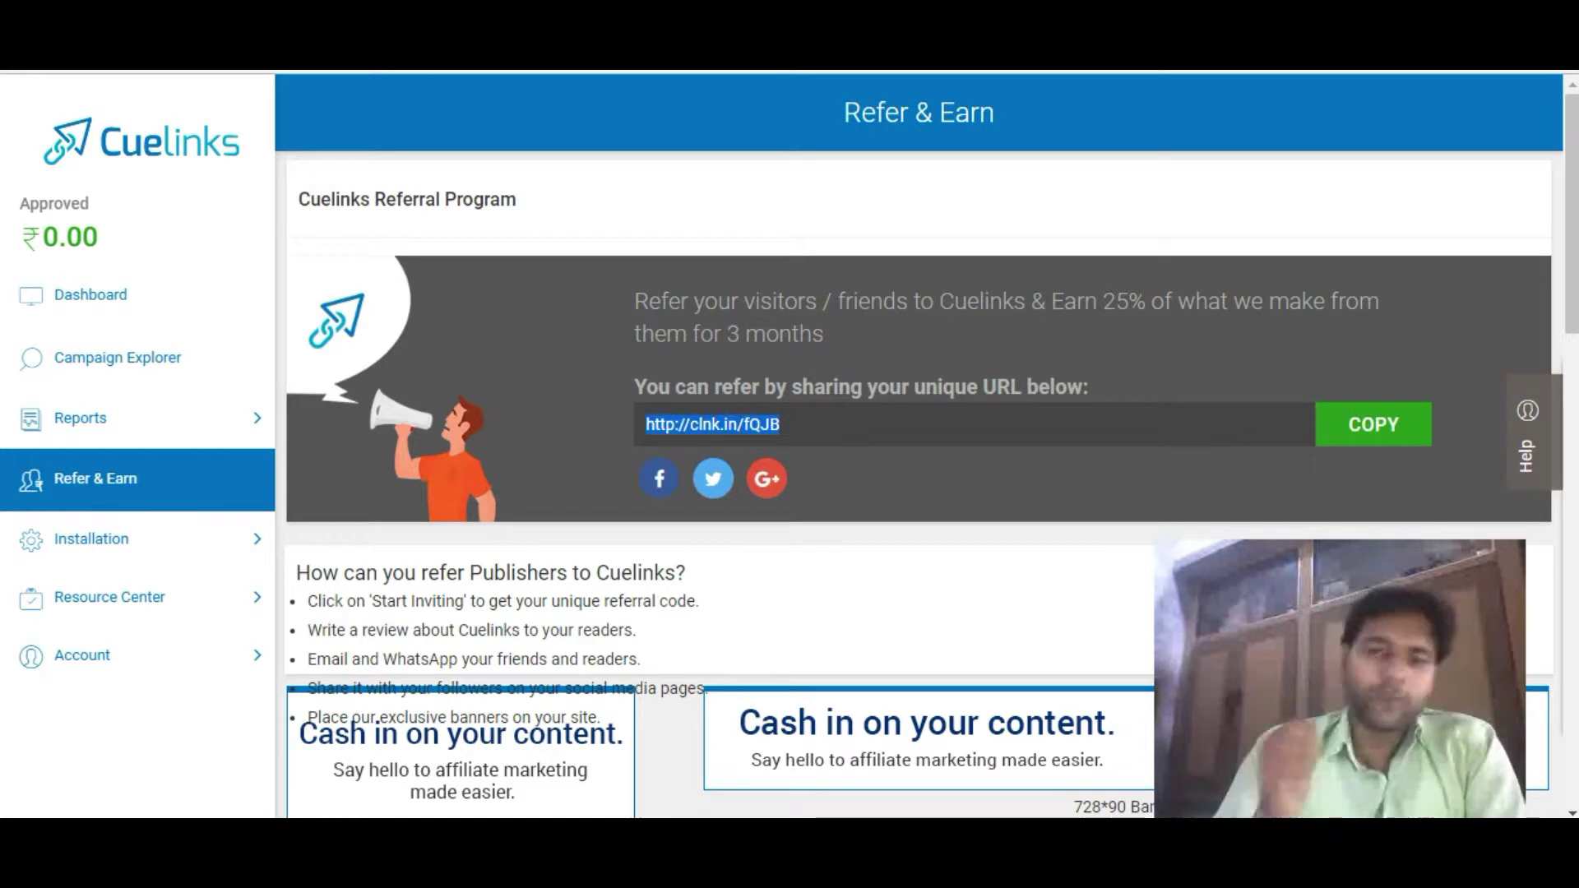
Review the Refer & Earn page from the publisher referral instructions and banners down to the Terms & Conditions.
{"action": "scroll", "coordinate": [926, 449], "scroll_direction": "down", "scroll_amount": 1}
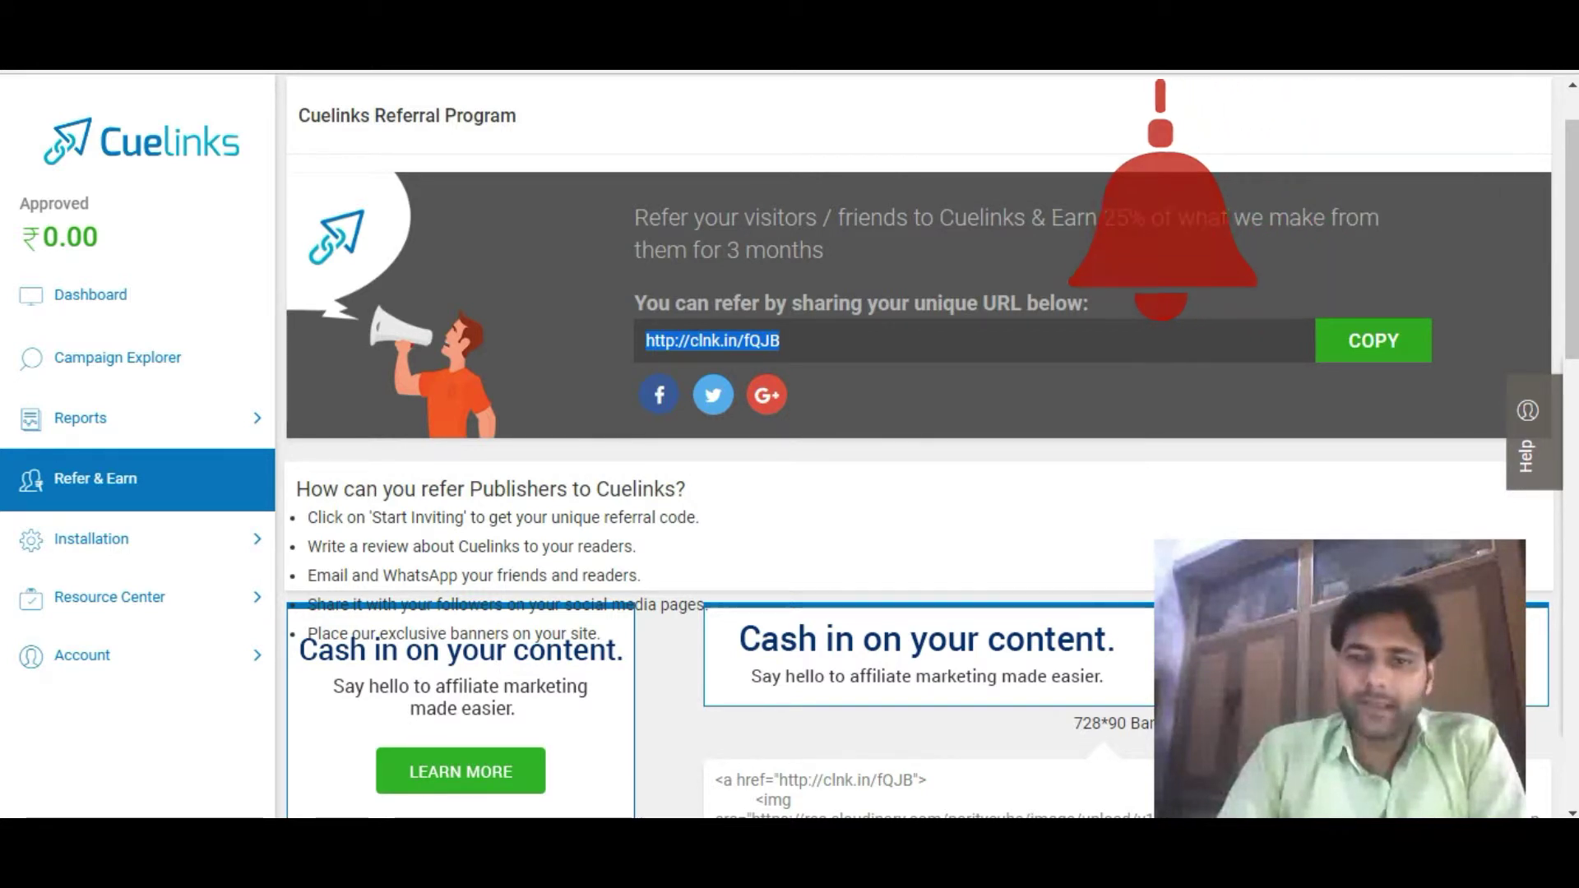
{"action": "scroll", "coordinate": [918, 444], "scroll_direction": "down", "scroll_amount": 1}
{"action": "scroll", "coordinate": [918, 444], "scroll_direction": "down", "scroll_amount": 6}
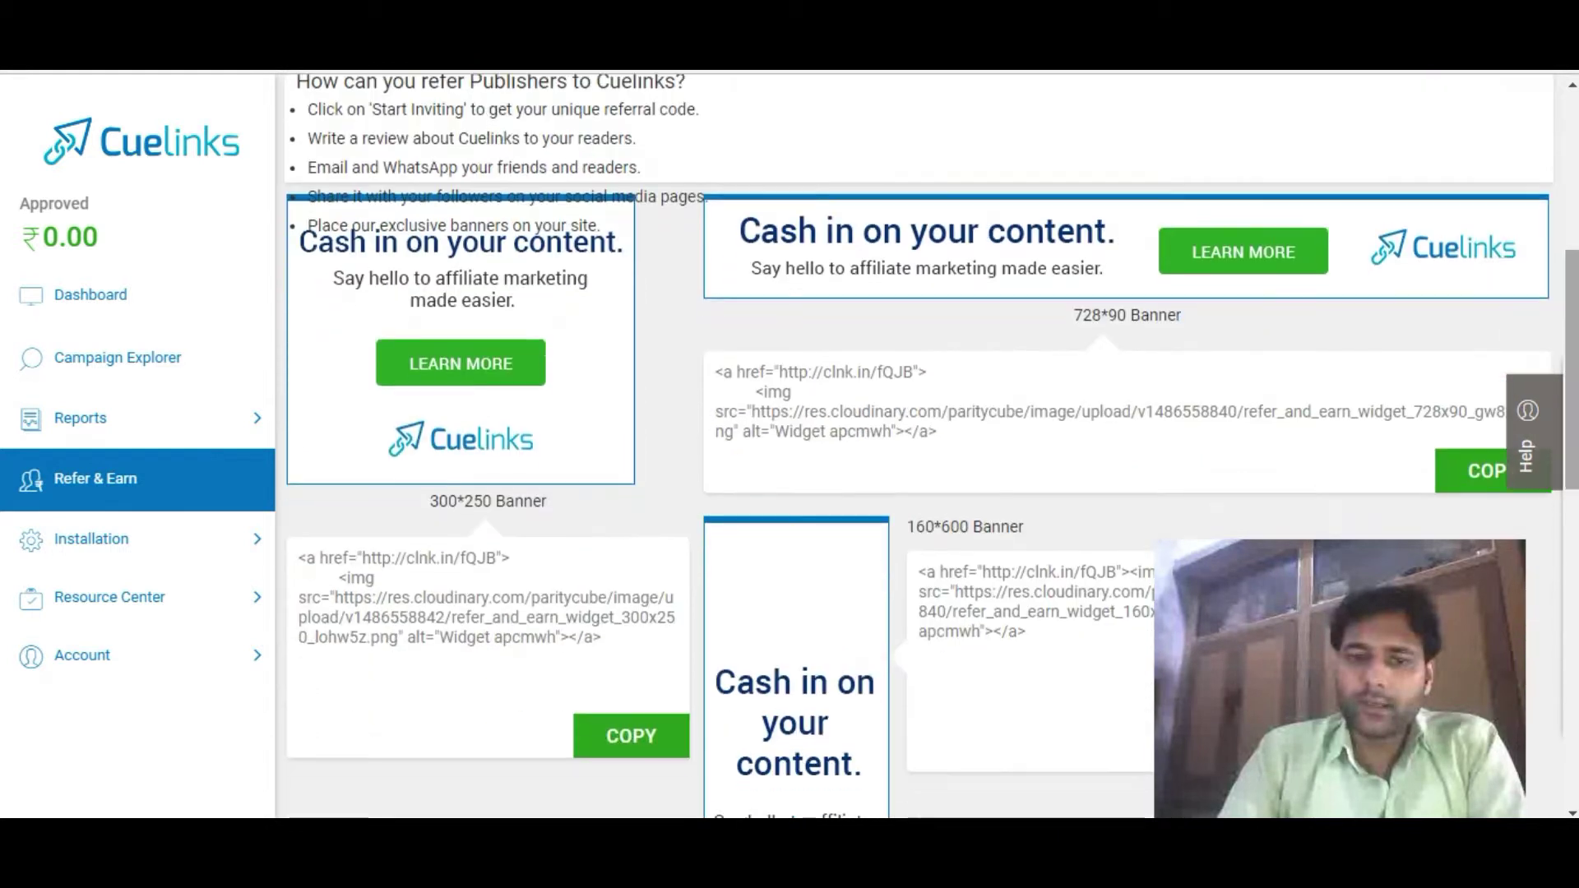
{"action": "scroll", "coordinate": [918, 444], "scroll_direction": "down", "scroll_amount": 4}
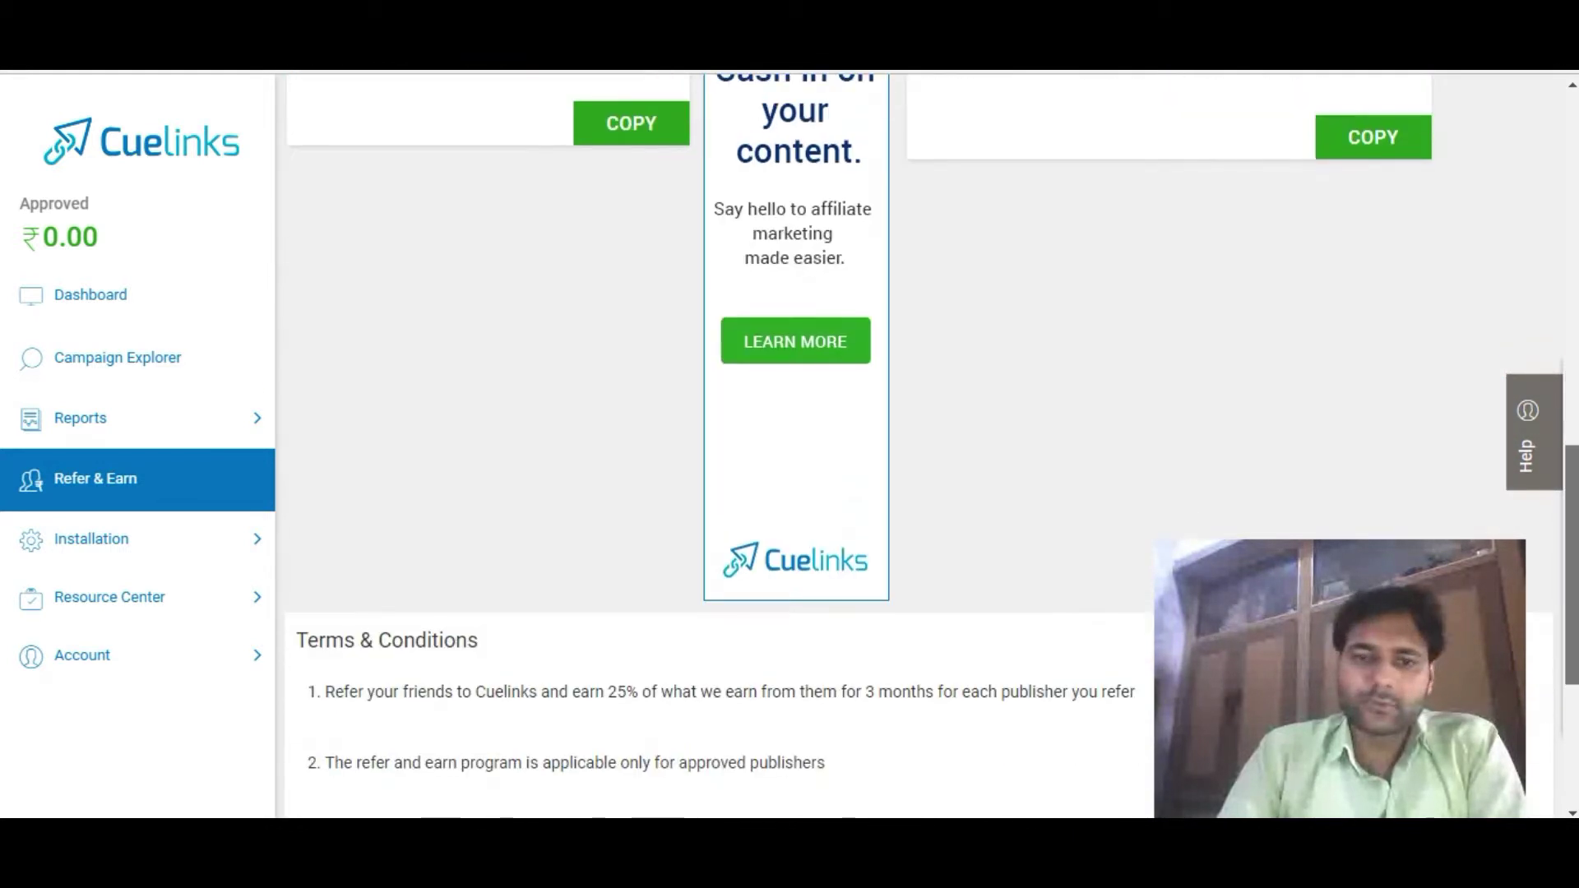
{"action": "scroll", "coordinate": [918, 444], "scroll_direction": "up", "scroll_amount": 8}
{"action": "scroll", "coordinate": [918, 444], "scroll_direction": "up", "scroll_amount": 1}
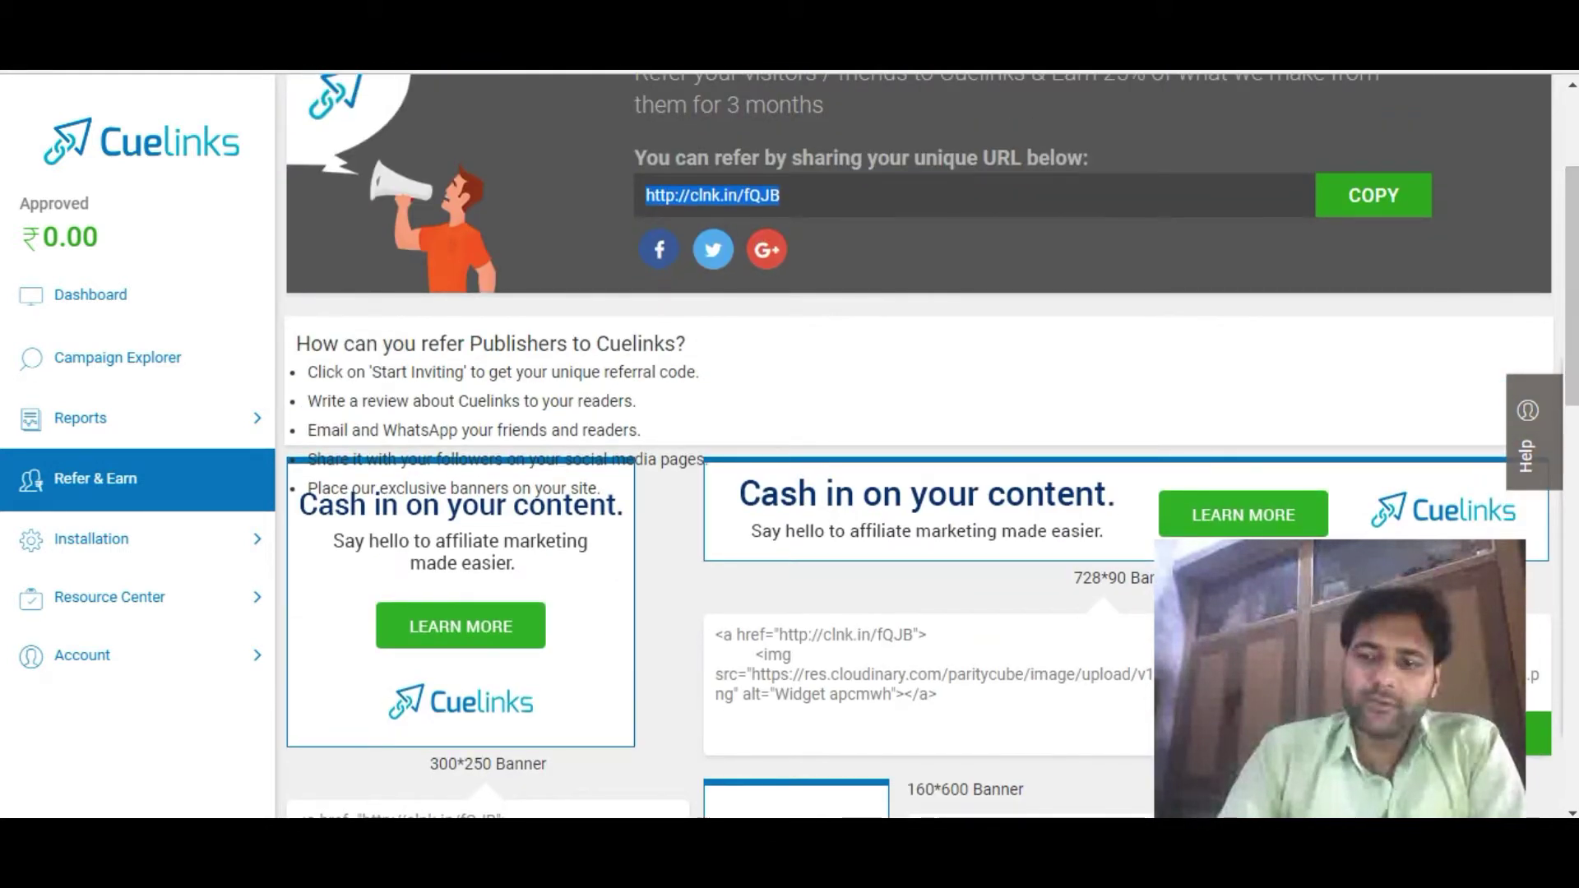
{"action": "scroll", "coordinate": [919, 444], "scroll_direction": "down", "scroll_amount": 4}
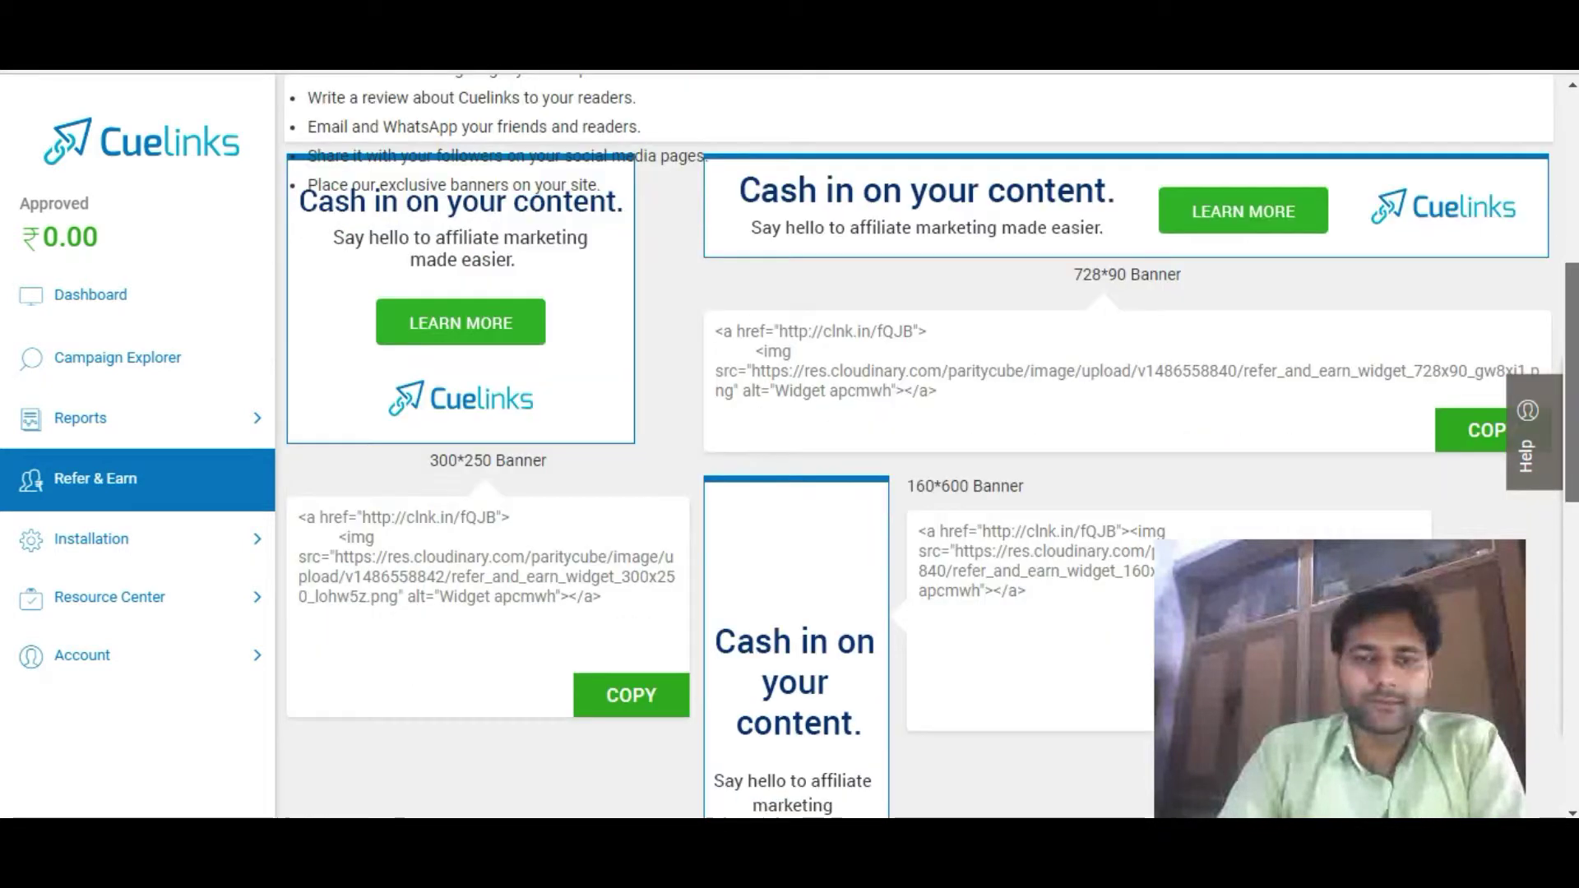
{"action": "scroll", "coordinate": [918, 444], "scroll_direction": "down", "scroll_amount": 8}
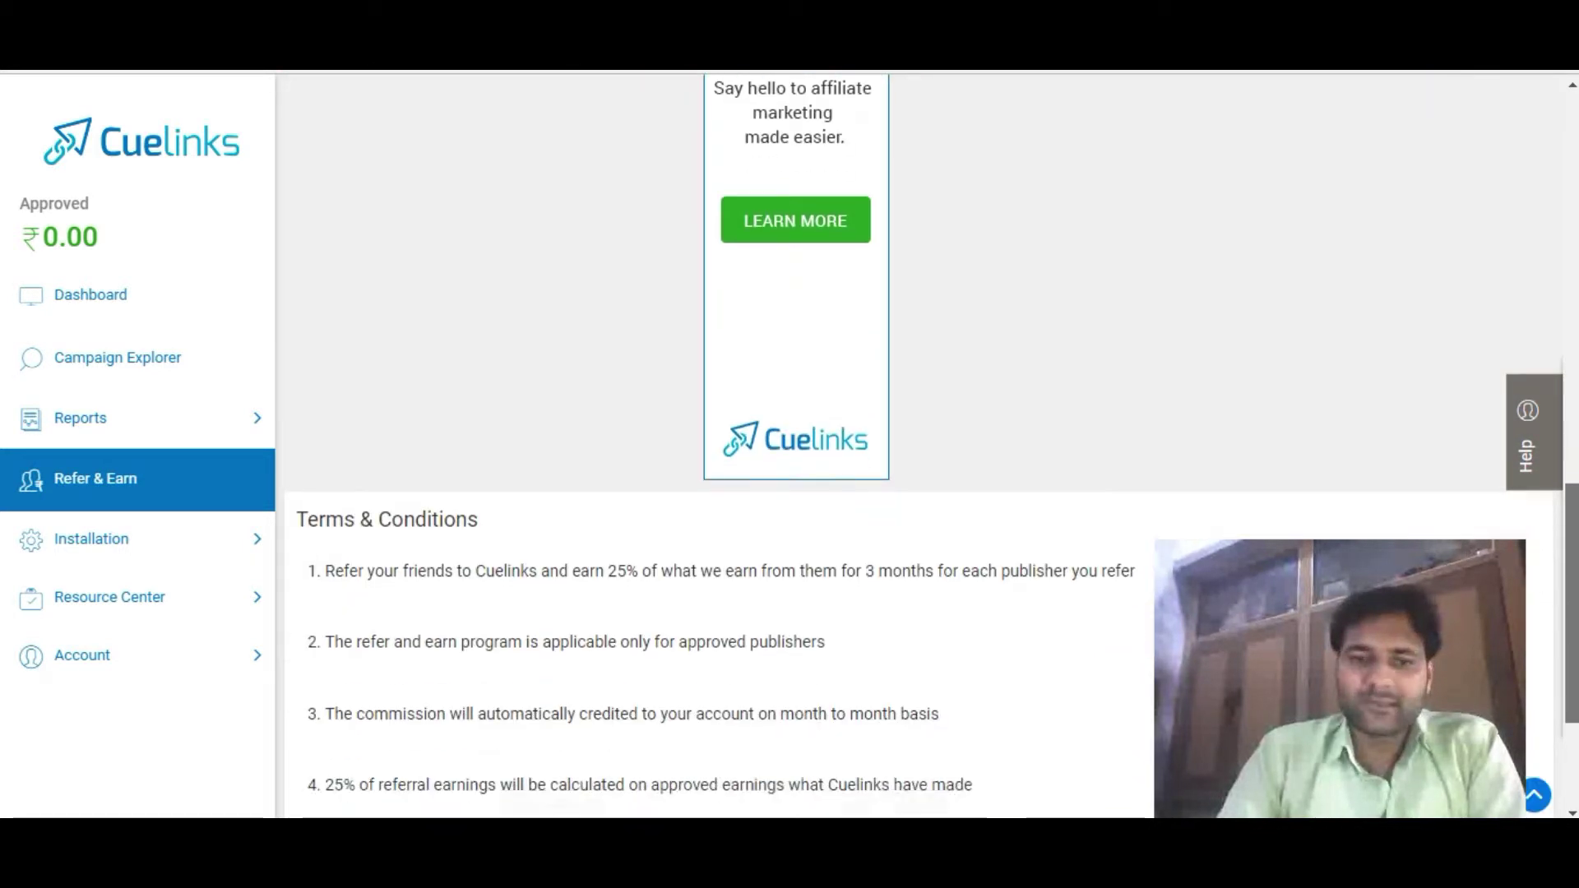
{"action": "scroll", "coordinate": [919, 444], "scroll_direction": "down", "scroll_amount": 1}
{"action": "scroll", "coordinate": [918, 444], "scroll_direction": "up", "scroll_amount": 6}
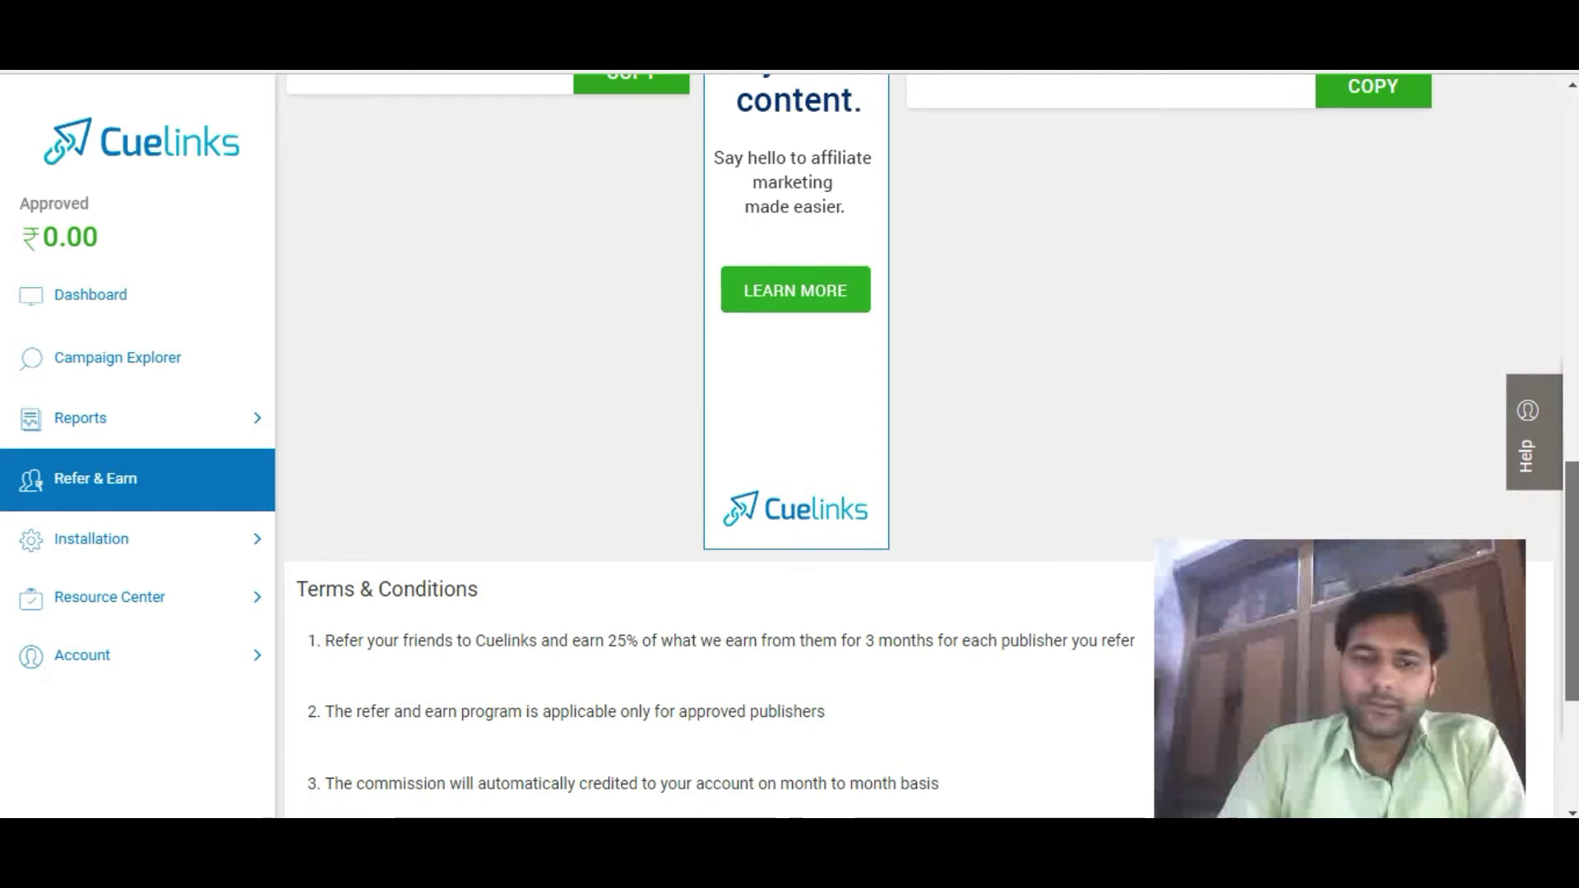
{"action": "scroll", "coordinate": [919, 444], "scroll_direction": "up", "scroll_amount": 7}
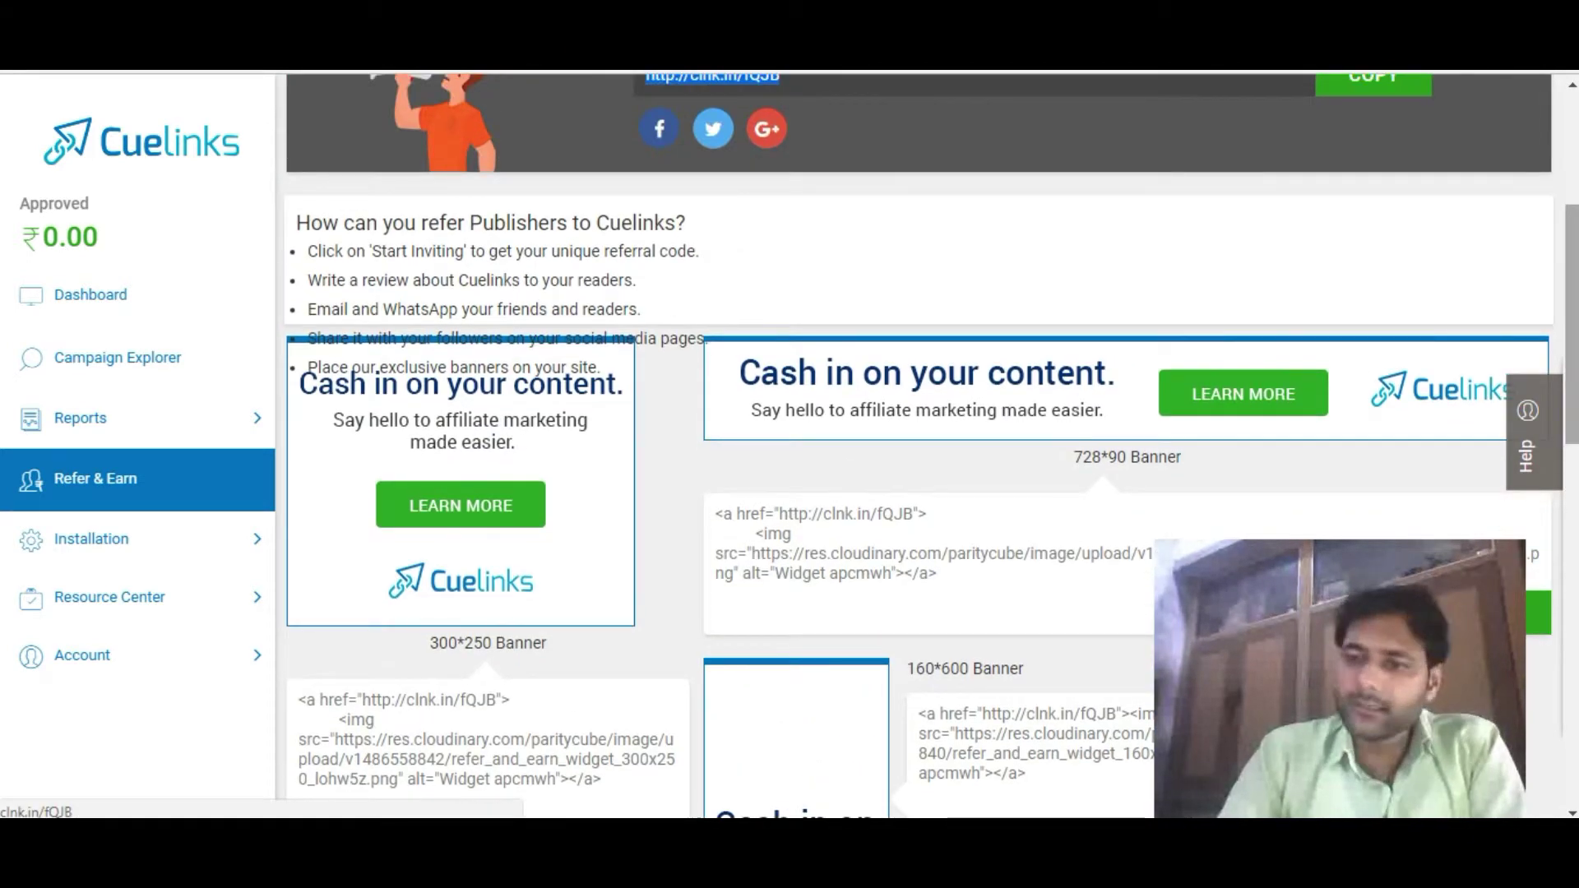
Examine the embed codes of the 300*250, 728*90 and 160*600 referral banners and return to the referral URL.
{"action": "scroll", "coordinate": [918, 444], "scroll_direction": "down", "scroll_amount": 2}
{"action": "scroll", "coordinate": [918, 444], "scroll_direction": "down", "scroll_amount": 1}
{"action": "scroll", "coordinate": [929, 444], "scroll_direction": "down", "scroll_amount": 3}
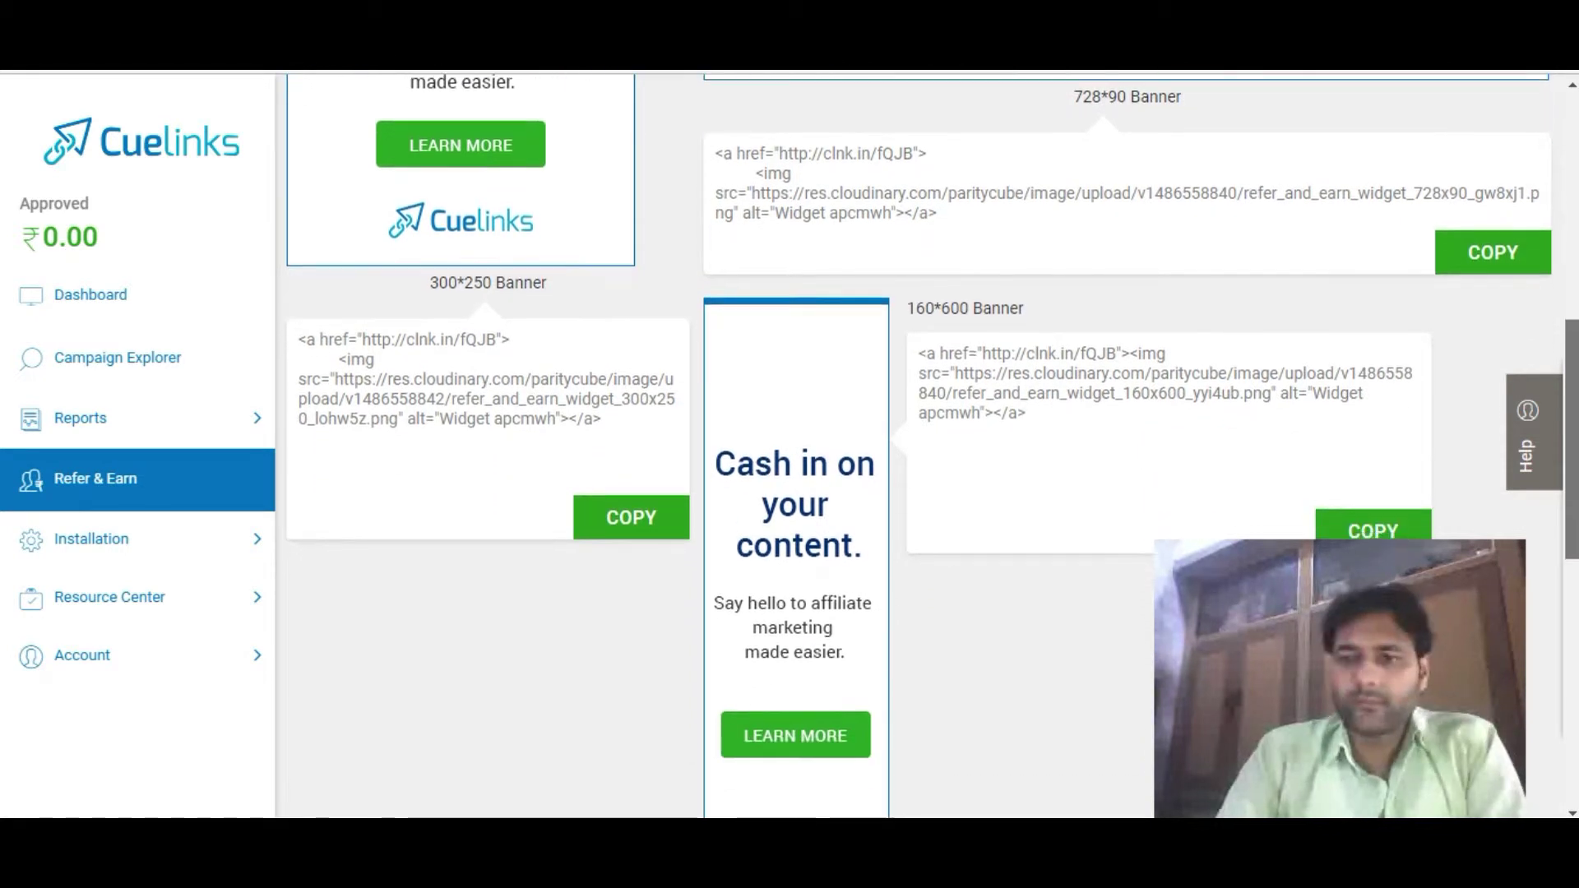
{"action": "scroll", "coordinate": [929, 444], "scroll_direction": "up", "scroll_amount": 1}
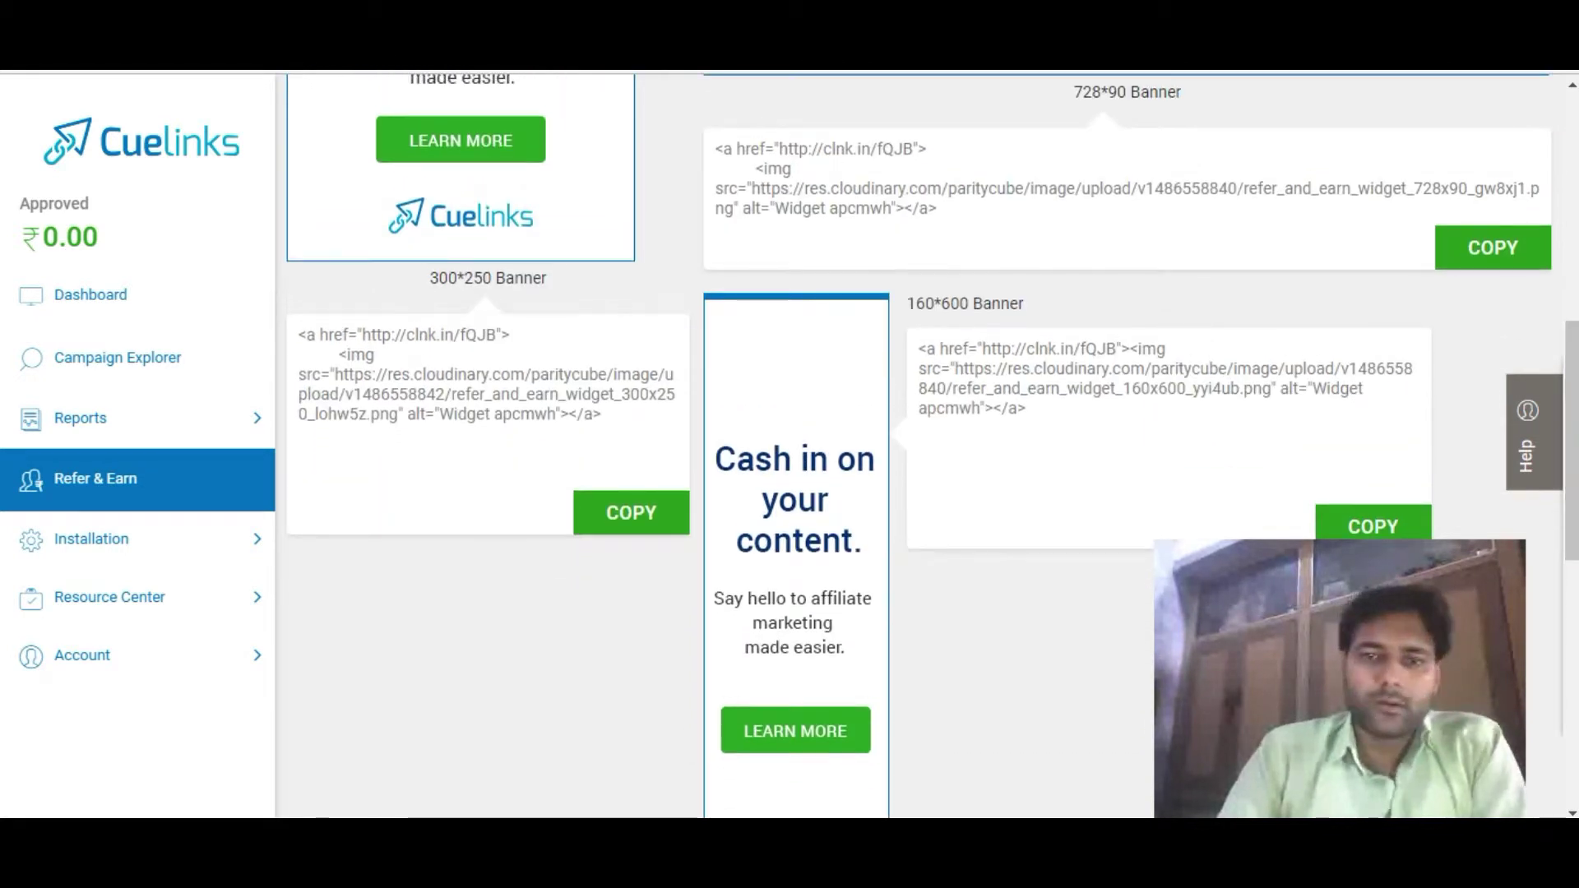
{"action": "scroll", "coordinate": [933, 446], "scroll_direction": "up", "scroll_amount": 1}
{"action": "scroll", "coordinate": [933, 446], "scroll_direction": "up", "scroll_amount": 5}
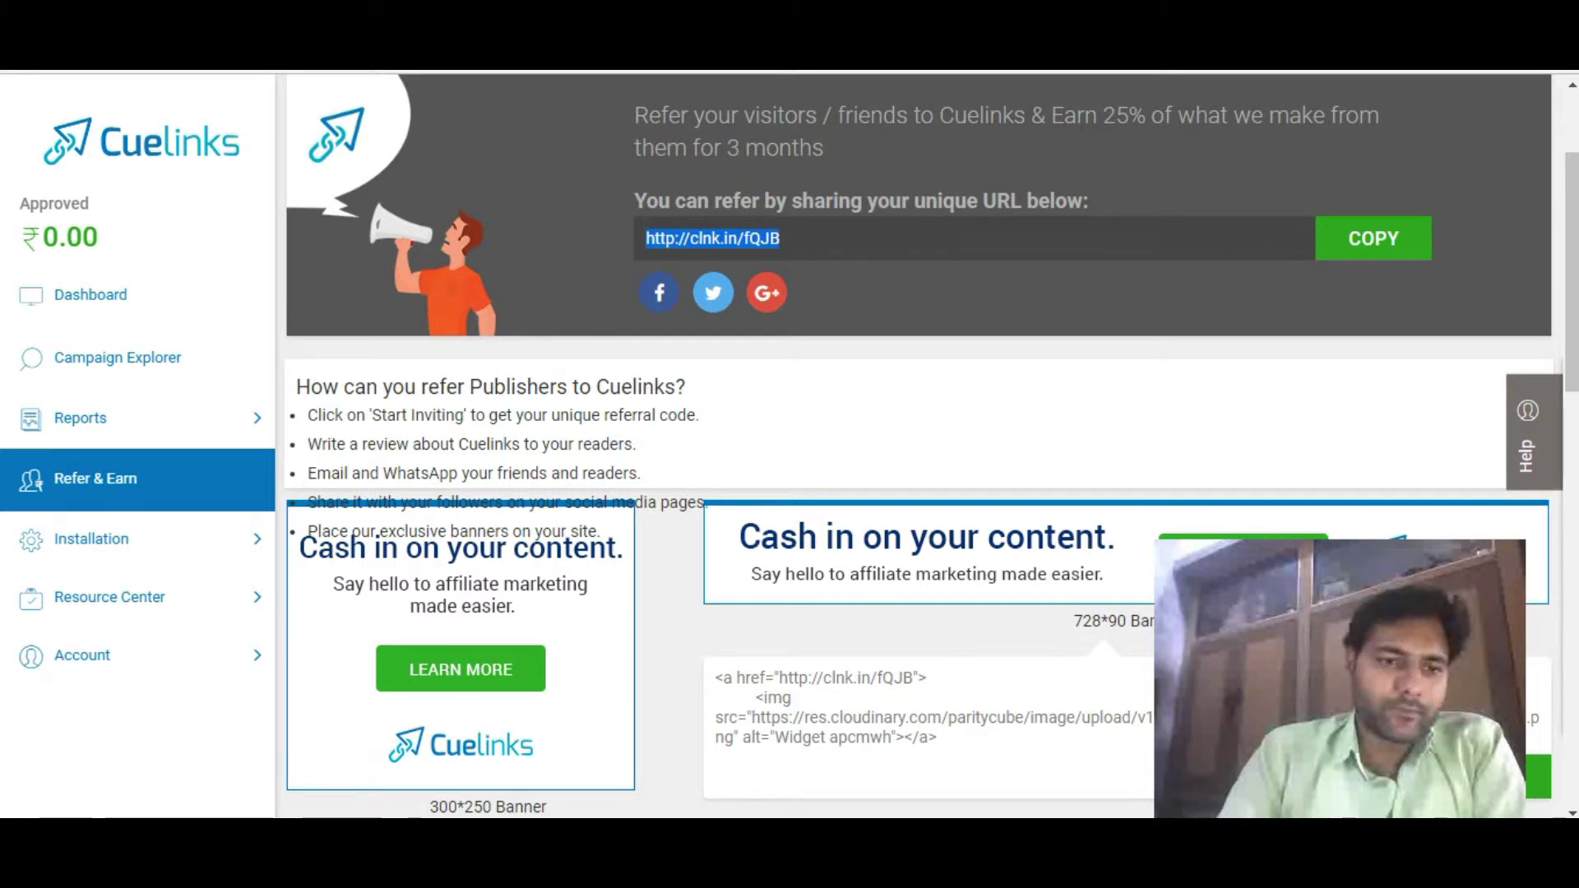
{"action": "scroll", "coordinate": [919, 447], "scroll_direction": "down", "scroll_amount": 1}
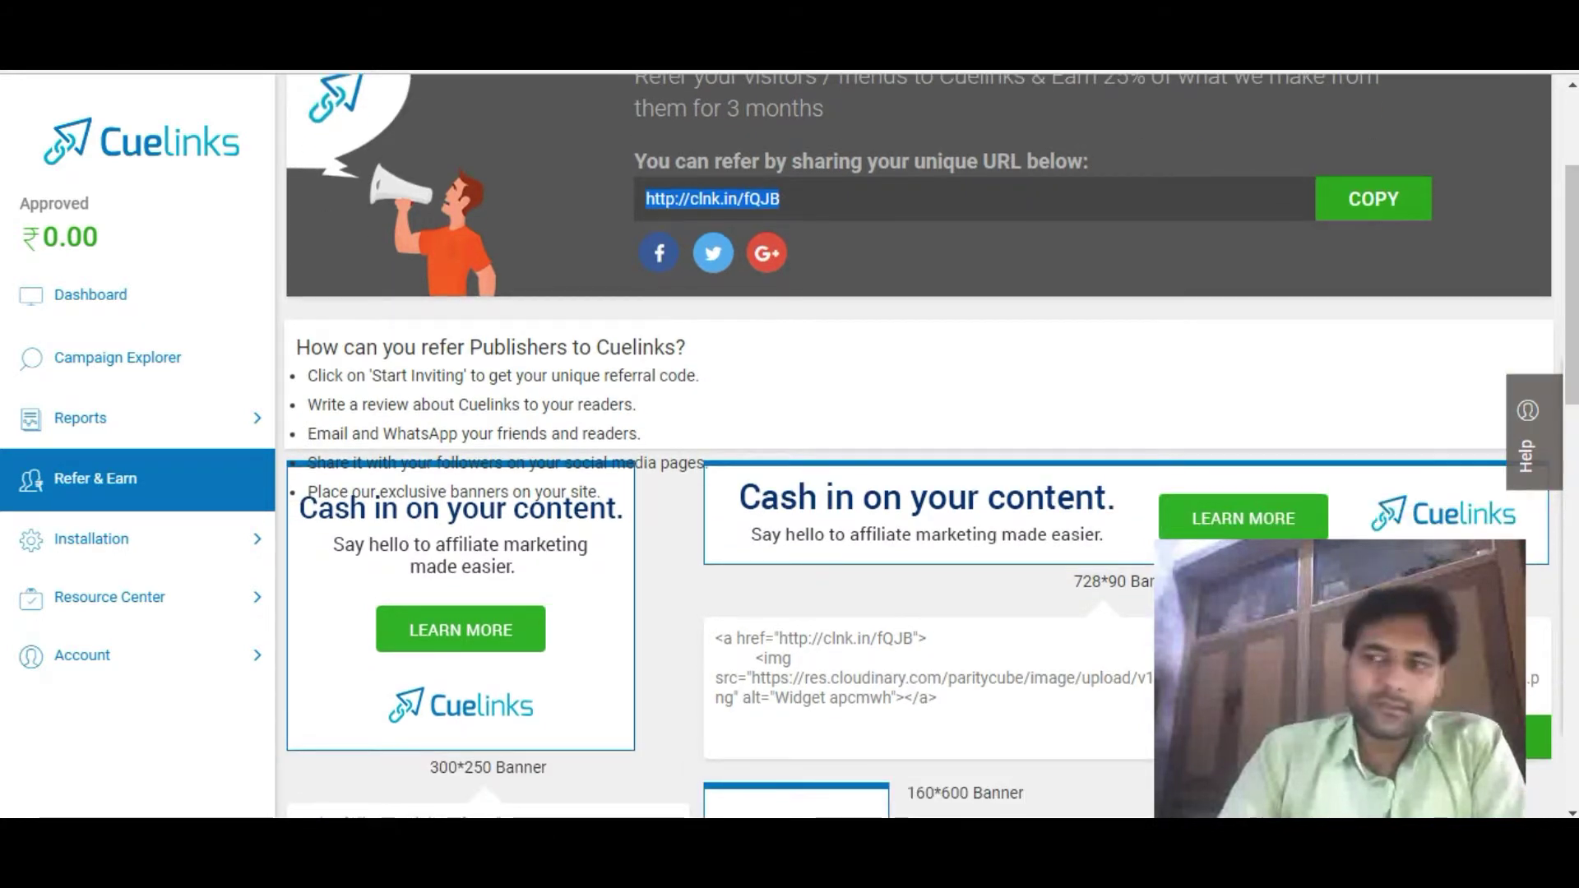
Show the available installation methods and open the Java Script installation page.
{"action": "left_click", "coordinate": [91, 538]}
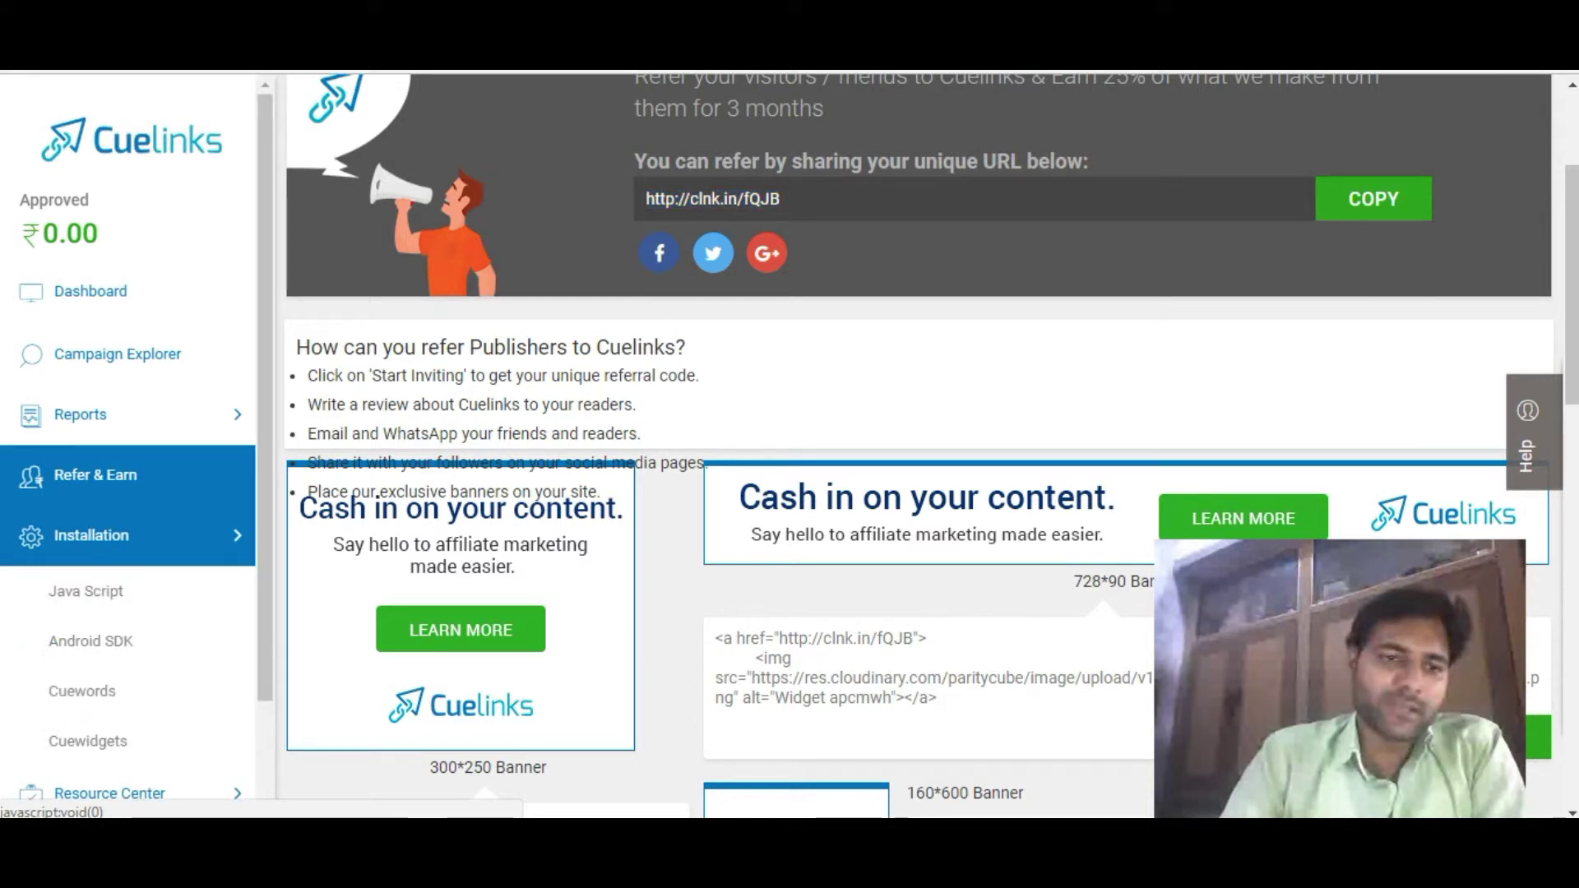
{"action": "scroll", "coordinate": [919, 446], "scroll_direction": "down", "scroll_amount": 2}
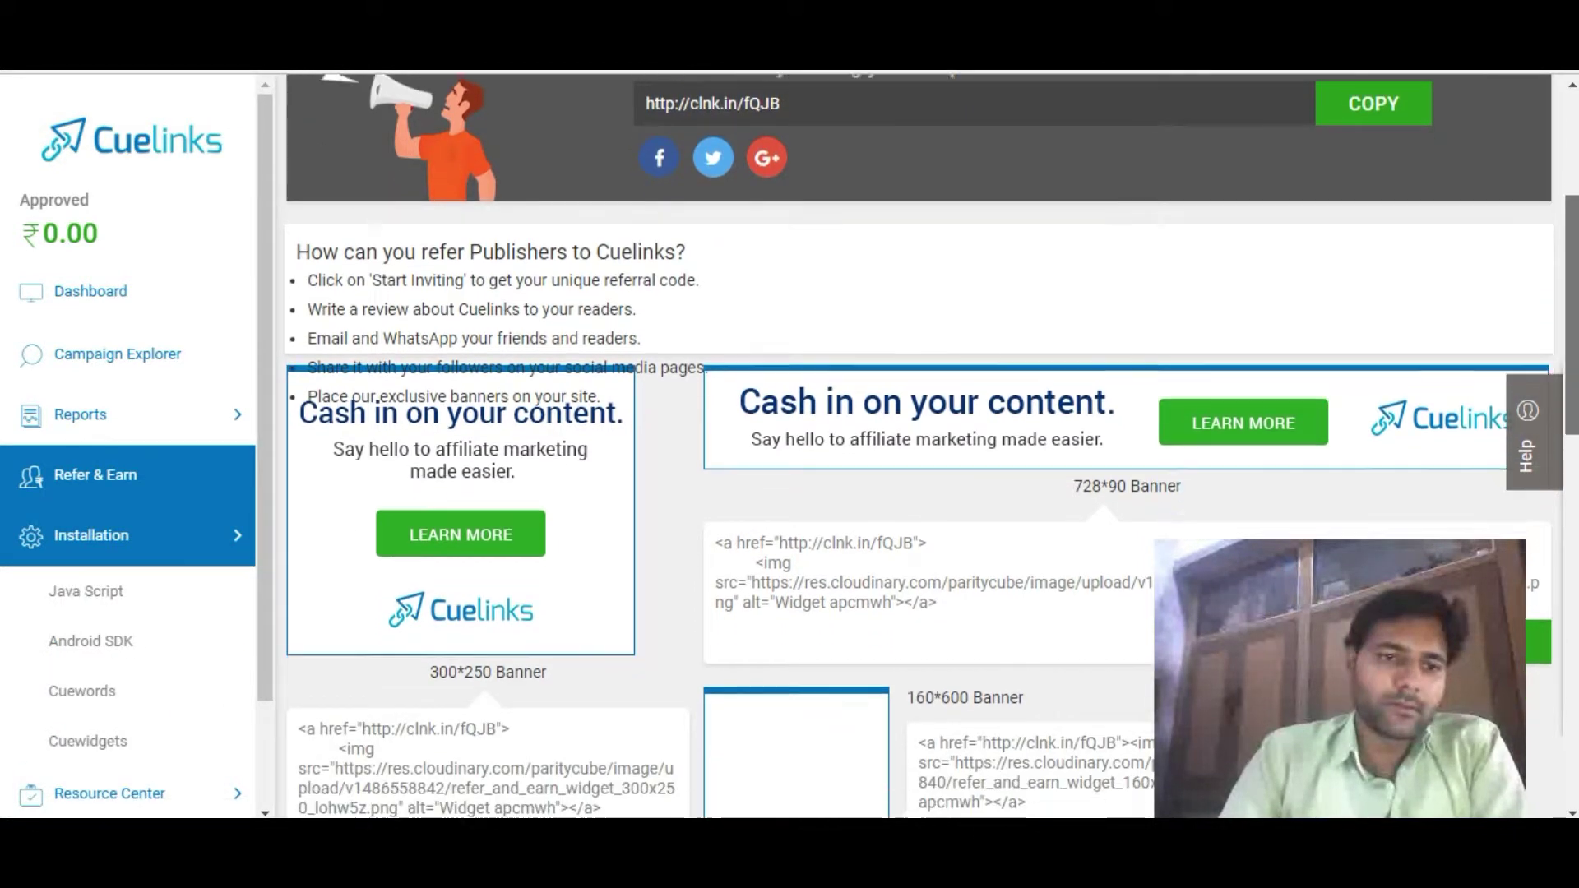
{"action": "scroll", "coordinate": [919, 447], "scroll_direction": "down", "scroll_amount": 1}
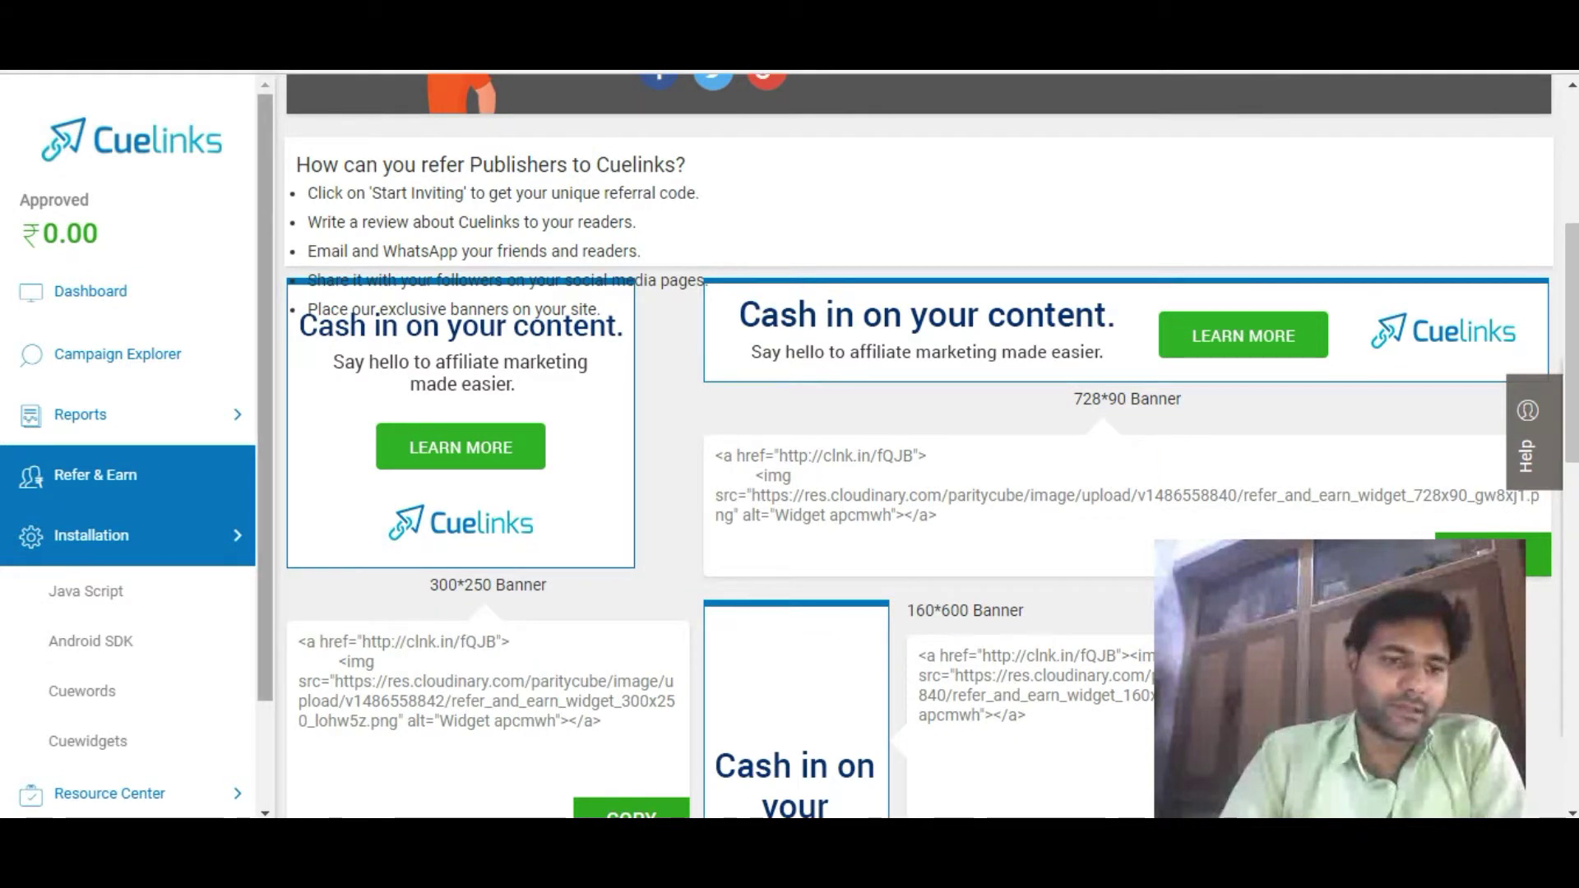
{"action": "scroll", "coordinate": [127, 444], "scroll_direction": "down", "scroll_amount": 2}
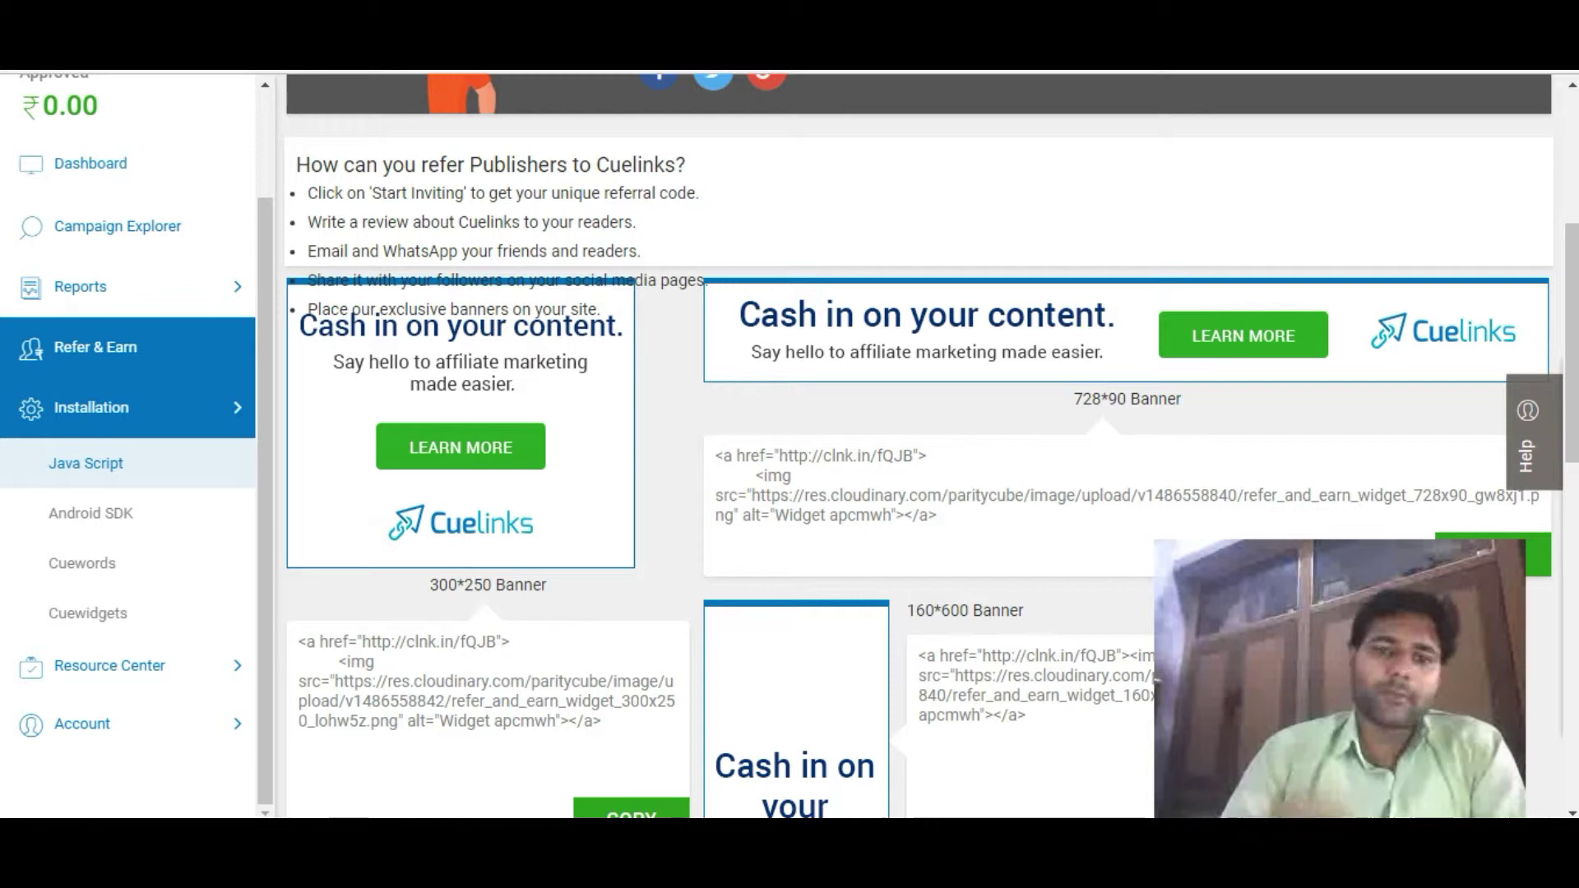
{"action": "left_click", "coordinate": [85, 463]}
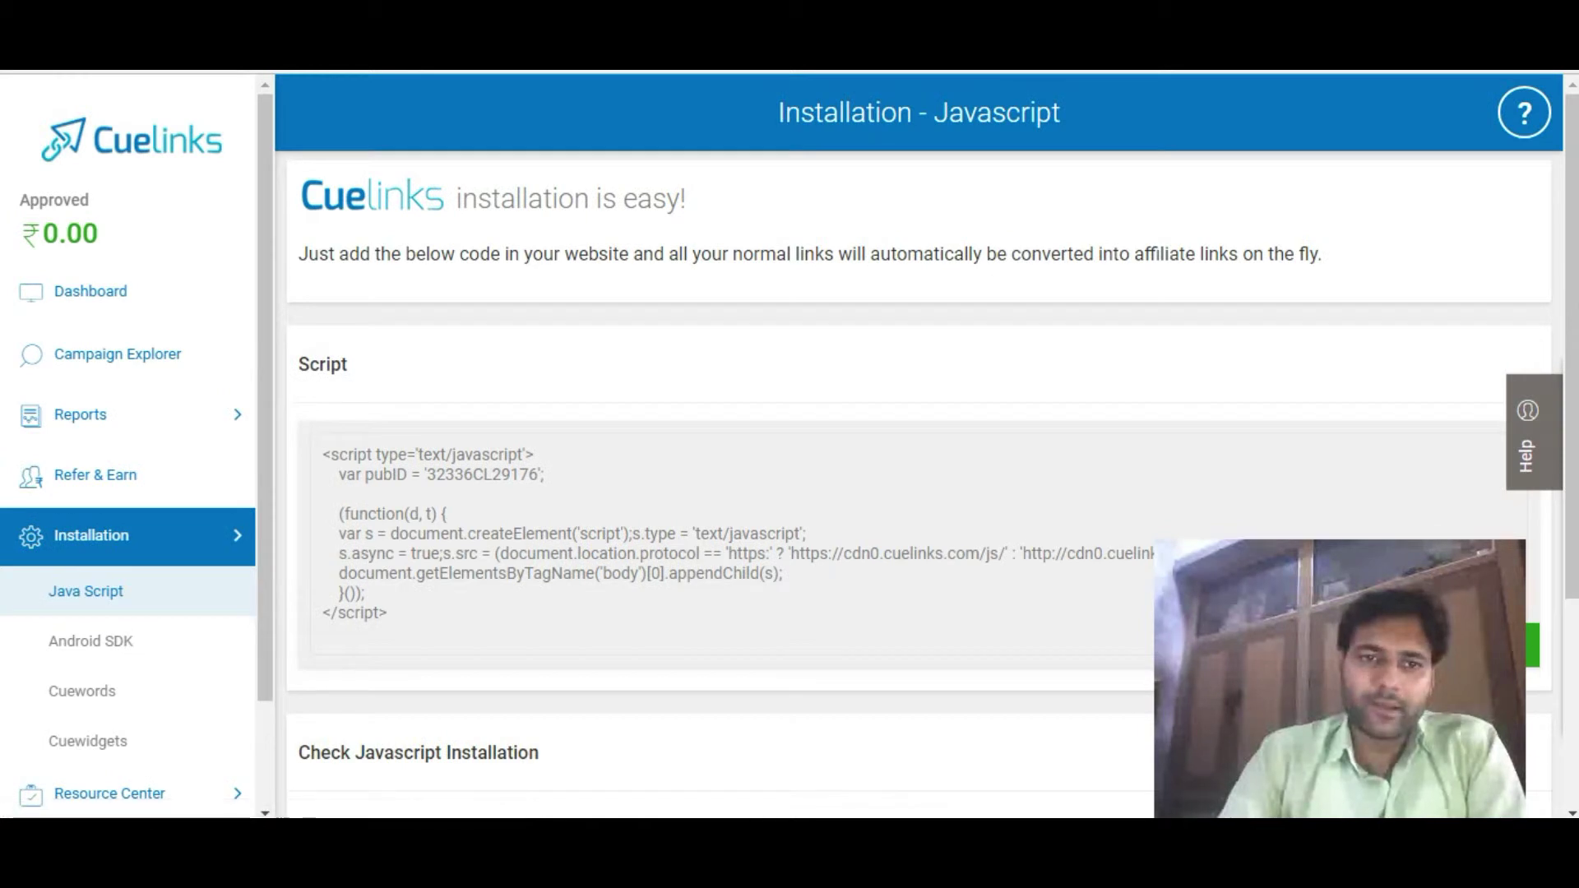
Open the Android SDK installation page and review its SDK setup, Automatic Link Conversion and payment sections.
{"action": "scroll", "coordinate": [918, 448], "scroll_direction": "down", "scroll_amount": 3}
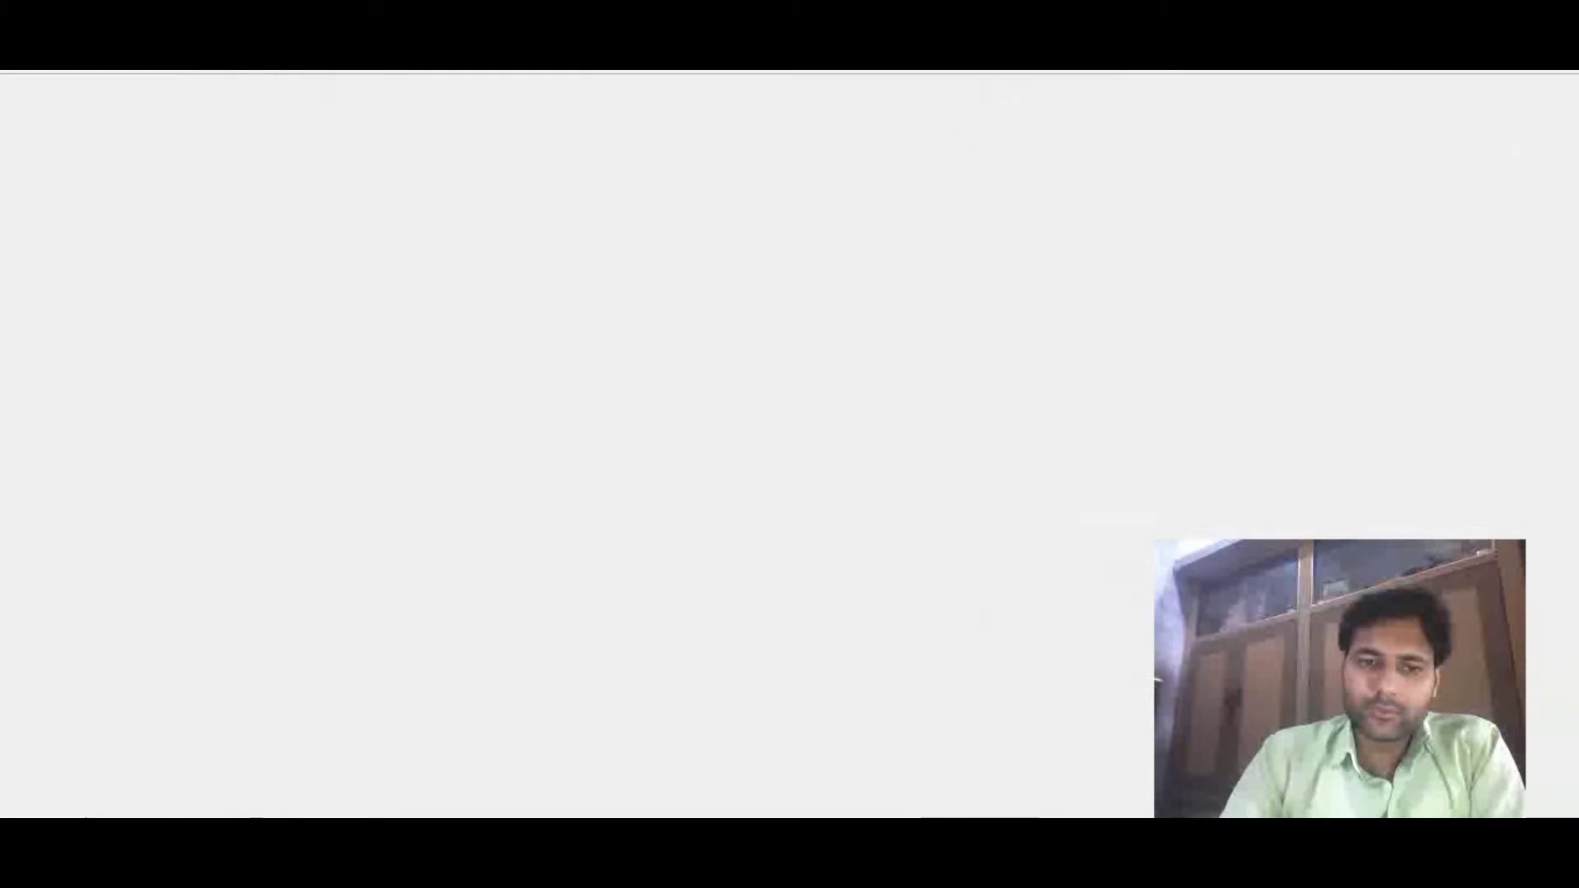
{"action": "left_click", "coordinate": [90, 514]}
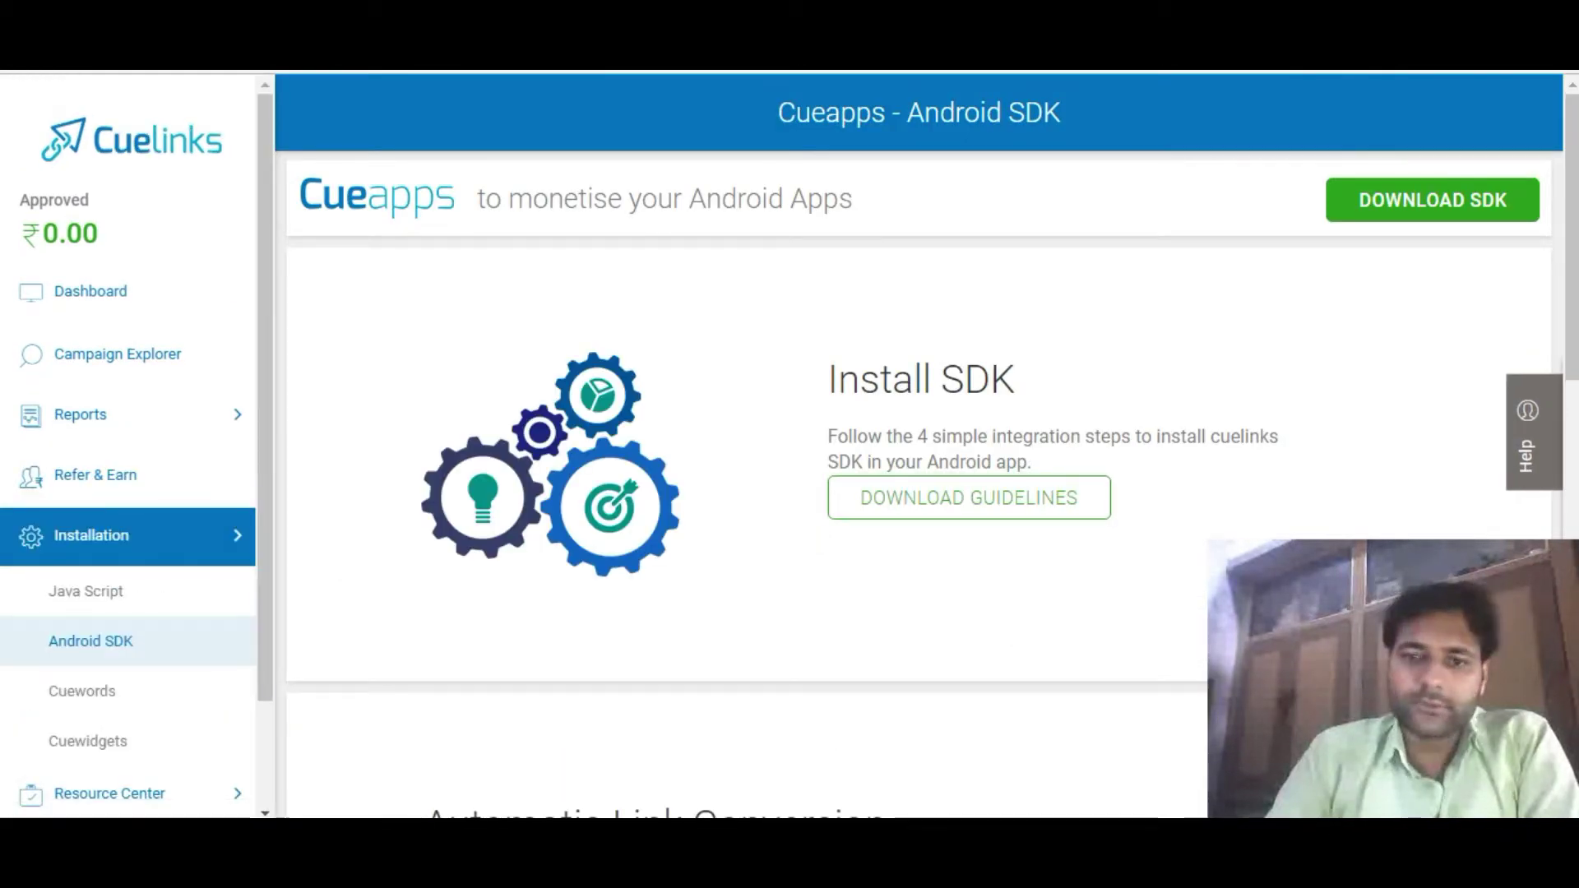
{"action": "scroll", "coordinate": [913, 444], "scroll_direction": "down", "scroll_amount": 4}
{"action": "scroll", "coordinate": [913, 444], "scroll_direction": "down", "scroll_amount": 5}
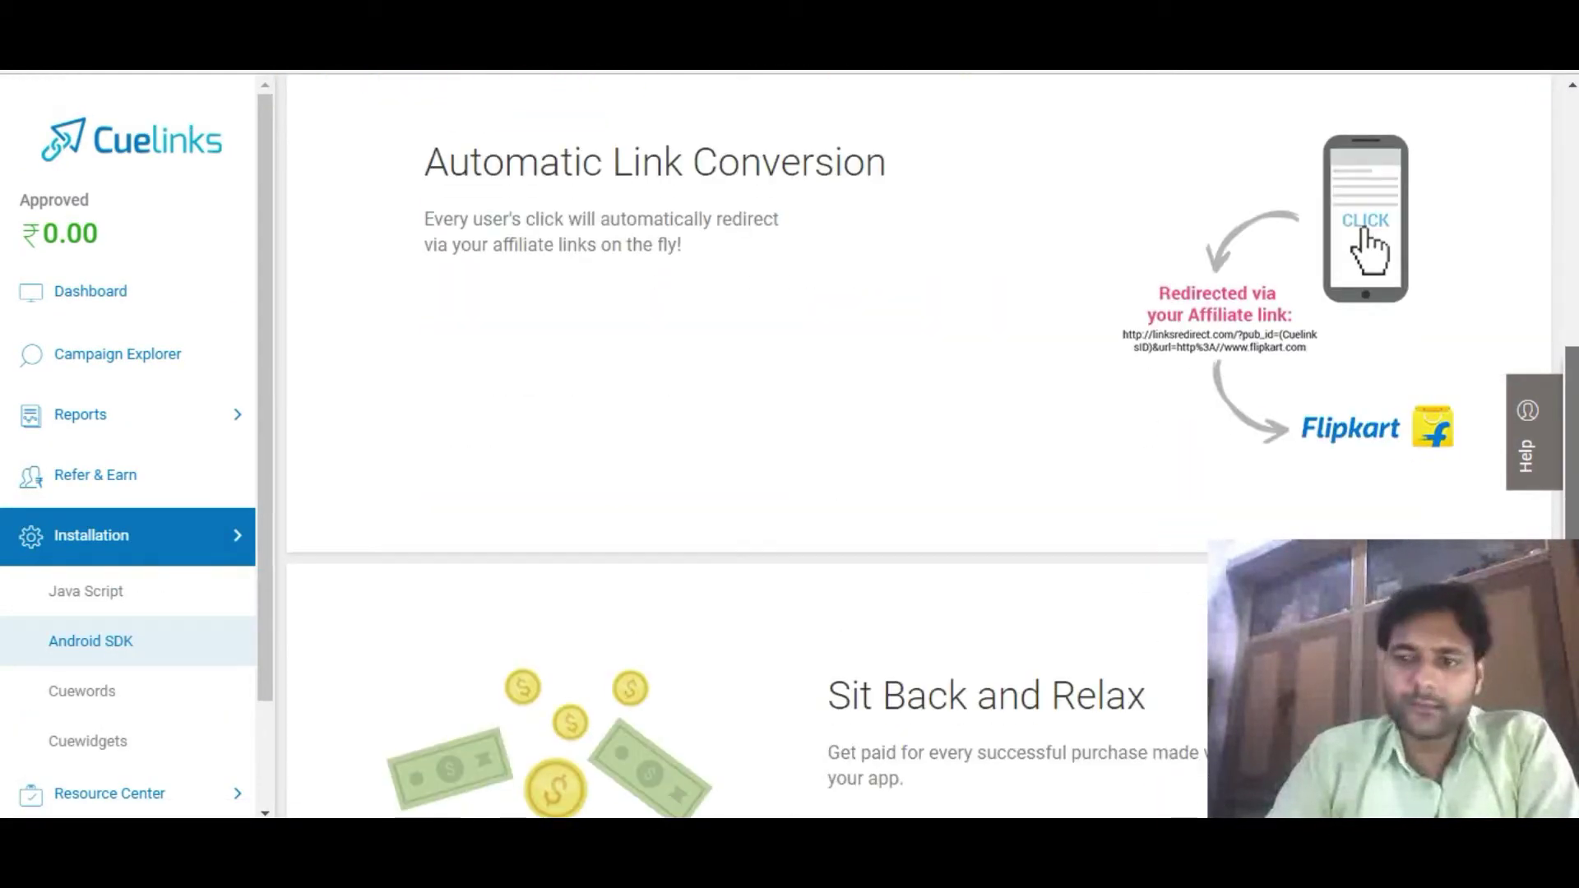
{"action": "scroll", "coordinate": [913, 444], "scroll_direction": "down", "scroll_amount": 3}
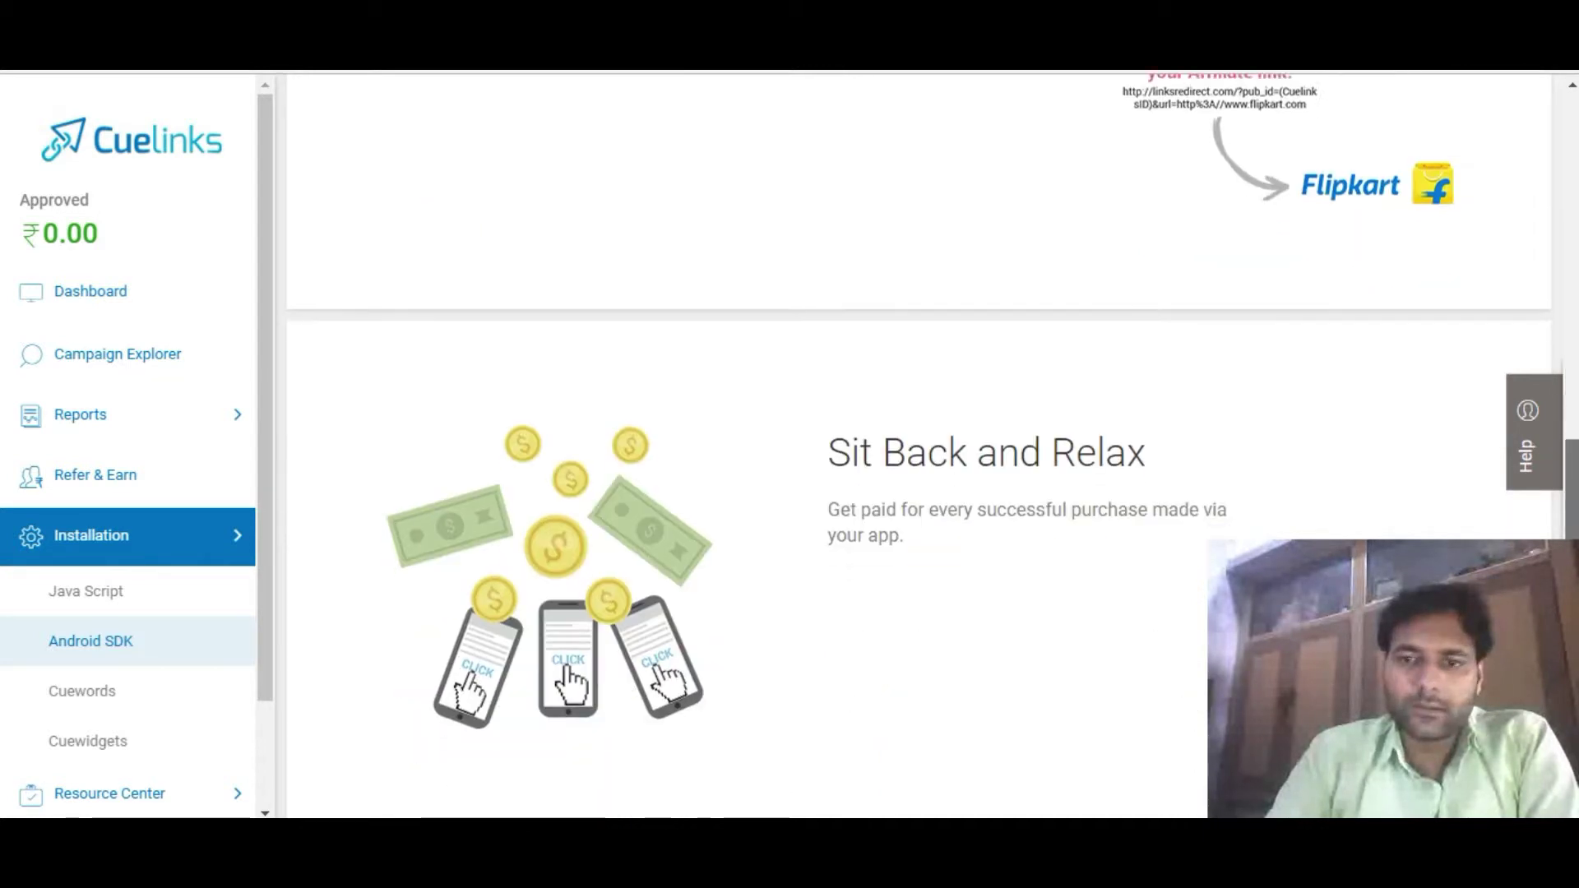
{"action": "scroll", "coordinate": [913, 444], "scroll_direction": "up", "scroll_amount": 5}
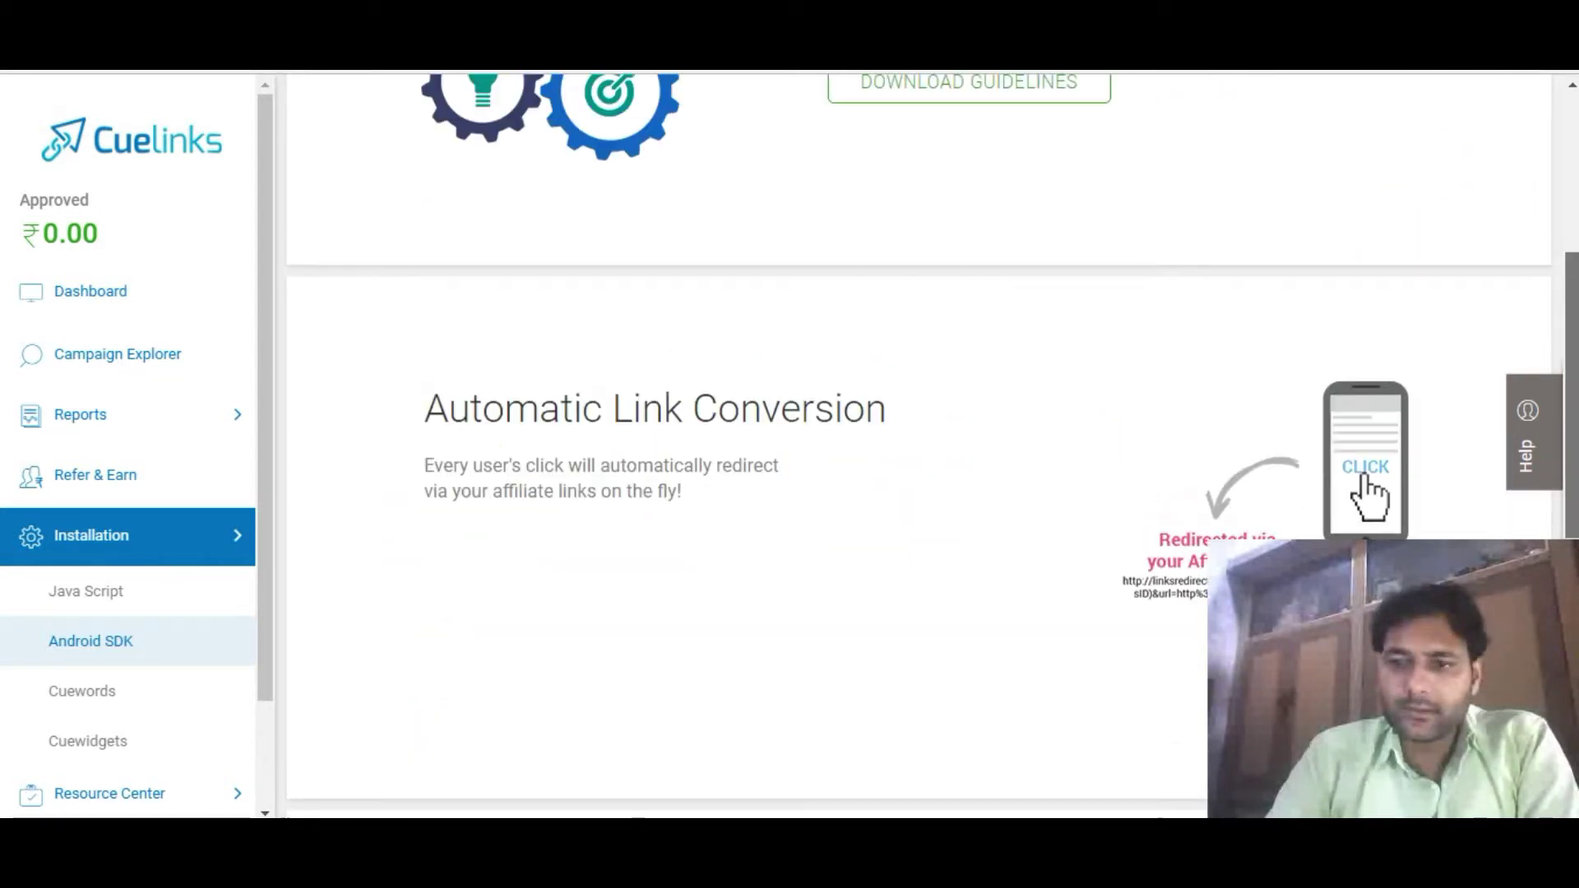
{"action": "scroll", "coordinate": [913, 444], "scroll_direction": "up", "scroll_amount": 4}
Switch to the Crazy Shopi WordPress admin, look over the installed plugins and open the Cuelinks Settings page.
{"action": "scroll", "coordinate": [912, 444], "scroll_direction": "down", "scroll_amount": 2}
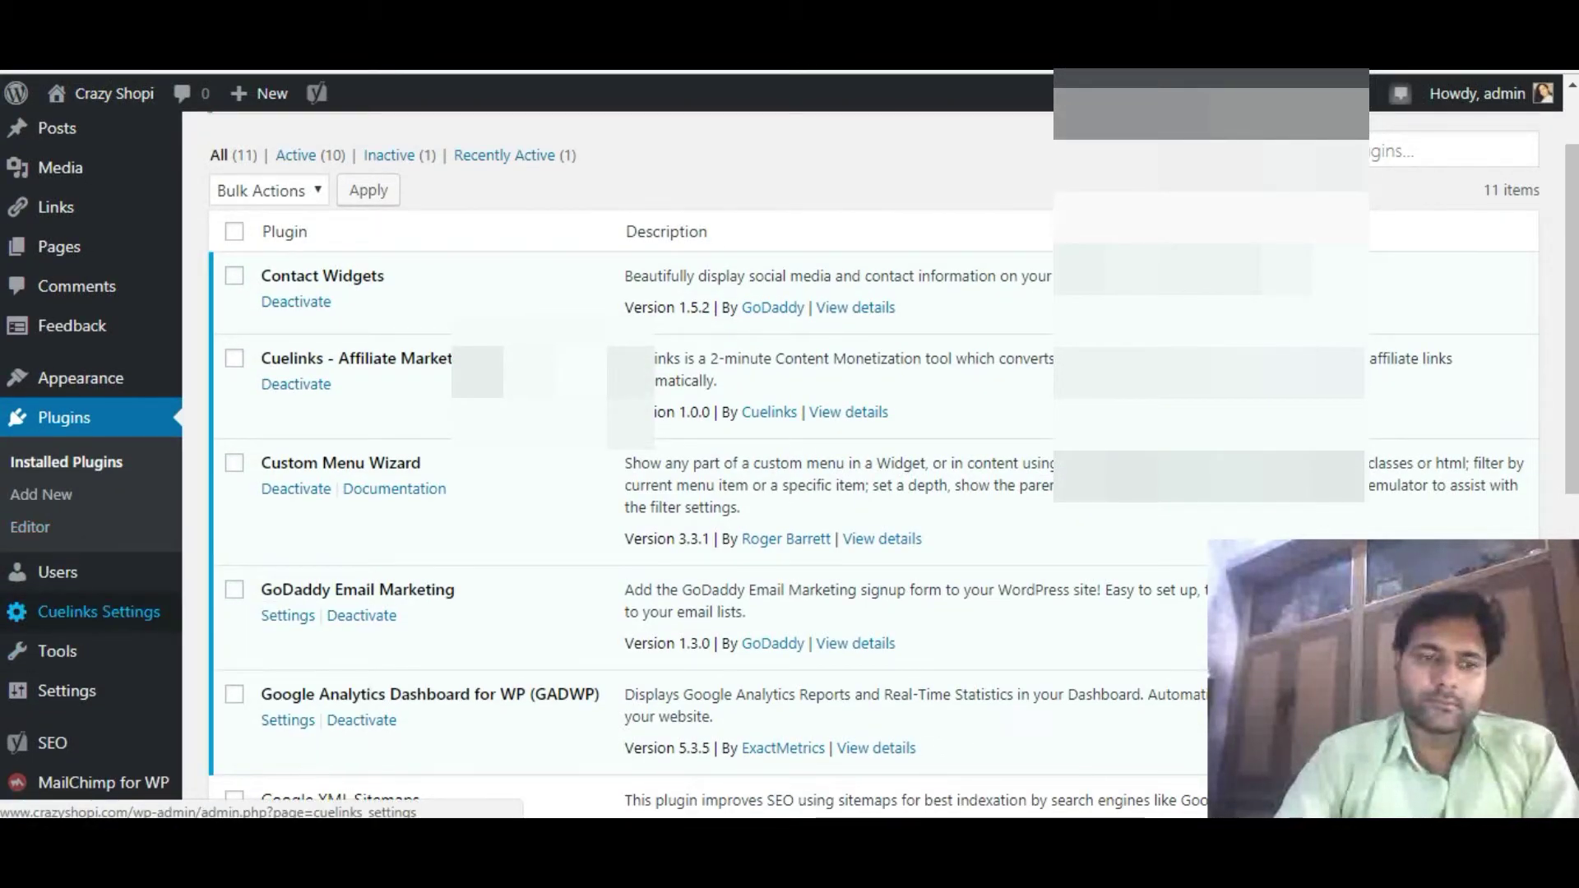
{"action": "left_click", "coordinate": [99, 611]}
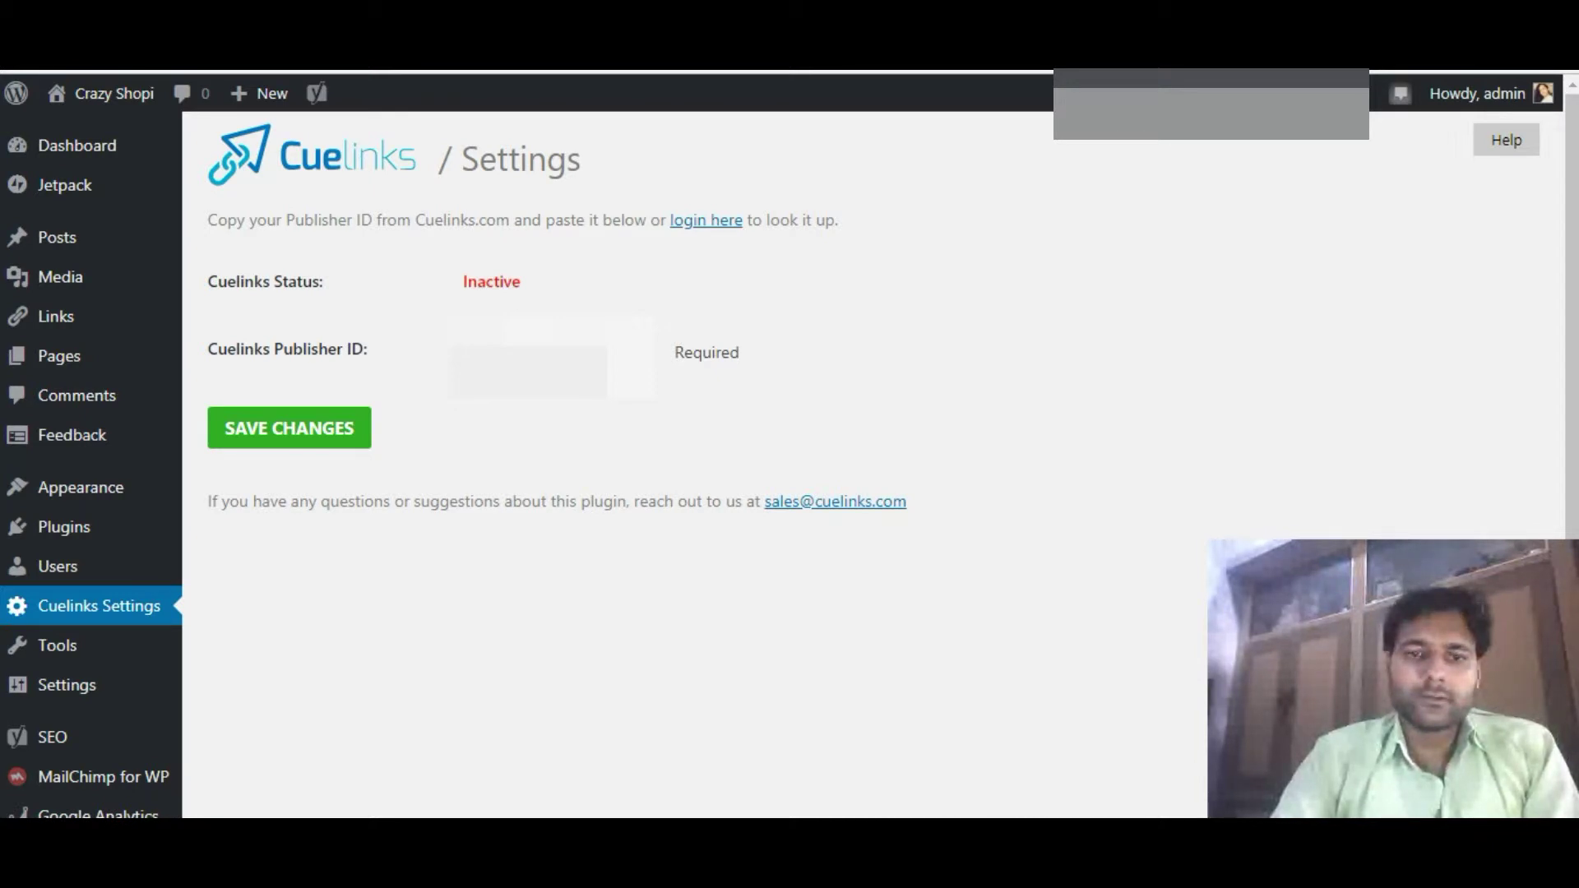
Paste an ID as the Cuelinks Publisher ID in the WordPress plugin settings and submit it.
{"action": "key", "text": "ctrl+v"}
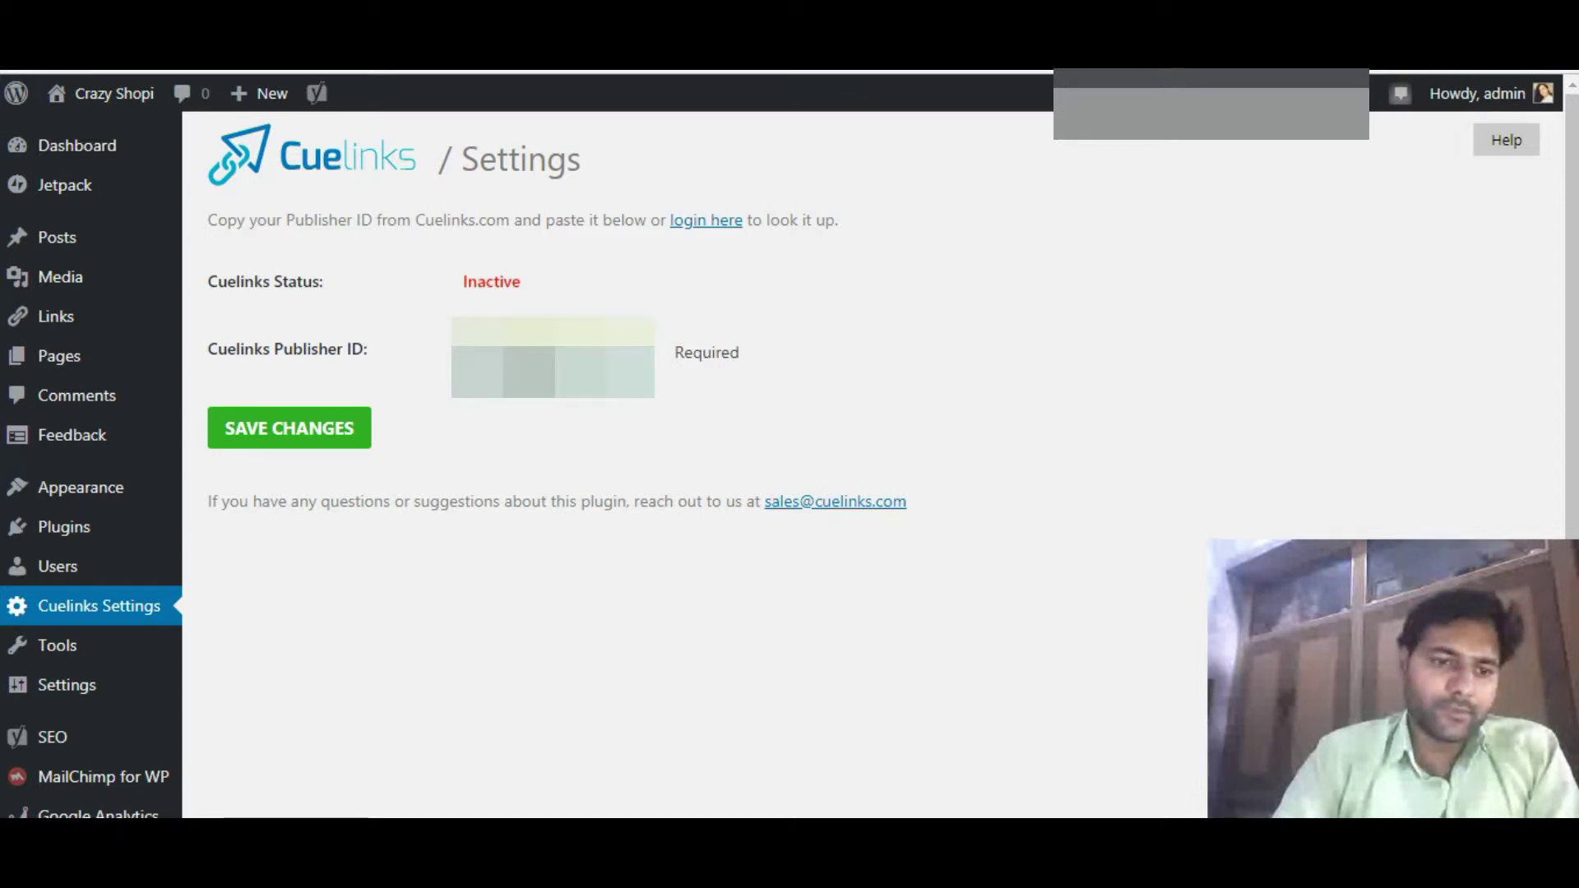
{"action": "key", "text": "Return"}
Switch to the Cuelinks account and open the My Profile page to look through the account details.
{"action": "key", "text": "ctrl+Tab"}
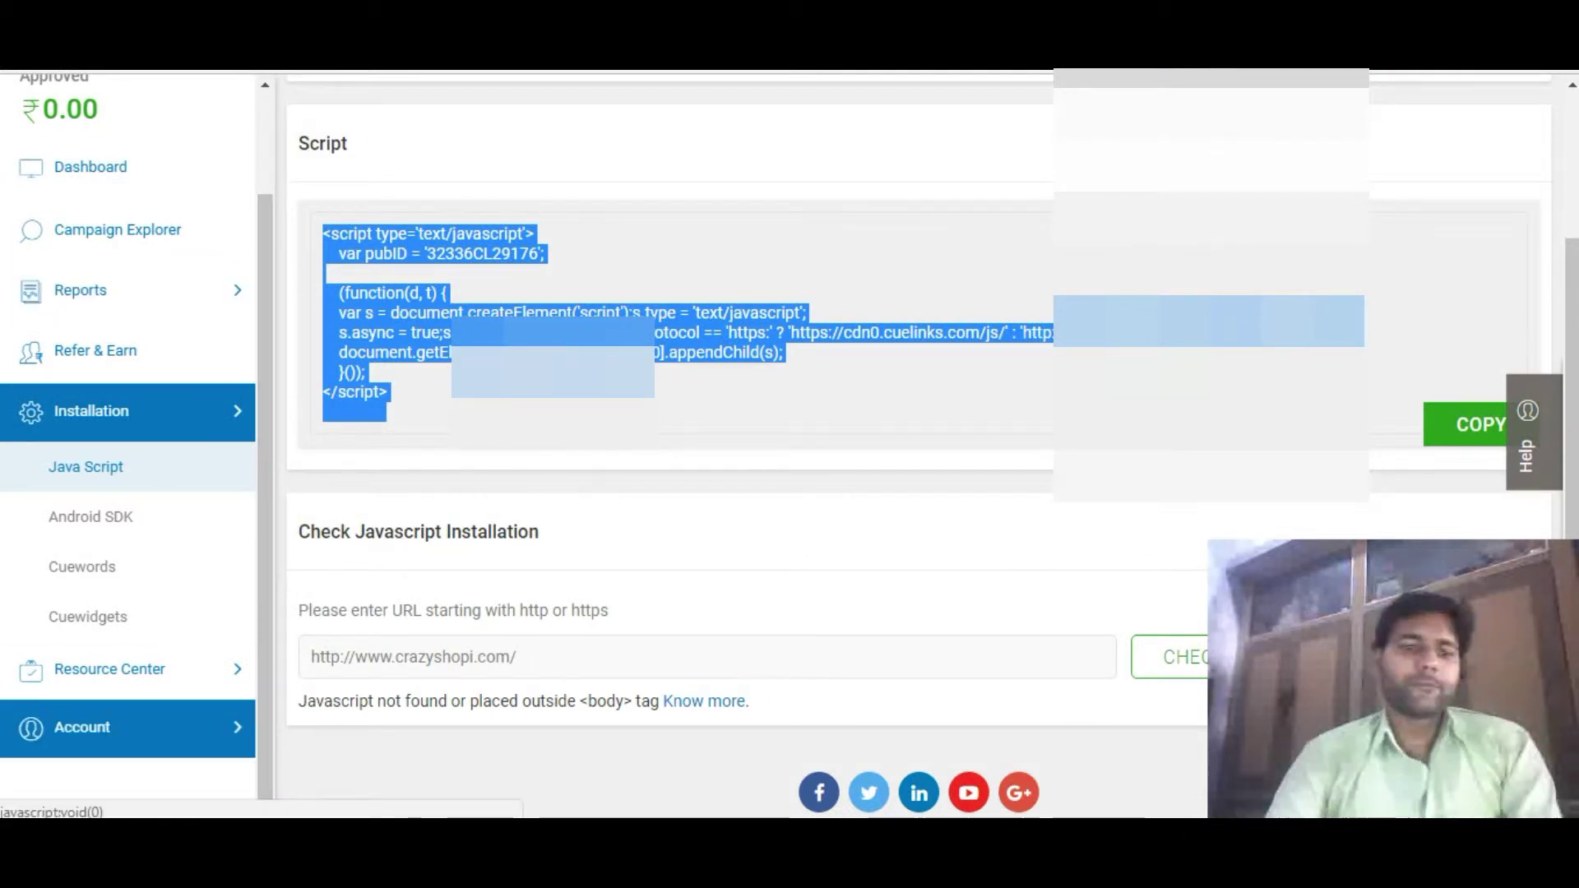
{"action": "left_click", "coordinate": [83, 727]}
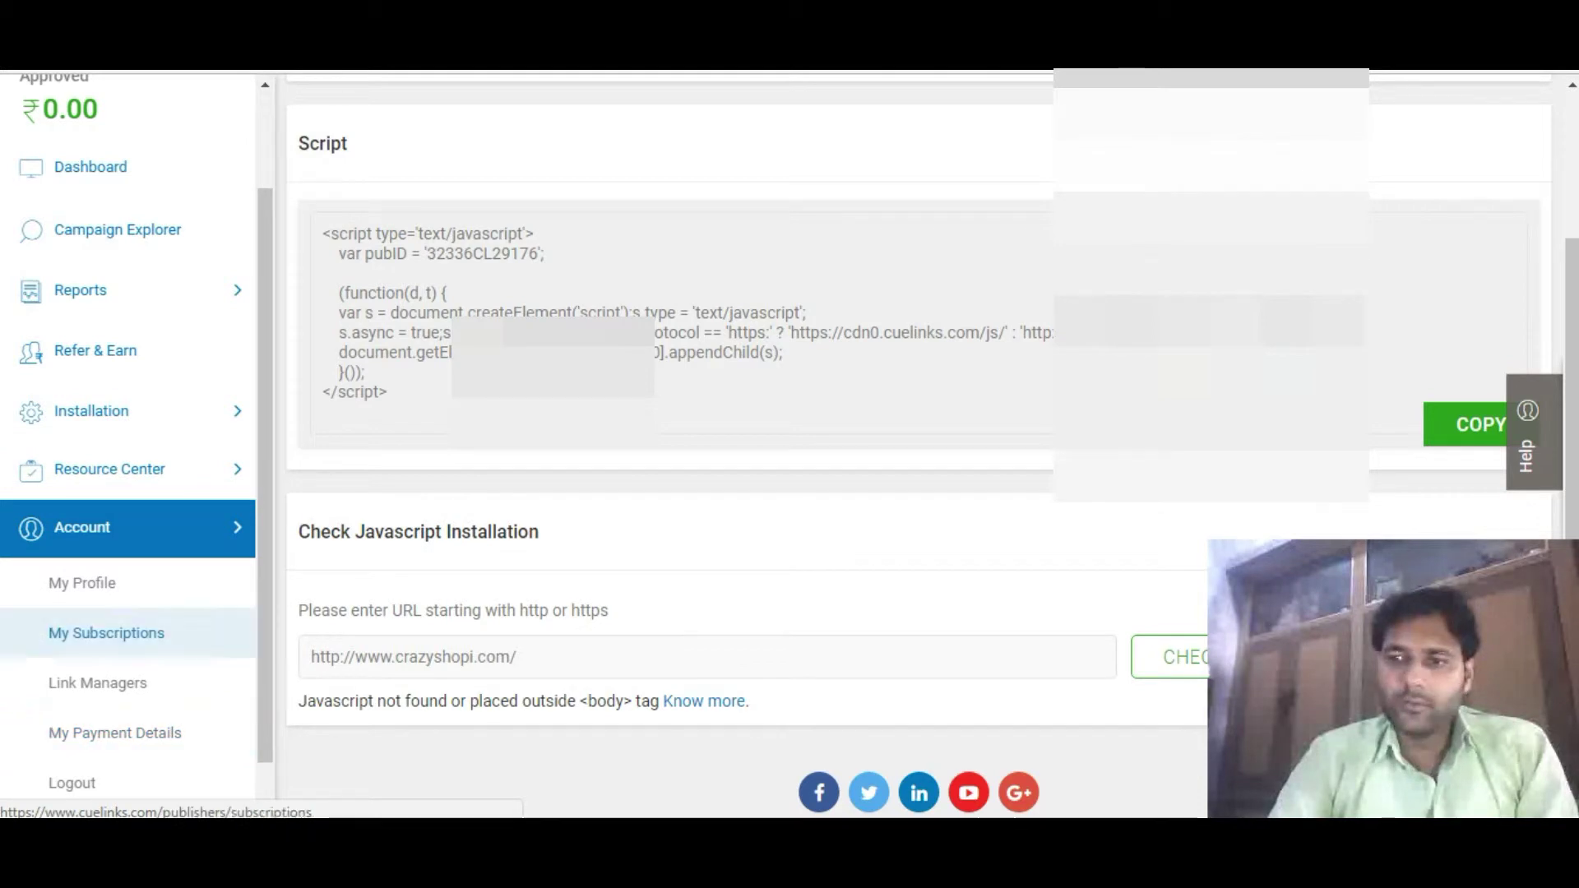
{"action": "left_click", "coordinate": [82, 582]}
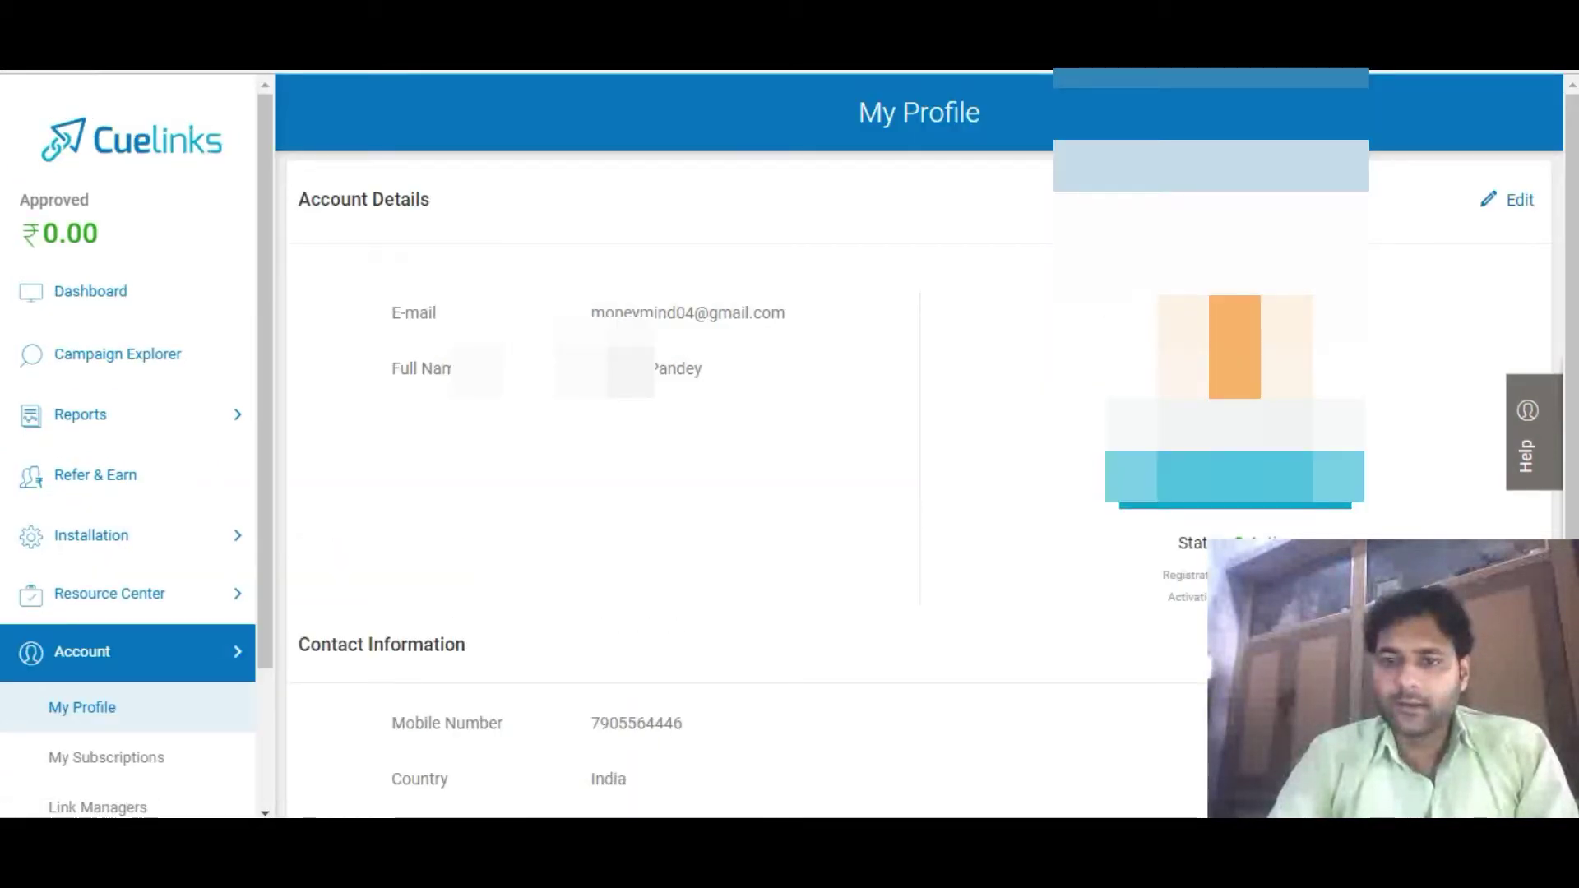
{"action": "scroll", "coordinate": [918, 444], "scroll_direction": "down", "scroll_amount": 2}
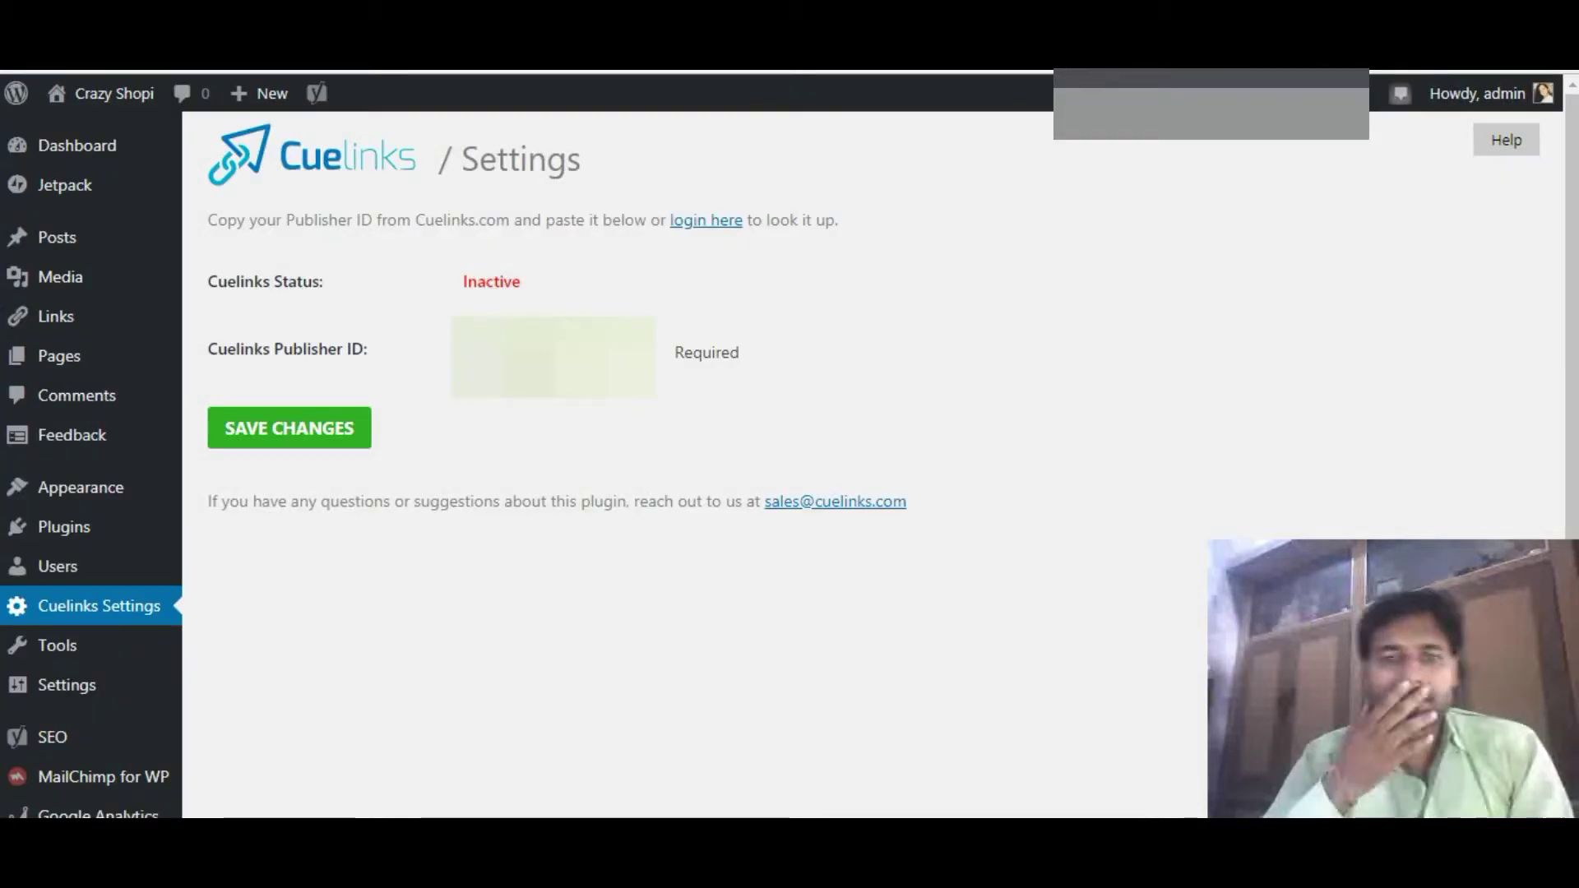
Replace the Cuelinks Publisher ID in the WordPress plugin settings with the copied one and save the changes.
{"action": "double_click", "coordinate": [528, 352]}
{"action": "key", "text": "BackSpace"}
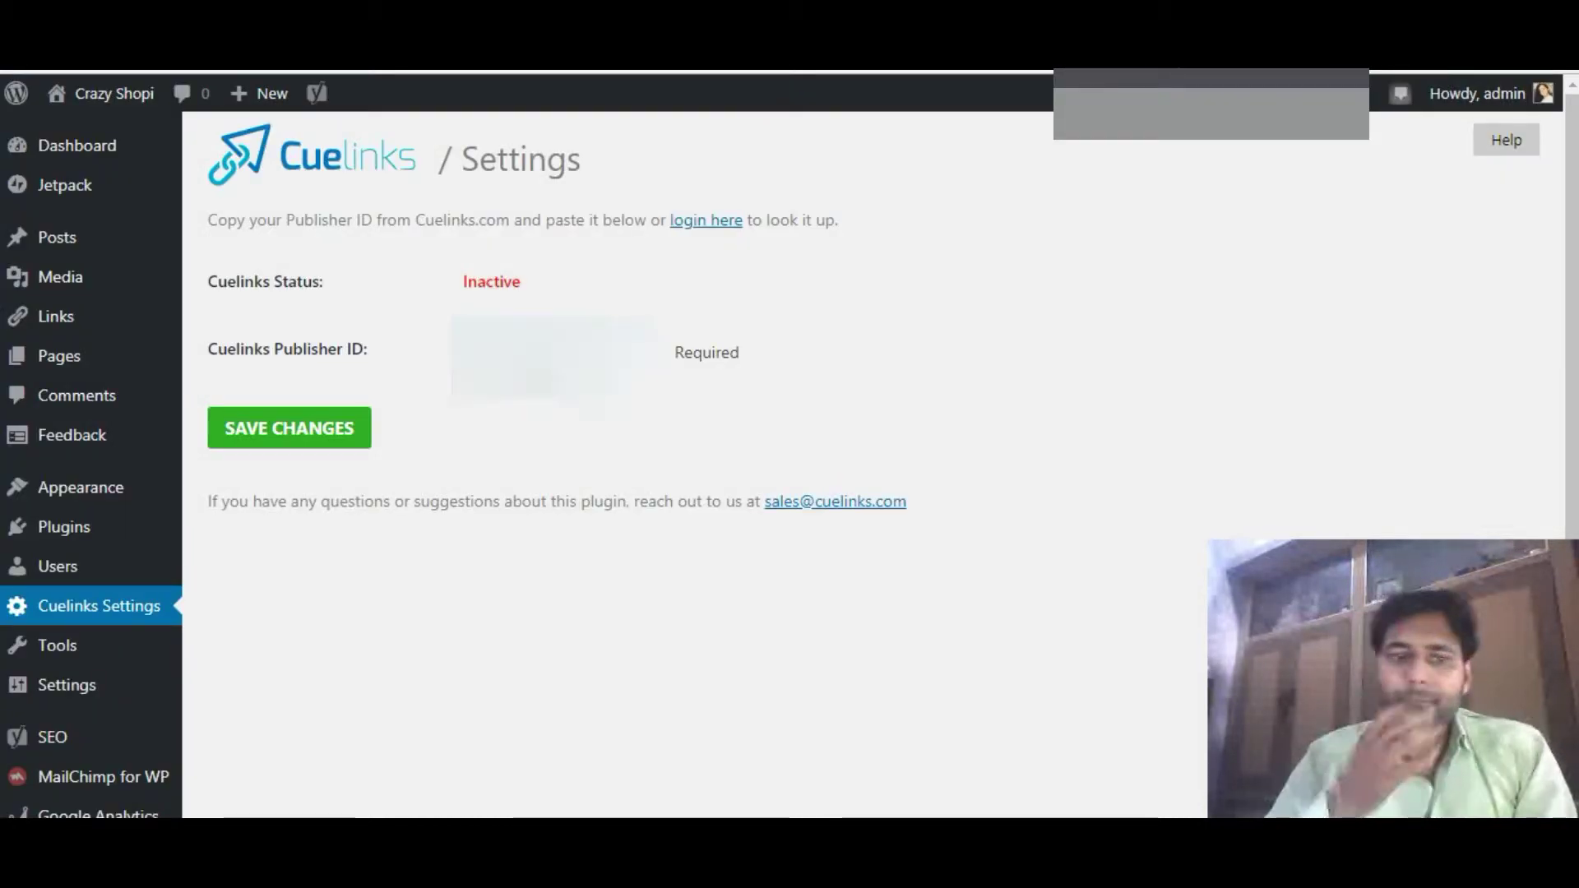
{"action": "key", "text": "ctrl+v"}
{"action": "left_click", "coordinate": [288, 427]}
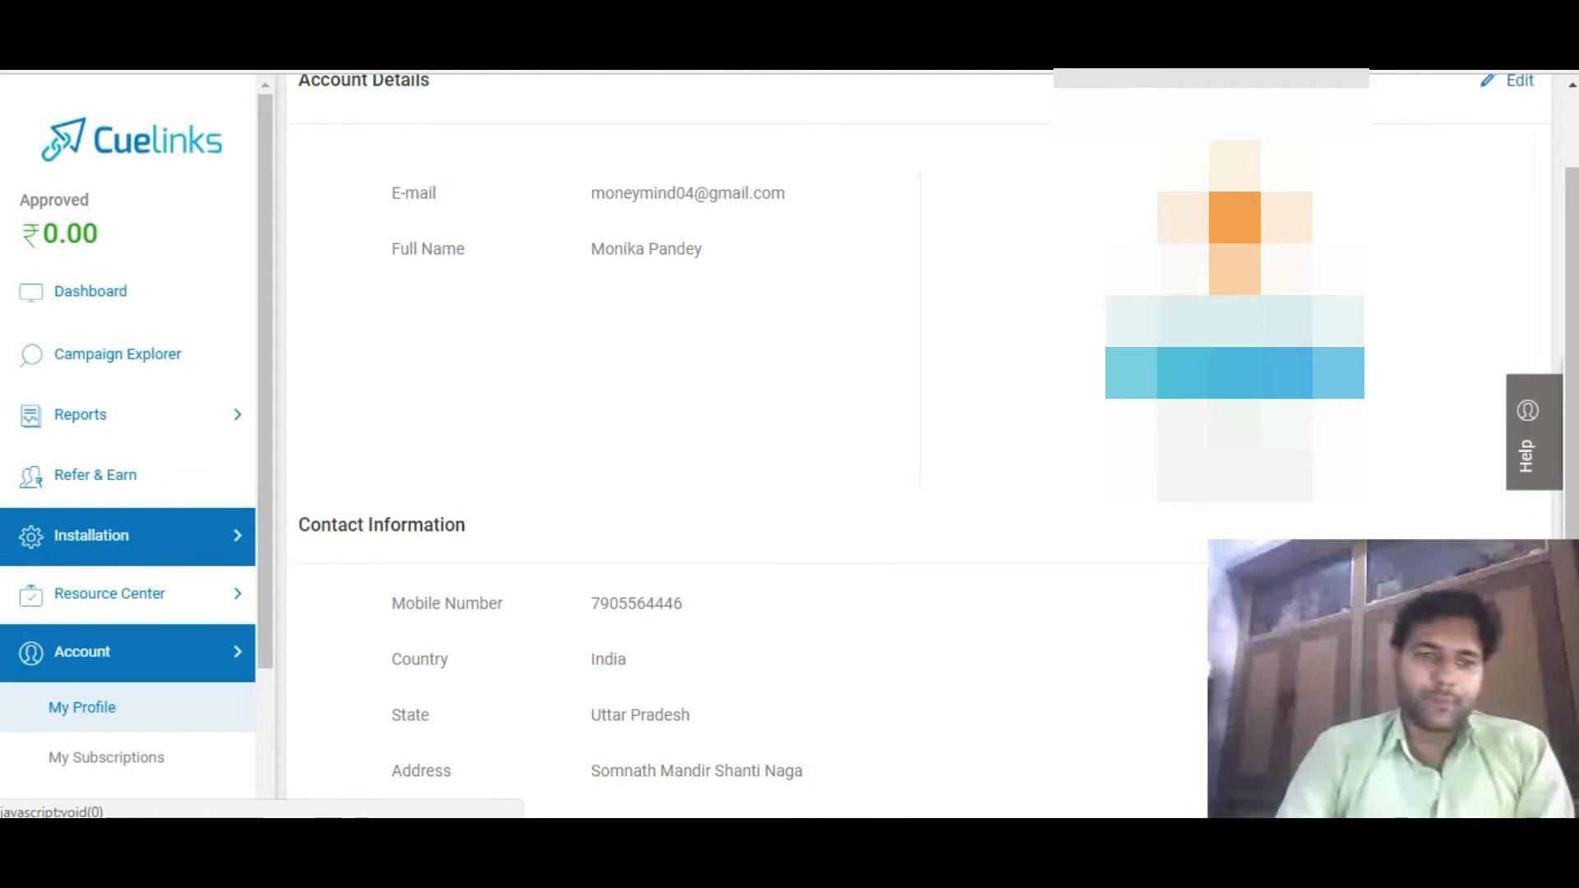
Return to the Cuelinks account and open the Java Script installation page.
{"action": "left_click", "coordinate": [91, 535]}
{"action": "left_click", "coordinate": [82, 691]}
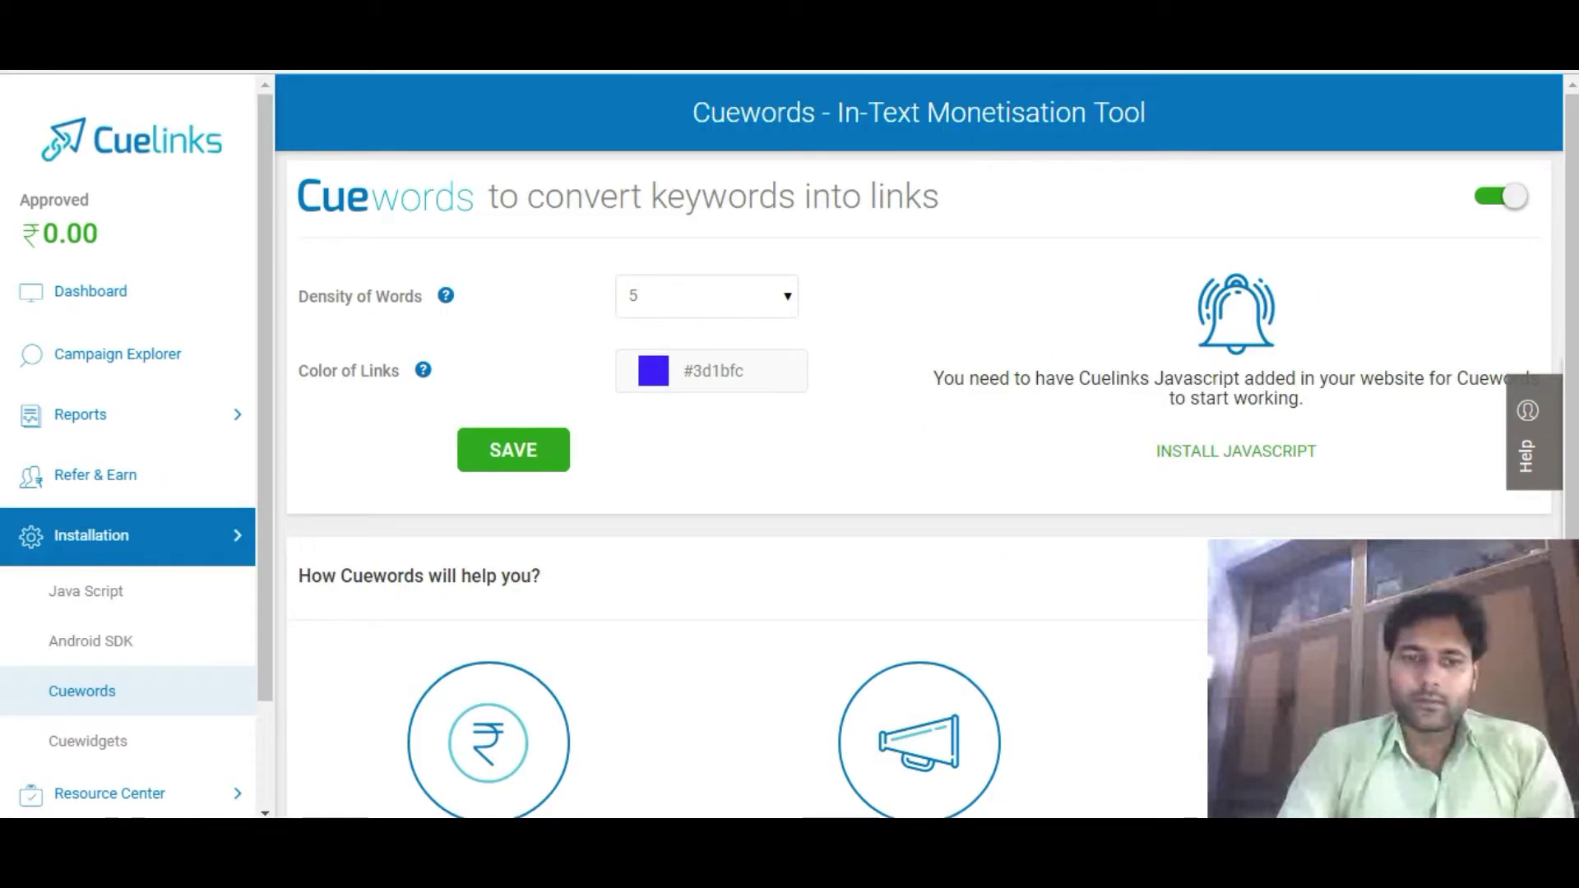
{"action": "left_click", "coordinate": [85, 590]}
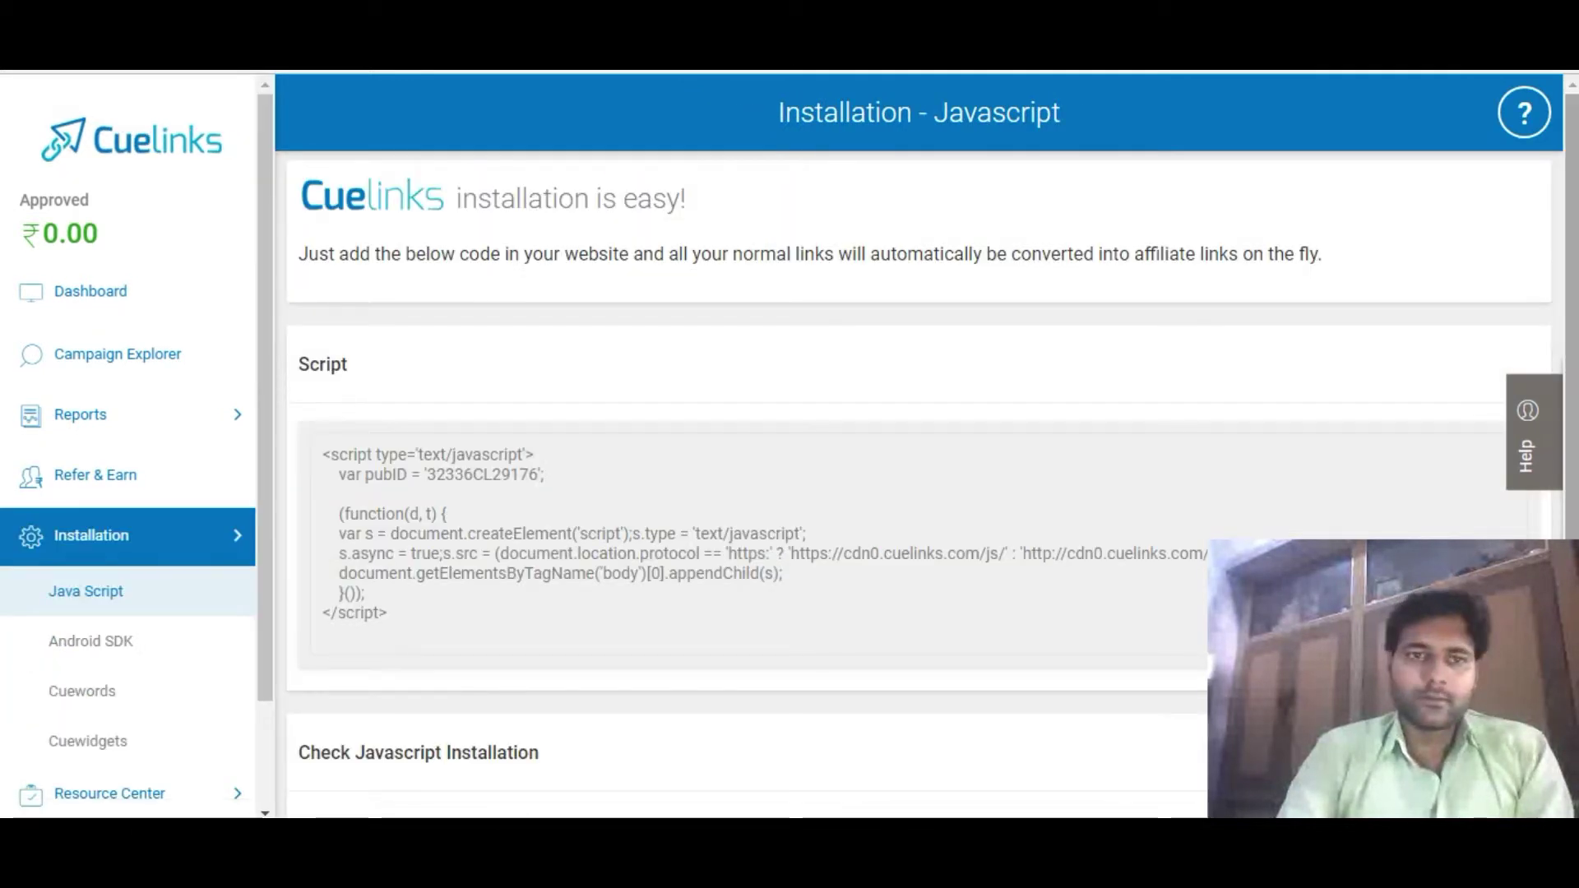
{"action": "scroll", "coordinate": [912, 444], "scroll_direction": "down", "scroll_amount": 3}
{"action": "left_click", "coordinate": [800, 574]}
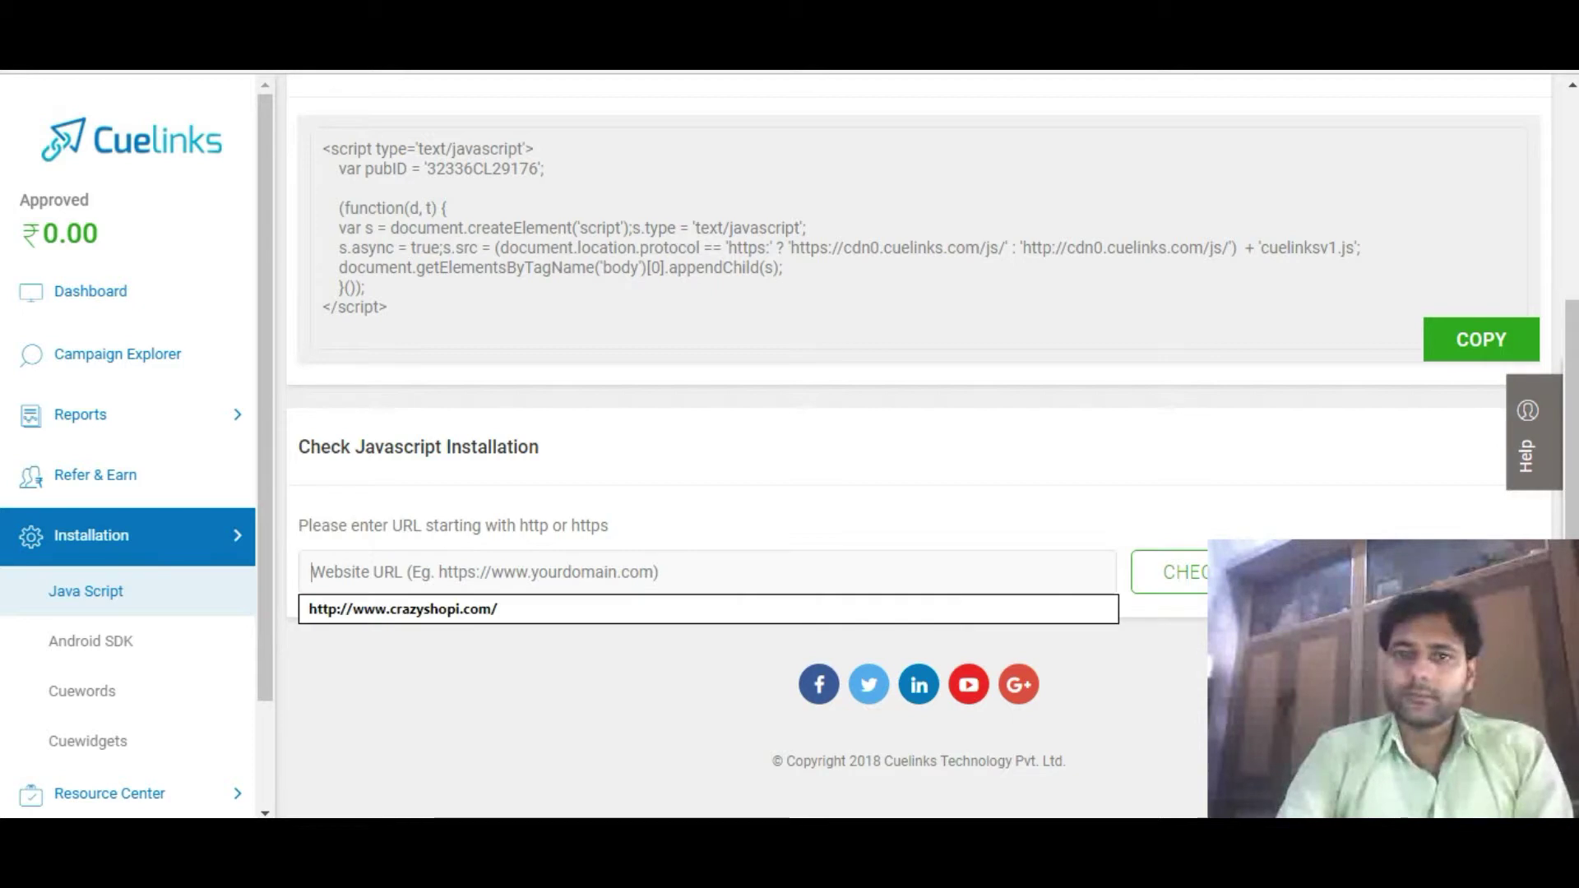
{"action": "key", "text": "ctrl+Tab"}
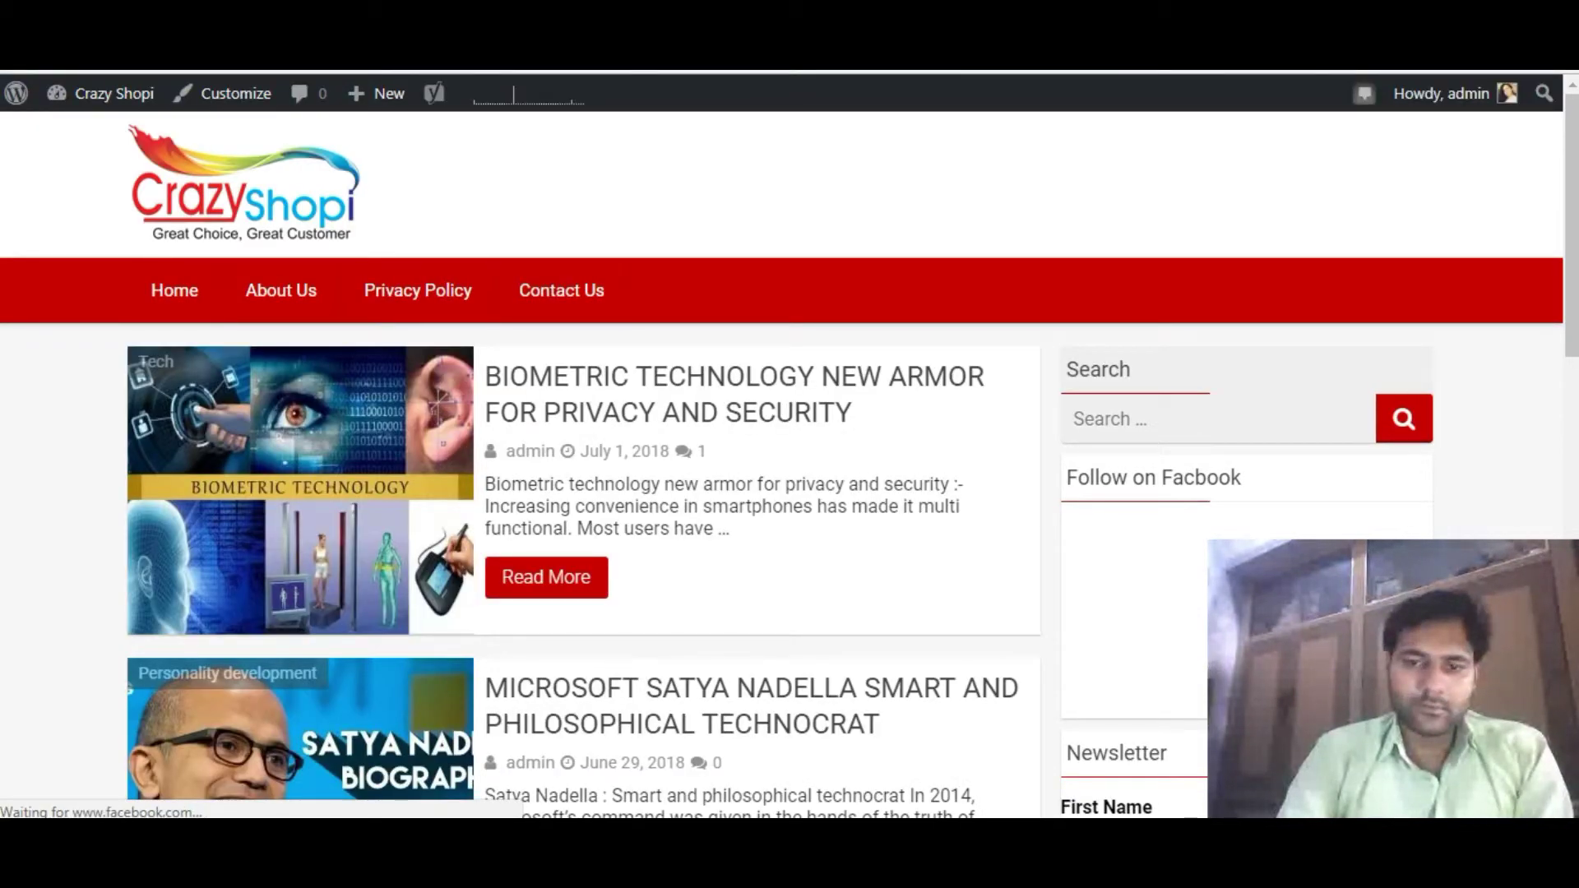
{"action": "key", "text": "ctrl+Tab"}
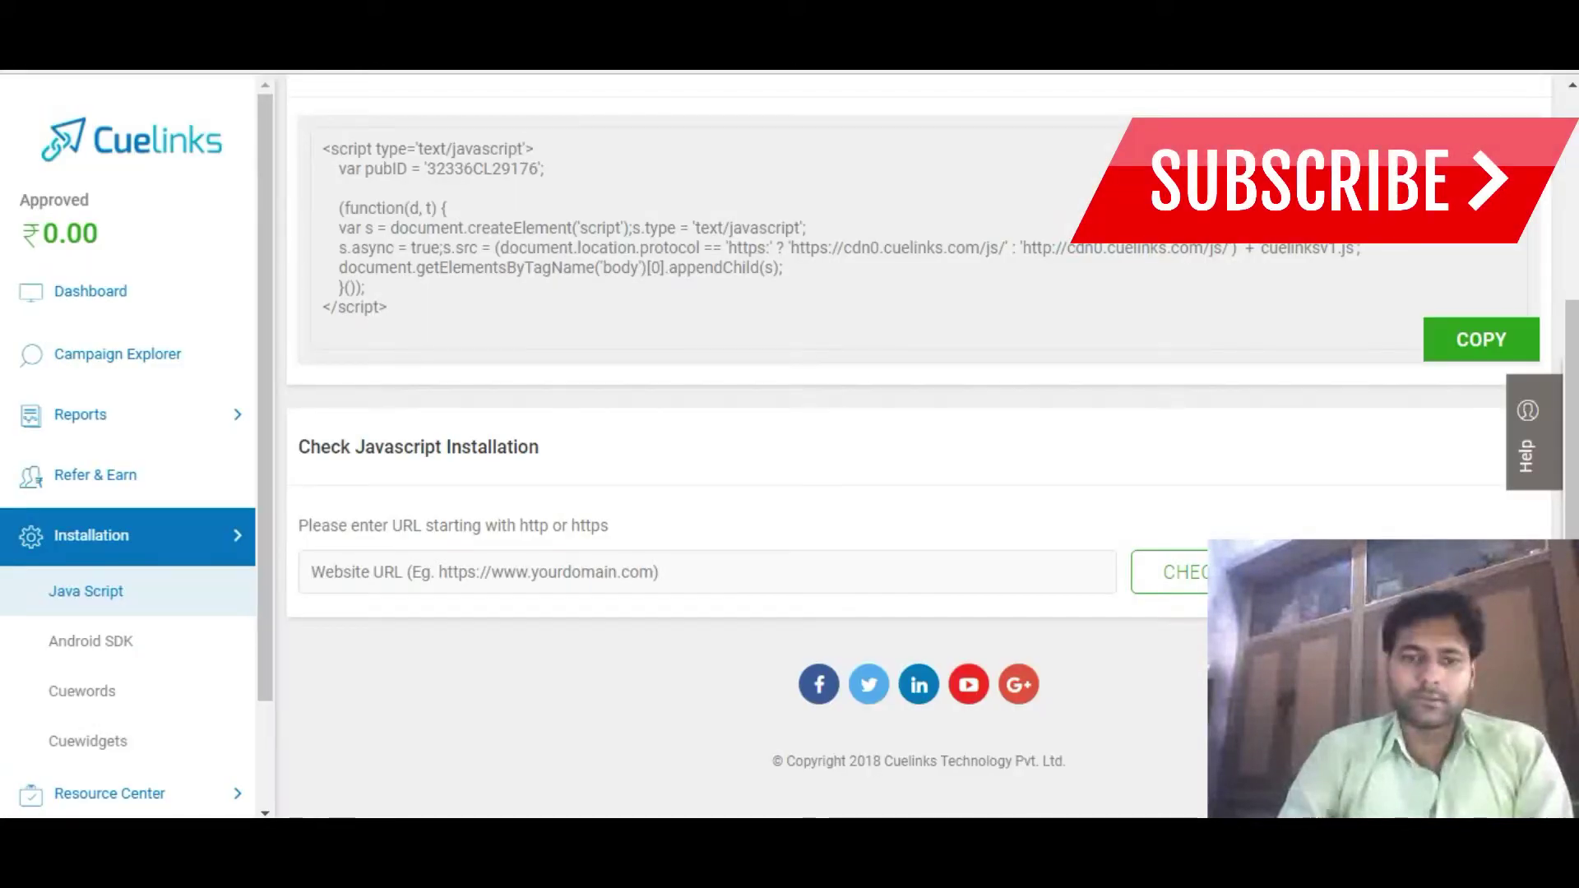
{"action": "key", "text": "Down"}
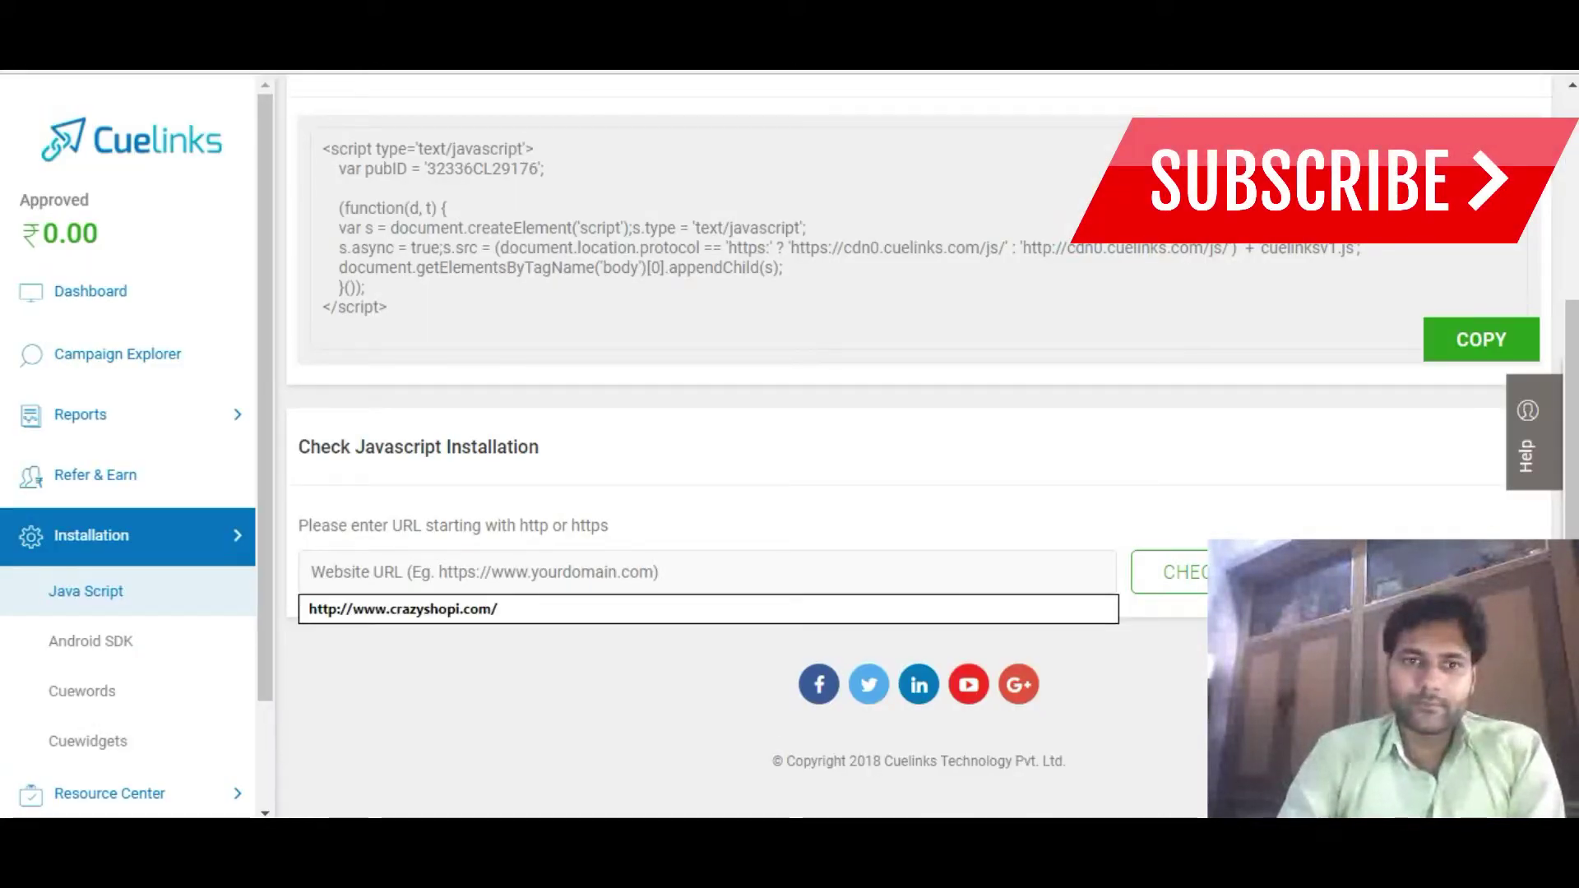
{"action": "key", "text": "Down"}
{"action": "key", "text": "Return"}
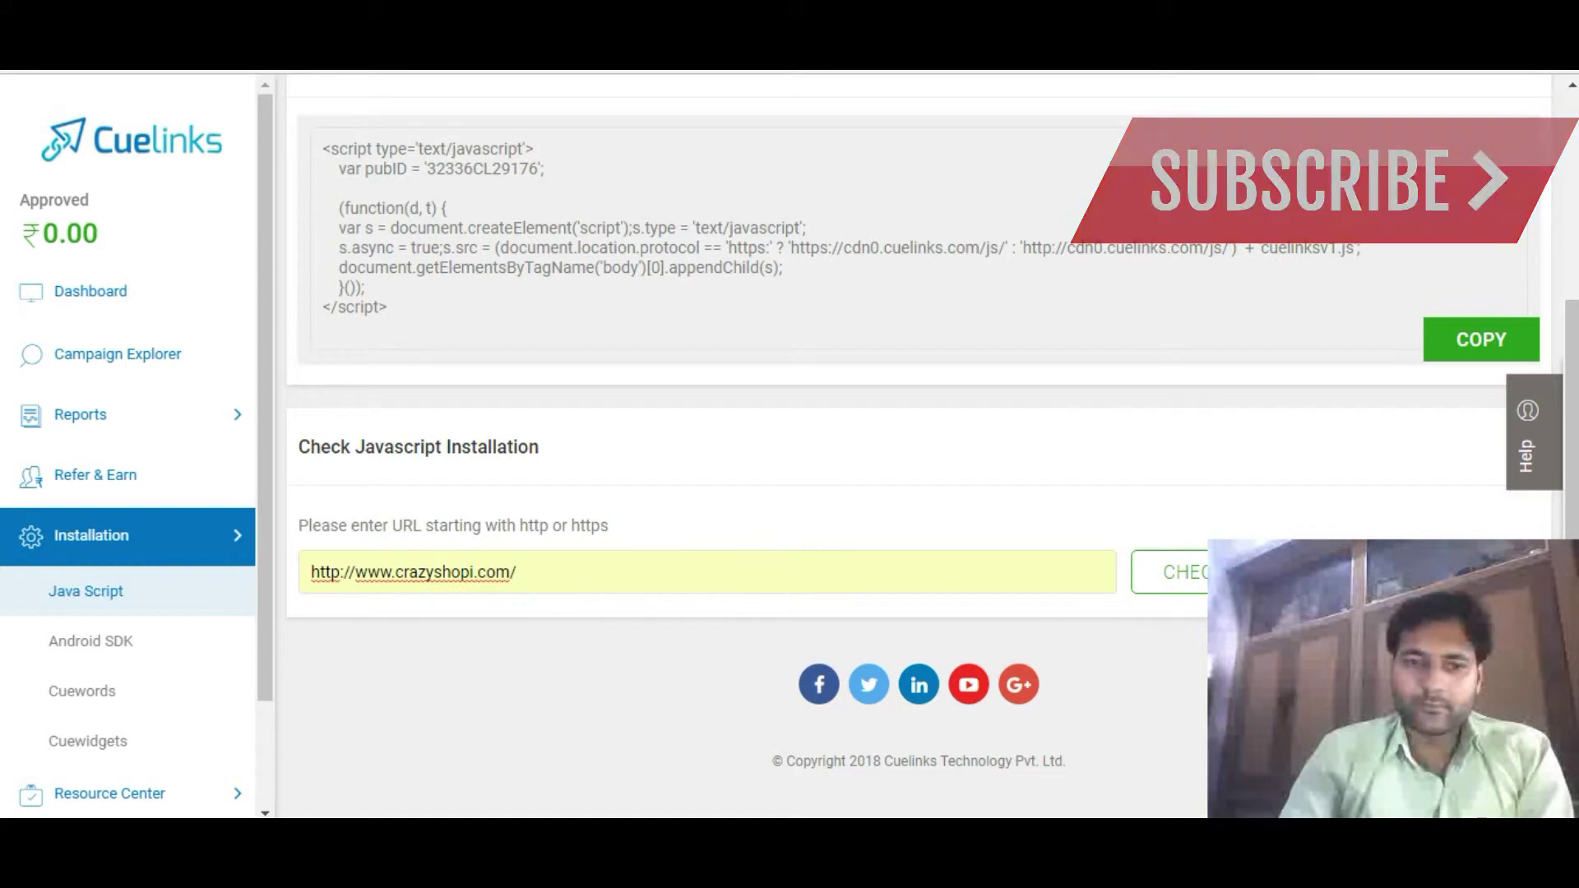
{"action": "key", "text": "Return"}
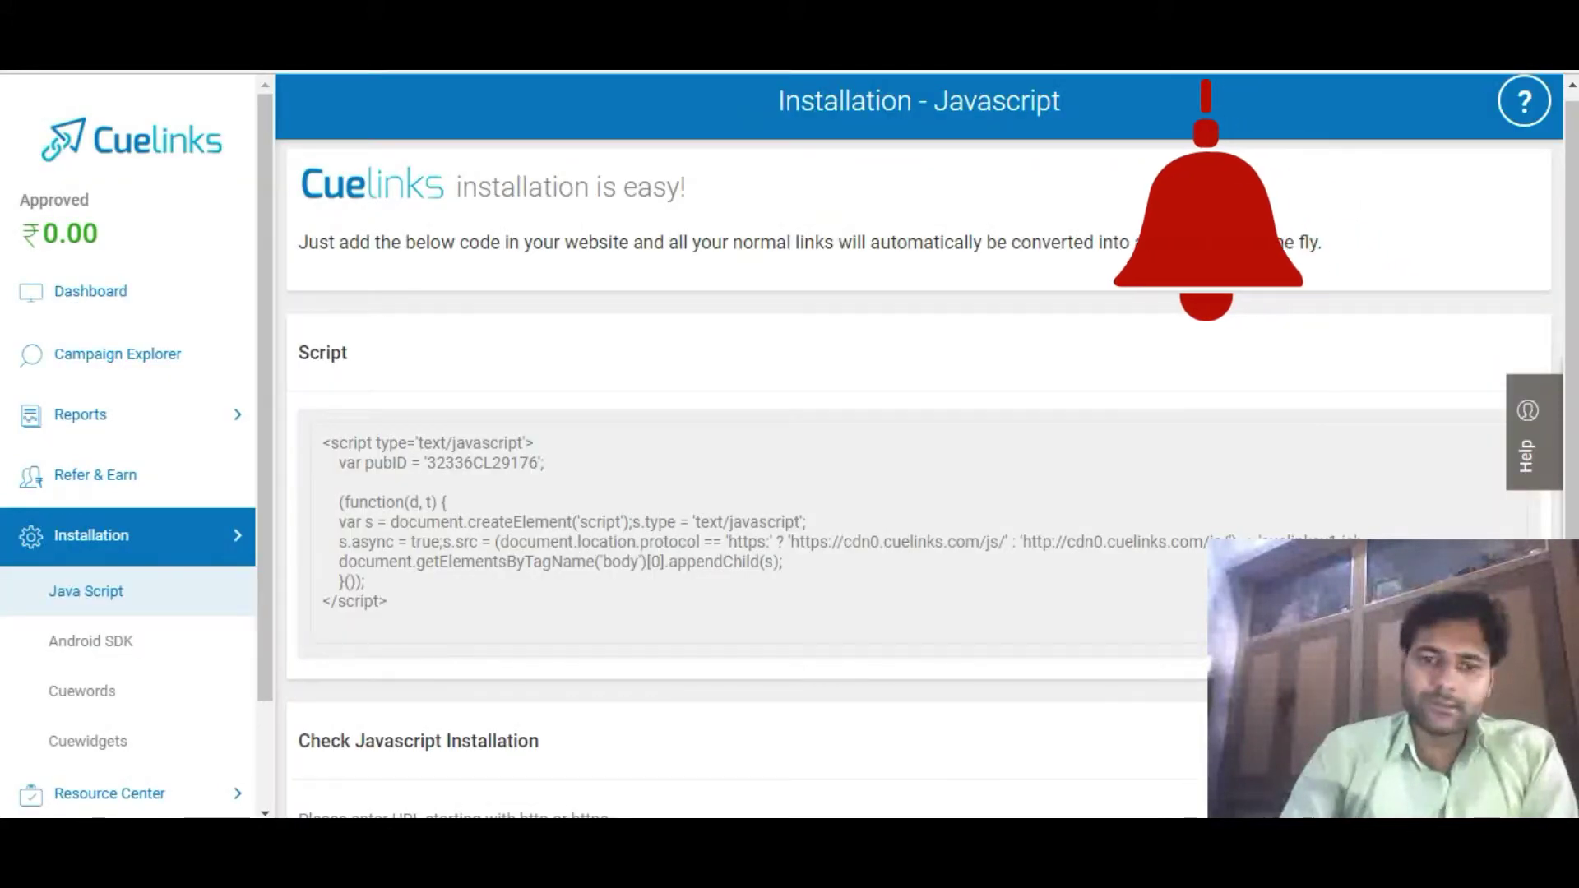
{"action": "left_click_drag", "start_coordinate": [1570, 567], "coordinate": [1570, 784]}
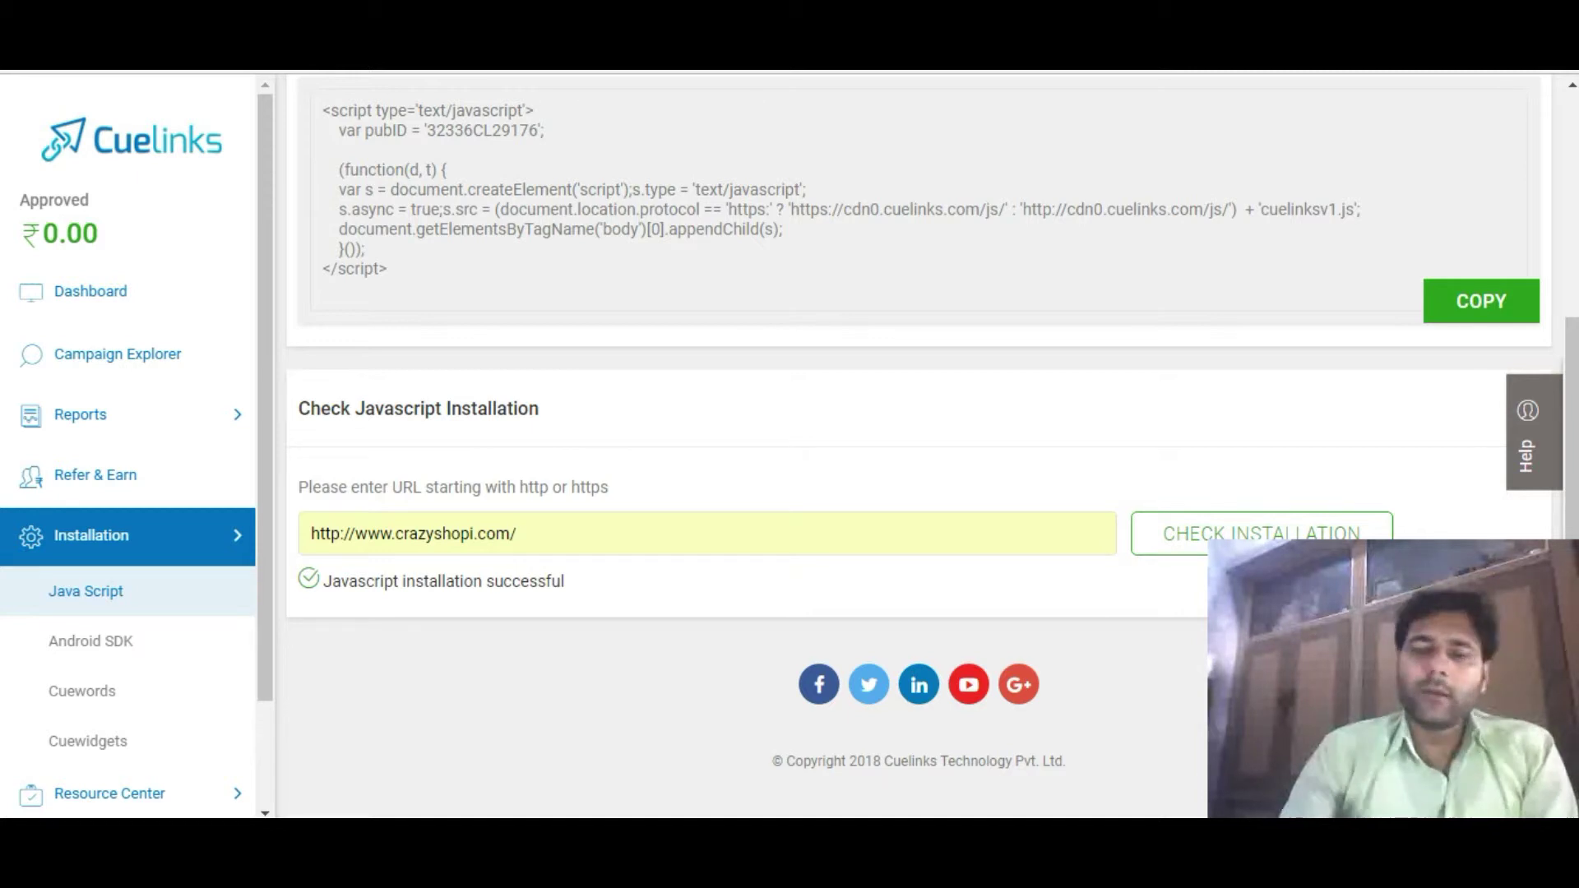
{"action": "left_click_drag", "start_coordinate": [387, 295], "coordinate": [323, 107]}
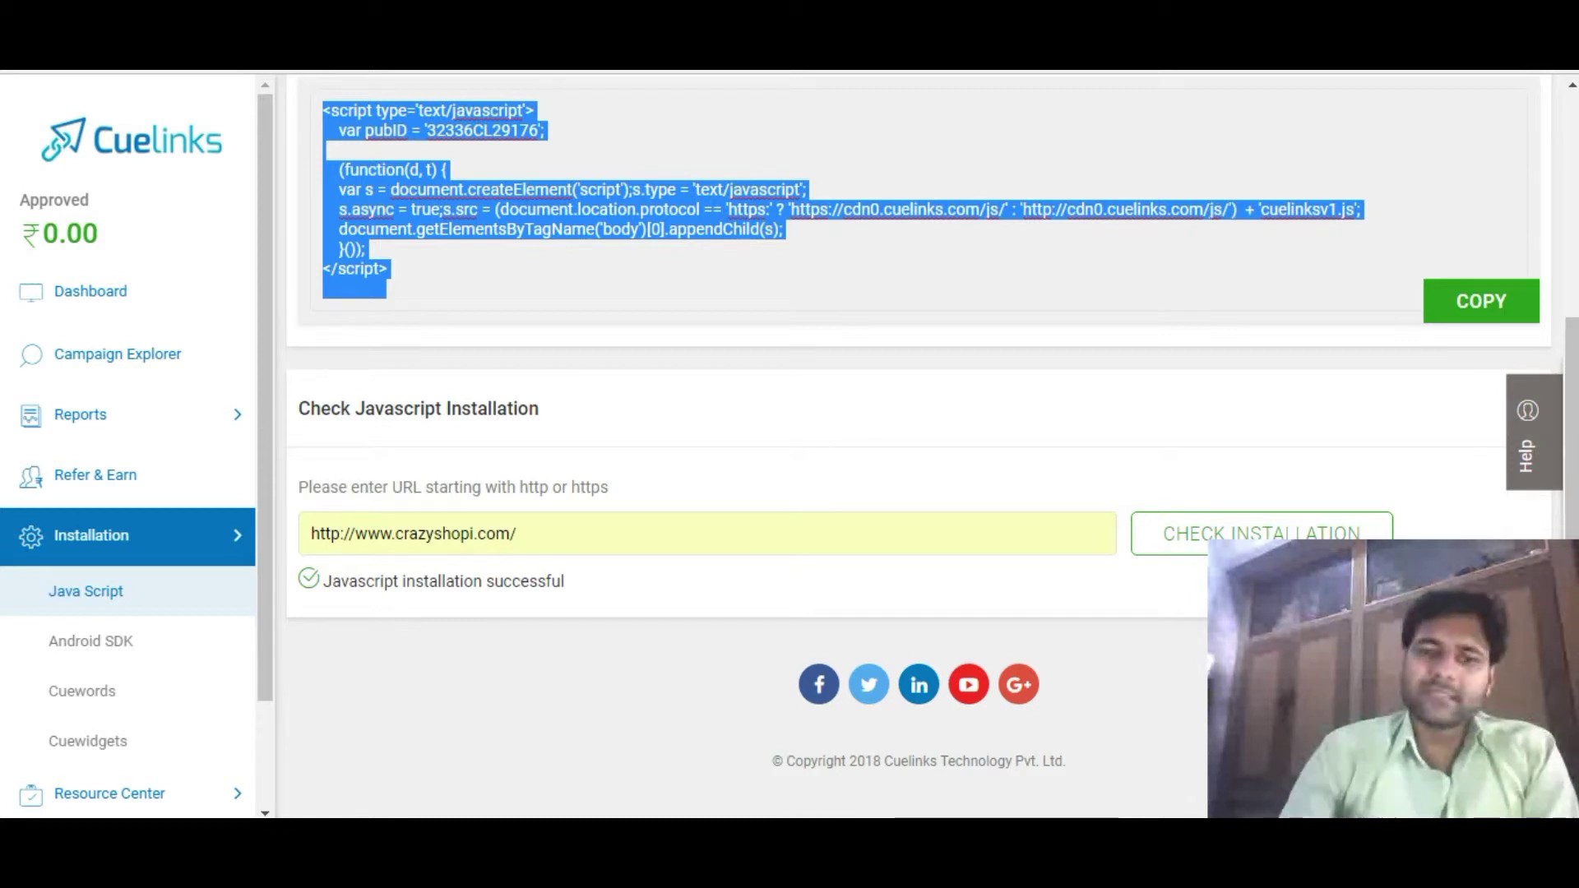
Open the Cuewords page and review its benefits section and the available Density of Words options.
{"action": "scroll", "coordinate": [127, 576], "scroll_direction": "down", "scroll_amount": 2}
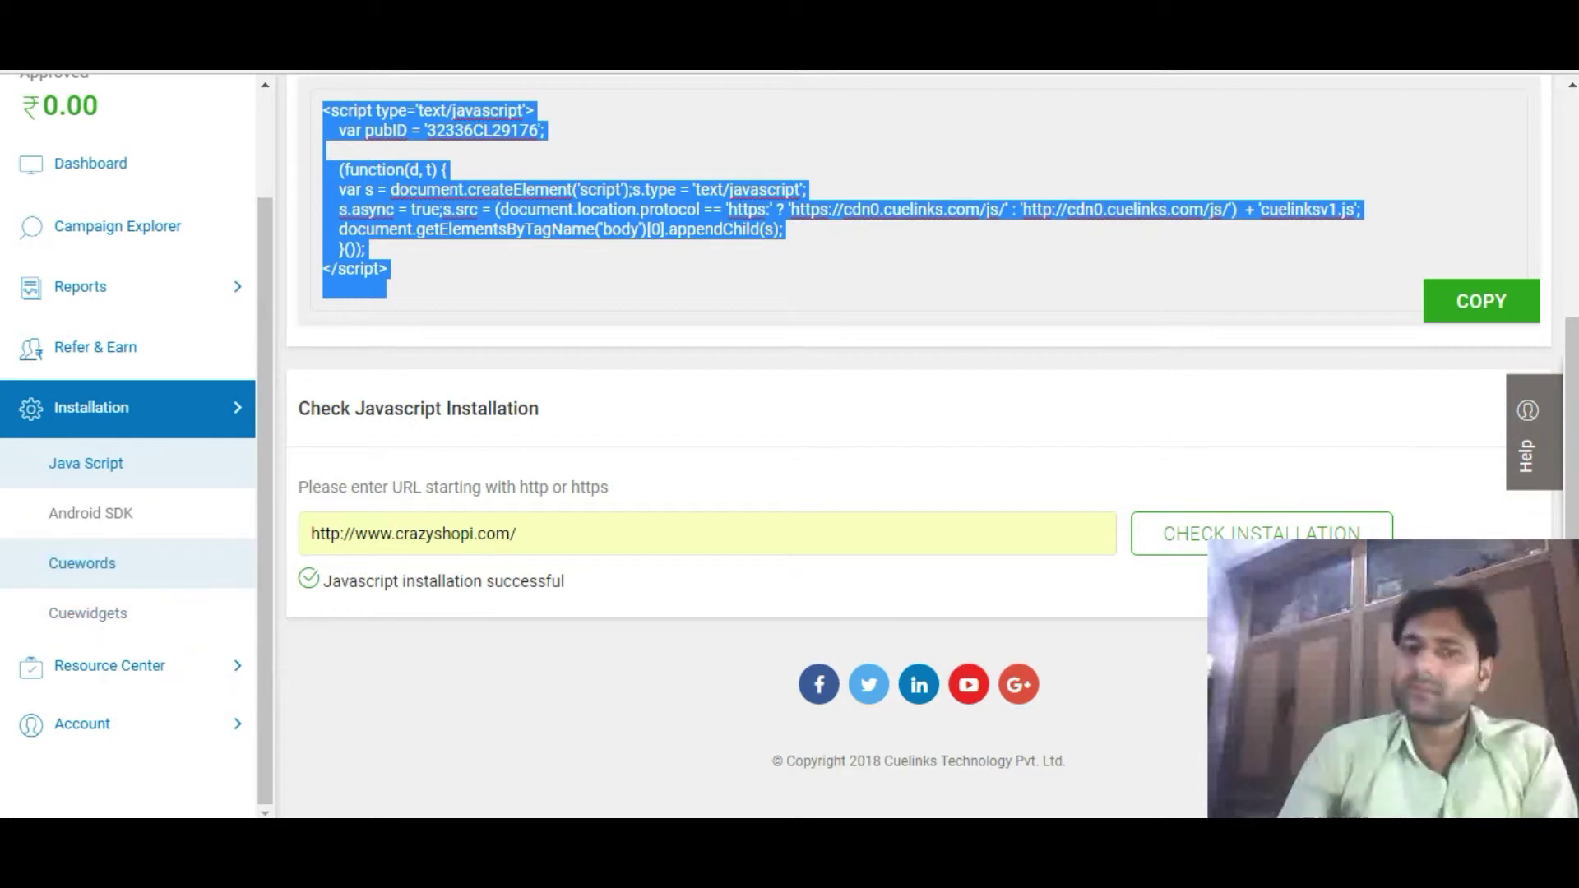
{"action": "left_click", "coordinate": [82, 562]}
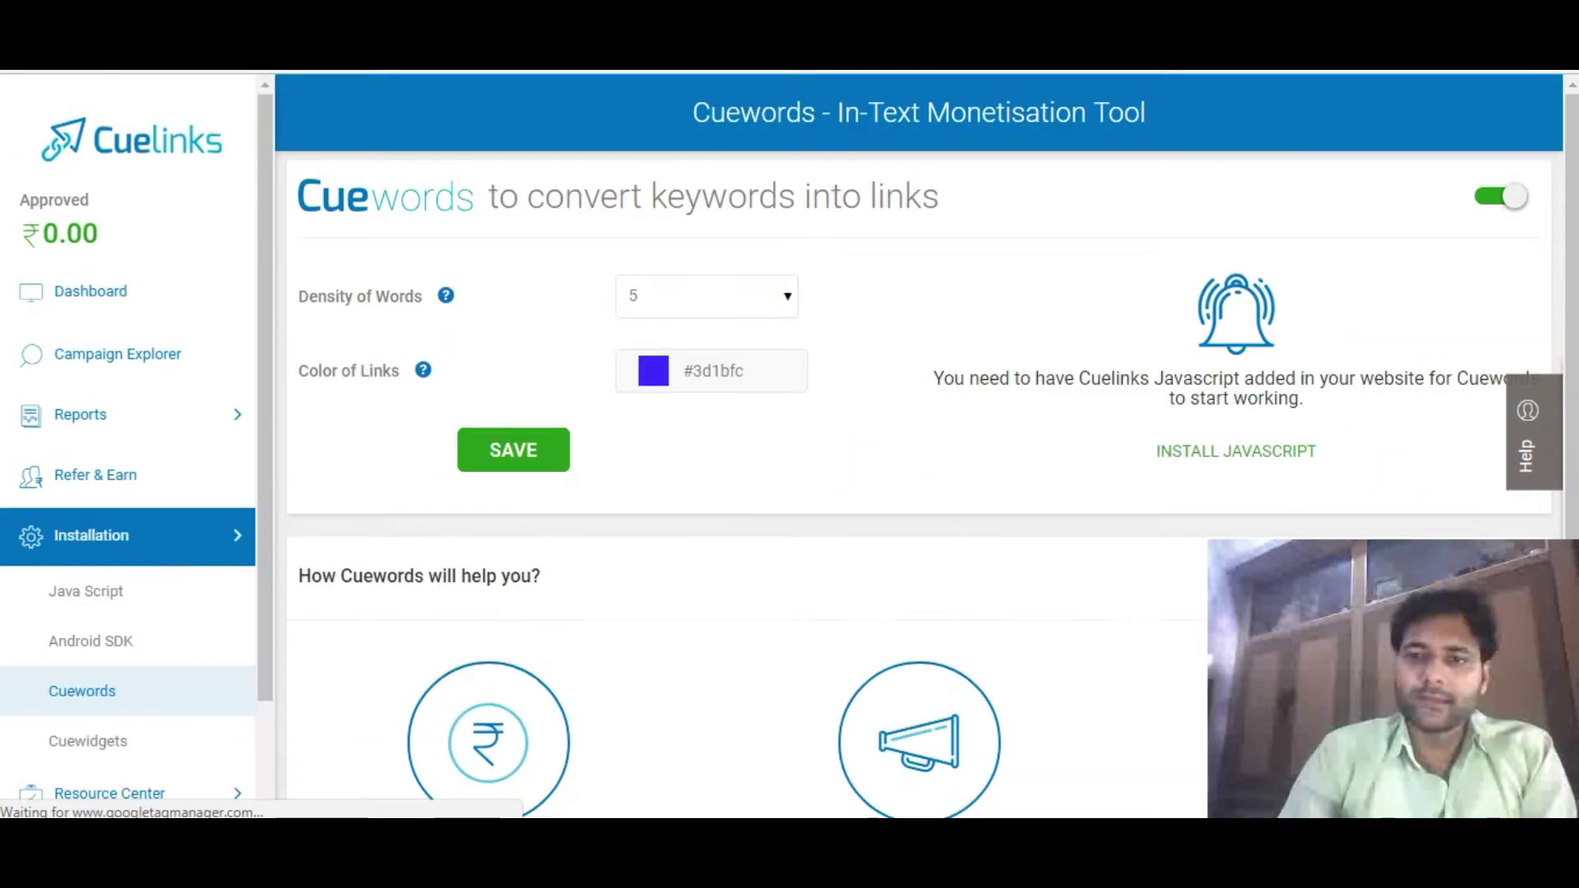
{"action": "scroll", "coordinate": [919, 444], "scroll_direction": "down", "scroll_amount": 3}
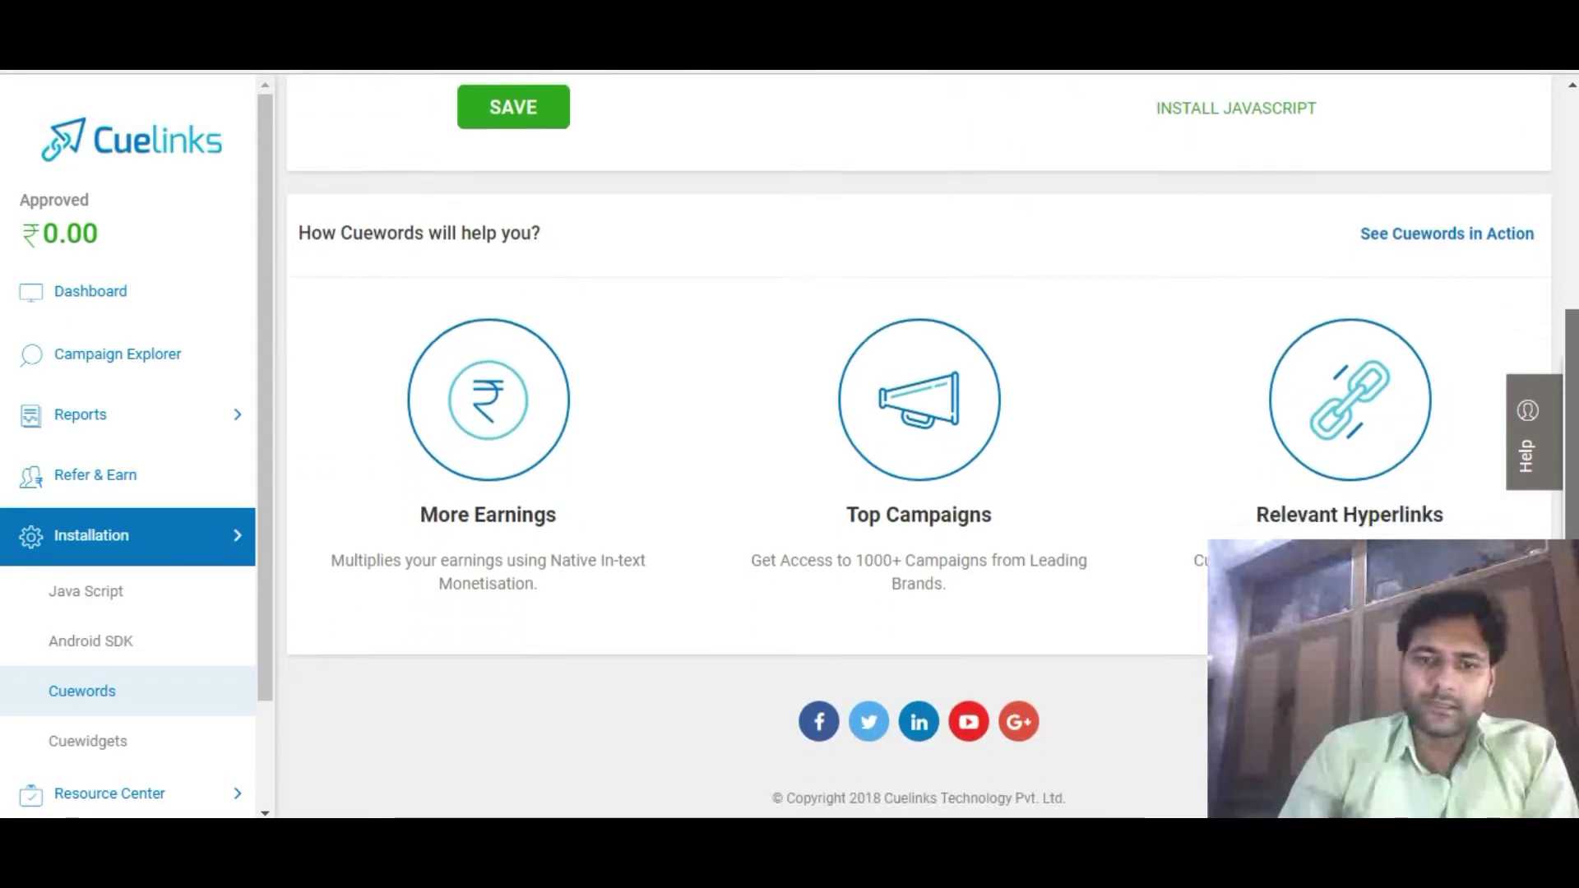
{"action": "scroll", "coordinate": [918, 444], "scroll_direction": "up", "scroll_amount": 3}
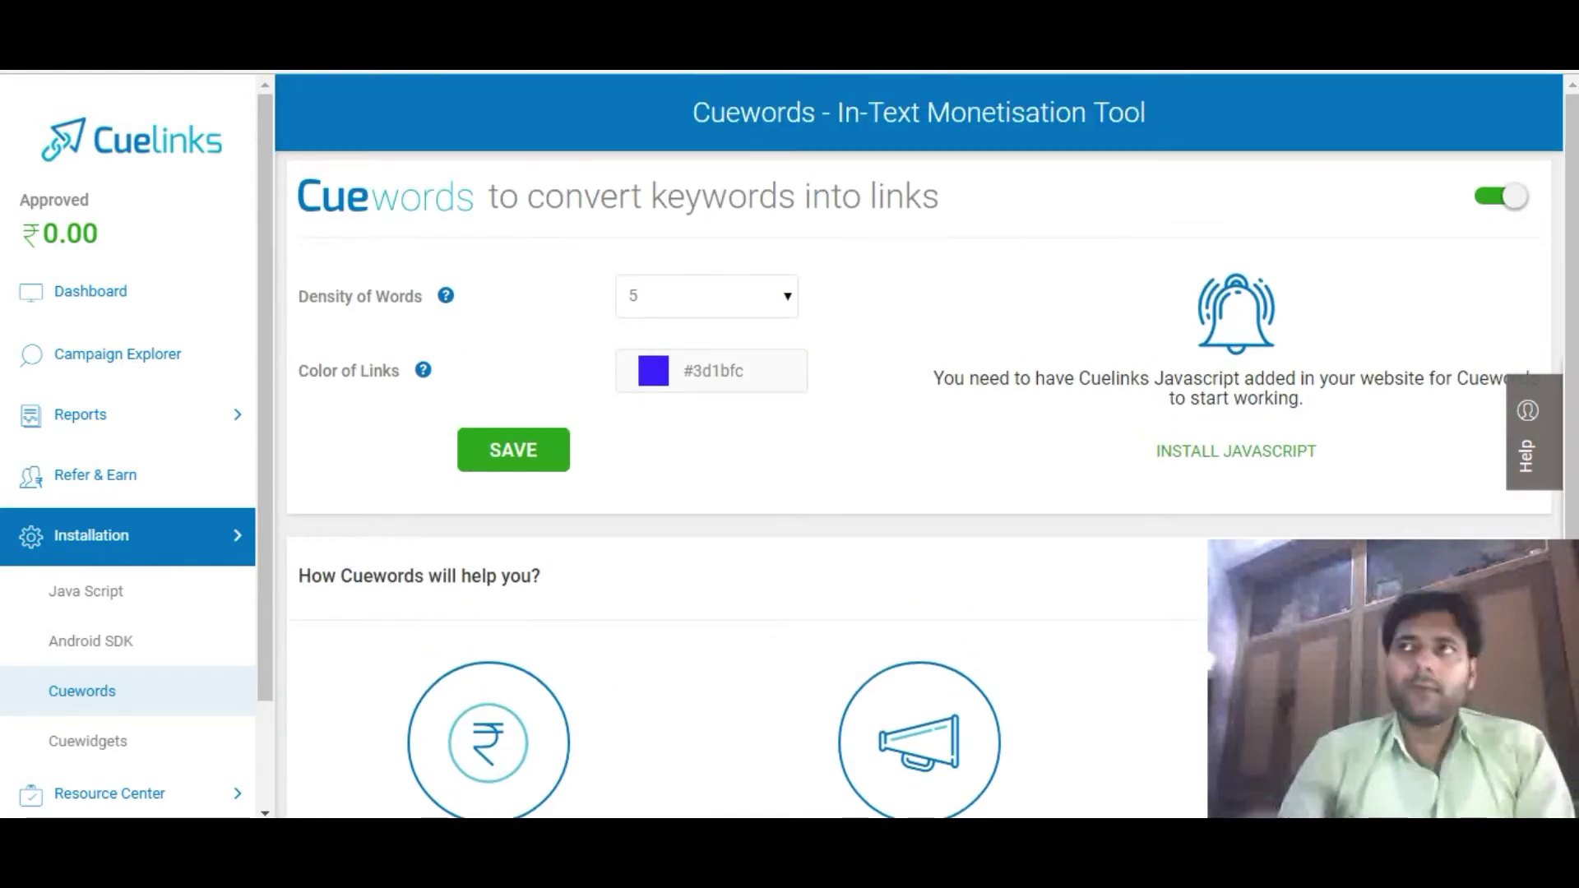
{"action": "left_click", "coordinate": [706, 296]}
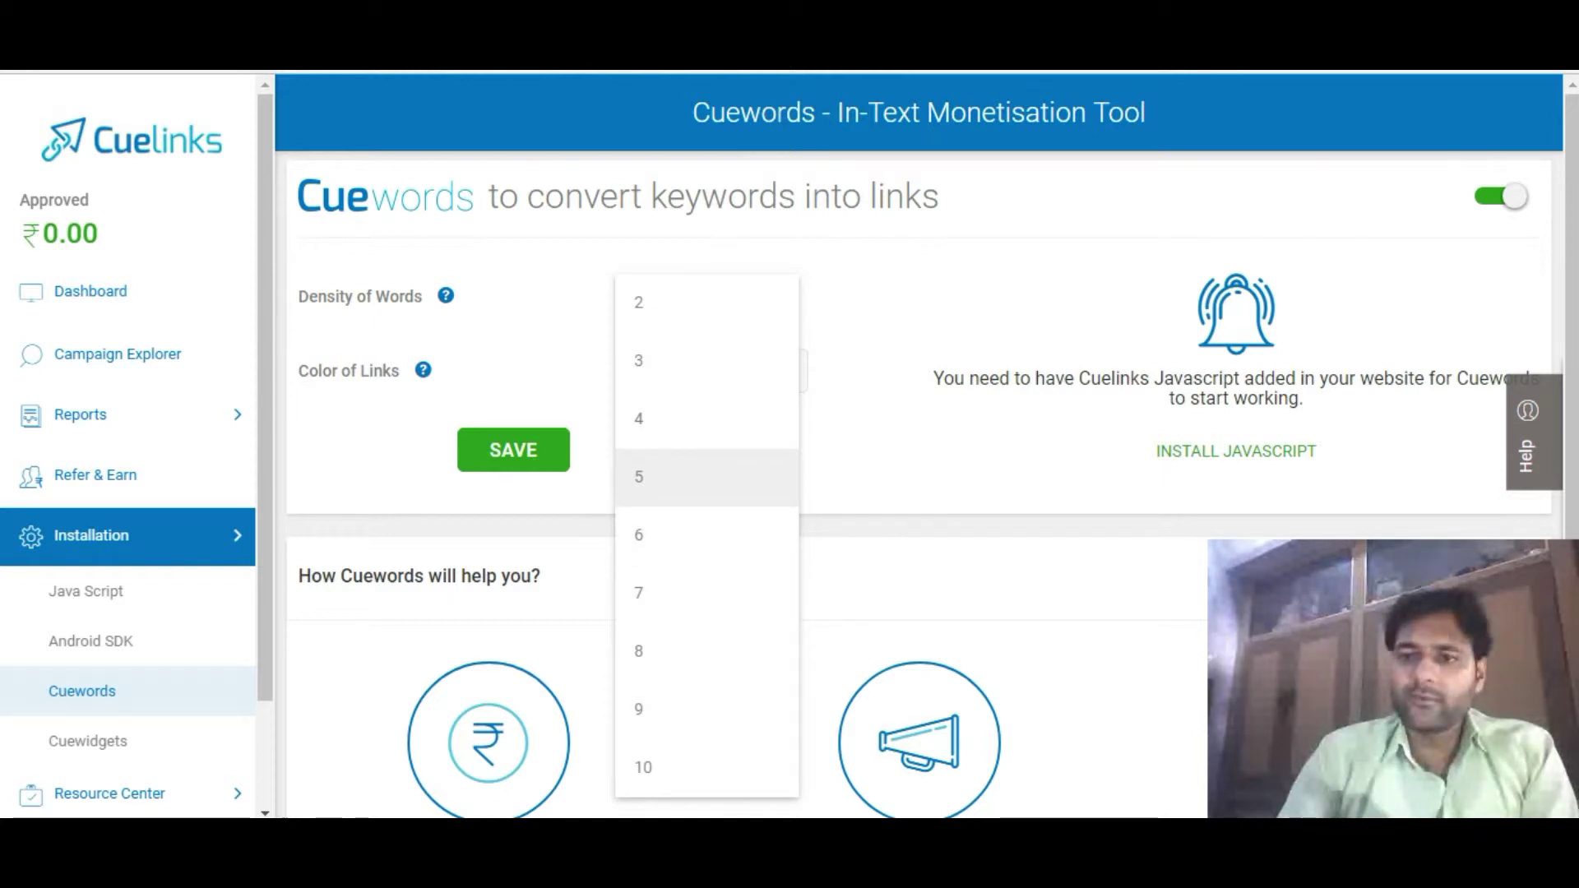
{"action": "key", "text": "Escape"}
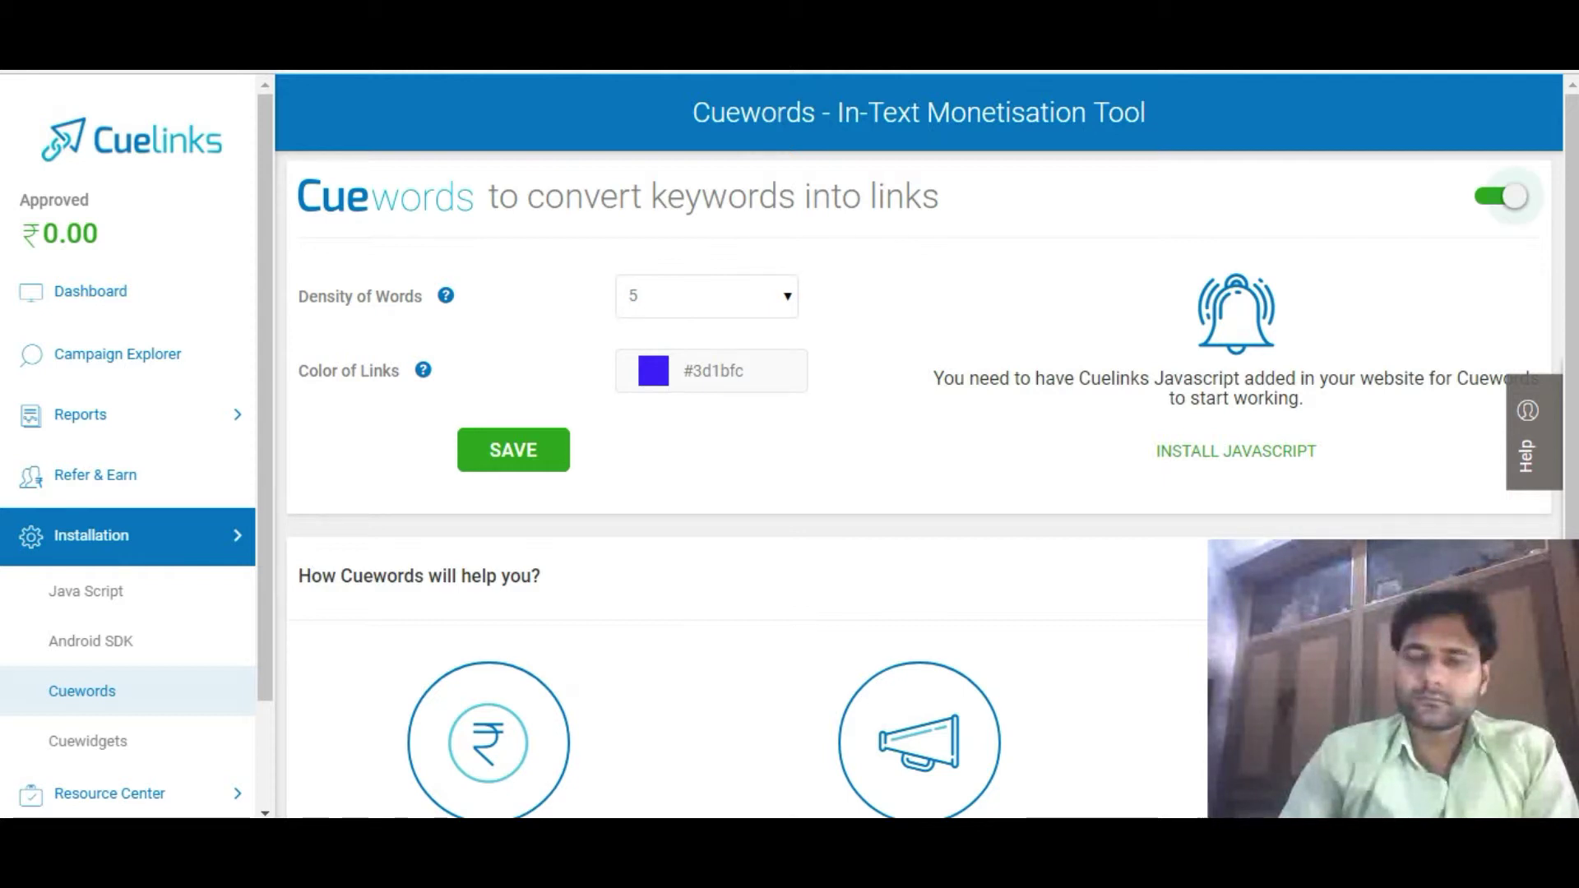
Deactivate Cuewords and activate it again.
{"action": "left_click", "coordinate": [1513, 195]}
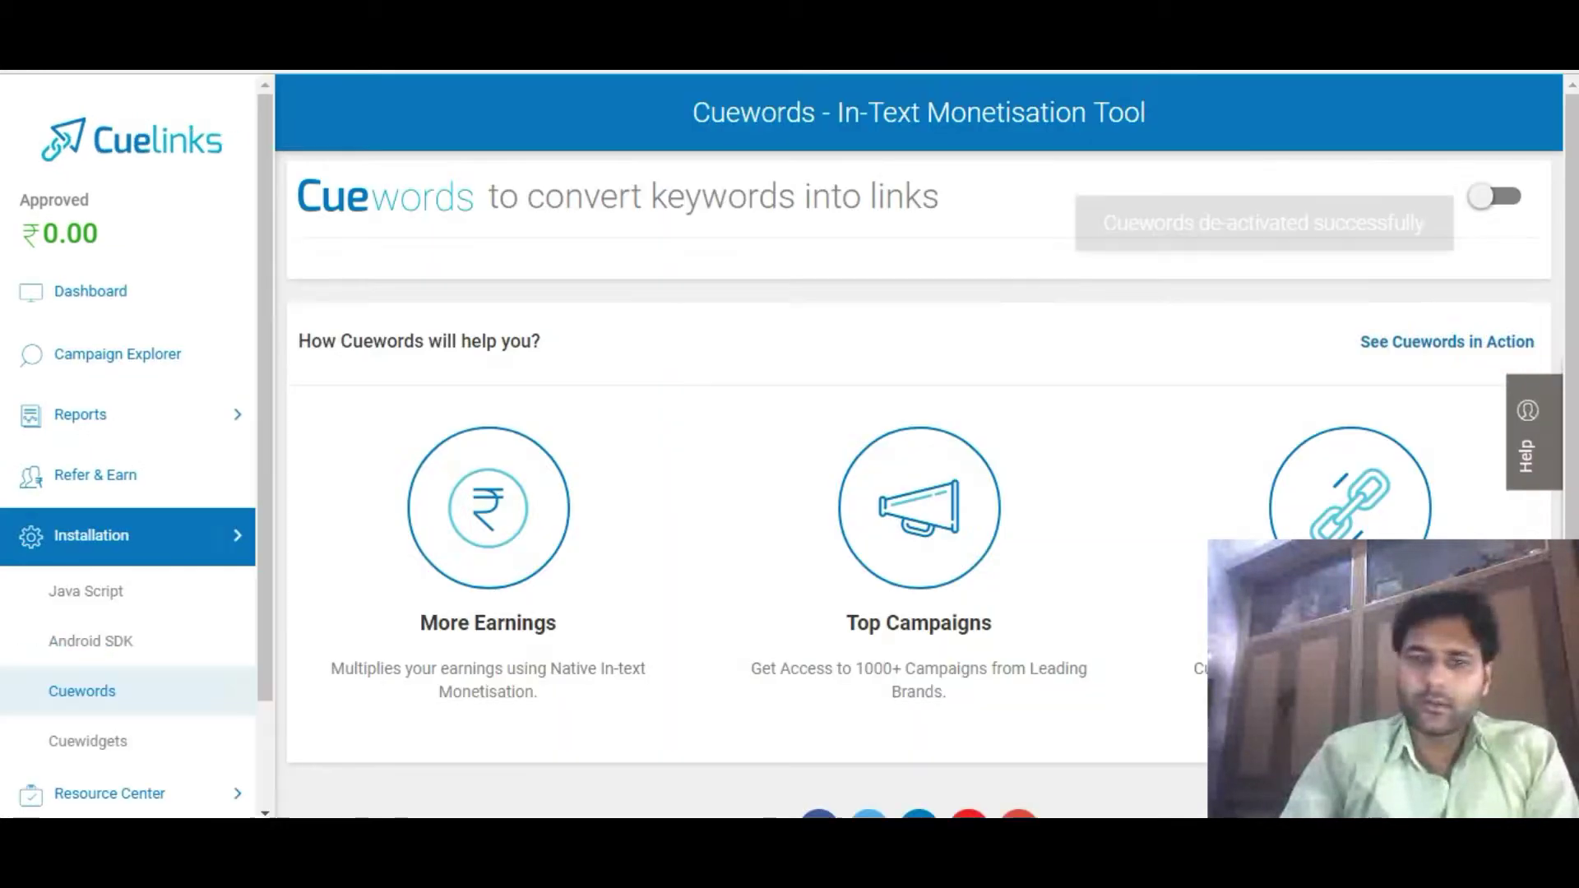
{"action": "left_click", "coordinate": [1494, 196]}
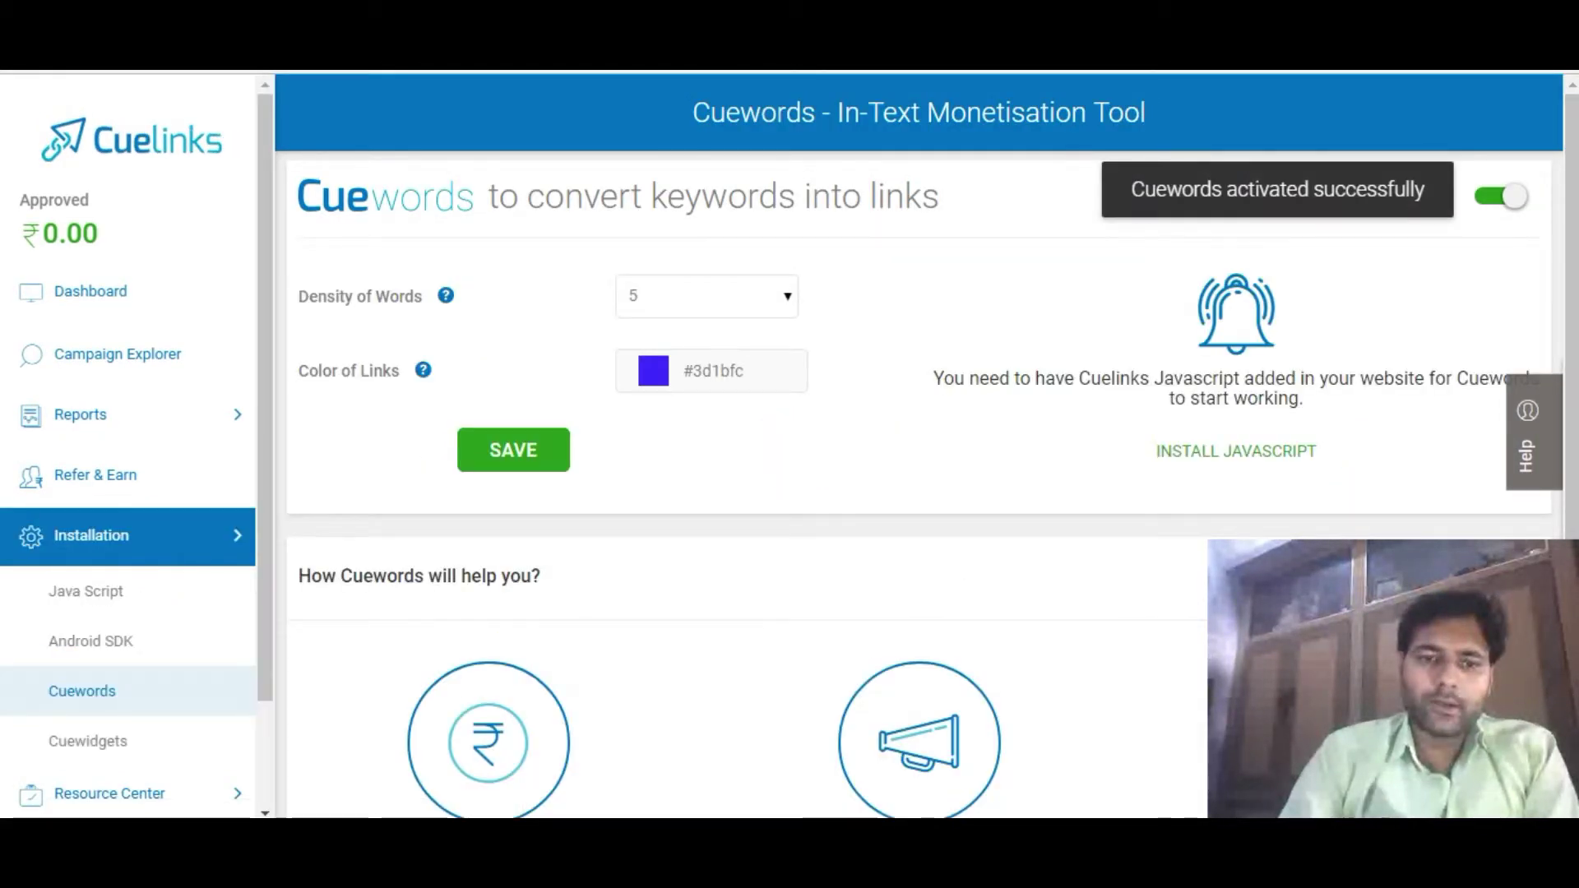
Open the Cuewords in Action demo and run the keyword conversion on the Ecommerce sample text.
{"action": "scroll", "coordinate": [926, 457], "scroll_direction": "down", "scroll_amount": 1}
{"action": "scroll", "coordinate": [926, 456], "scroll_direction": "down", "scroll_amount": 3}
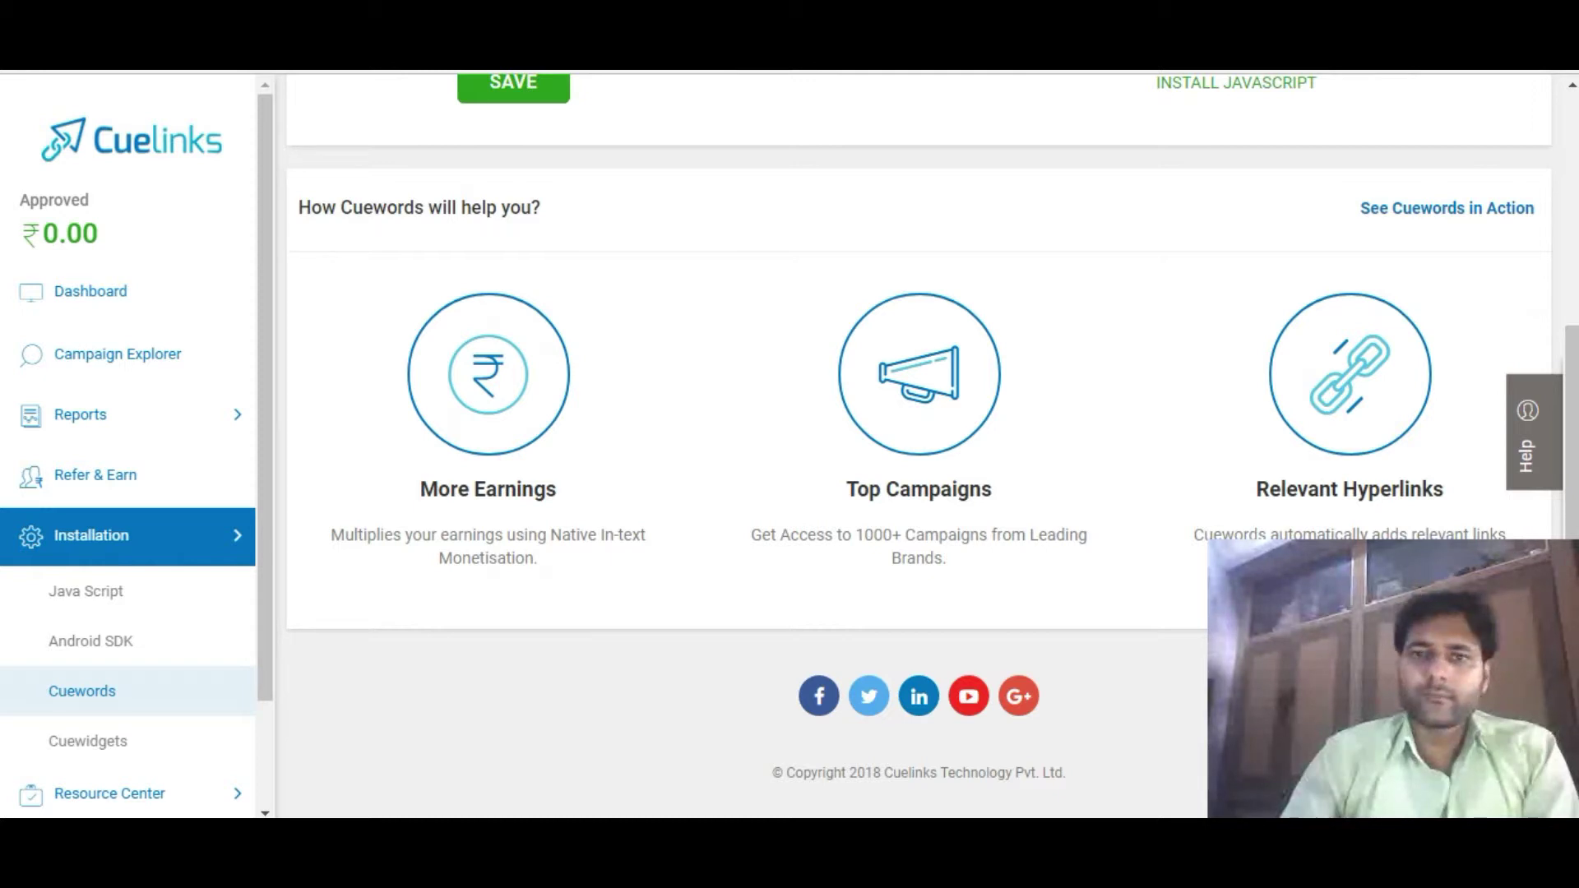
{"action": "double_click", "coordinate": [1297, 488]}
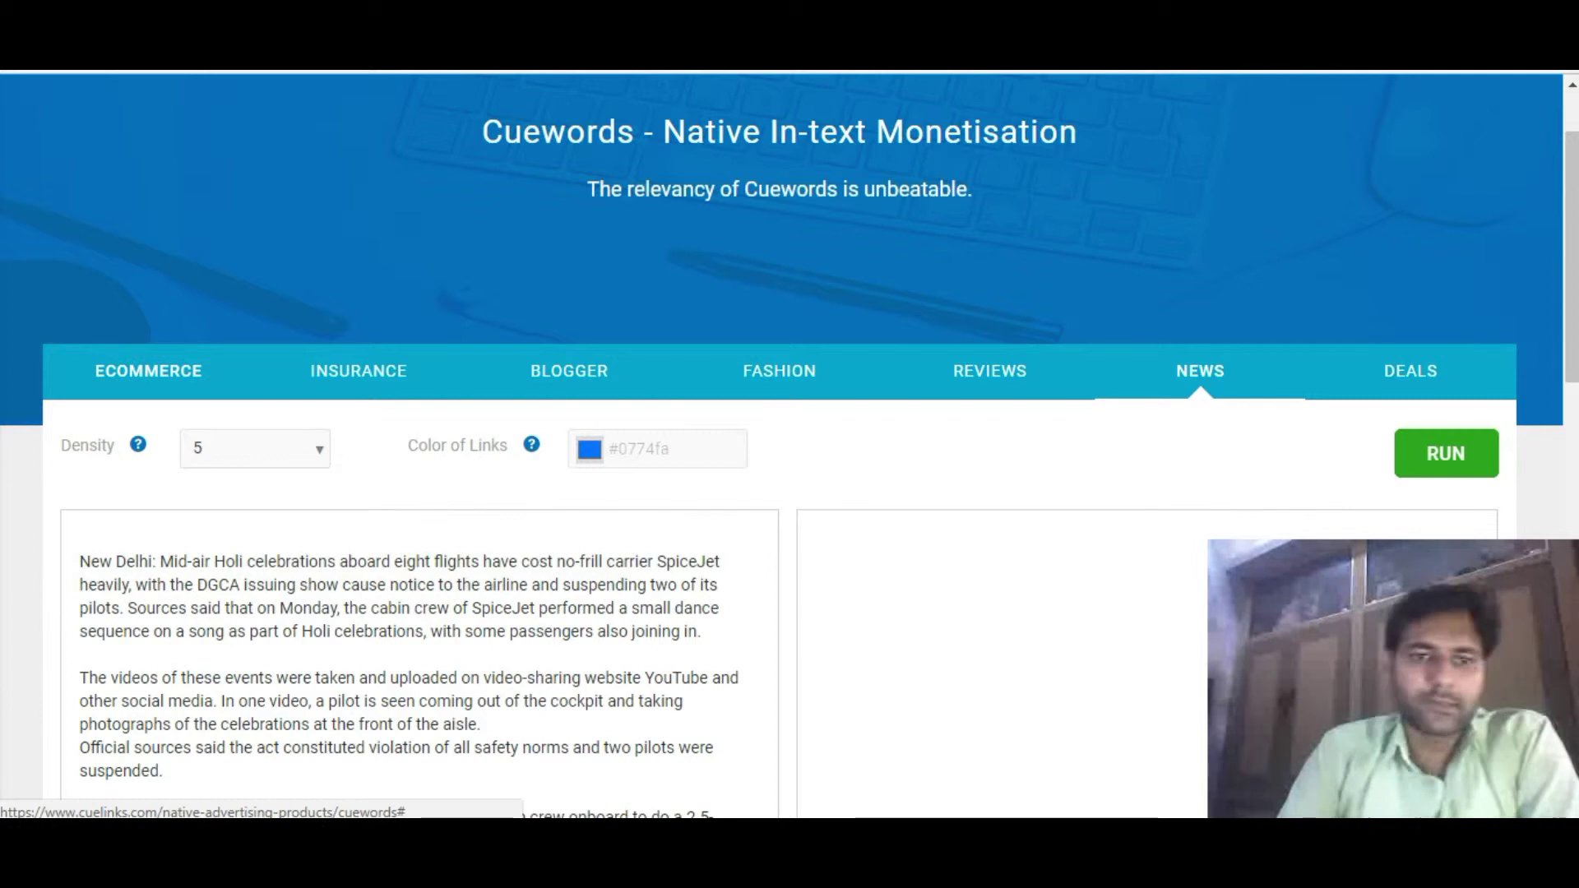
{"action": "left_click", "coordinate": [148, 371]}
{"action": "scroll", "coordinate": [790, 444], "scroll_direction": "down", "scroll_amount": 3}
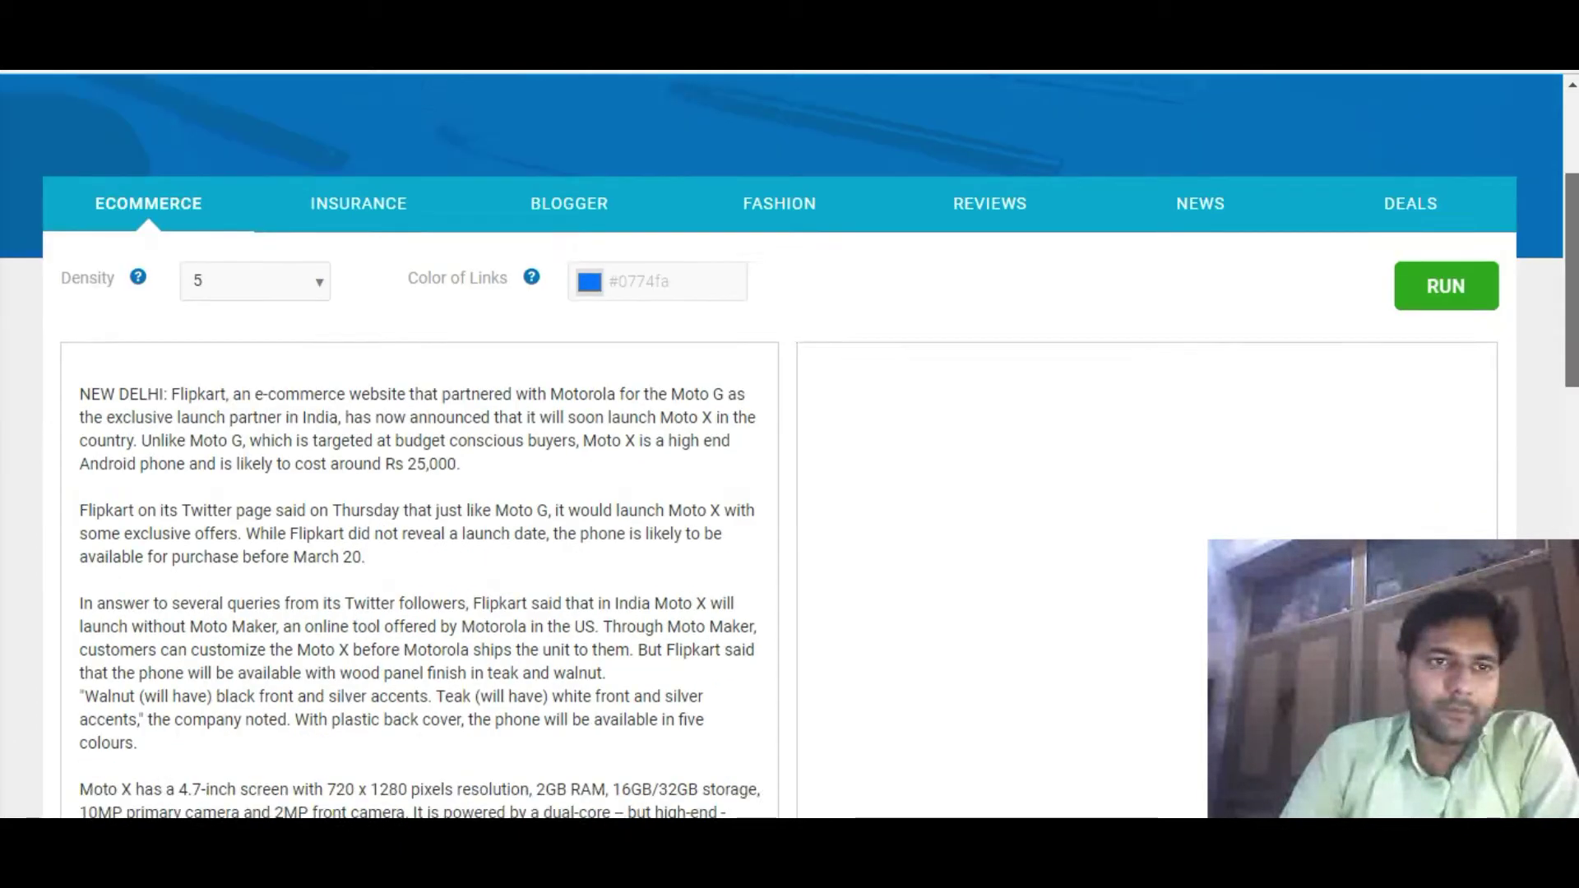
{"action": "left_click", "coordinate": [1445, 221]}
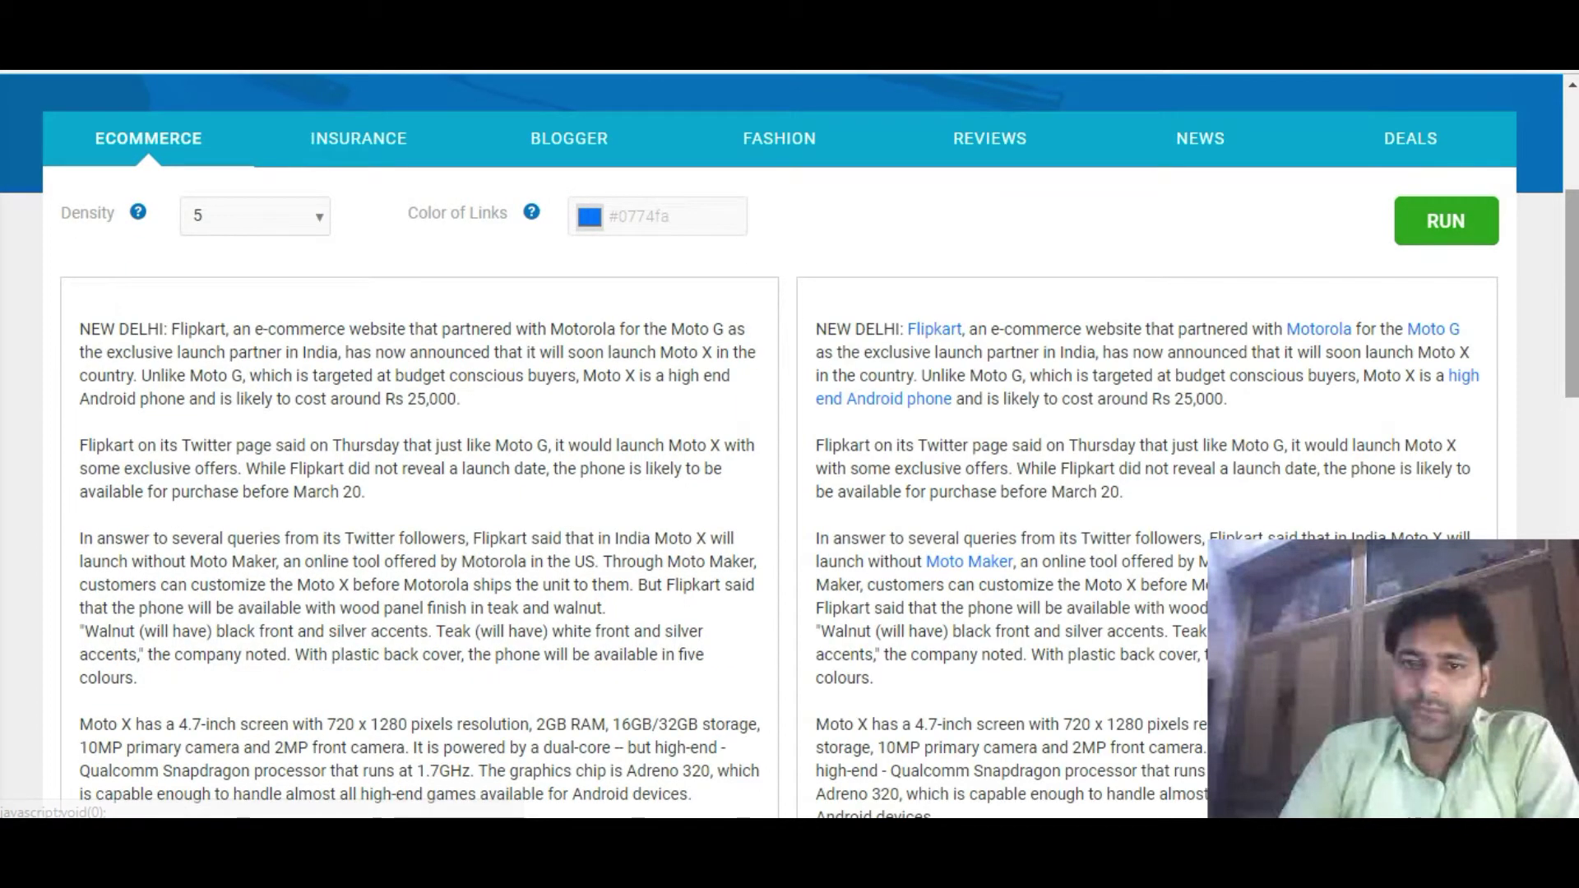
Compare the original Ecommerce sample text with its converted version and examine which keywords became links.
{"action": "scroll", "coordinate": [790, 444], "scroll_direction": "down", "scroll_amount": 1}
{"action": "scroll", "coordinate": [789, 444], "scroll_direction": "up", "scroll_amount": 1}
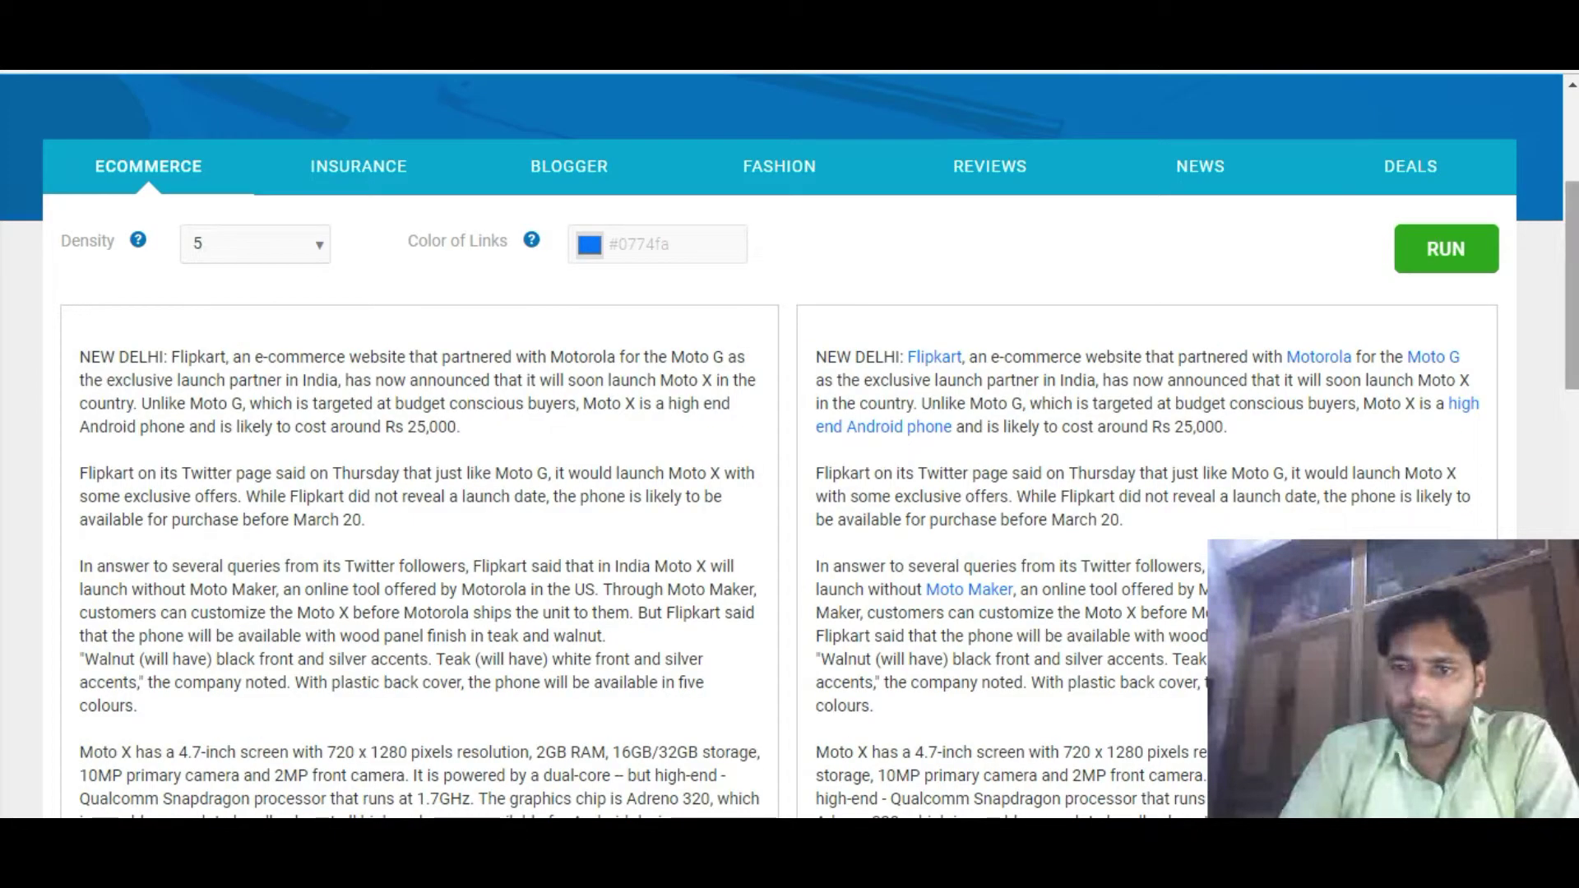
{"action": "scroll", "coordinate": [789, 444], "scroll_direction": "down", "scroll_amount": 2}
{"action": "scroll", "coordinate": [789, 444], "scroll_direction": "down", "scroll_amount": 3}
{"action": "scroll", "coordinate": [789, 444], "scroll_direction": "up", "scroll_amount": 2}
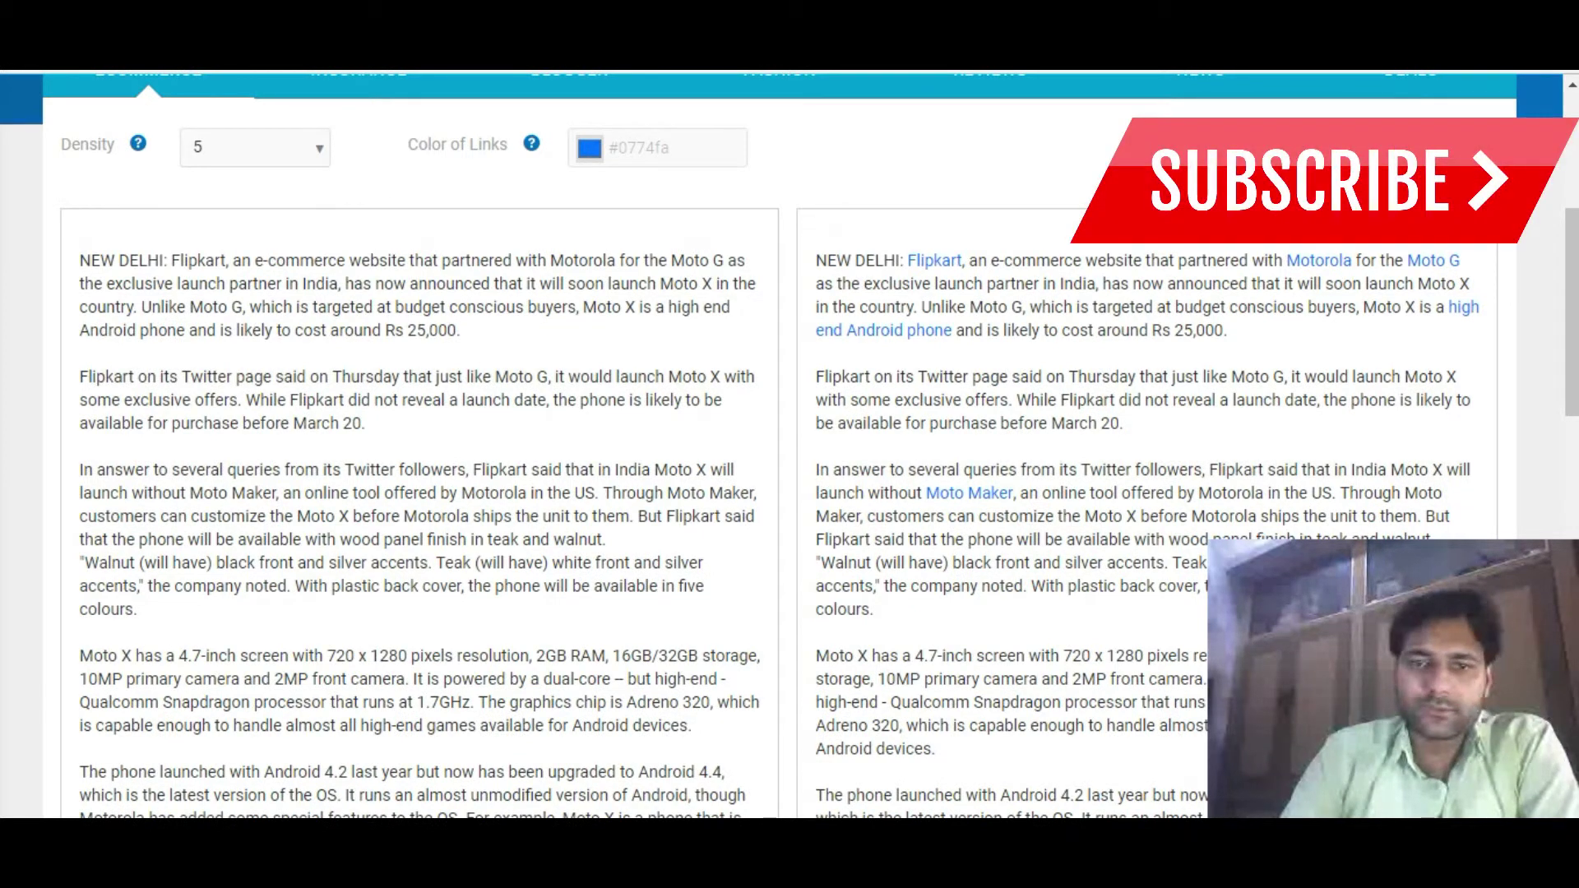
{"action": "scroll", "coordinate": [789, 444], "scroll_direction": "down", "scroll_amount": 8}
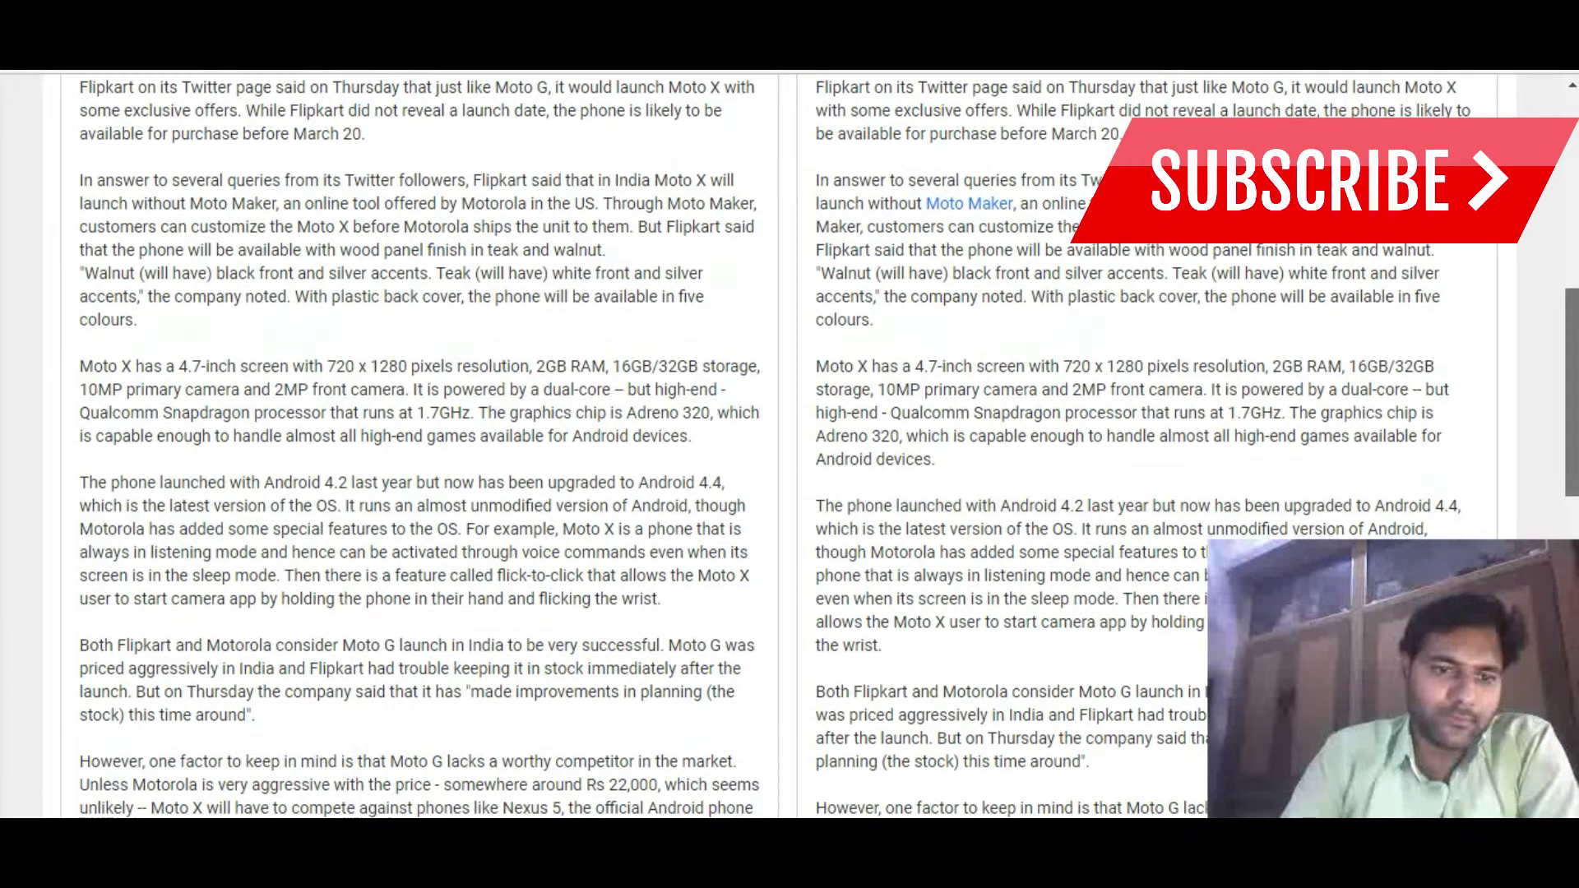
{"action": "scroll", "coordinate": [789, 444], "scroll_direction": "up", "scroll_amount": 10}
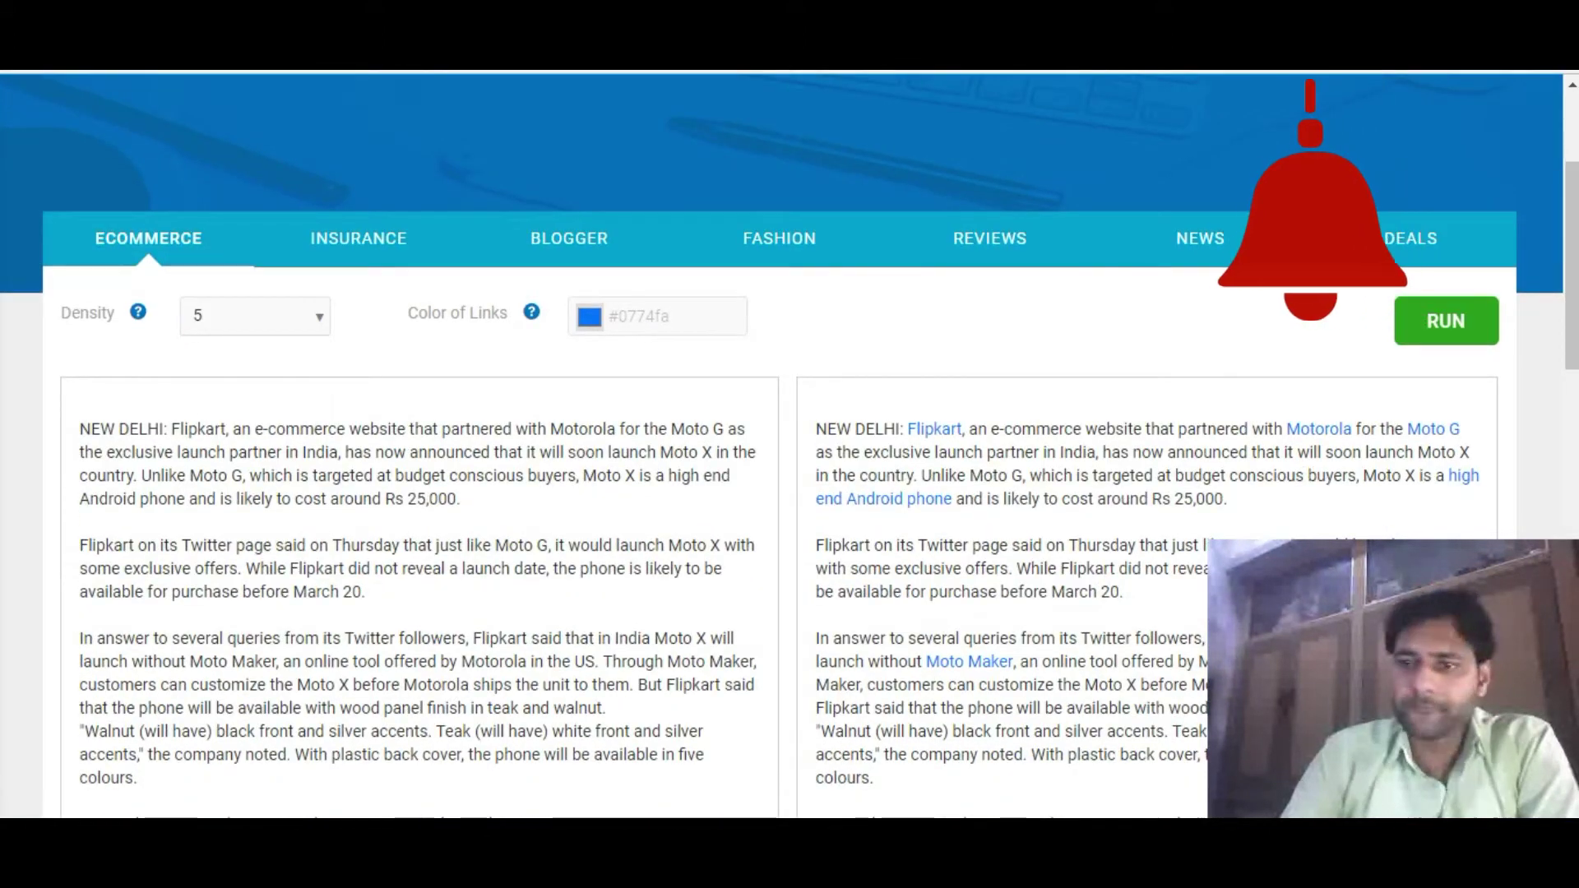
Set the demo's density to 10 and run the conversion on the Ecommerce sample again.
{"action": "left_click", "coordinate": [254, 316]}
{"action": "left_click", "coordinate": [254, 711]}
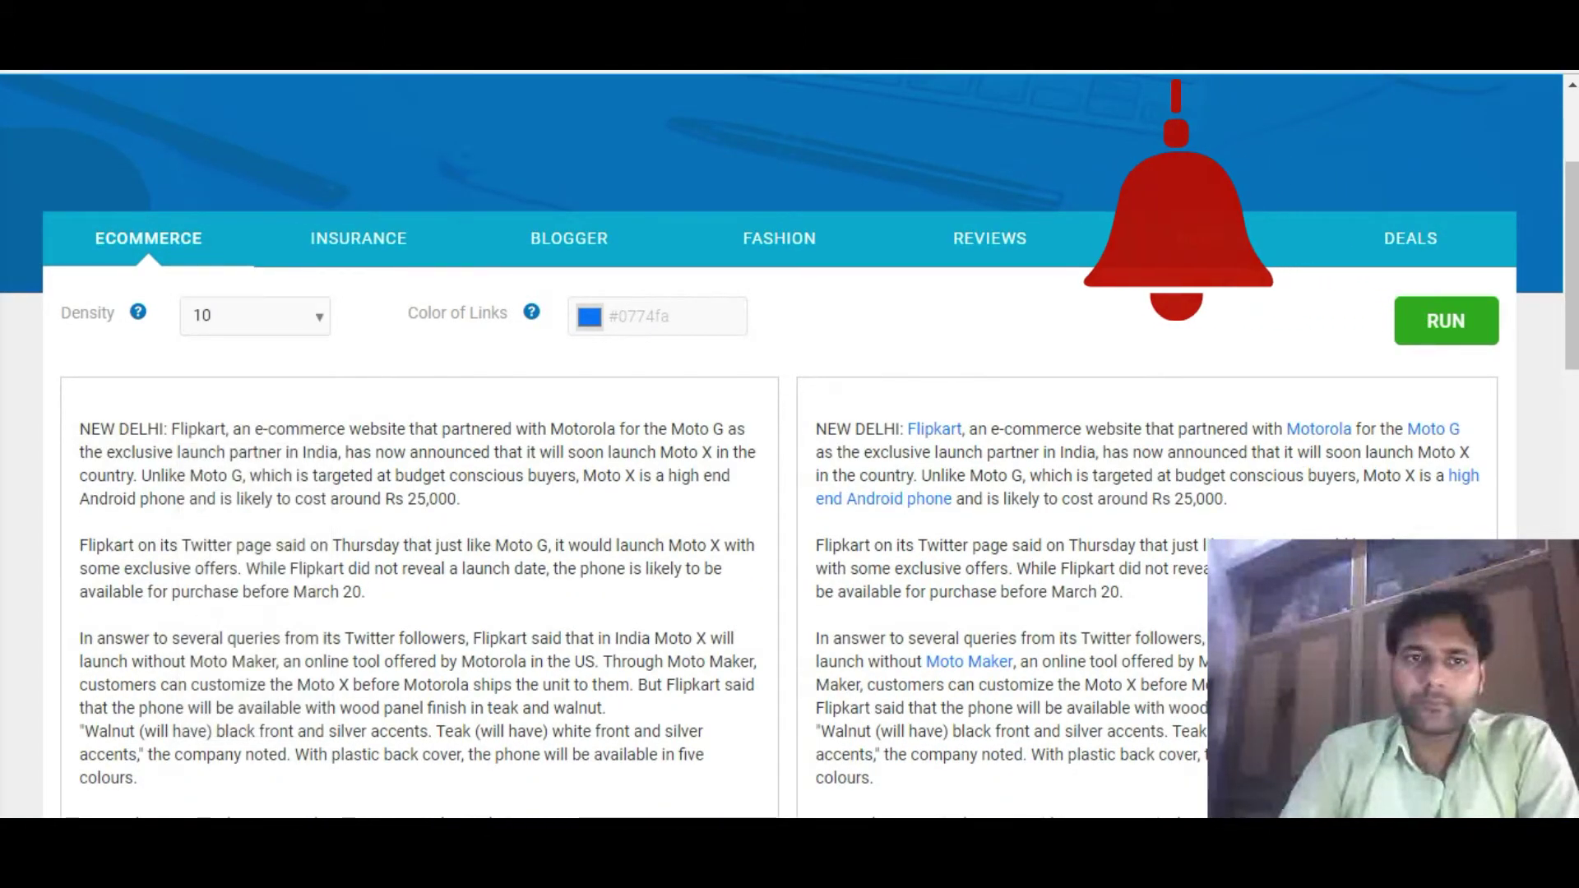
{"action": "left_click", "coordinate": [1445, 320]}
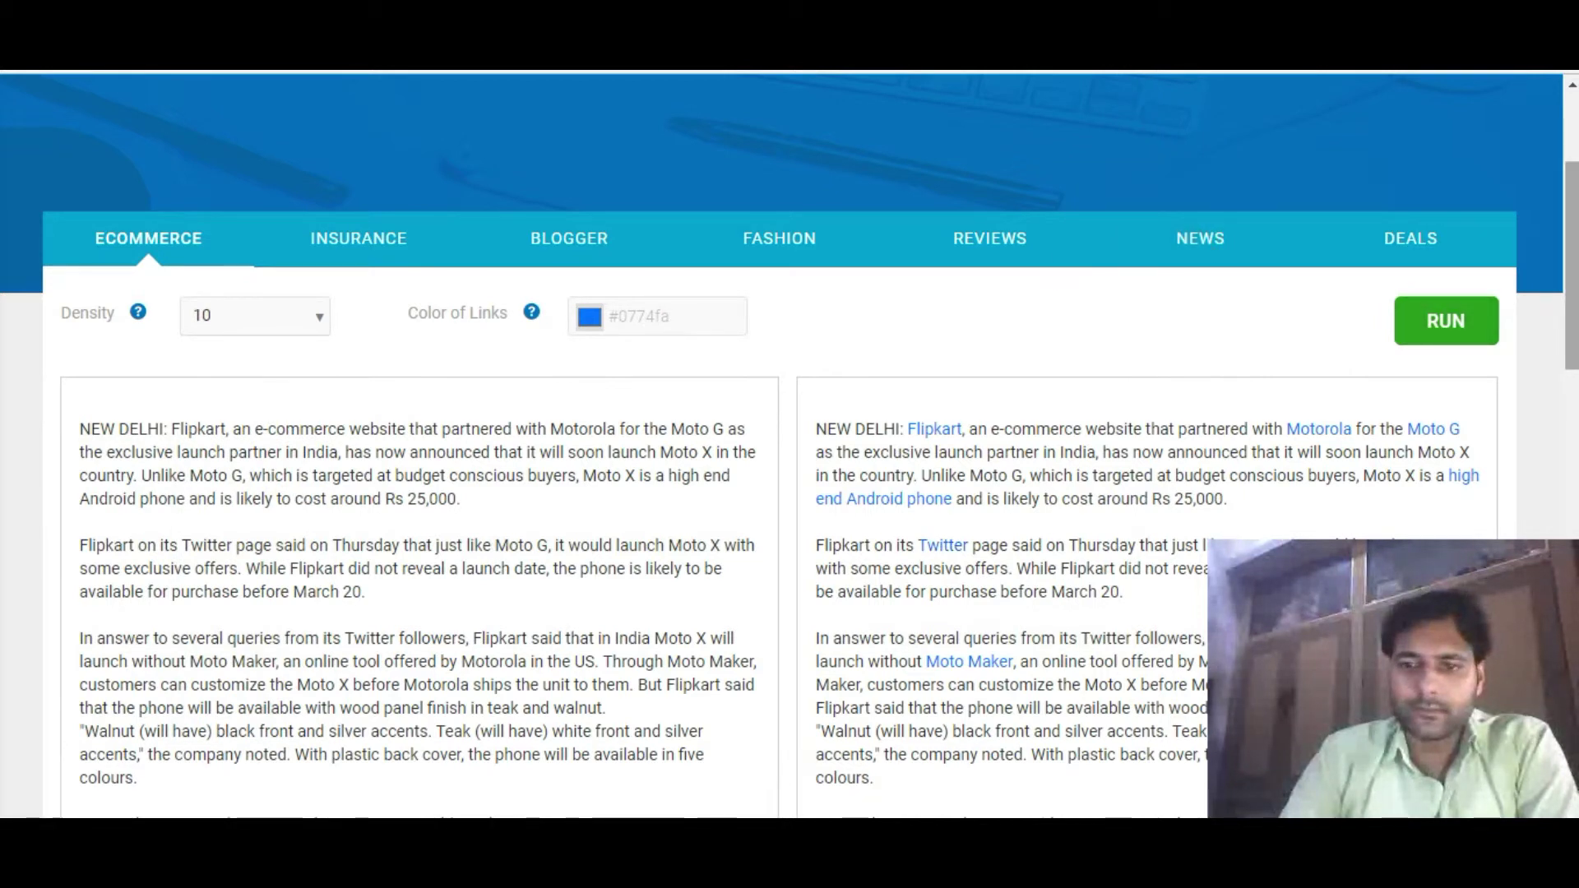
Rerun the Ecommerce sample conversion at density 10 and examine the links added throughout the converted text.
{"action": "left_click", "coordinate": [1445, 320]}
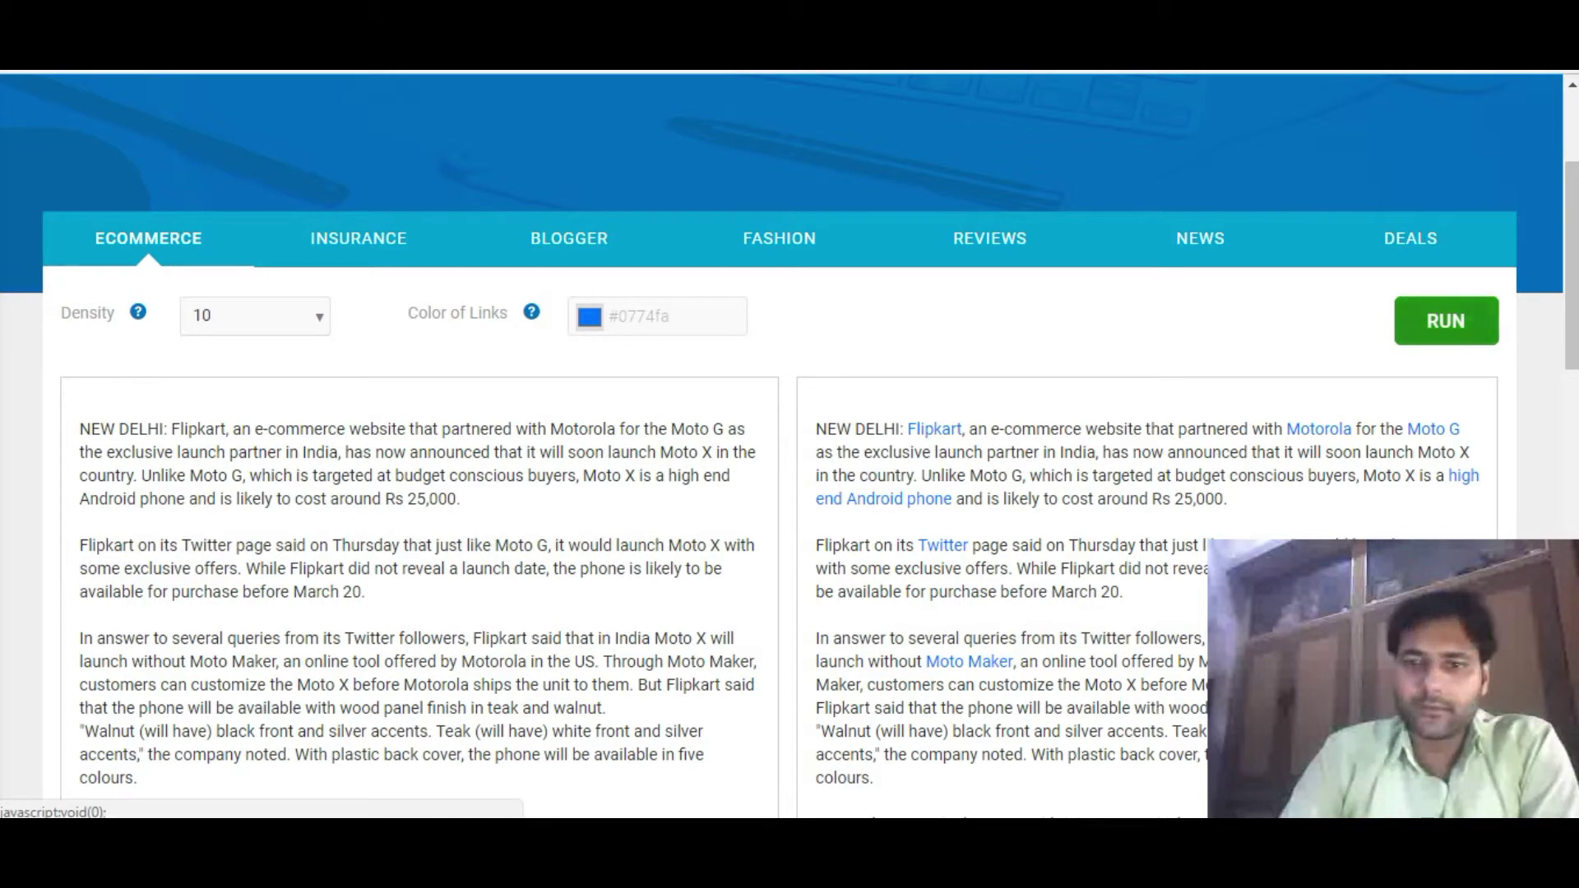
{"action": "scroll", "coordinate": [789, 447], "scroll_direction": "down", "scroll_amount": 8}
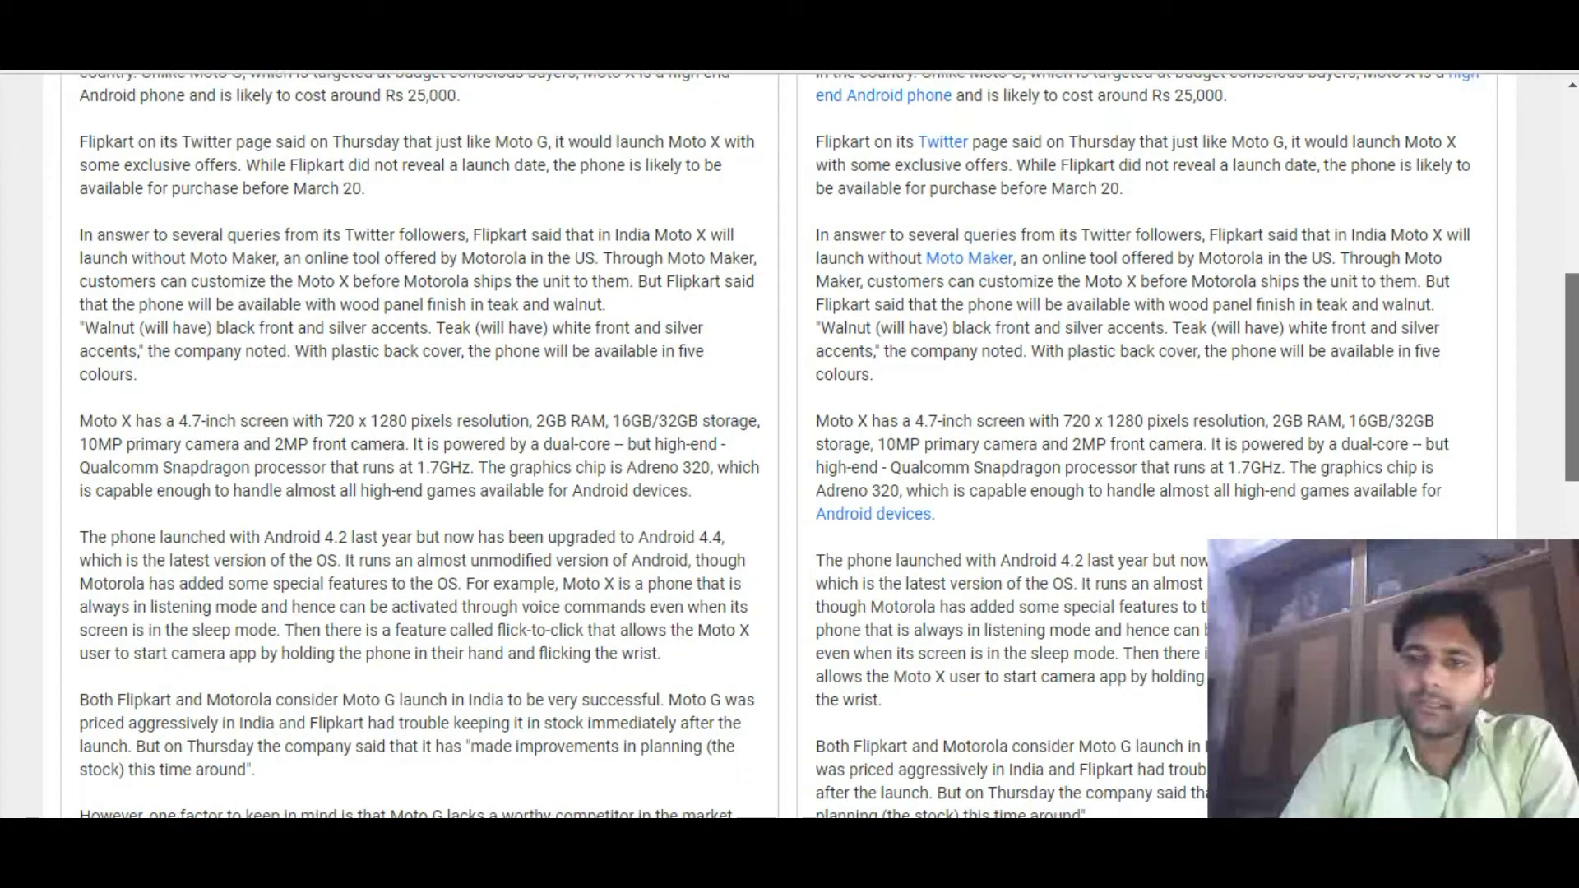
{"action": "scroll", "coordinate": [789, 447], "scroll_direction": "down", "scroll_amount": 3}
{"action": "scroll", "coordinate": [789, 447], "scroll_direction": "up", "scroll_amount": 2}
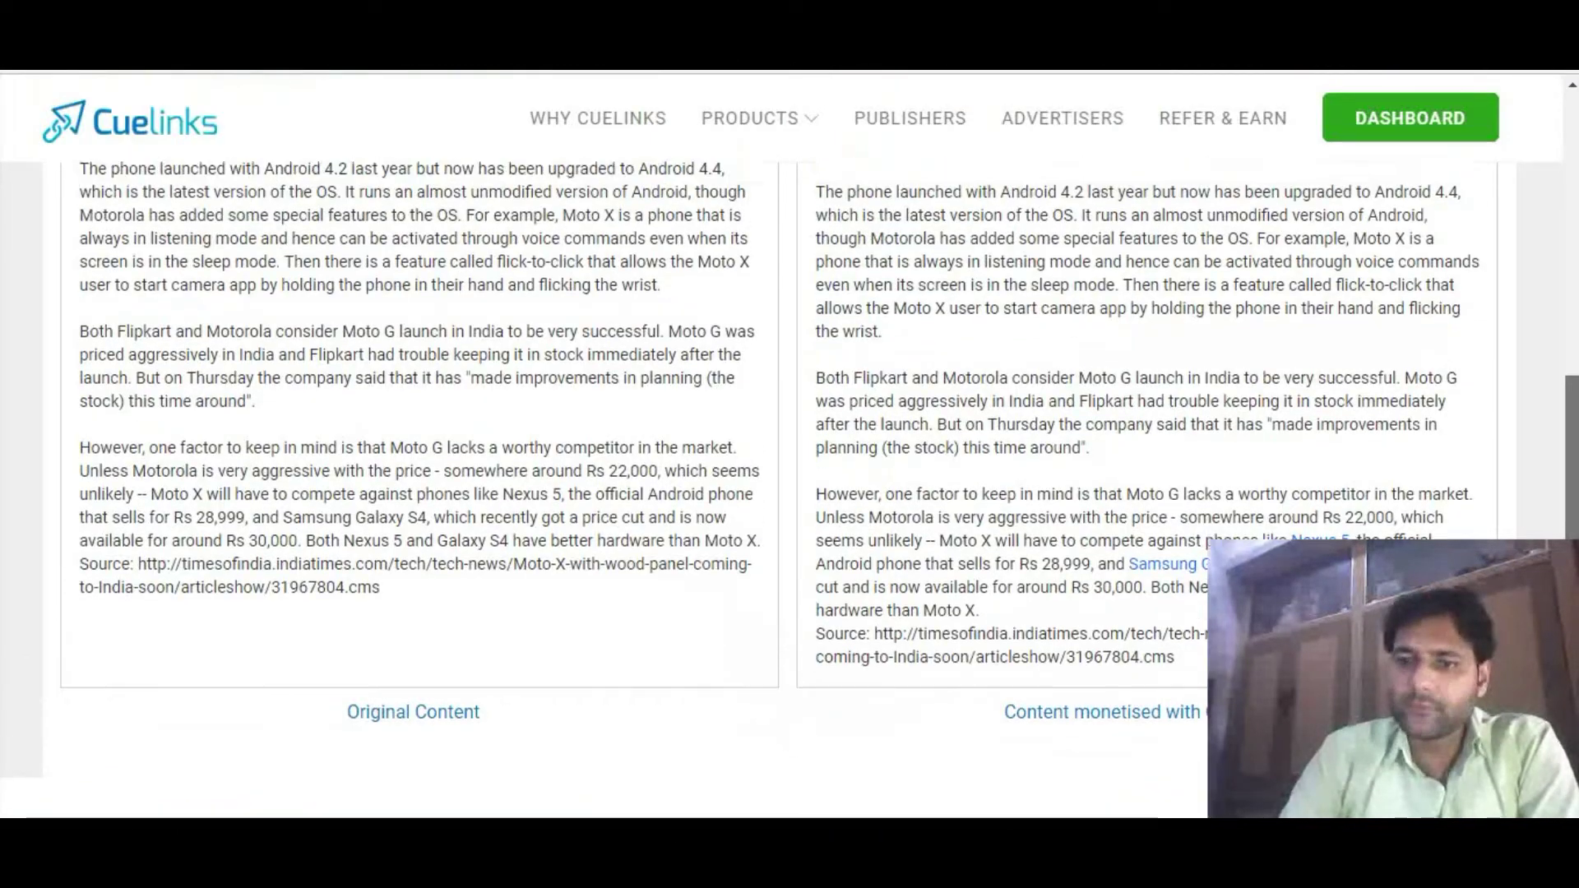
{"action": "scroll", "coordinate": [789, 447], "scroll_direction": "up", "scroll_amount": 7}
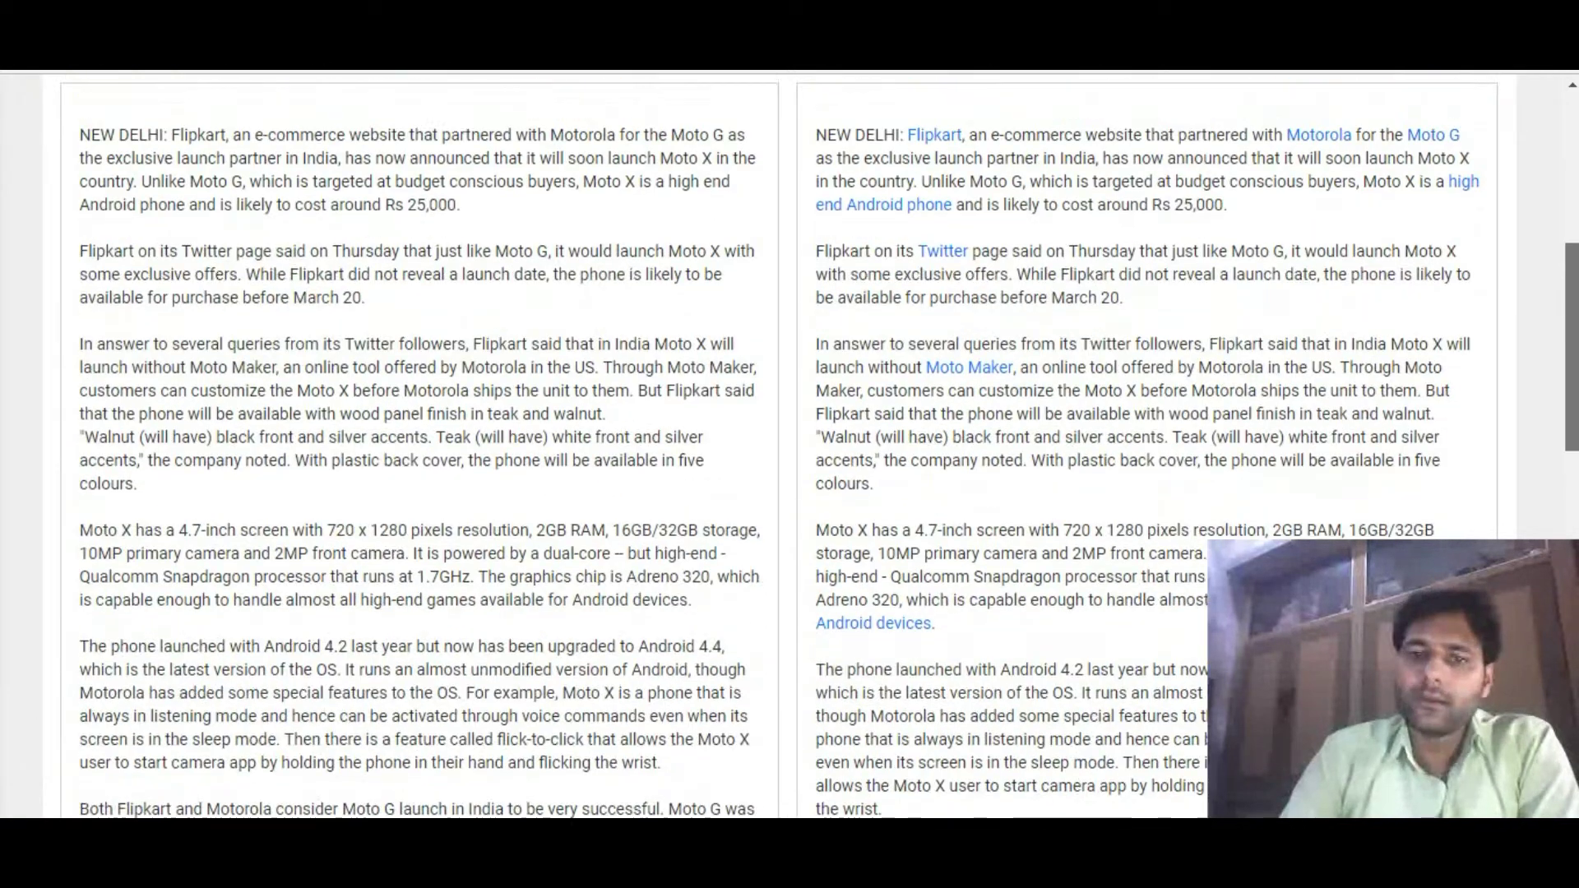
{"action": "scroll", "coordinate": [789, 447], "scroll_direction": "up", "scroll_amount": 1}
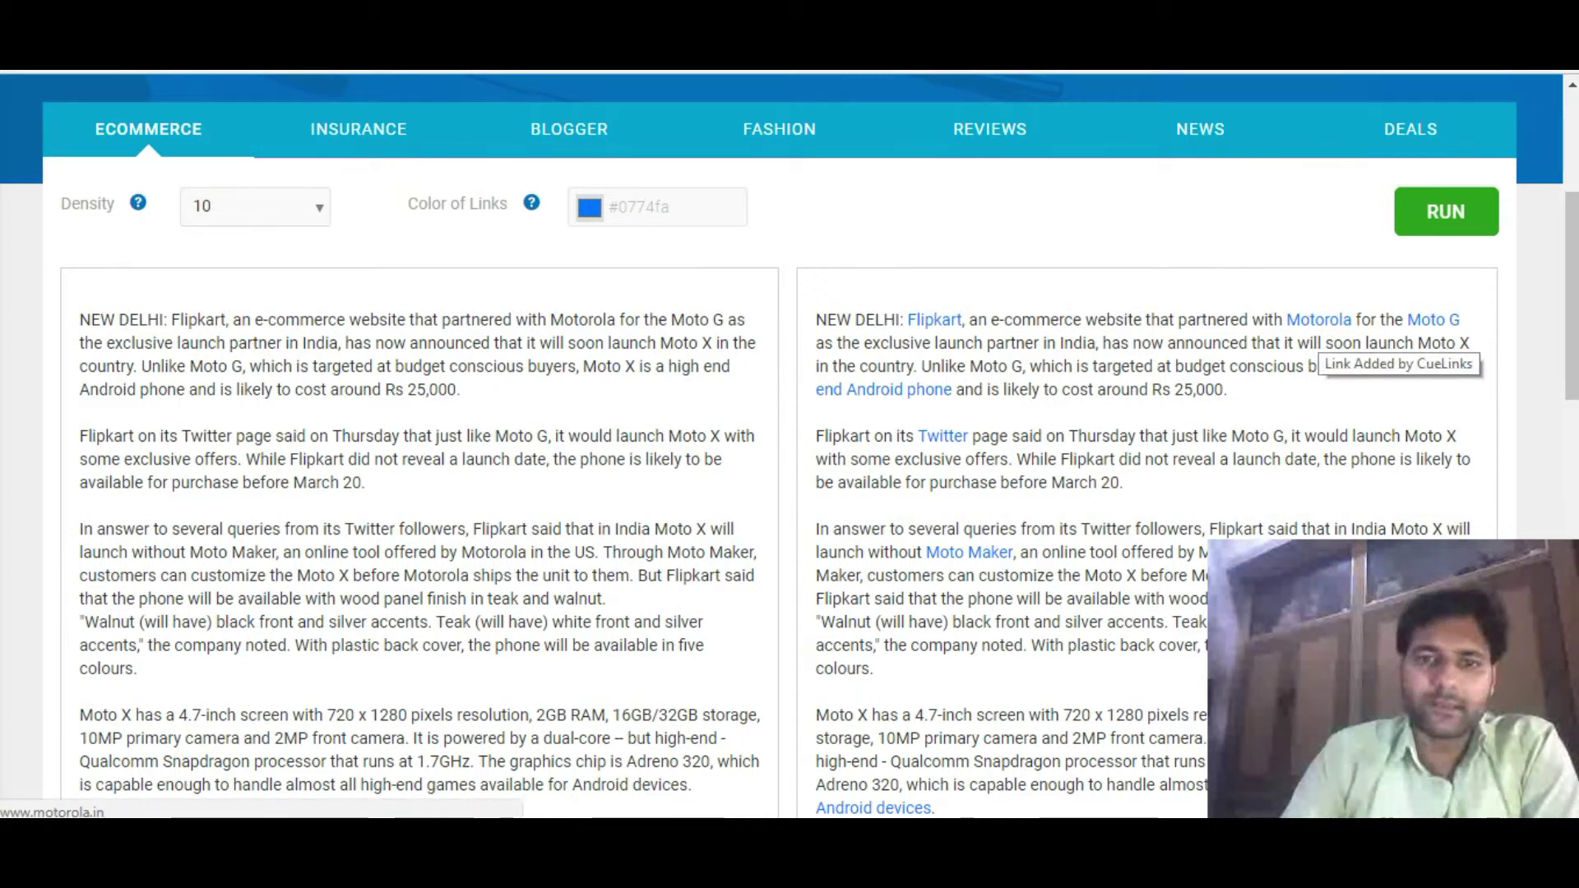
{"action": "left_click_drag", "start_coordinate": [1570, 296], "coordinate": [1571, 428]}
{"action": "scroll", "coordinate": [790, 444], "scroll_direction": "up", "scroll_amount": 7}
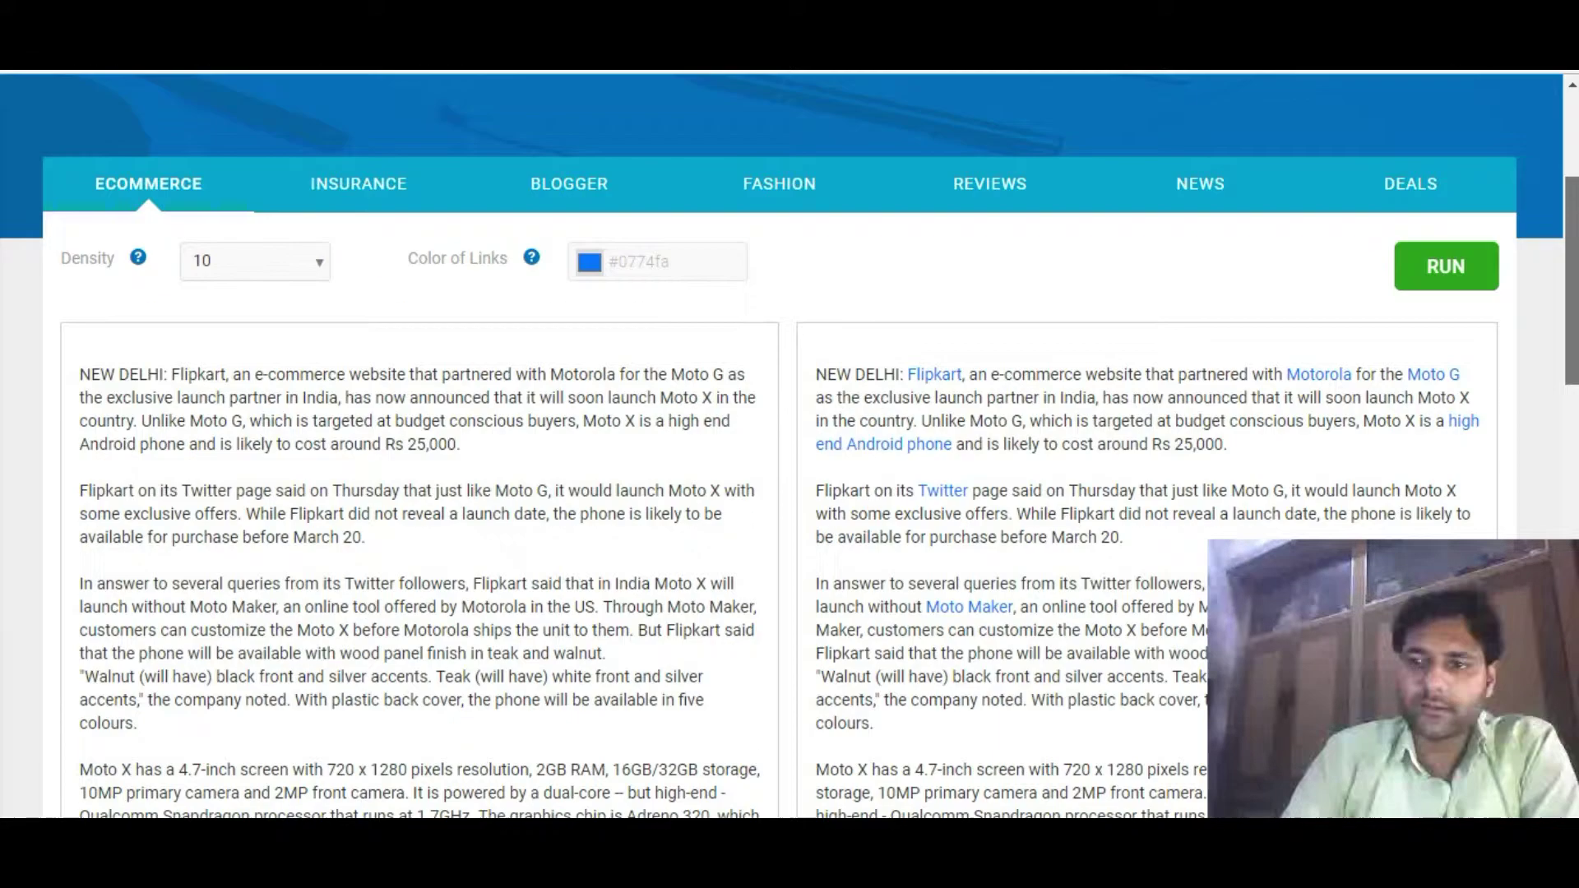
Switch the demo to the Blogger sample and run the keyword conversion on it.
{"action": "left_click", "coordinate": [569, 200]}
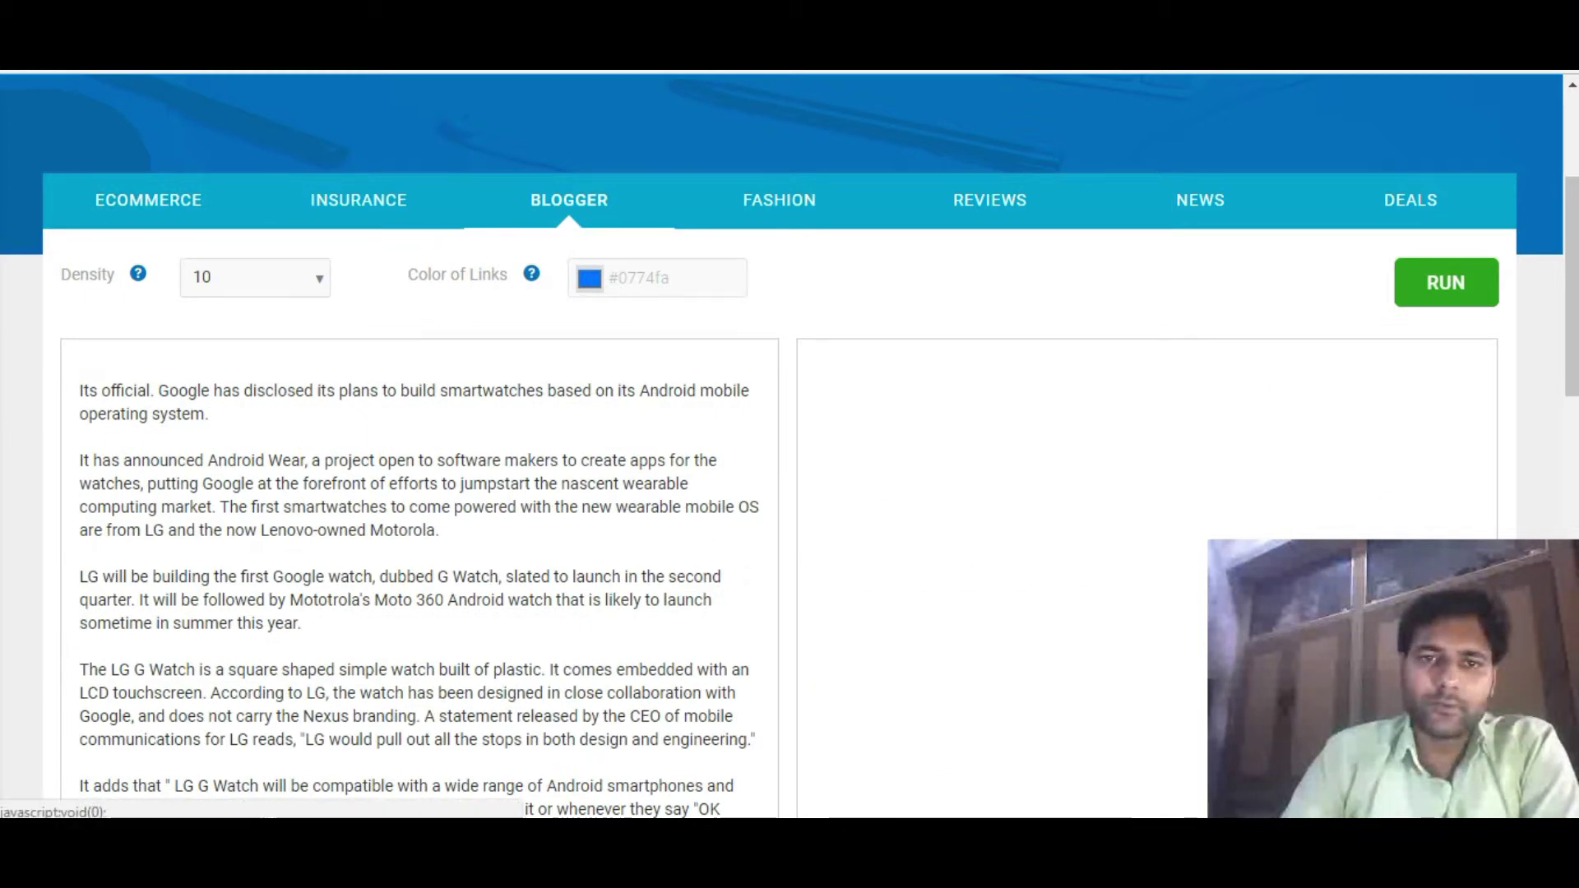
{"action": "left_click", "coordinate": [1446, 282]}
{"action": "scroll", "coordinate": [789, 444], "scroll_direction": "down", "scroll_amount": 6}
{"action": "scroll", "coordinate": [790, 444], "scroll_direction": "up", "scroll_amount": 4}
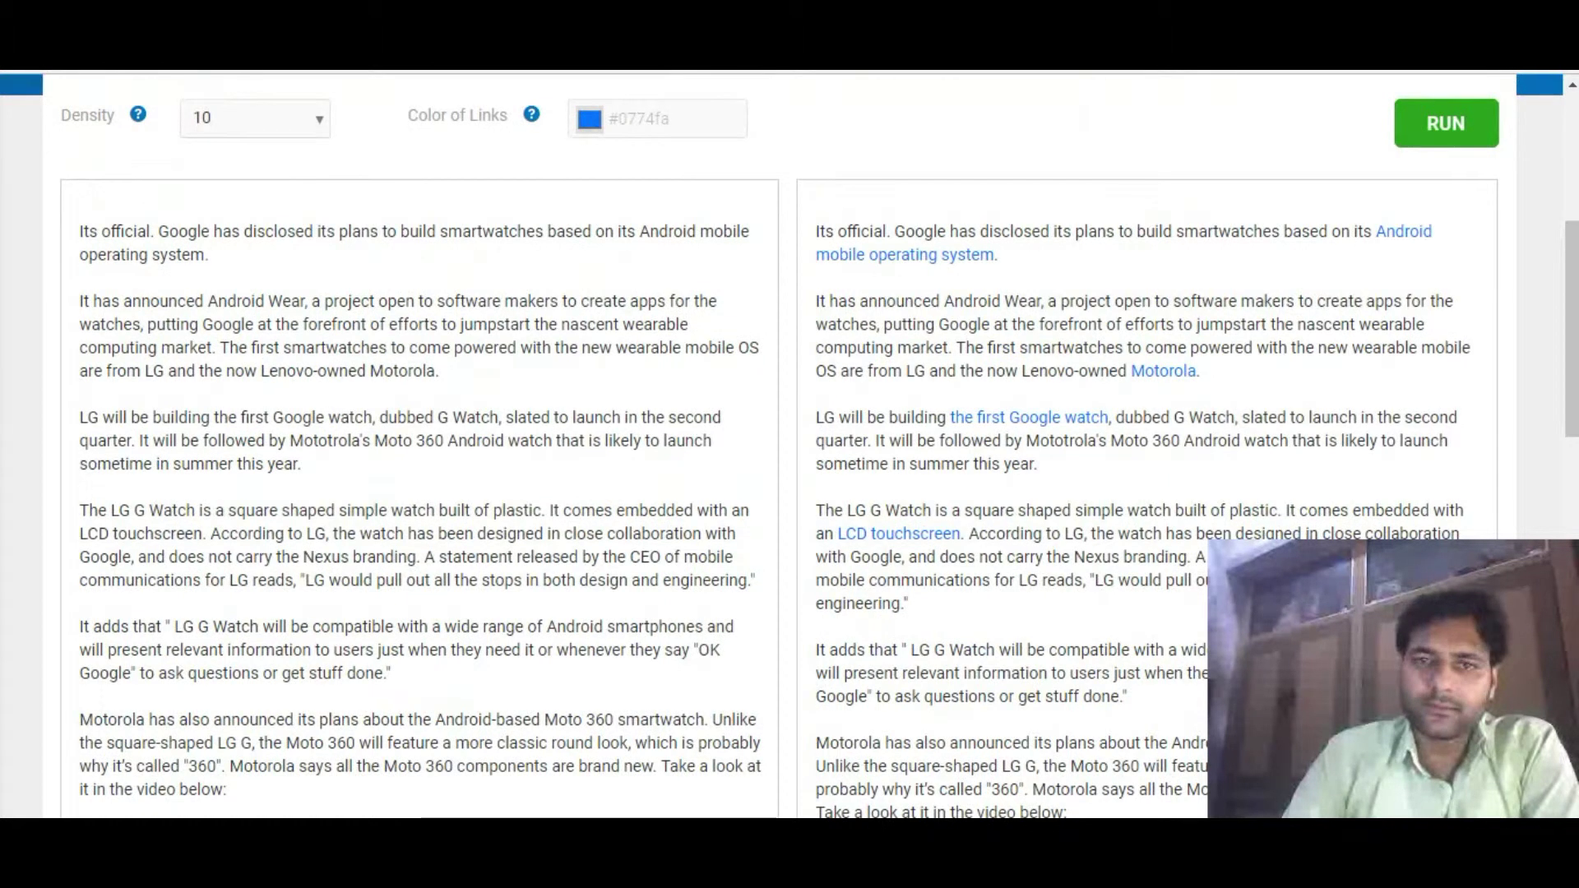
Change the color of links to red (#ff0209) and run the conversion on the Blogger sample again.
{"action": "left_click_drag", "start_coordinate": [389, 72], "coordinate": [471, 70]}
{"action": "left_click", "coordinate": [48, 329]}
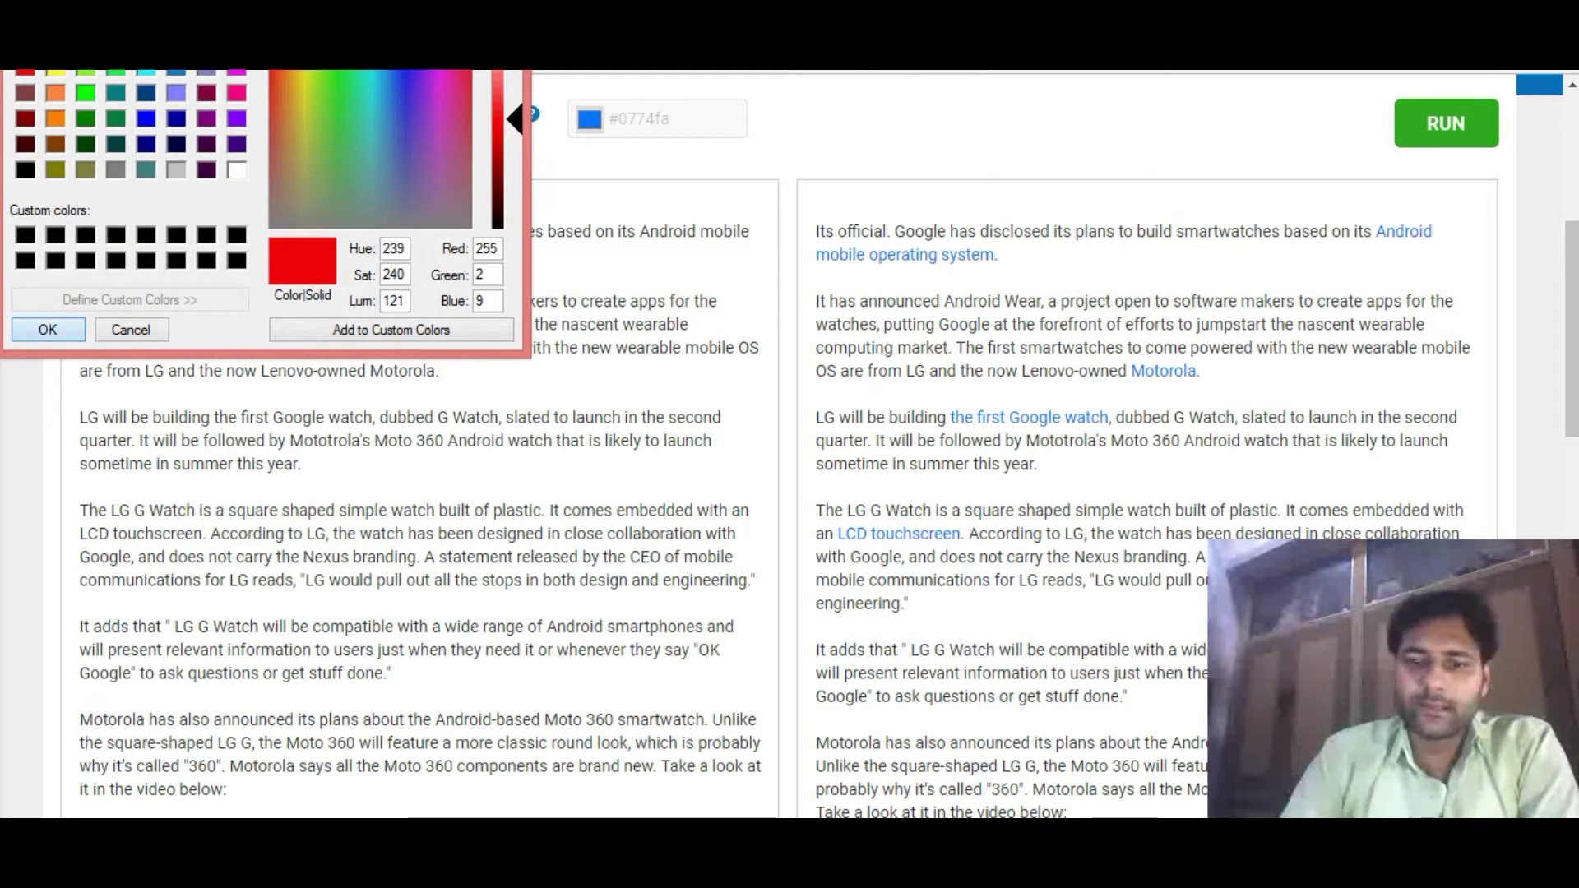
{"action": "left_click", "coordinate": [1446, 123]}
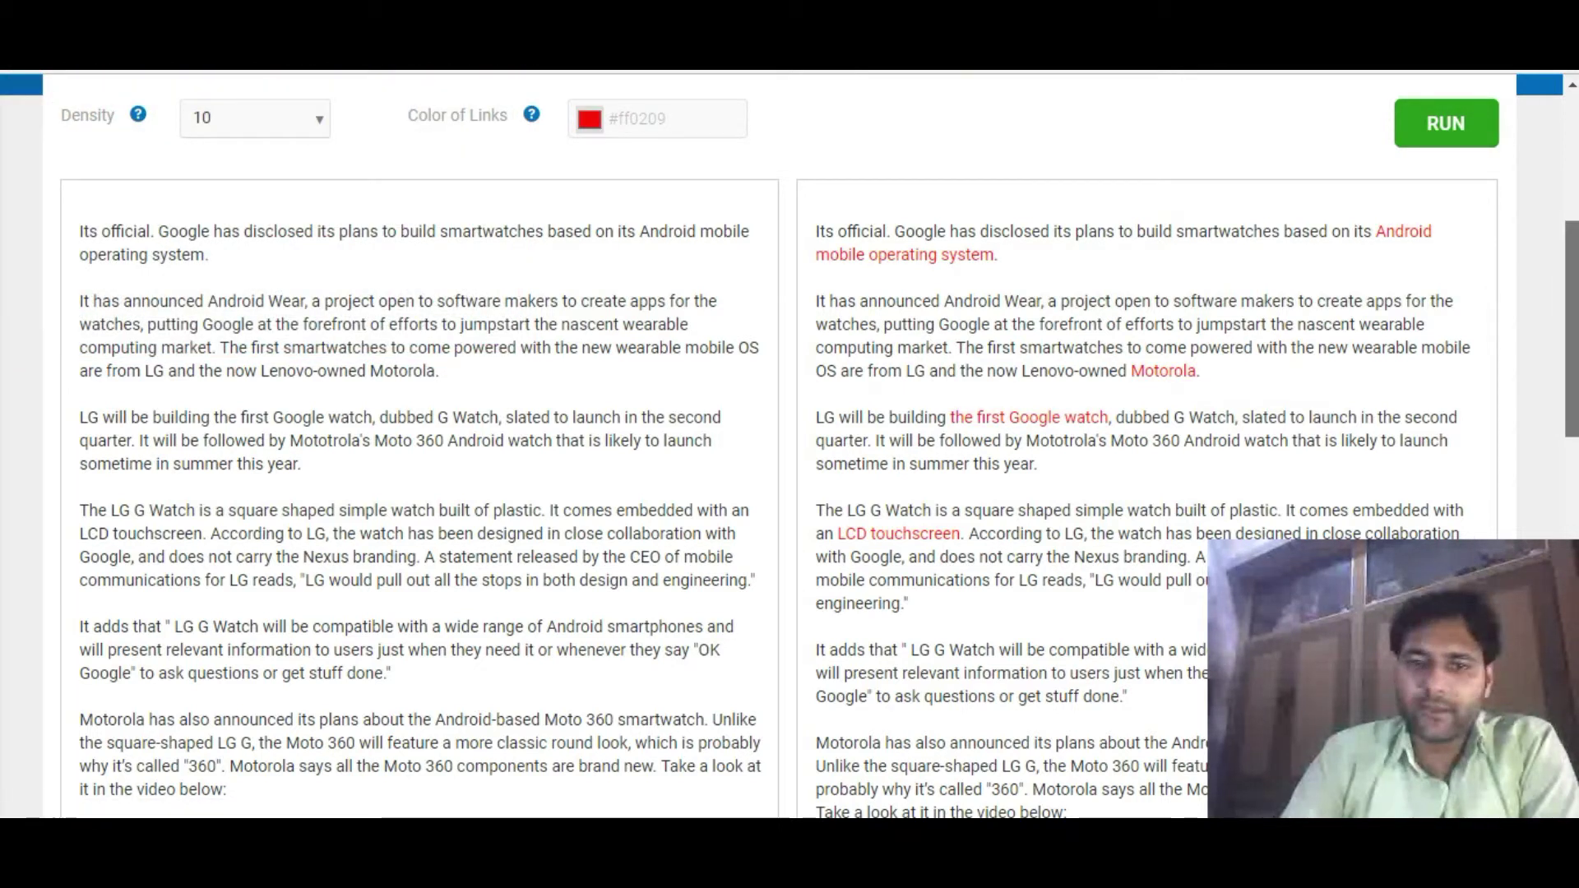
{"action": "scroll", "coordinate": [790, 444], "scroll_direction": "down", "scroll_amount": 8}
{"action": "scroll", "coordinate": [790, 444], "scroll_direction": "up", "scroll_amount": 10}
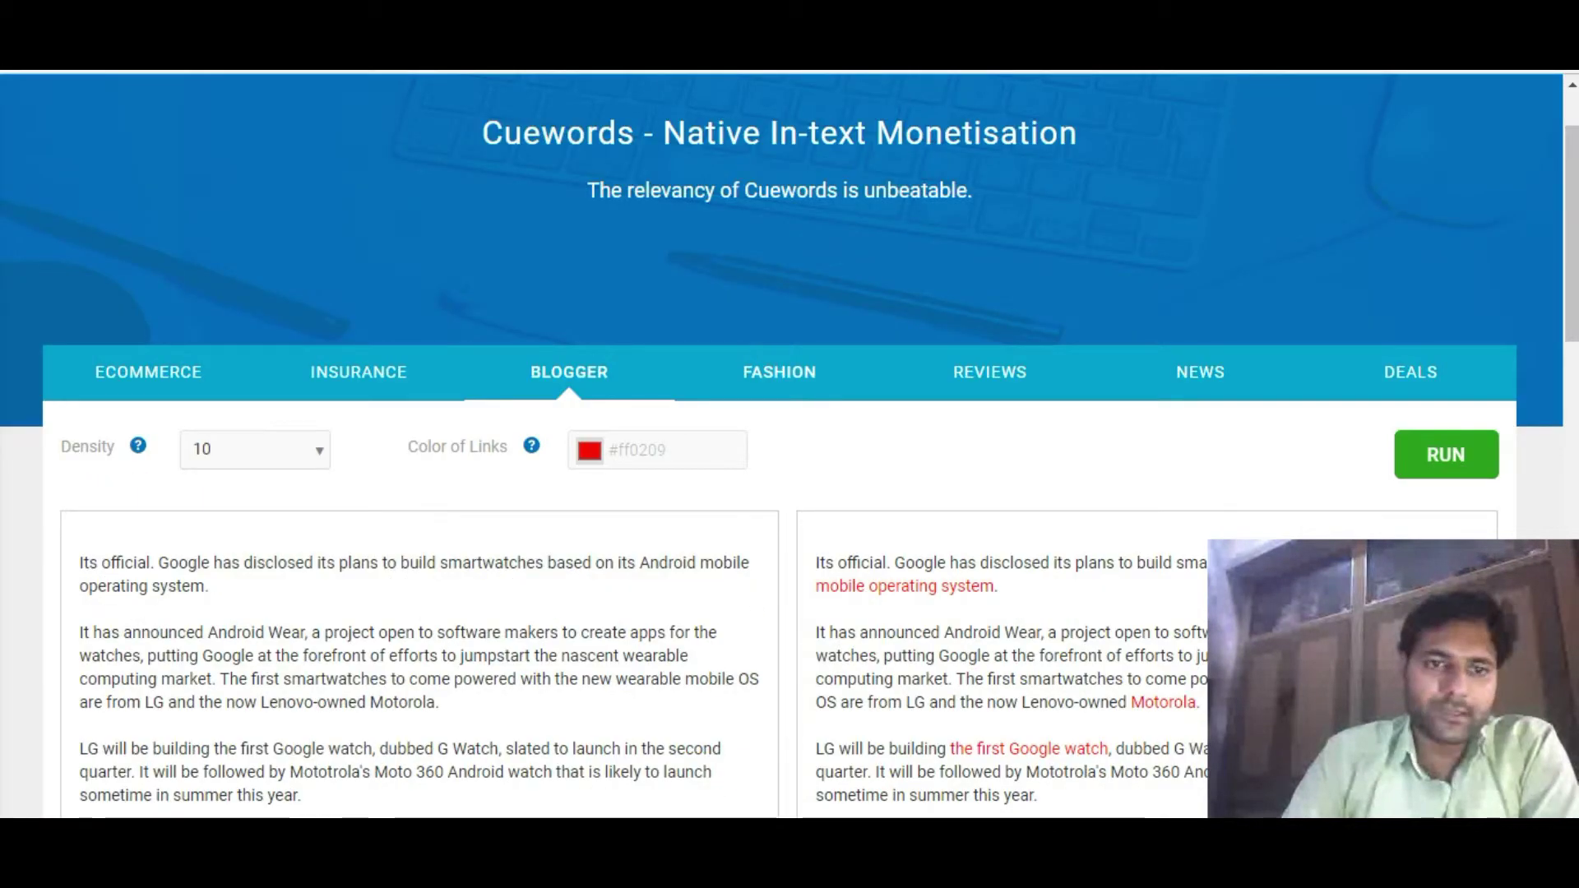
Switch to the Fashion sample, run its conversion at density 5 and compare the result with the original content.
{"action": "left_click", "coordinate": [779, 371]}
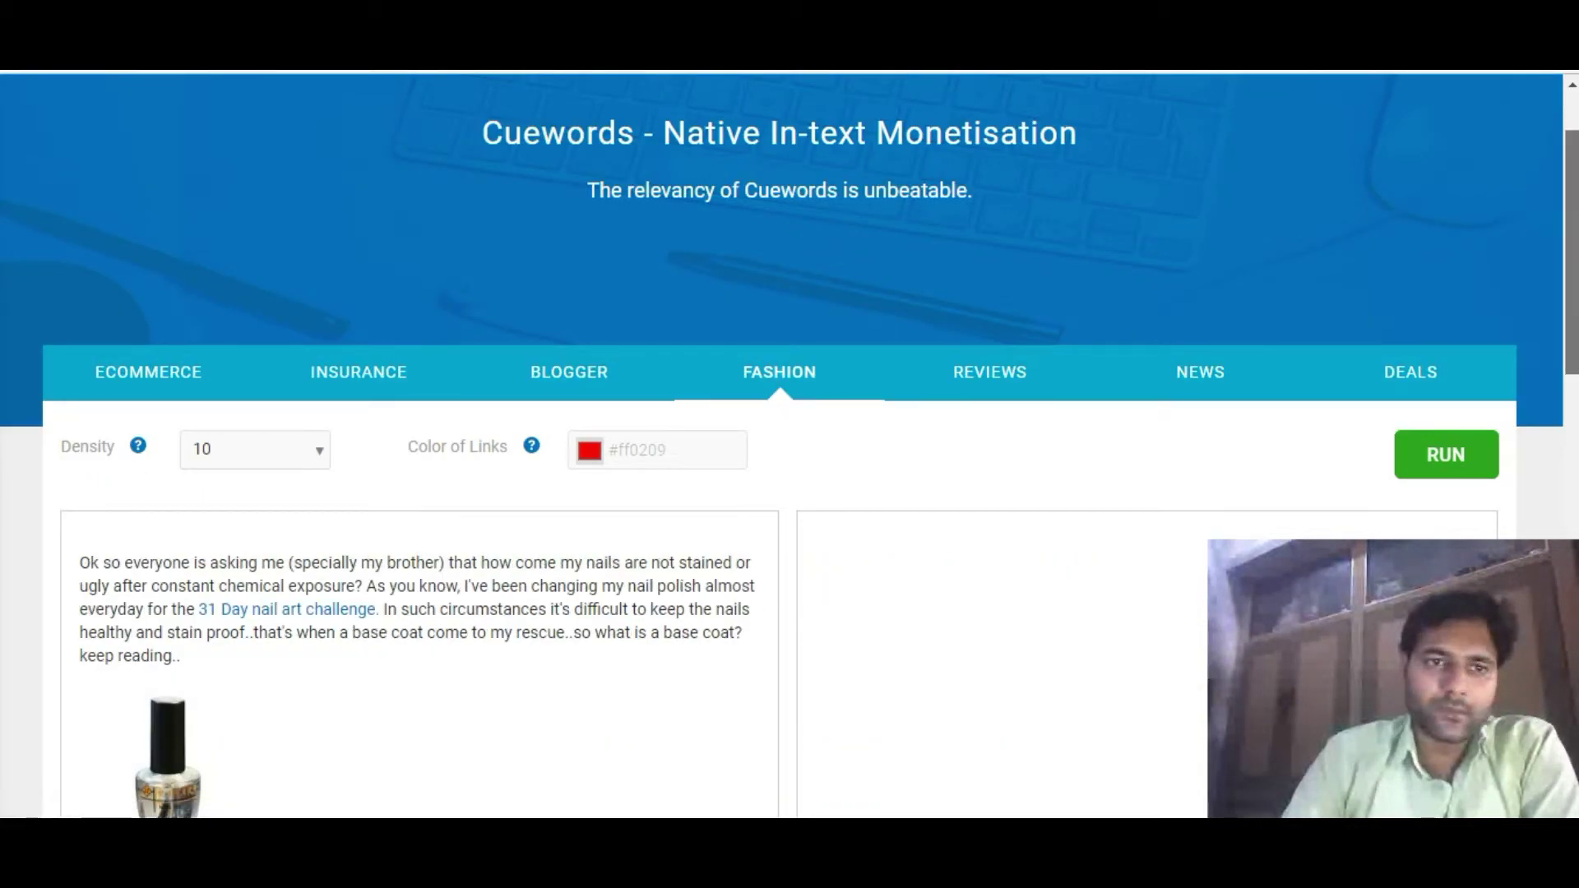
{"action": "scroll", "coordinate": [790, 444], "scroll_direction": "down", "scroll_amount": 6}
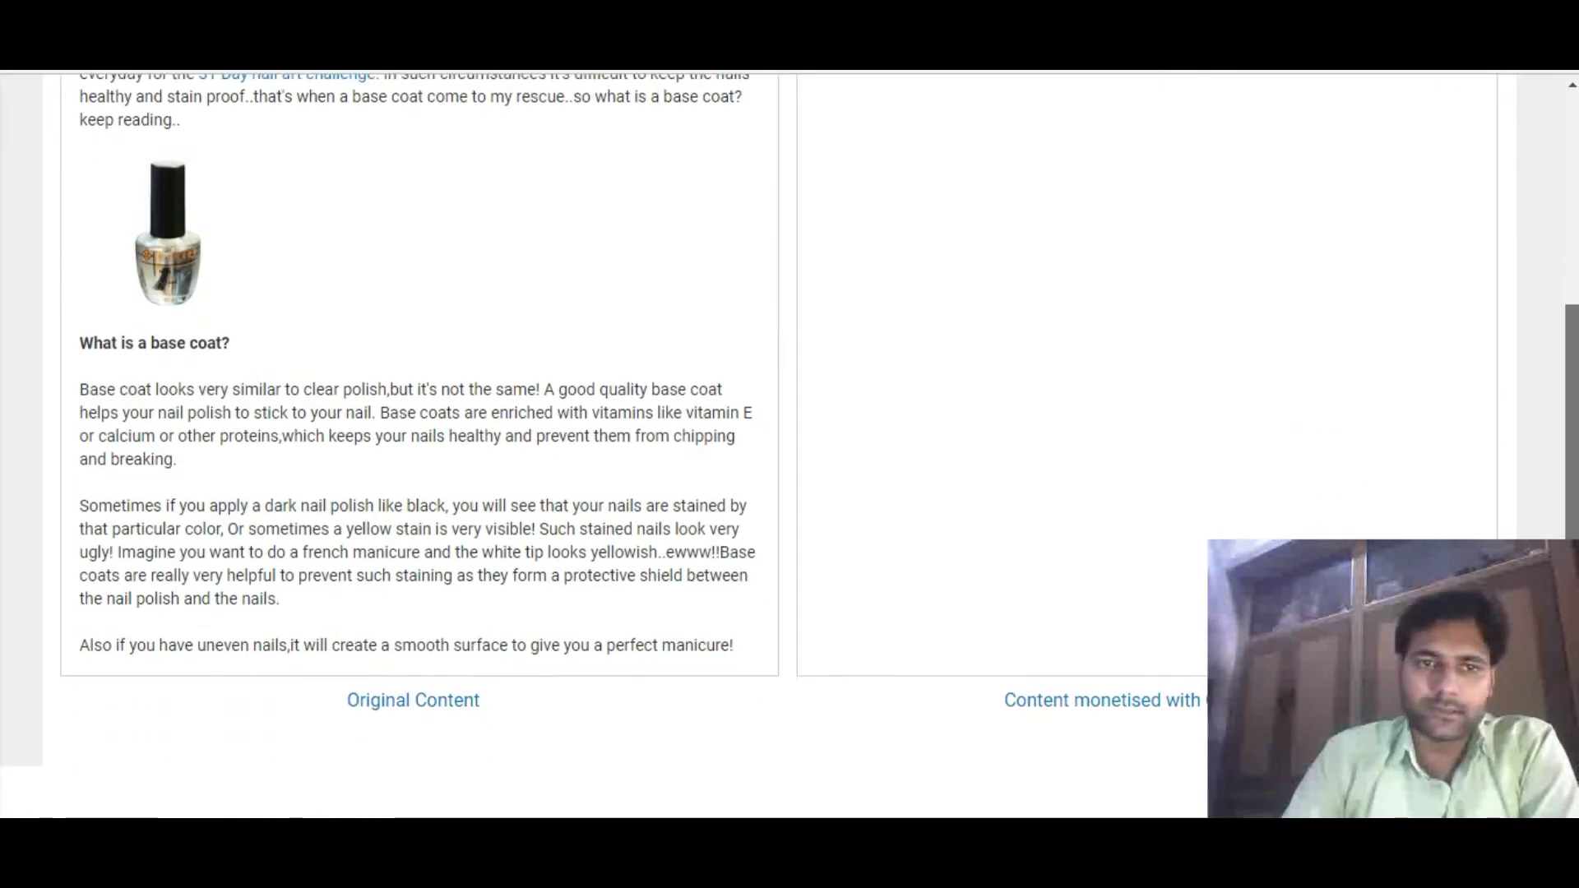
{"action": "scroll", "coordinate": [789, 444], "scroll_direction": "up", "scroll_amount": 3}
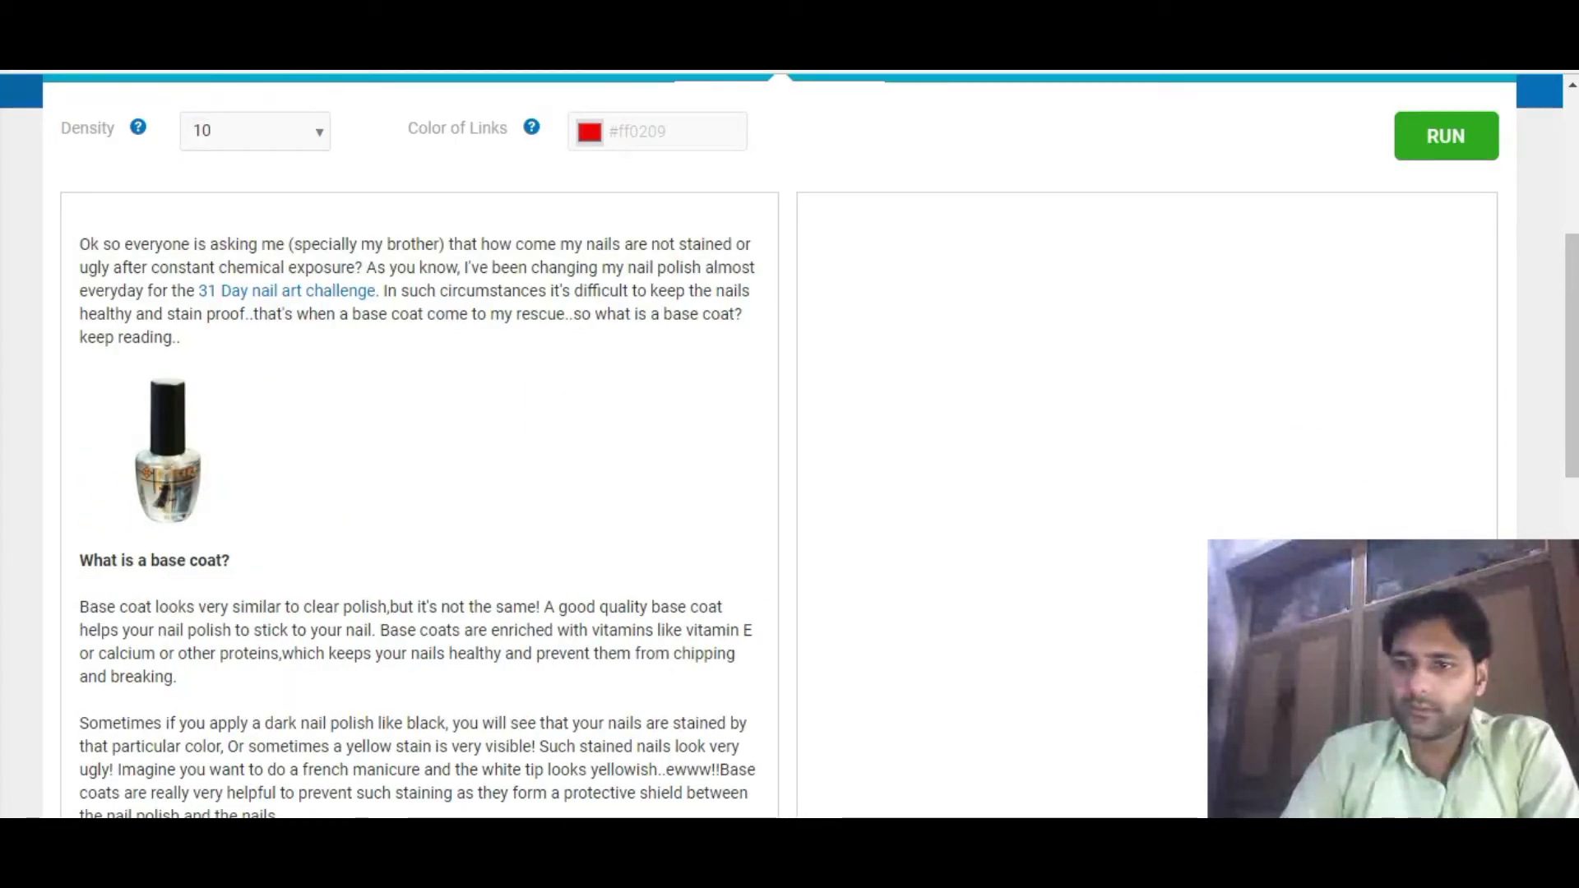
{"action": "left_click", "coordinate": [254, 131]}
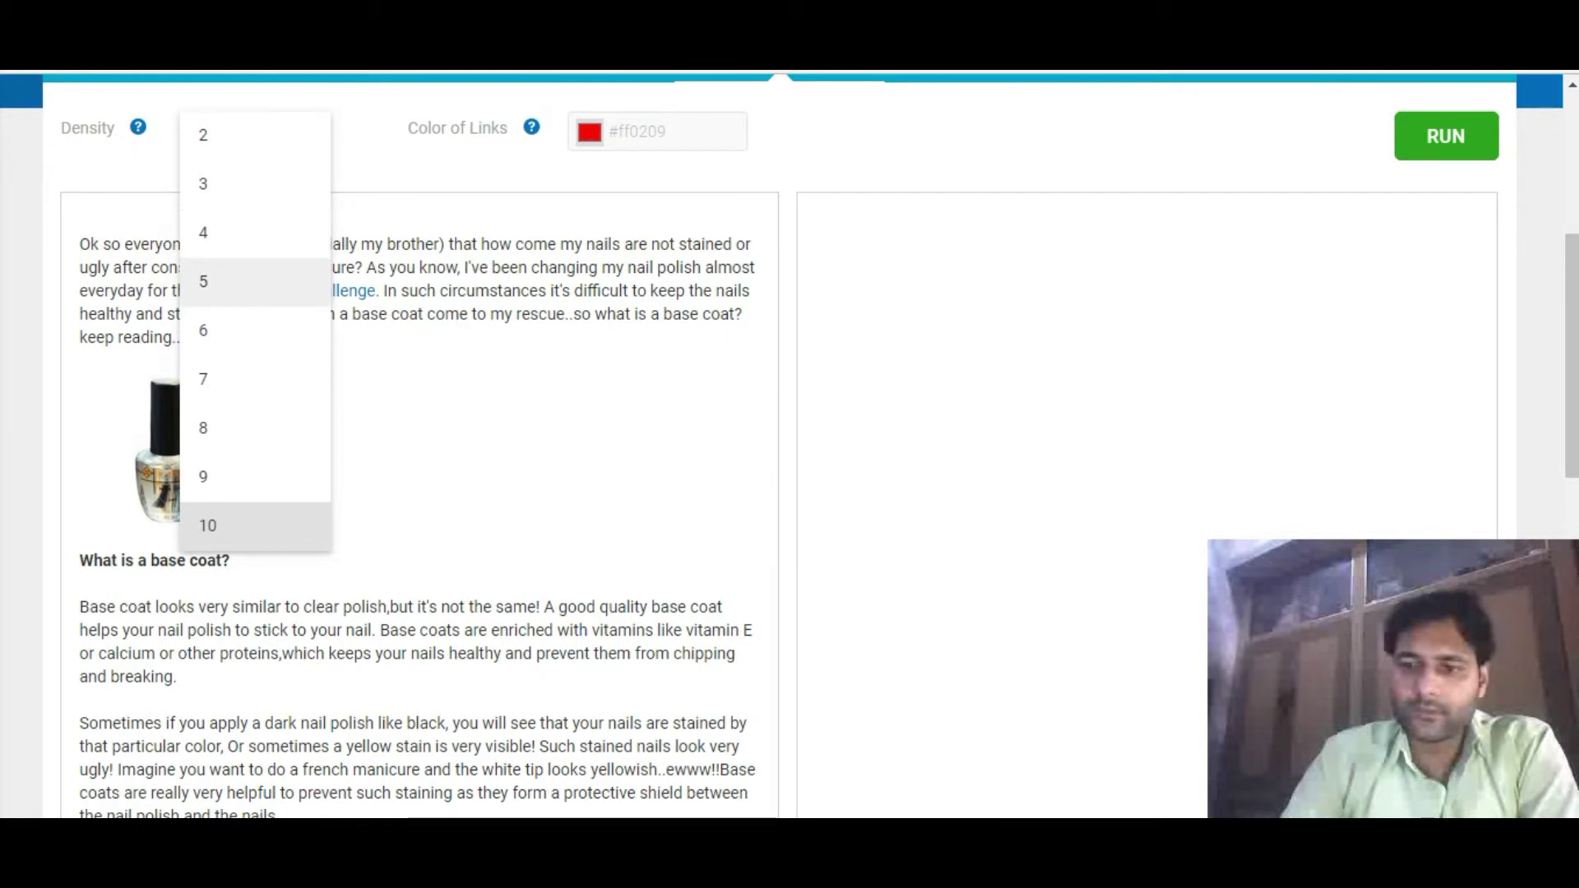
{"action": "left_click", "coordinate": [254, 282]}
{"action": "left_click", "coordinate": [1446, 136]}
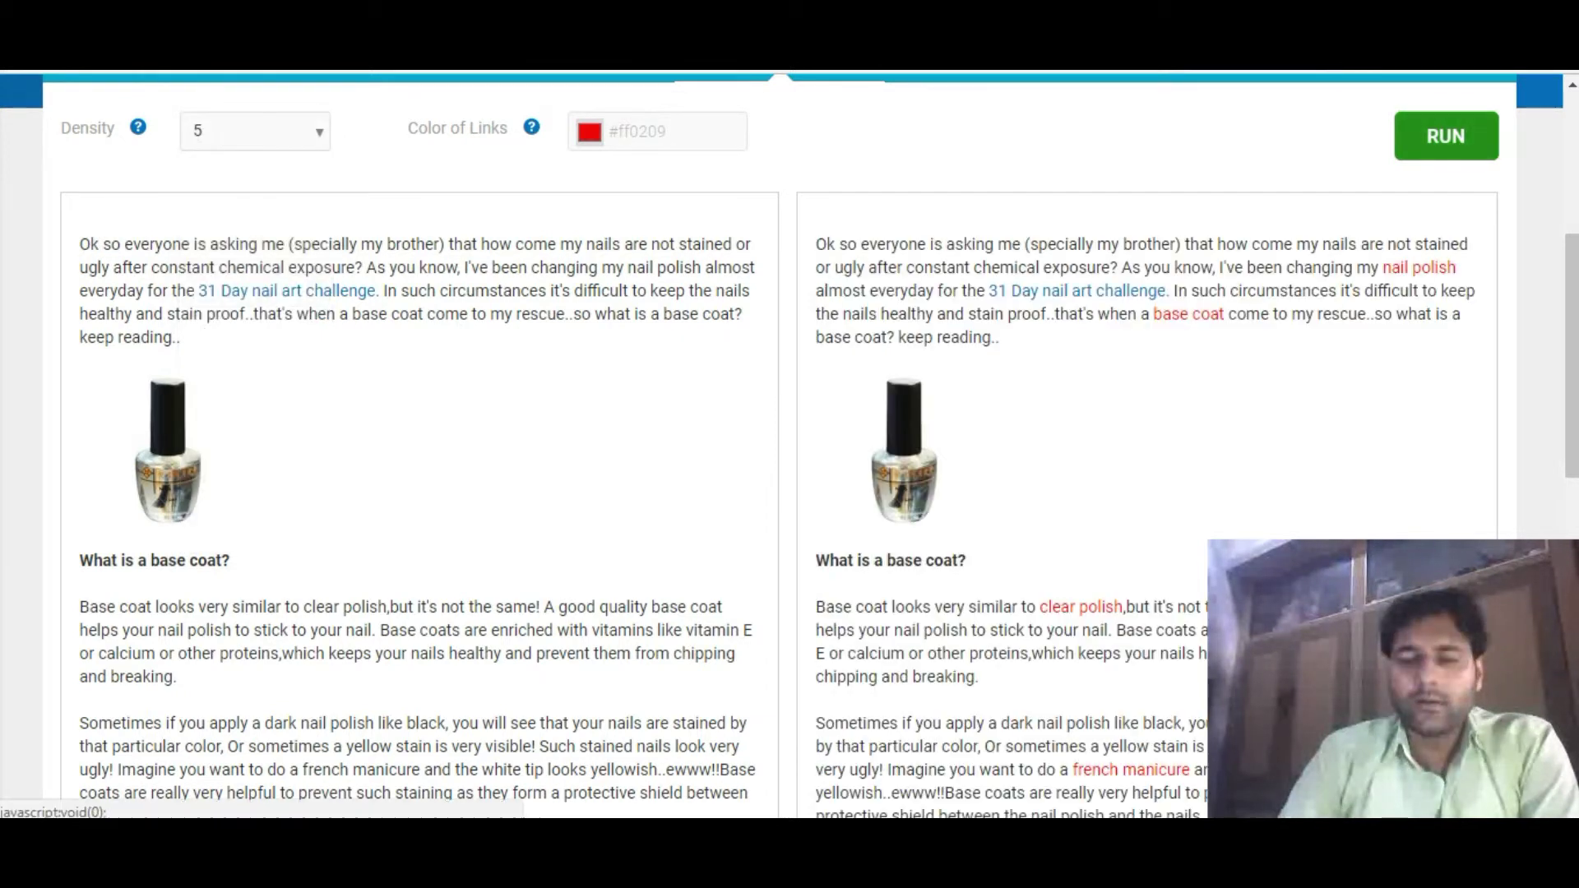
{"action": "scroll", "coordinate": [789, 444], "scroll_direction": "down", "scroll_amount": 3}
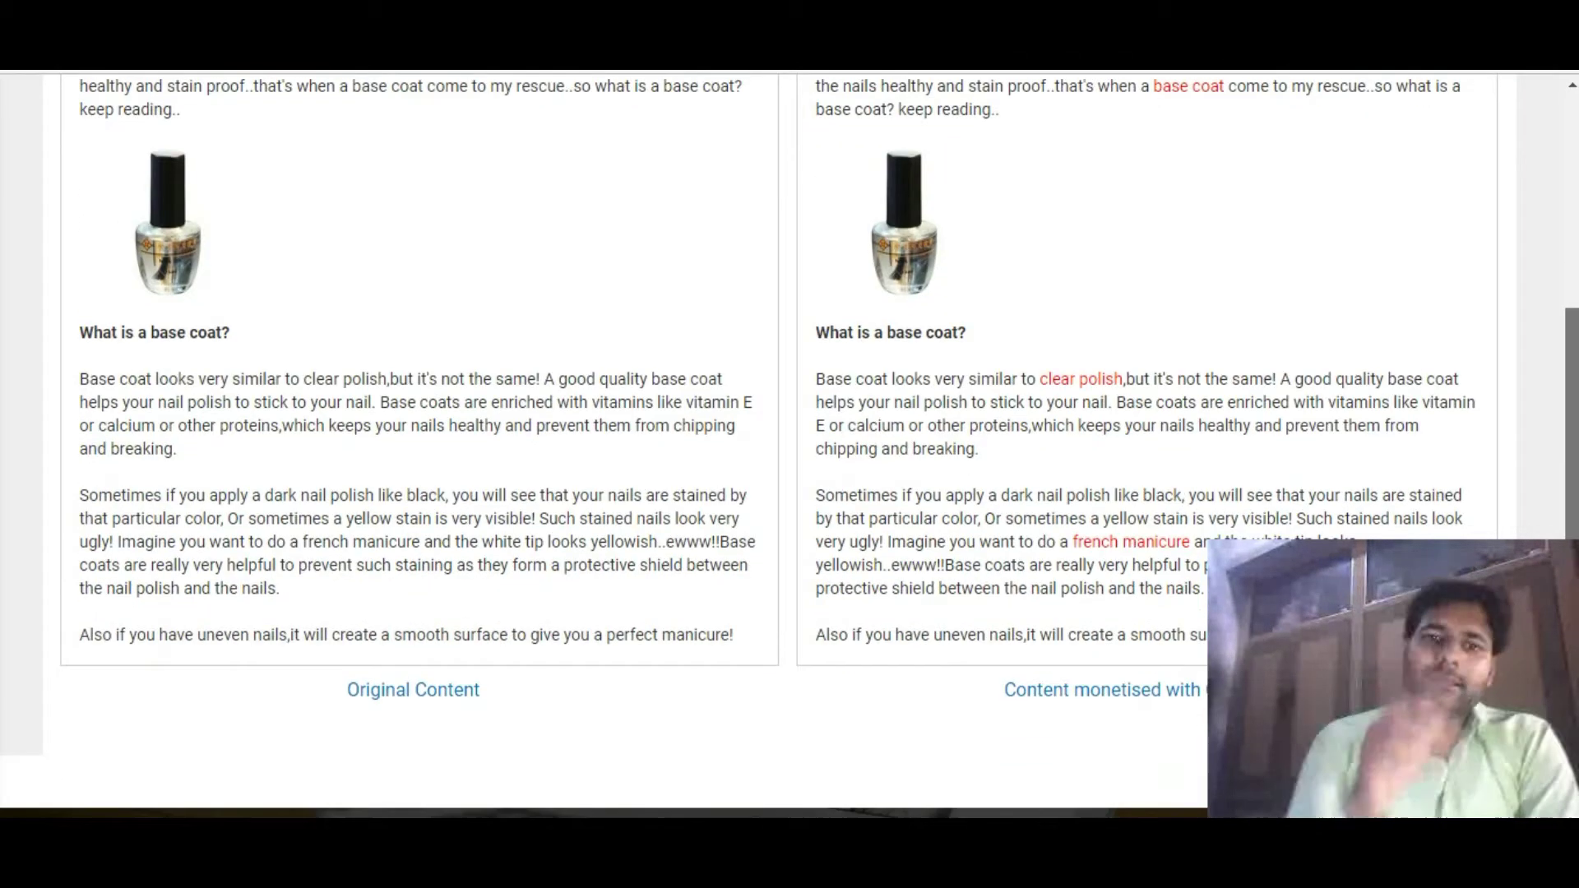
{"action": "scroll", "coordinate": [789, 444], "scroll_direction": "up", "scroll_amount": 5}
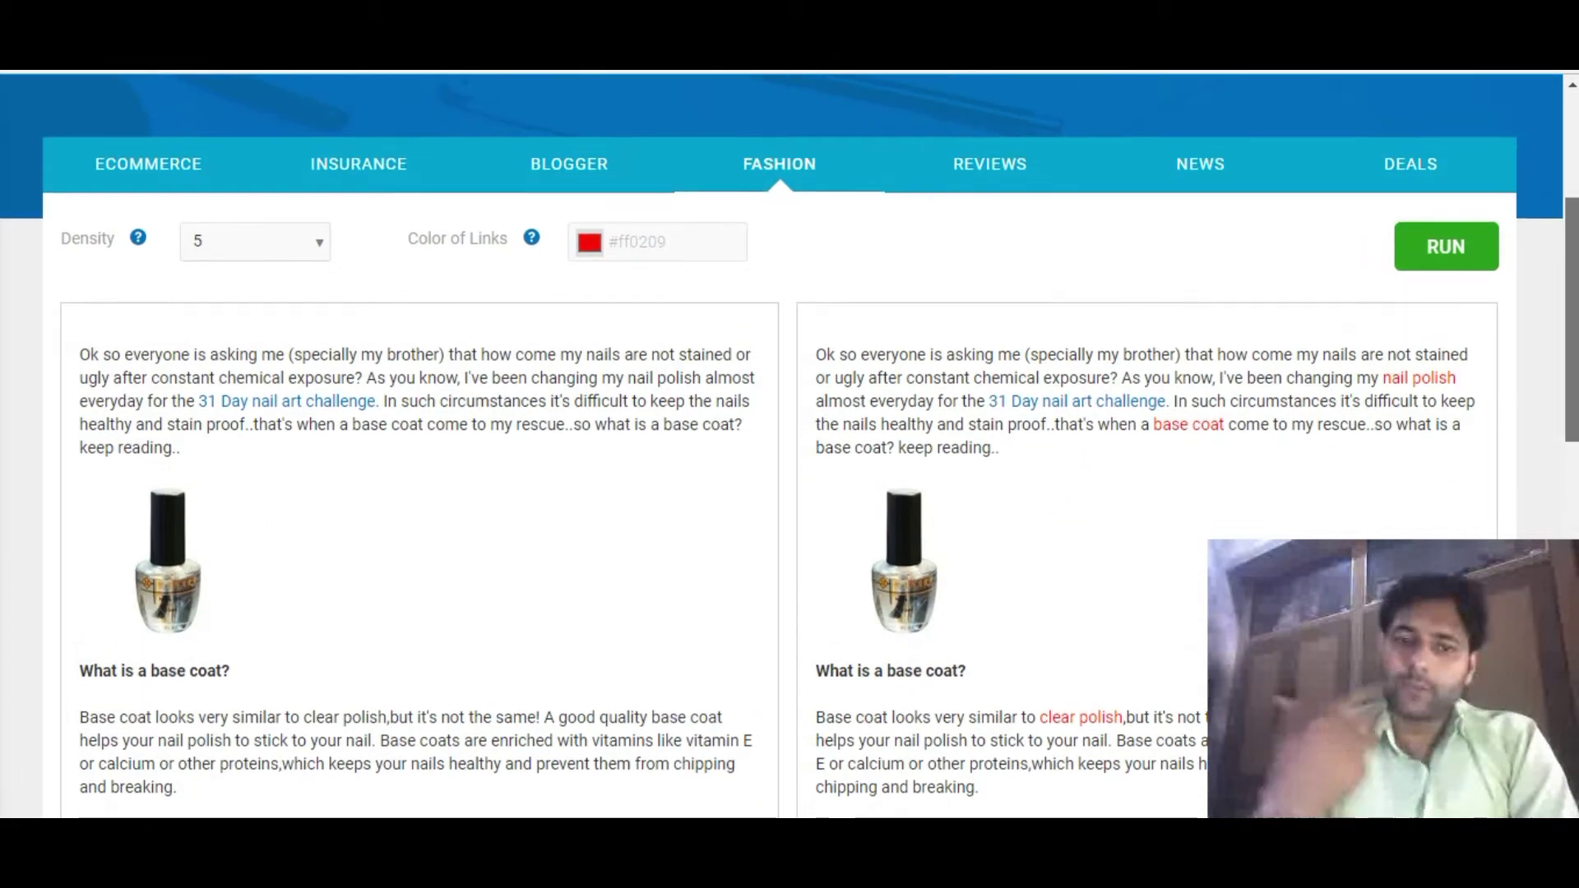
{"action": "scroll", "coordinate": [790, 444], "scroll_direction": "down", "scroll_amount": 1}
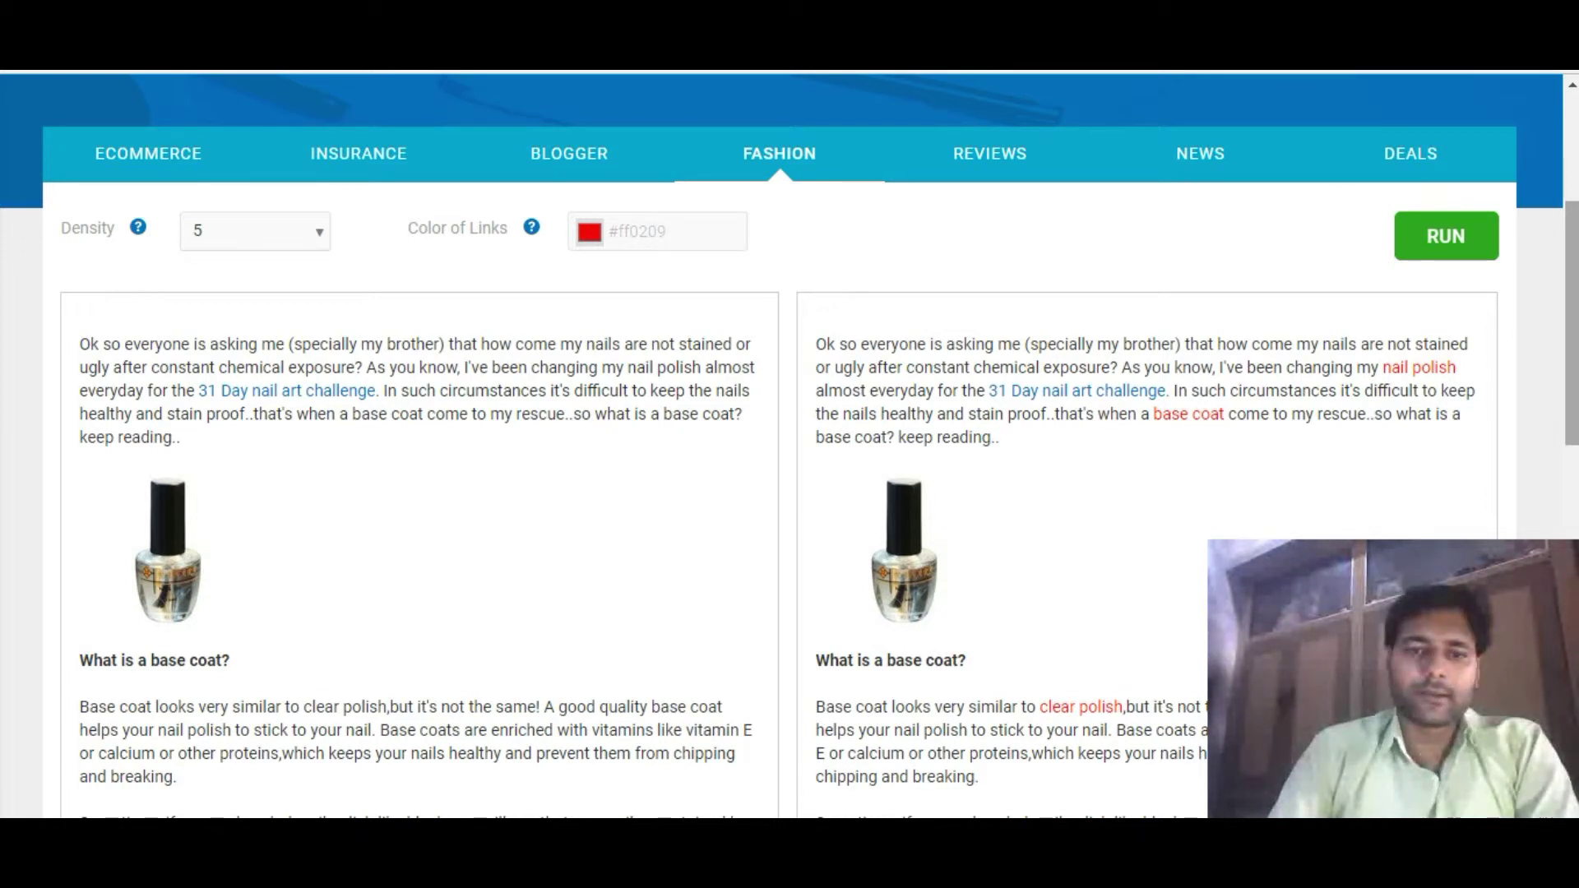
{"action": "scroll", "coordinate": [789, 446], "scroll_direction": "down", "scroll_amount": 3}
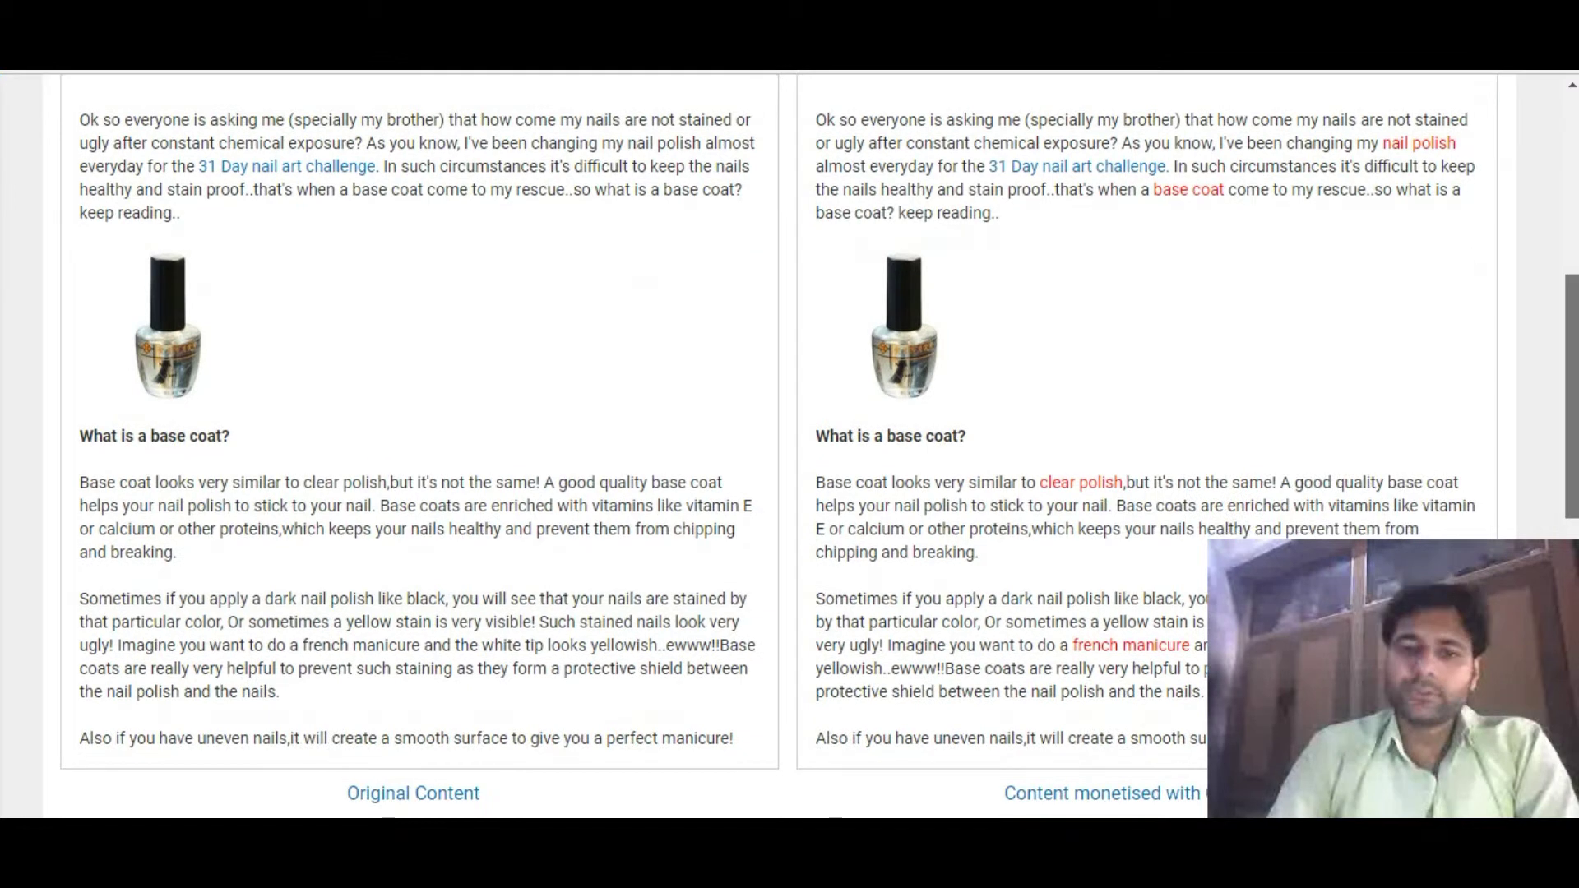
{"action": "scroll", "coordinate": [789, 447], "scroll_direction": "down", "scroll_amount": 1}
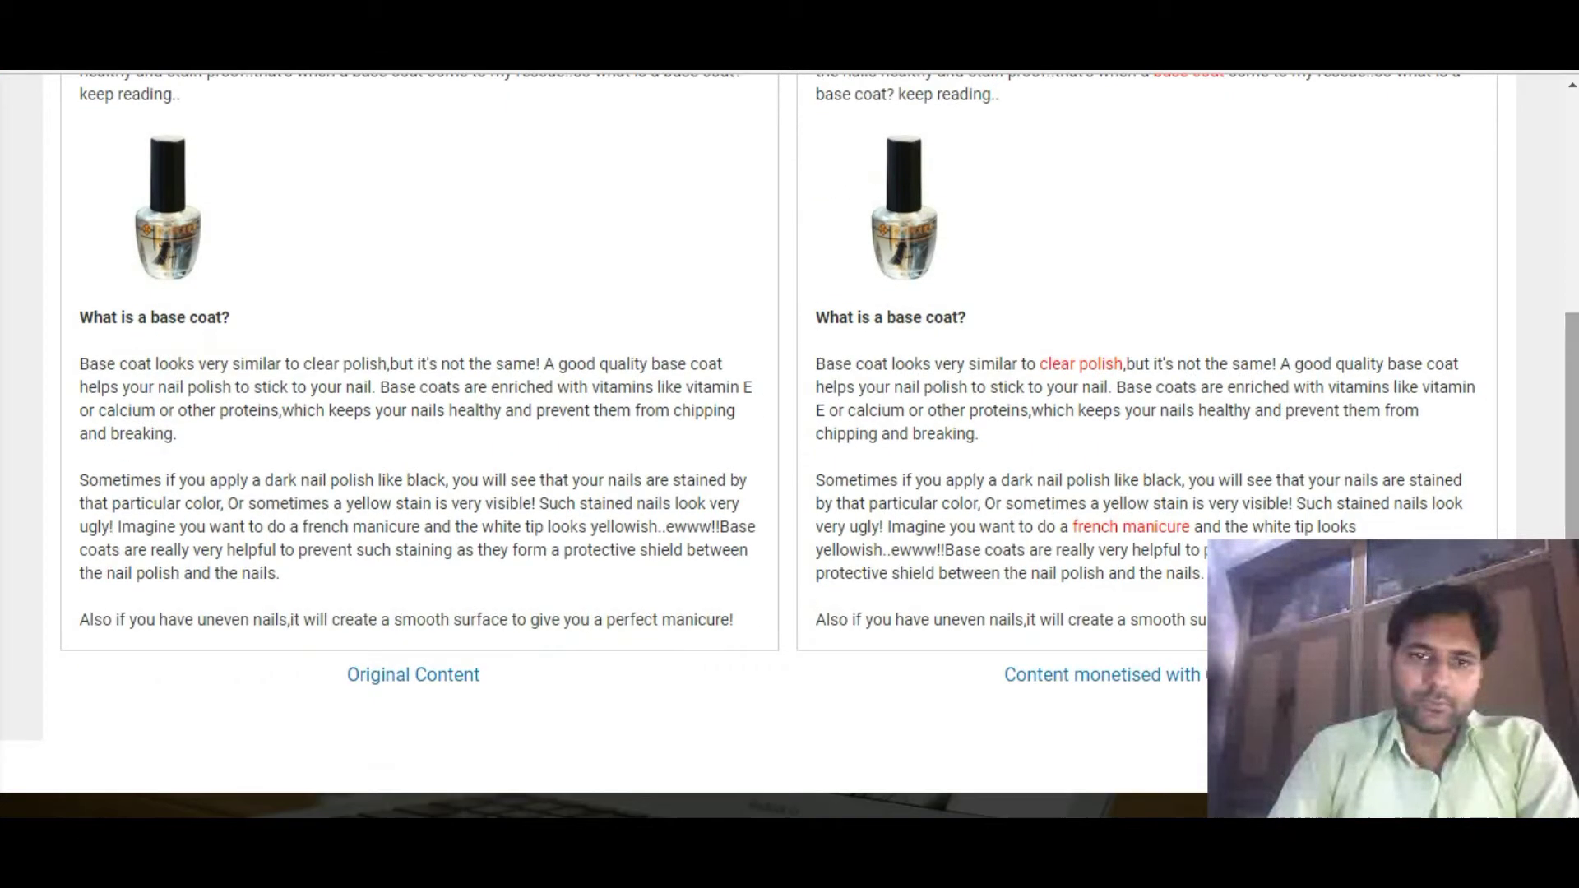
{"action": "scroll", "coordinate": [790, 447], "scroll_direction": "up", "scroll_amount": 5}
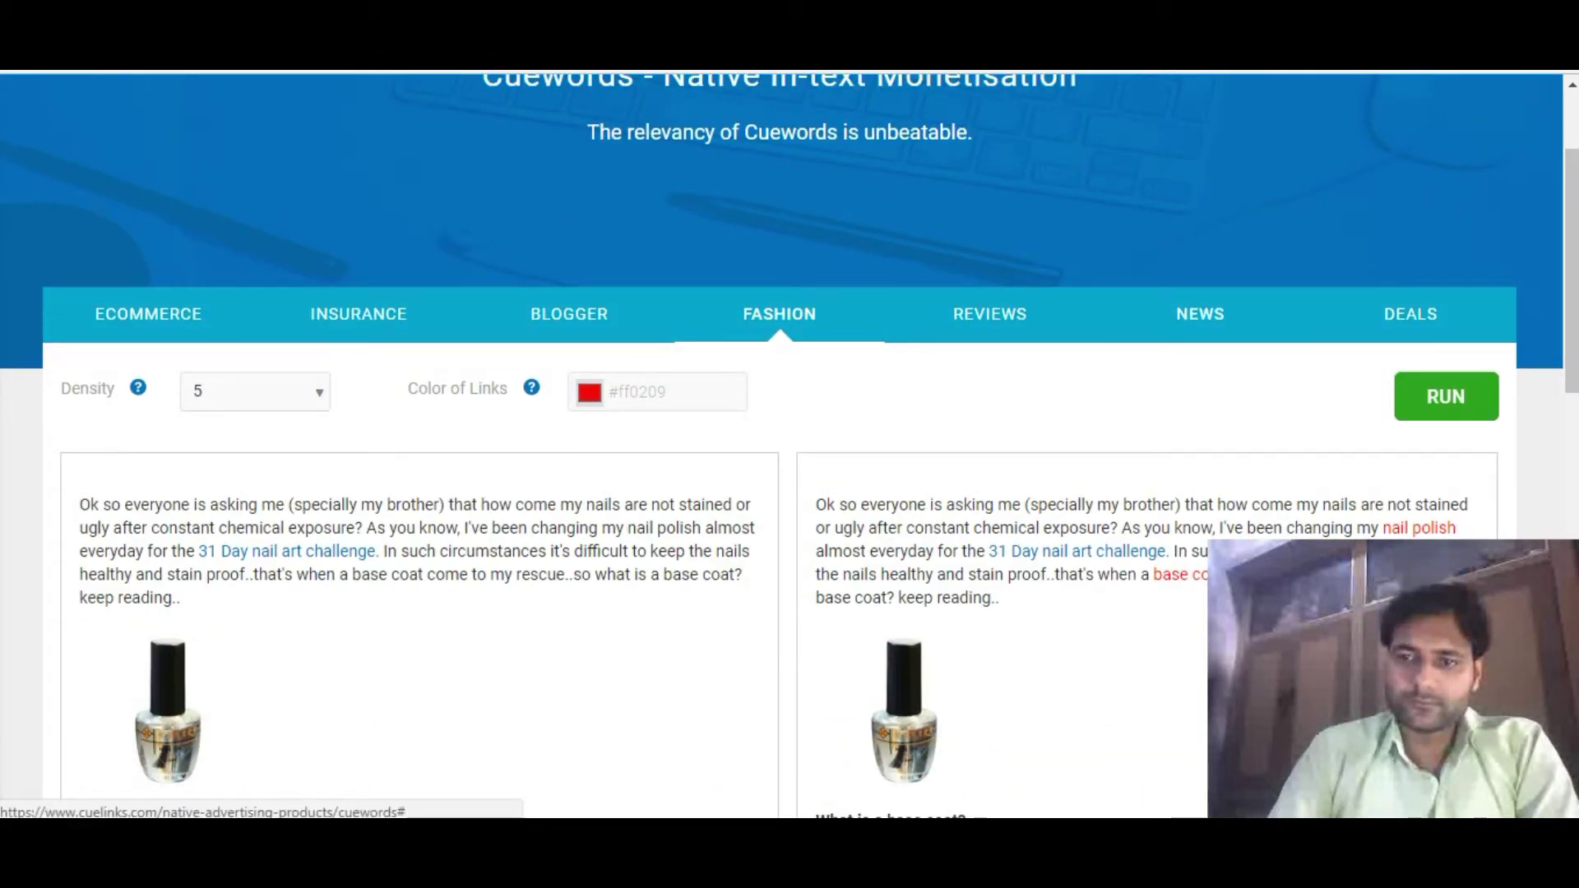
Run the keyword conversion on the News sample and review the linked keywords.
{"action": "left_click", "coordinate": [1199, 313]}
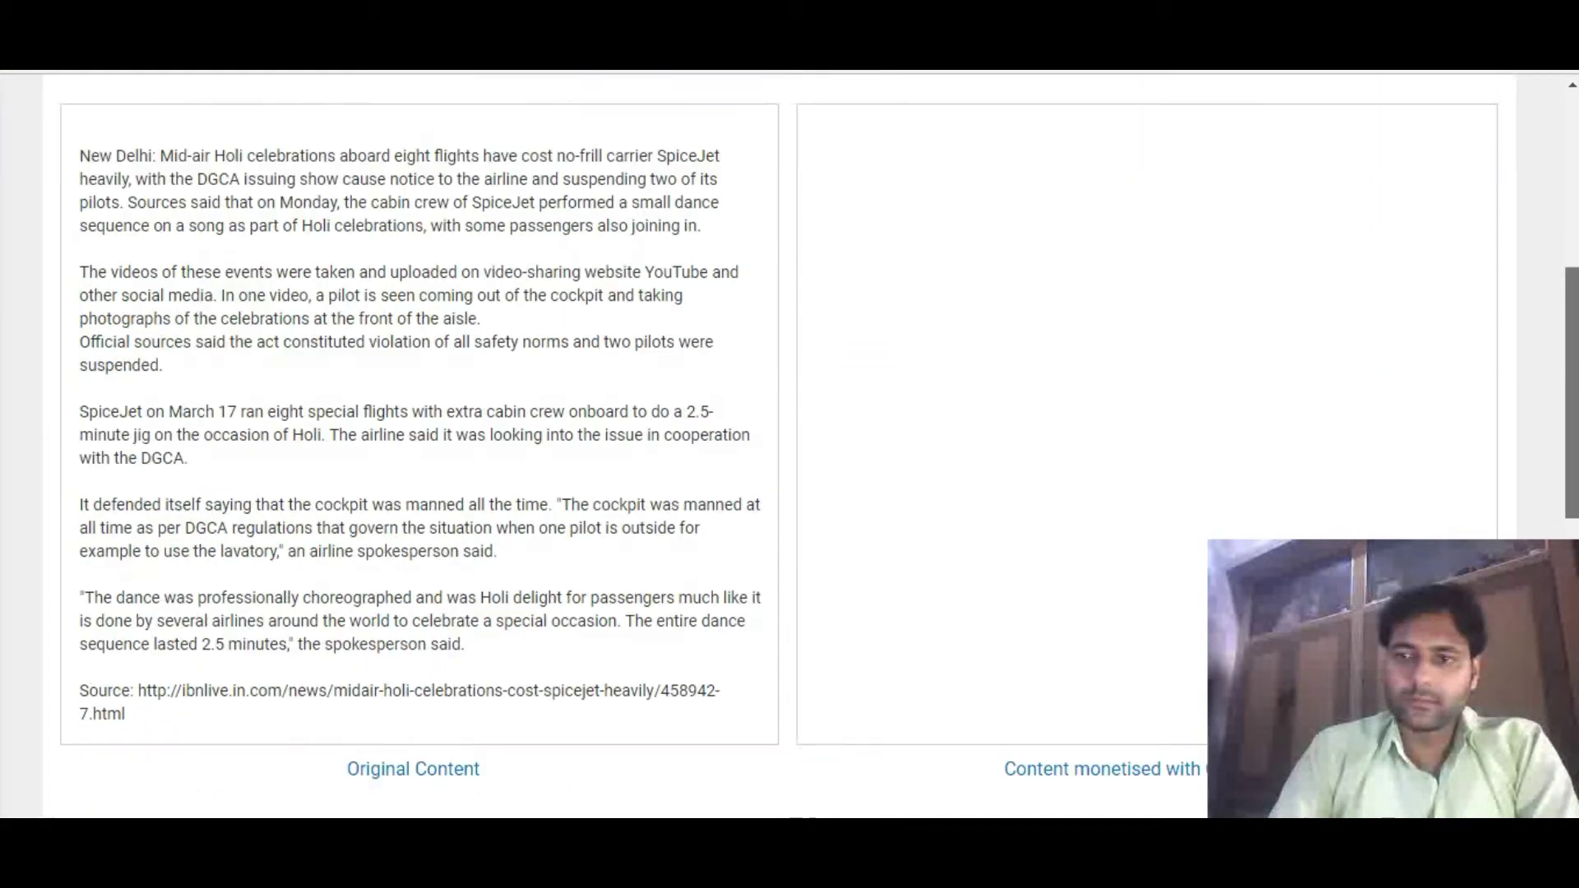
{"action": "scroll", "coordinate": [790, 447], "scroll_direction": "down", "scroll_amount": 3}
{"action": "left_click", "coordinate": [1445, 203]}
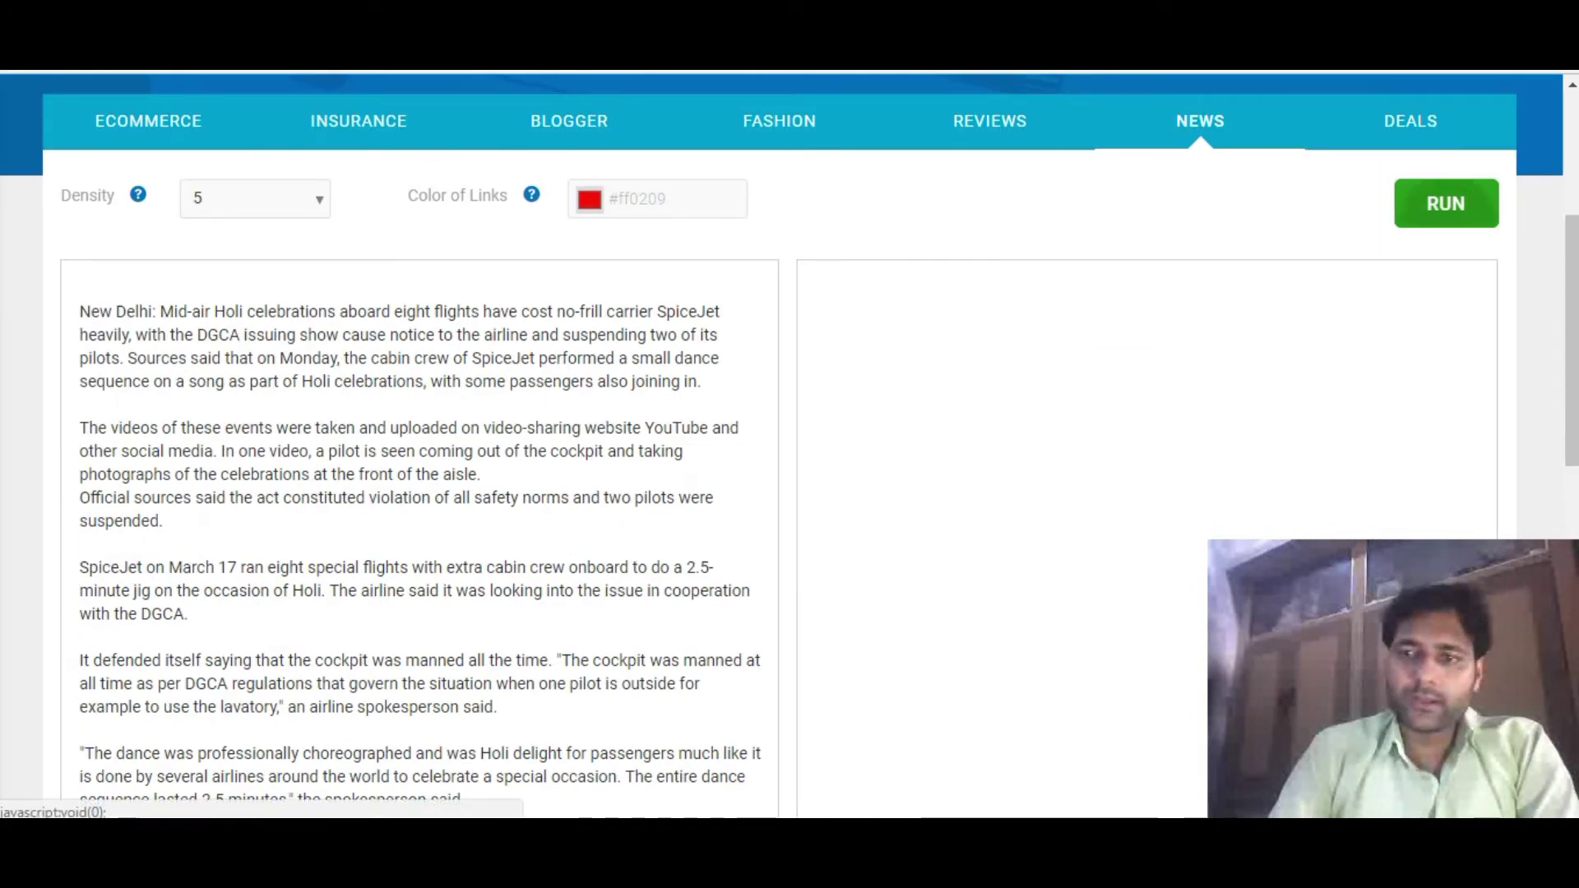
{"action": "scroll", "coordinate": [789, 451], "scroll_direction": "down", "scroll_amount": 5}
{"action": "scroll", "coordinate": [789, 447], "scroll_direction": "up", "scroll_amount": 6}
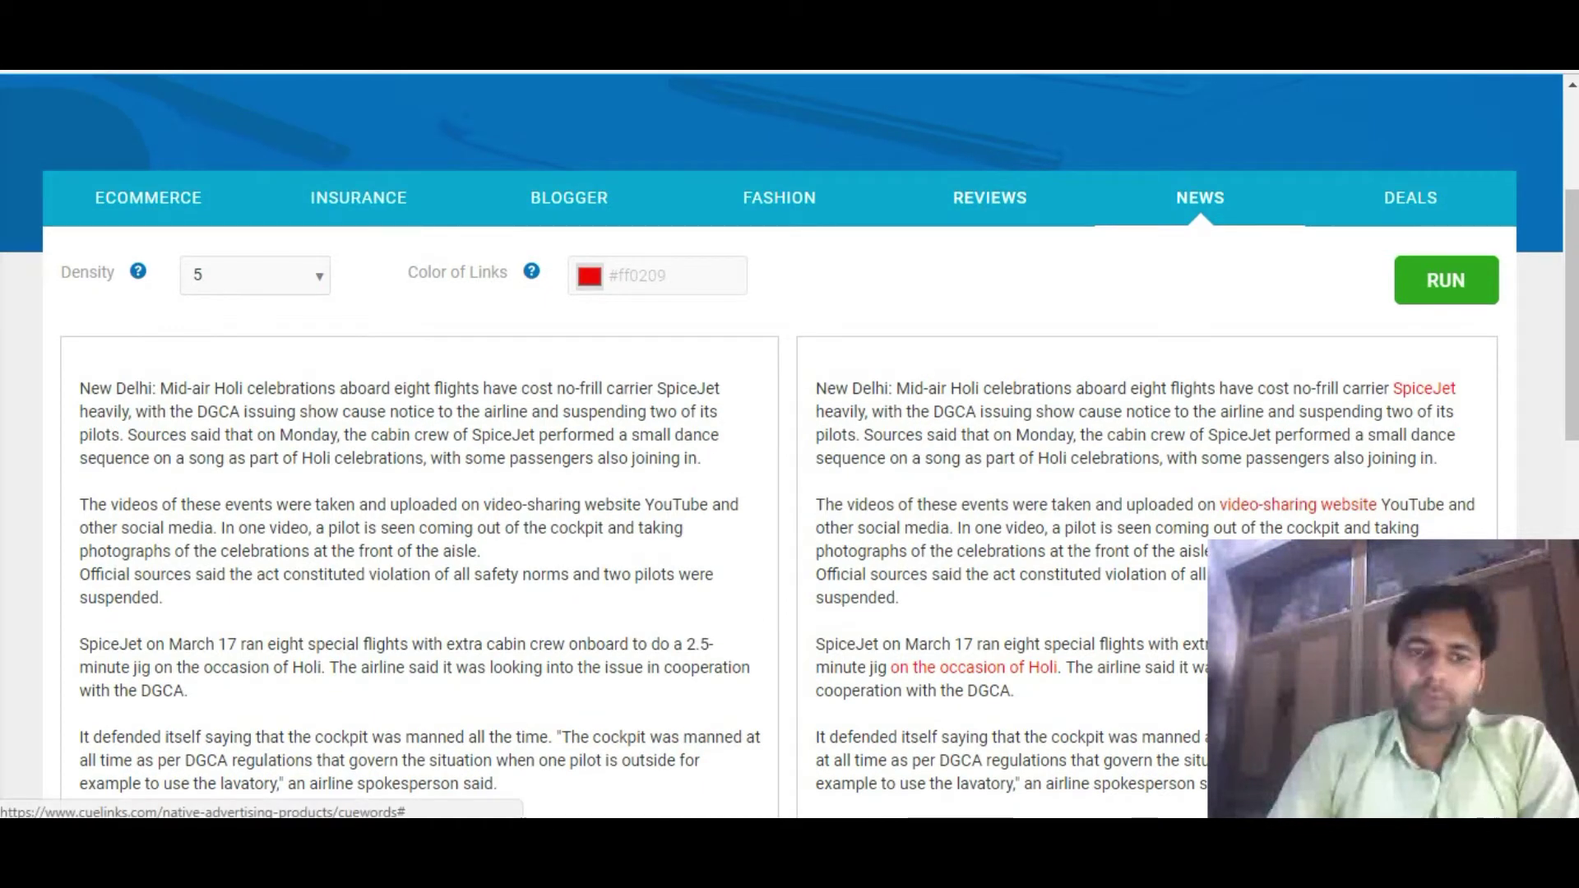
Run the keyword conversion on the Reviews sample and check the converted text.
{"action": "left_click", "coordinate": [989, 197]}
{"action": "left_click_drag", "start_coordinate": [1571, 329], "coordinate": [1570, 331]}
{"action": "scroll", "coordinate": [789, 447], "scroll_direction": "down", "scroll_amount": 1}
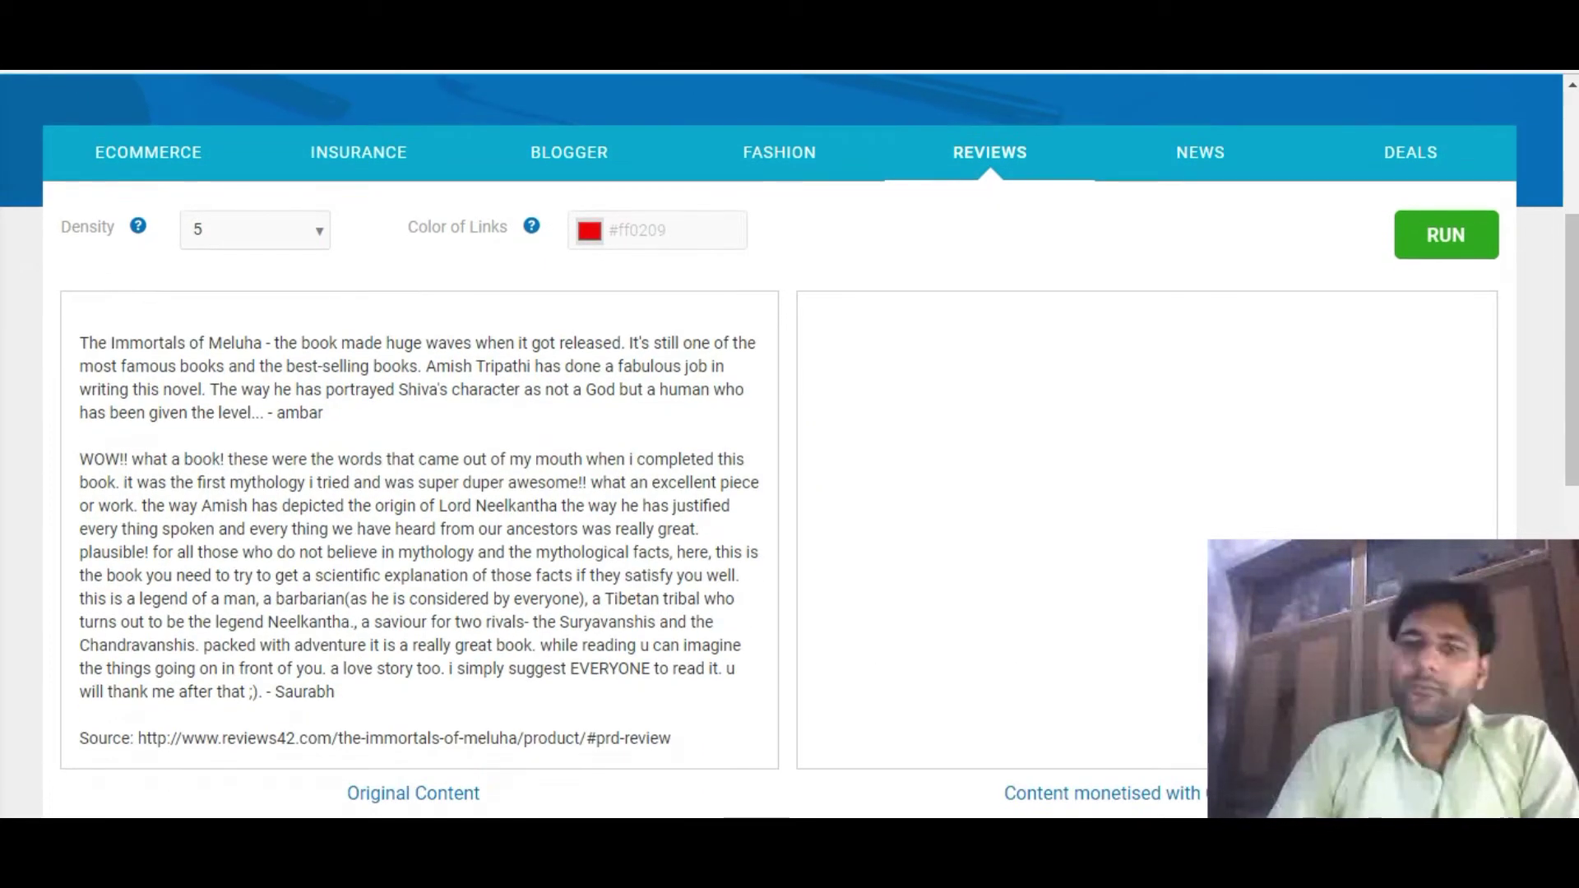
{"action": "left_click", "coordinate": [1445, 231]}
{"action": "scroll", "coordinate": [789, 446], "scroll_direction": "down", "scroll_amount": 3}
{"action": "scroll", "coordinate": [790, 446], "scroll_direction": "up", "scroll_amount": 3}
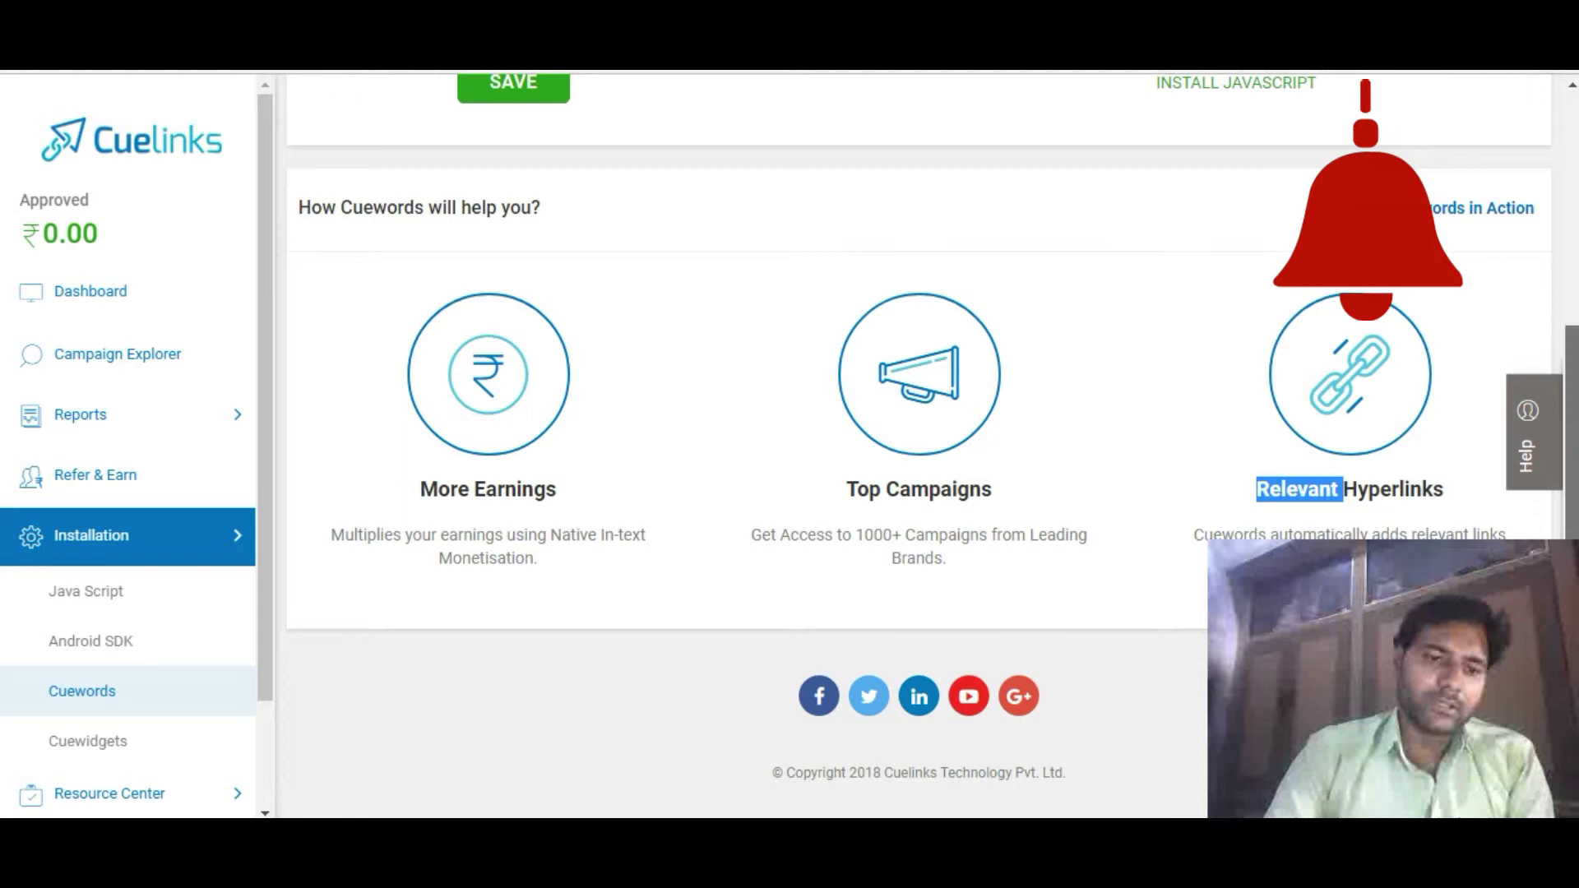
Return to the Cuelinks account, open the Cuewidgets page and look through the list of existing widgets.
{"action": "scroll", "coordinate": [918, 444], "scroll_direction": "up", "scroll_amount": 1}
{"action": "scroll", "coordinate": [918, 444], "scroll_direction": "down", "scroll_amount": 1}
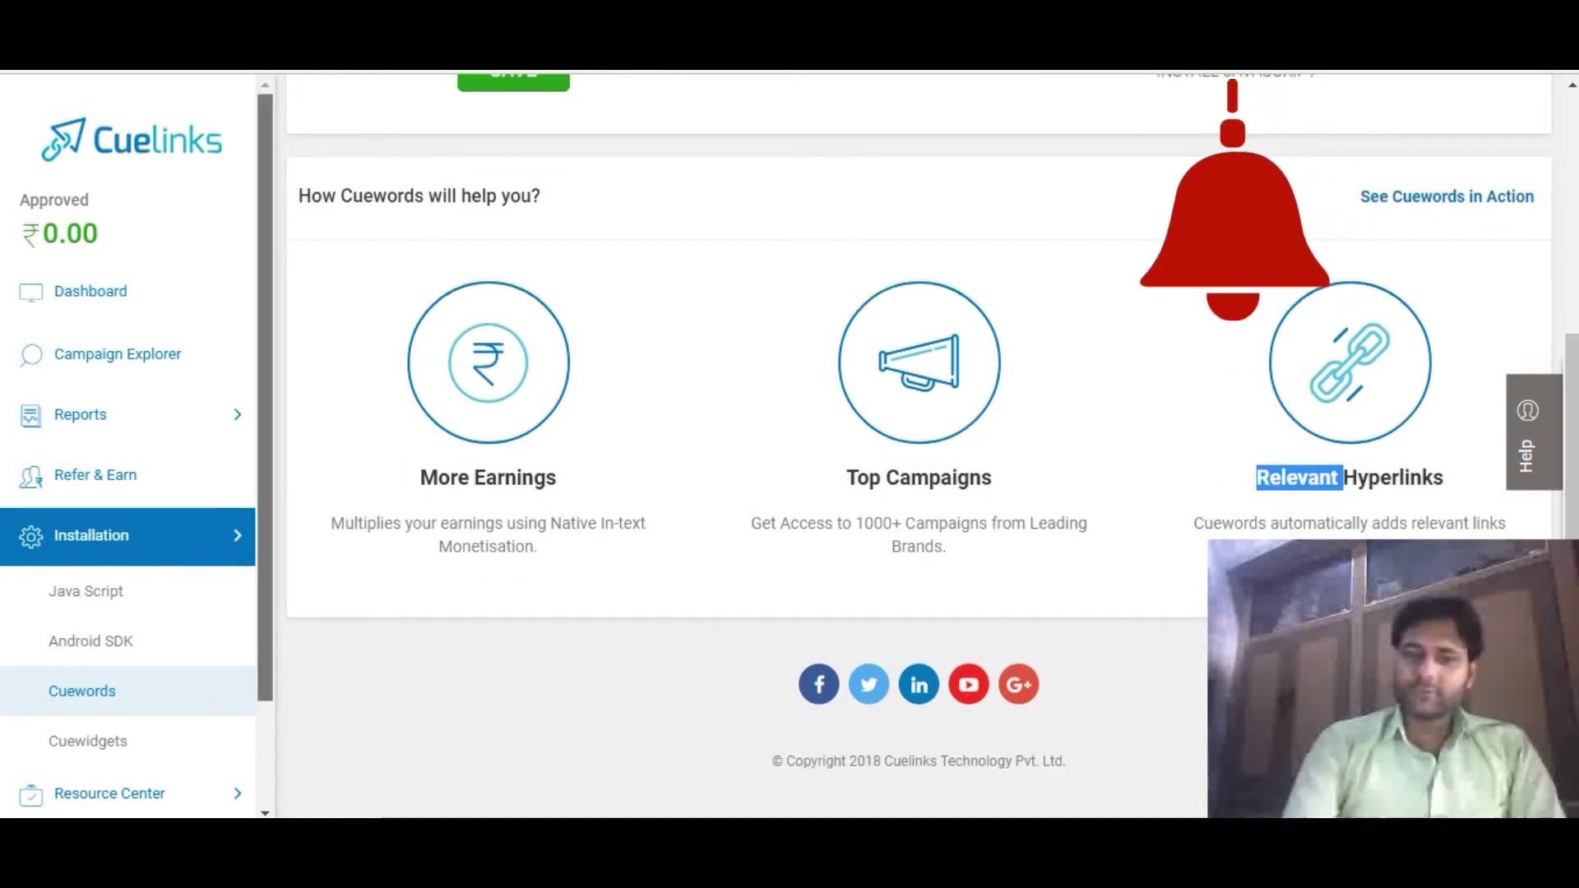
{"action": "scroll", "coordinate": [88, 615], "scroll_direction": "down", "scroll_amount": 2}
{"action": "left_click", "coordinate": [88, 615]}
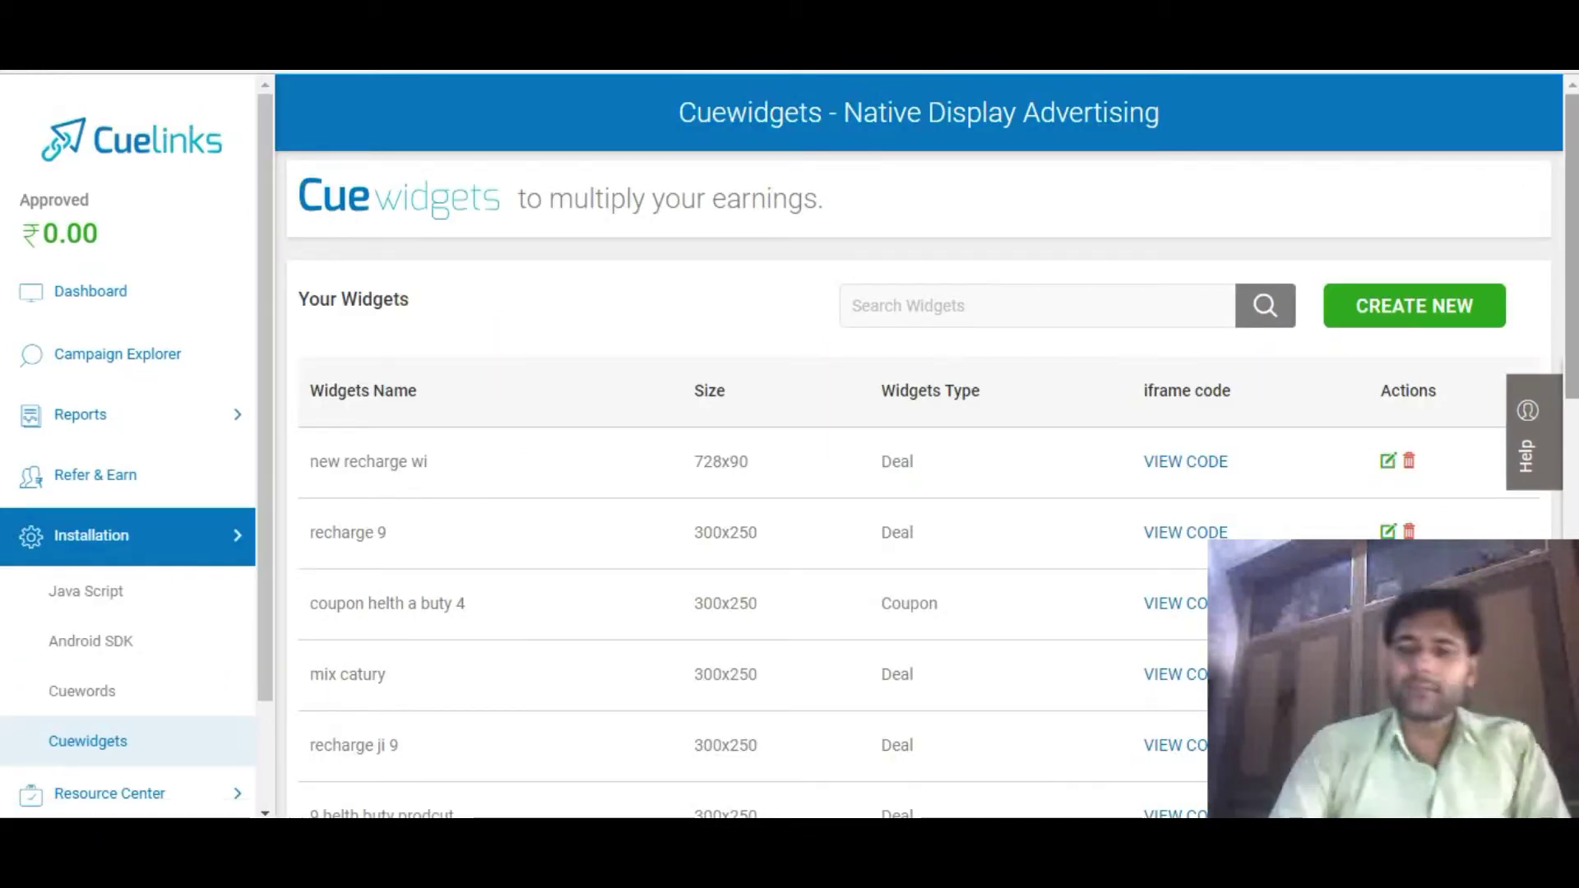
{"action": "scroll", "coordinate": [919, 444], "scroll_direction": "down", "scroll_amount": 3}
{"action": "scroll", "coordinate": [919, 444], "scroll_direction": "down", "scroll_amount": 3}
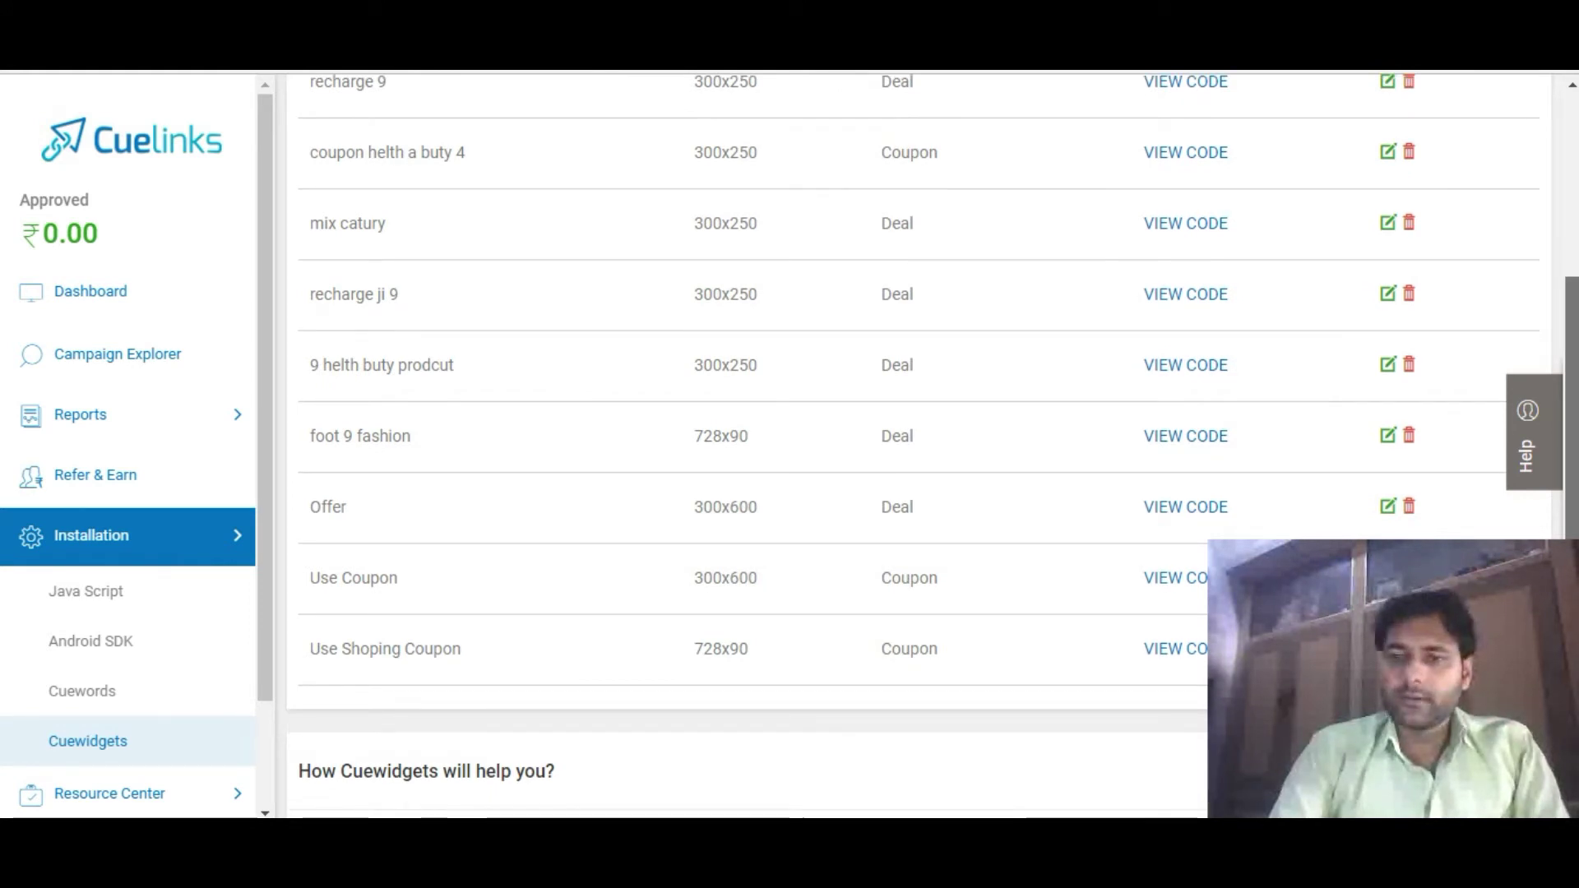
{"action": "scroll", "coordinate": [913, 444], "scroll_direction": "up", "scroll_amount": 3}
{"action": "scroll", "coordinate": [912, 444], "scroll_direction": "up", "scroll_amount": 2}
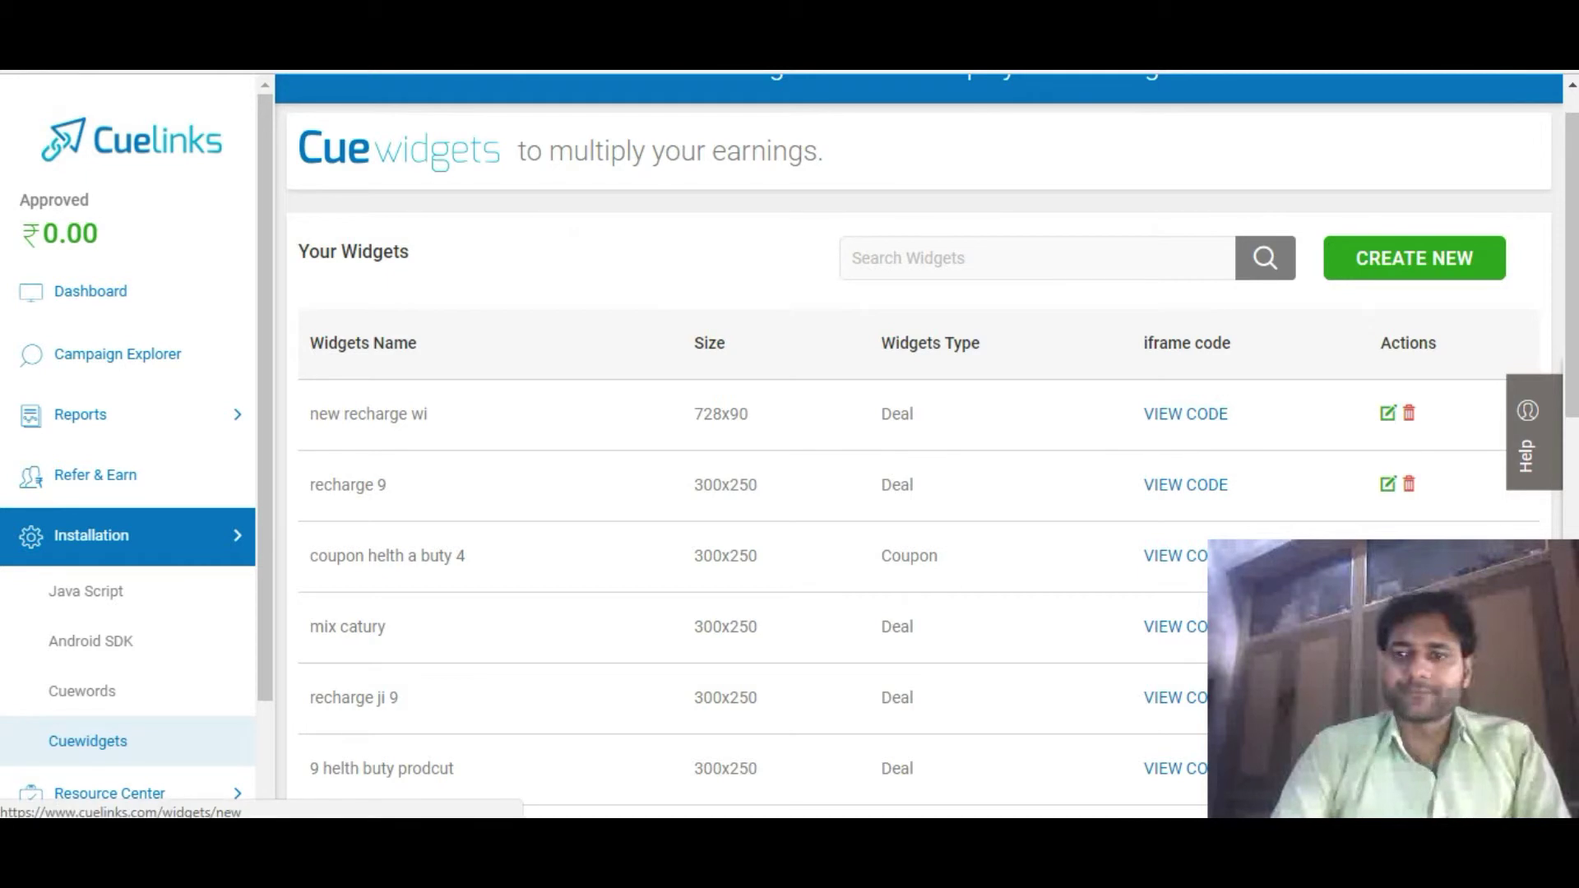
Start creating a new Cuewidget and select Electronics as its category.
{"action": "left_click", "coordinate": [852, 258]}
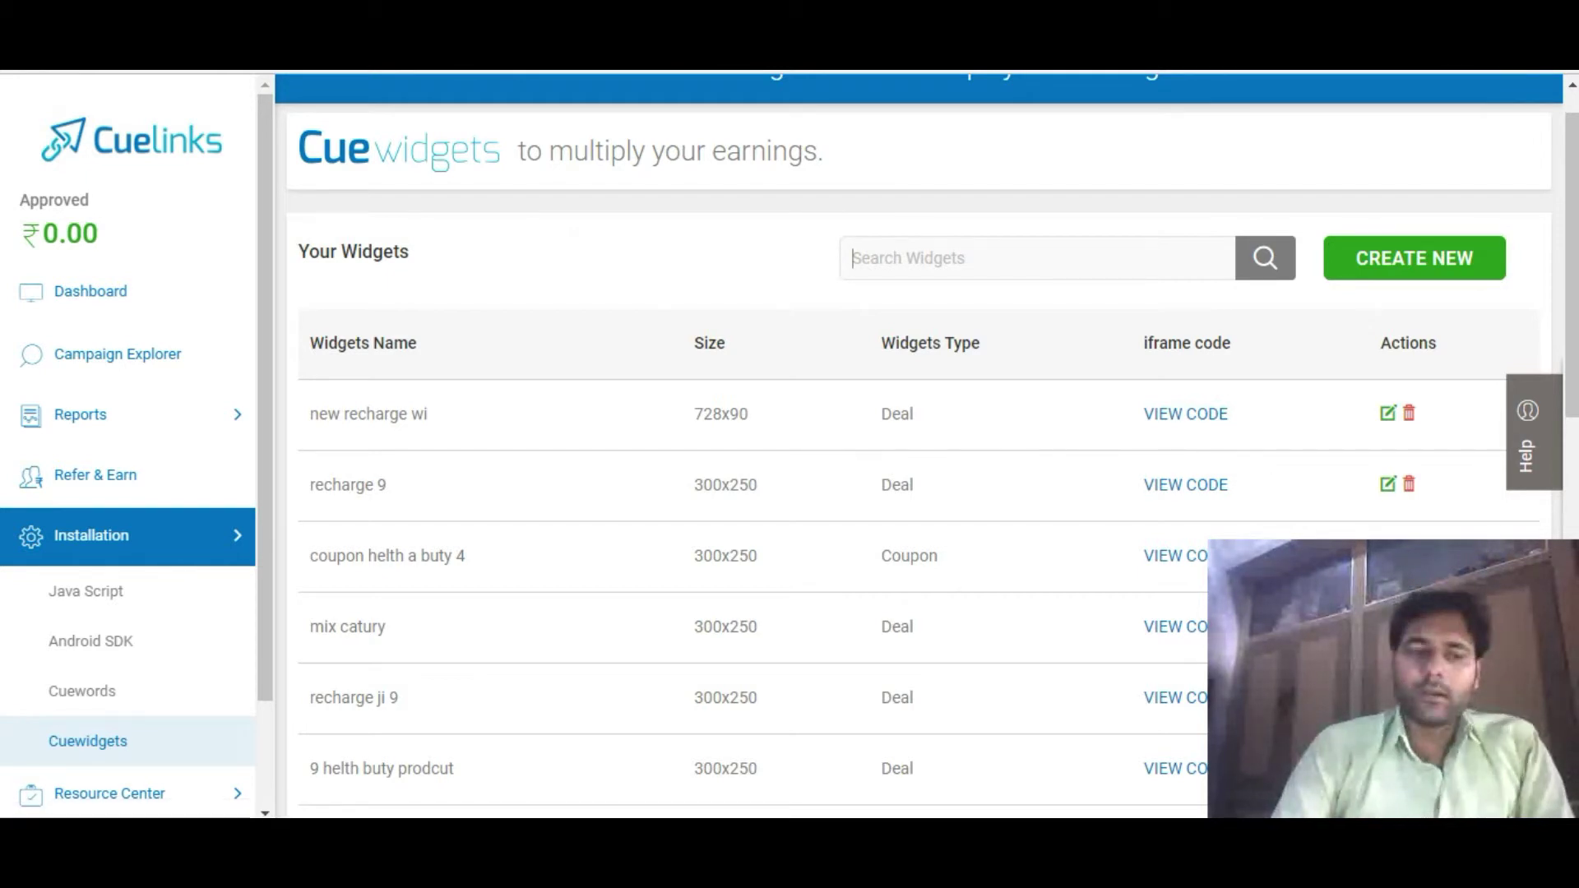
{"action": "left_click", "coordinate": [1413, 258]}
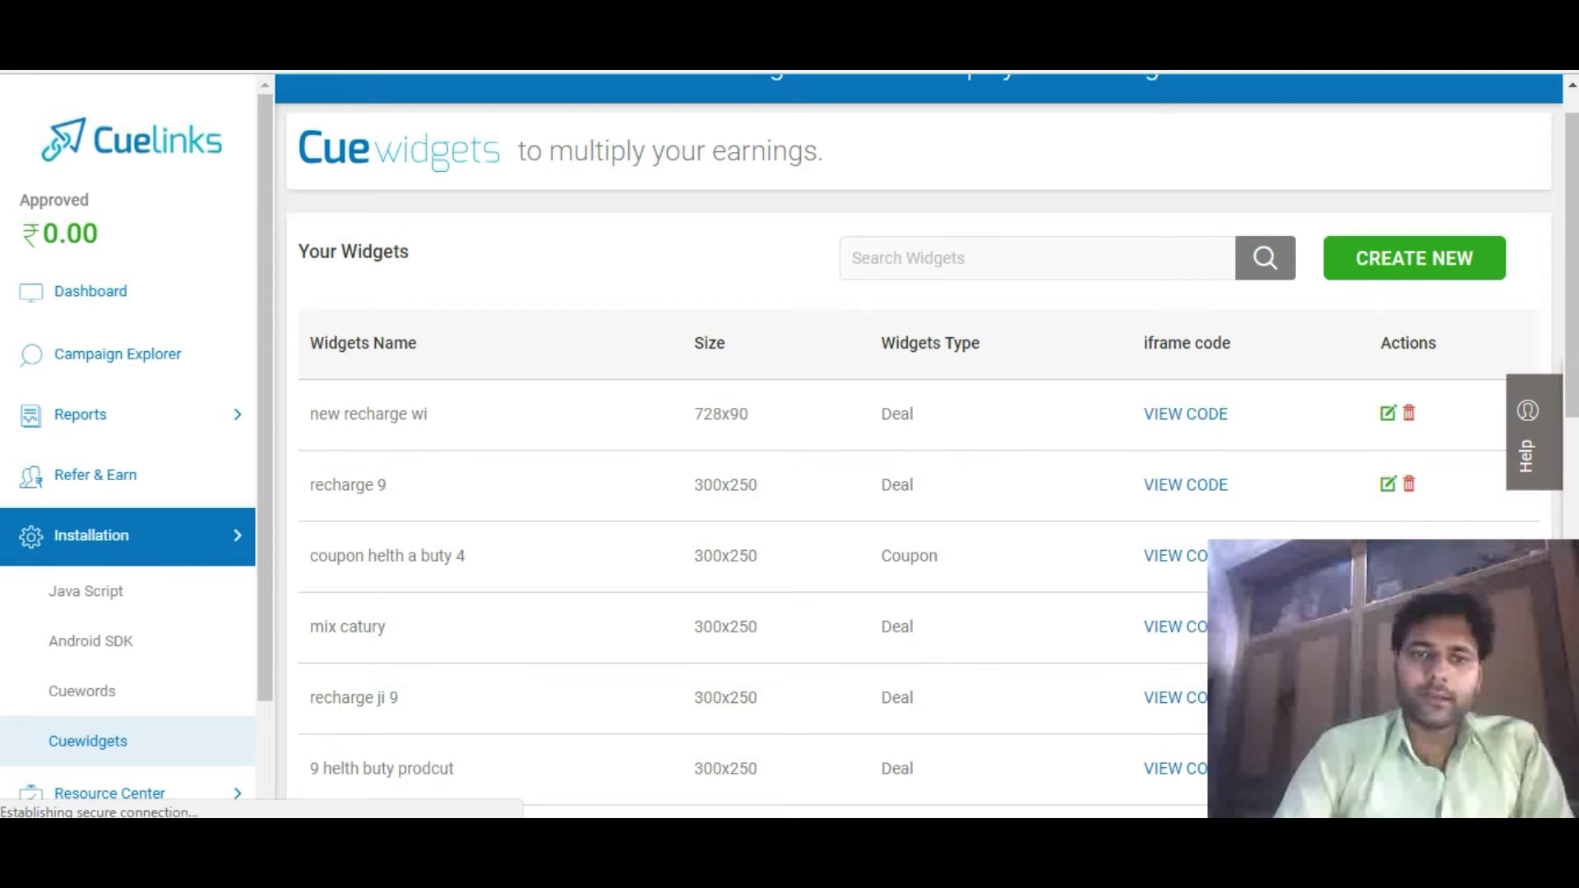
{"action": "left_click_drag", "start_coordinate": [1570, 260], "coordinate": [1570, 322]}
{"action": "scroll", "coordinate": [650, 444], "scroll_direction": "down", "scroll_amount": 2}
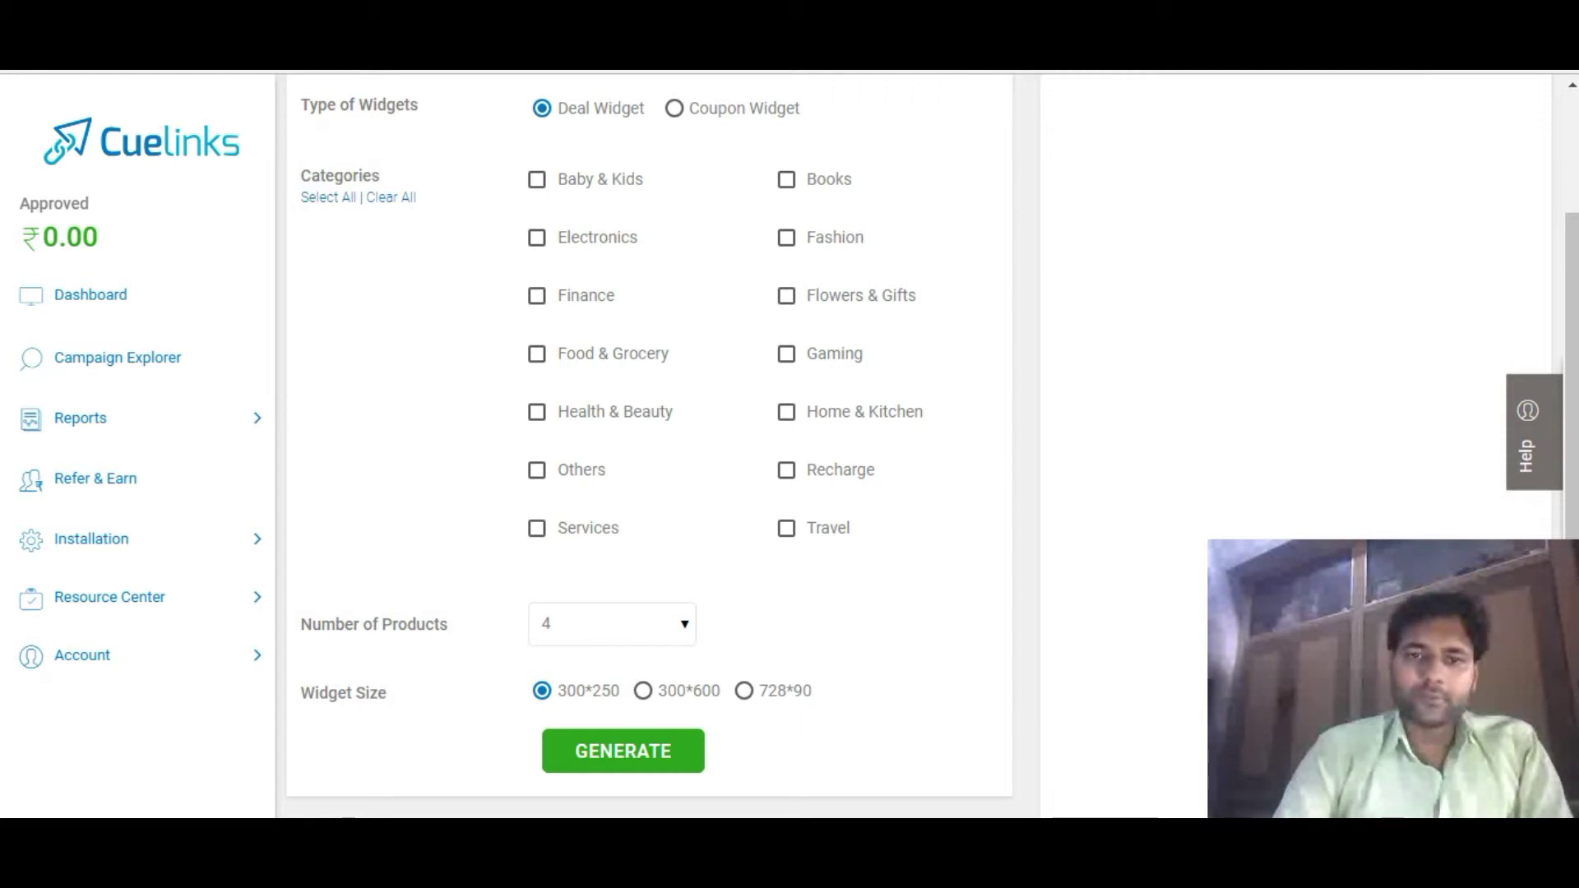
{"action": "left_click", "coordinate": [536, 238]}
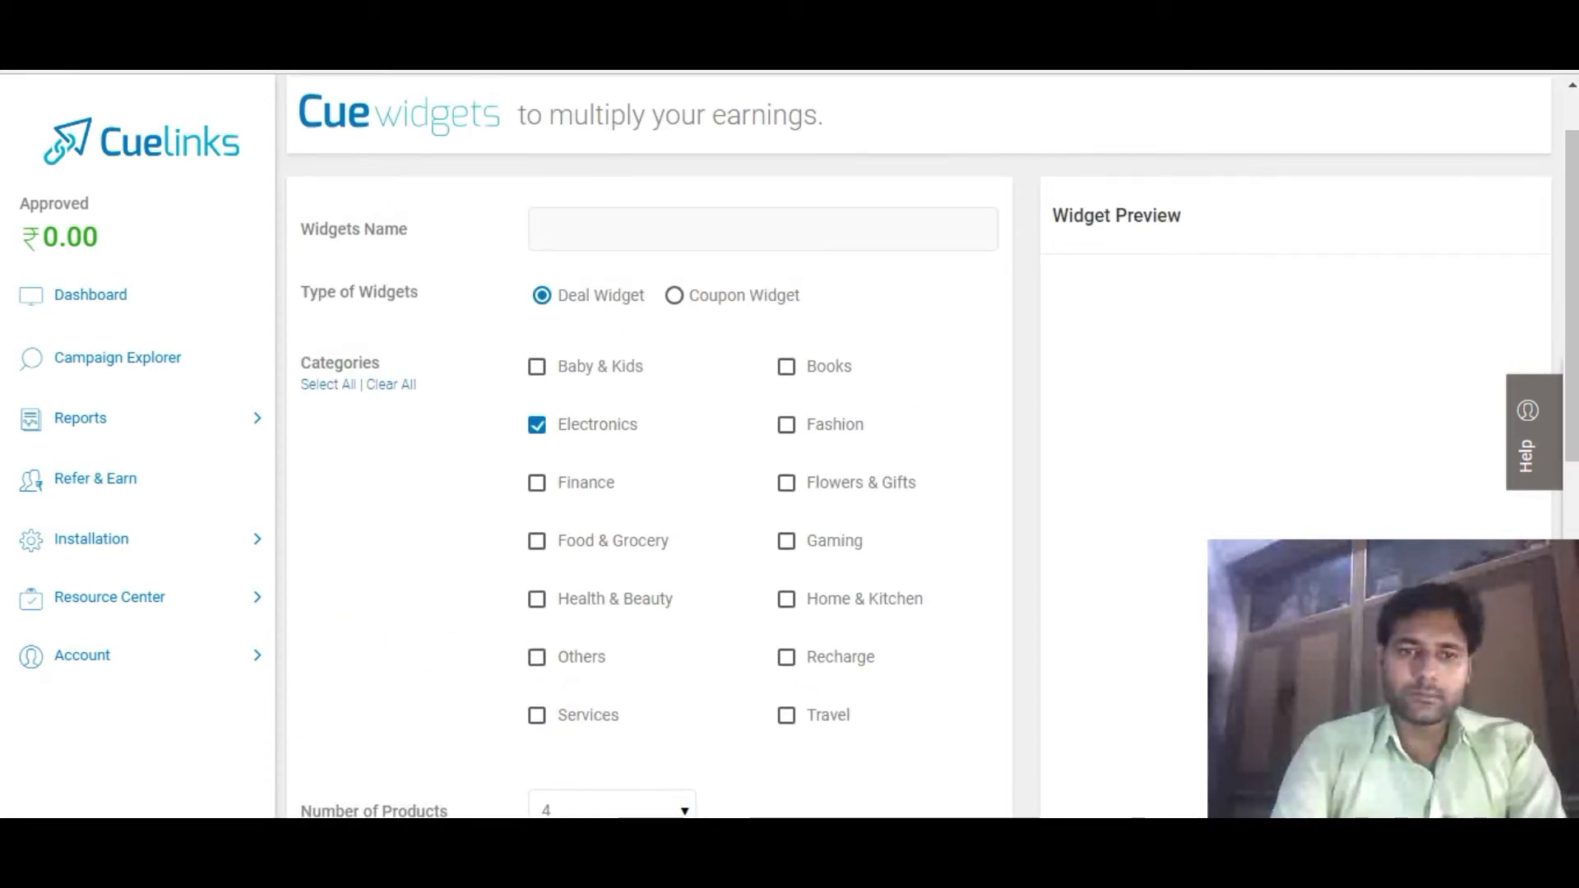
Name the deal widget "Test only" and keep its number of products at 4.
{"action": "type", "text": "T"}
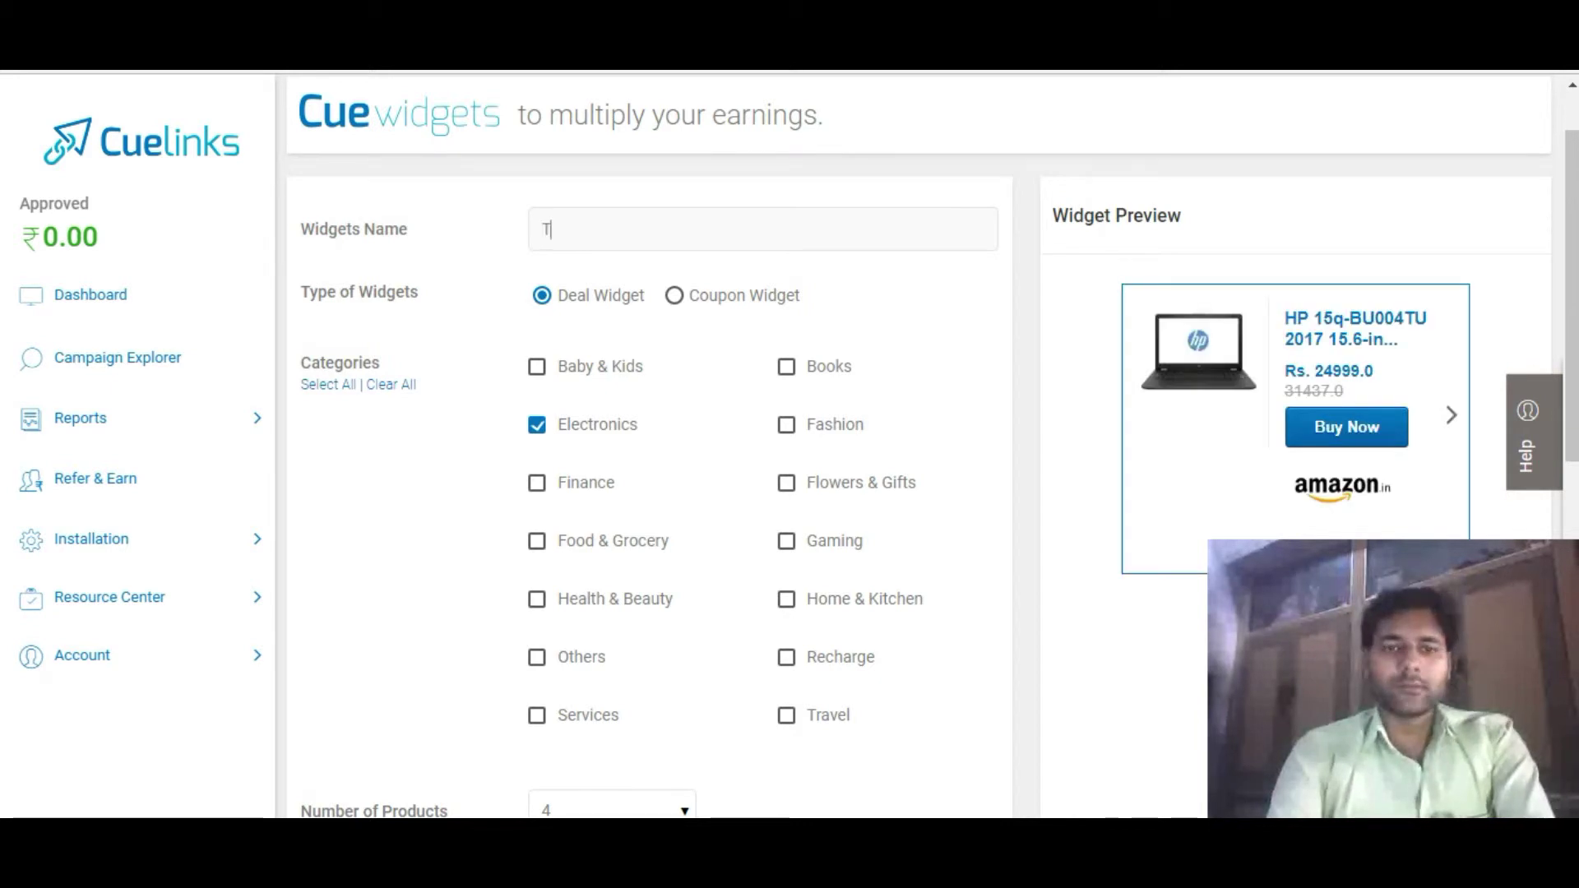
{"action": "type", "text": "est only"}
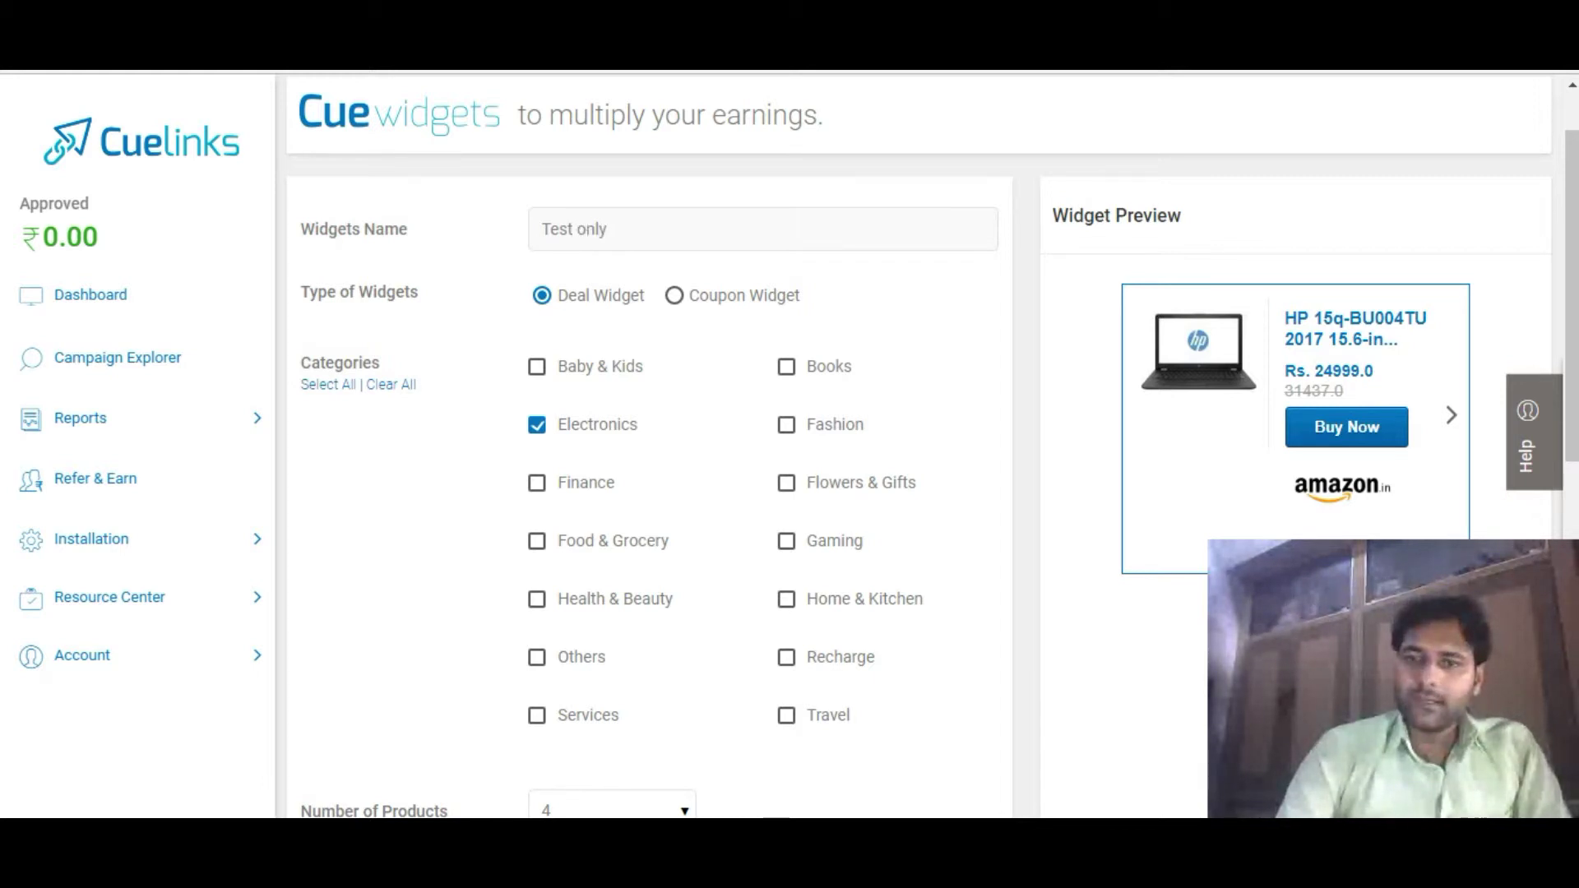
{"action": "scroll", "coordinate": [932, 446], "scroll_direction": "down", "scroll_amount": 1}
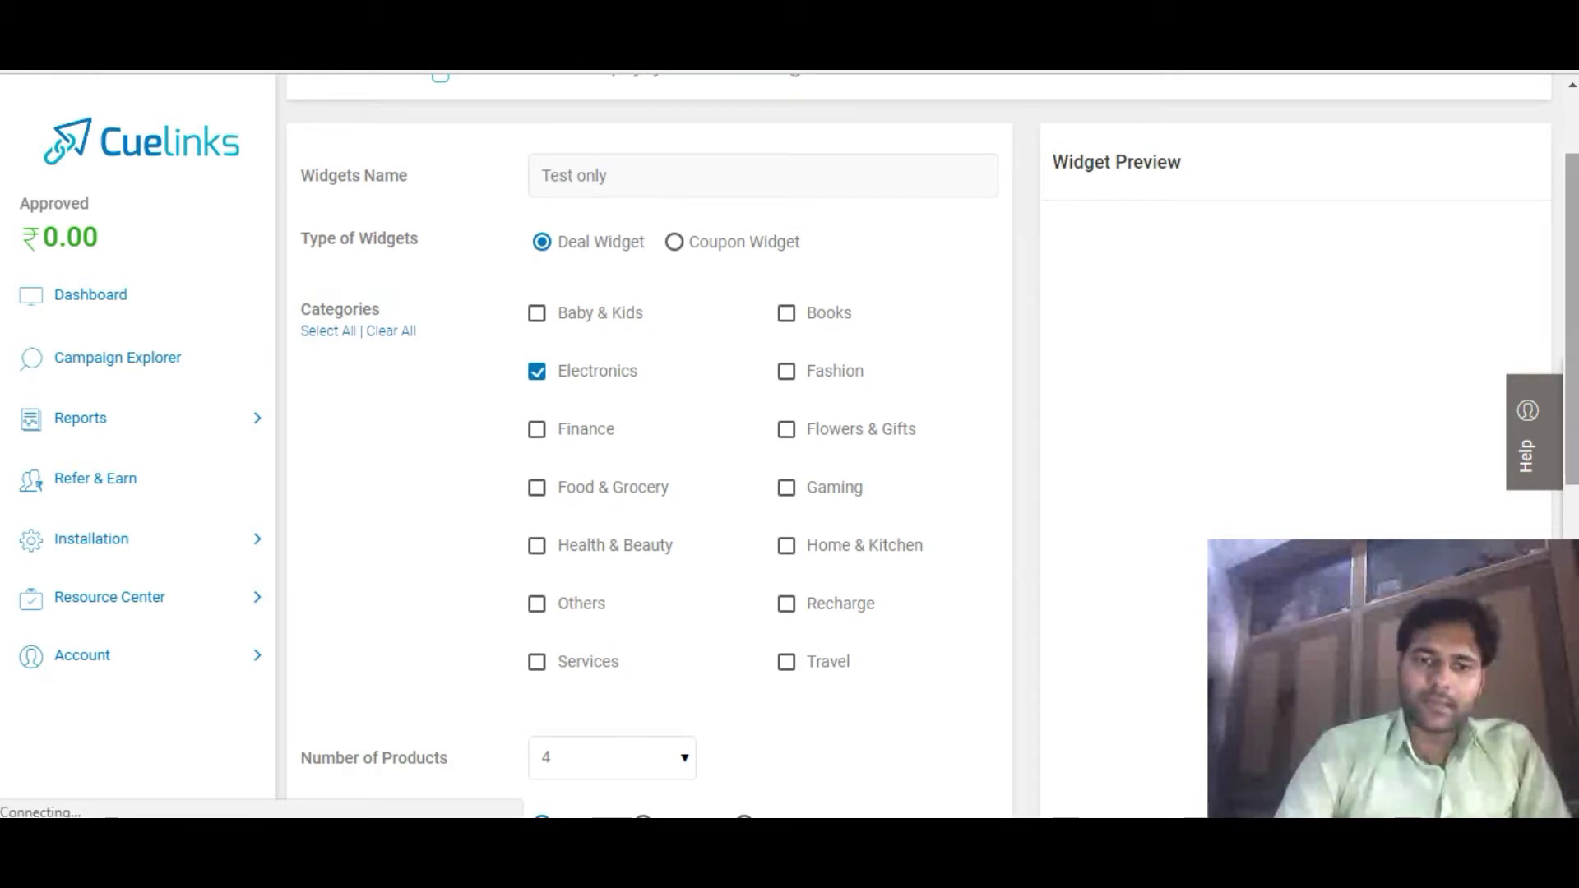
{"action": "scroll", "coordinate": [650, 443], "scroll_direction": "down", "scroll_amount": 3}
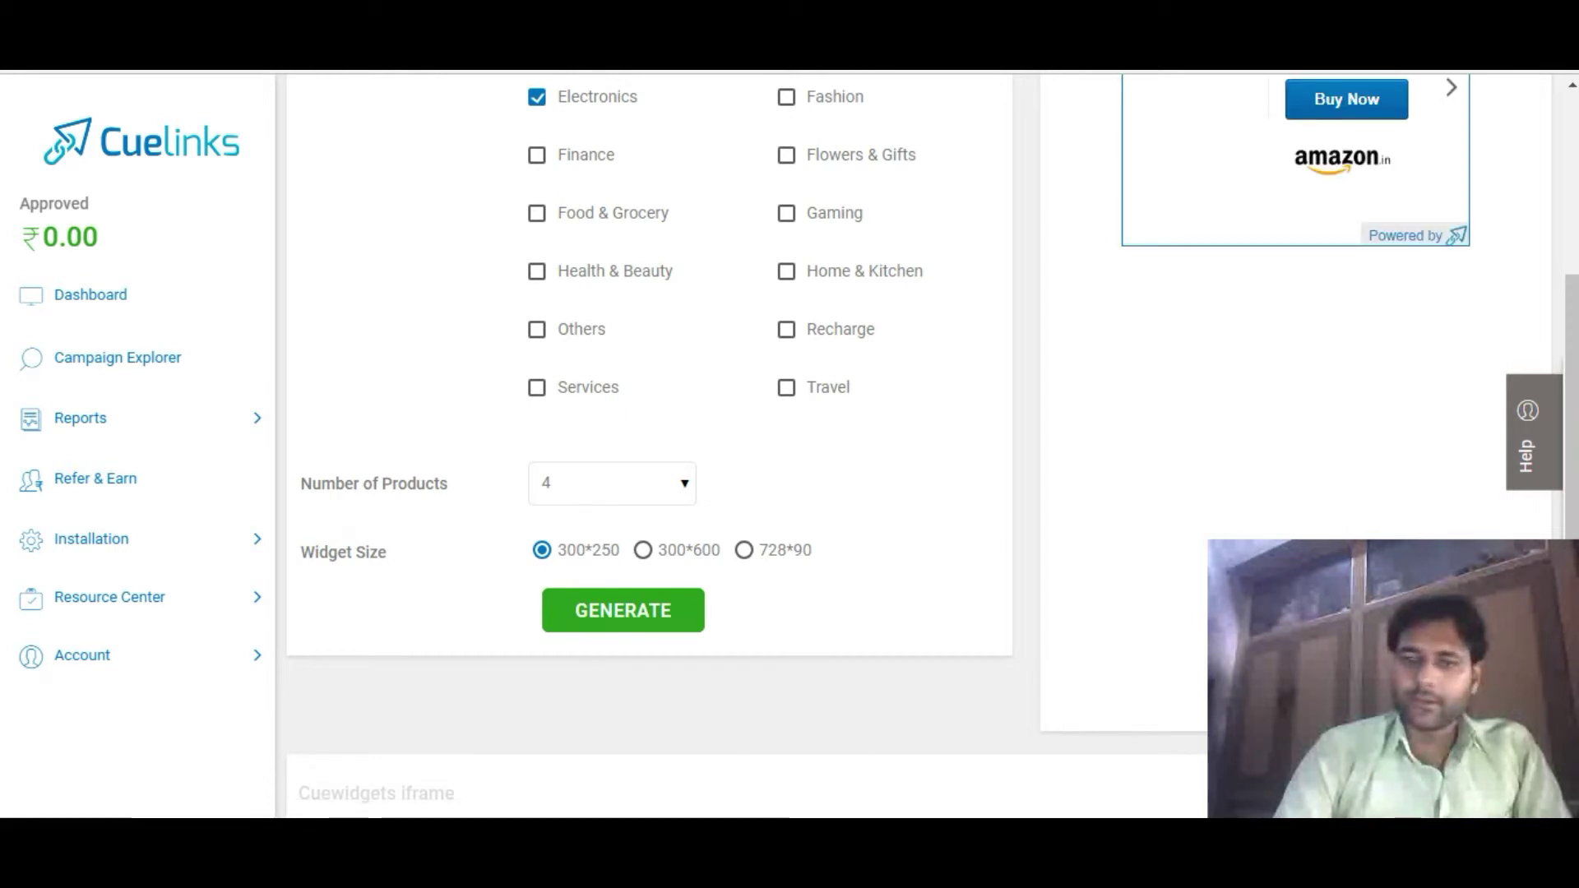
{"action": "left_click", "coordinate": [612, 483]}
{"action": "left_click", "coordinate": [611, 183]}
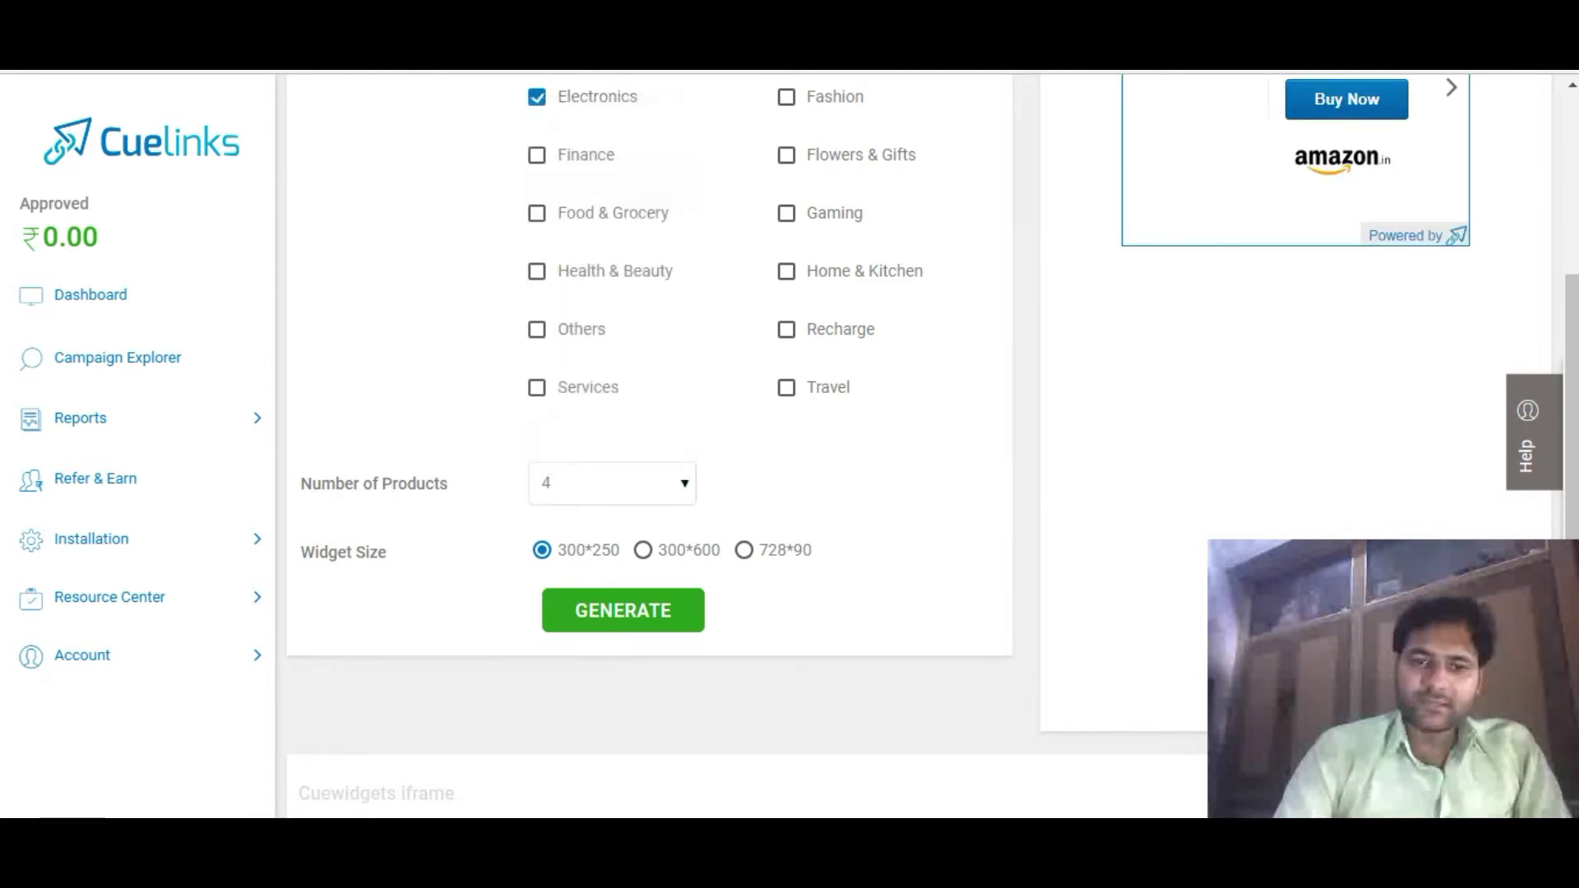
{"action": "left_click_drag", "start_coordinate": [1571, 380], "coordinate": [1570, 291]}
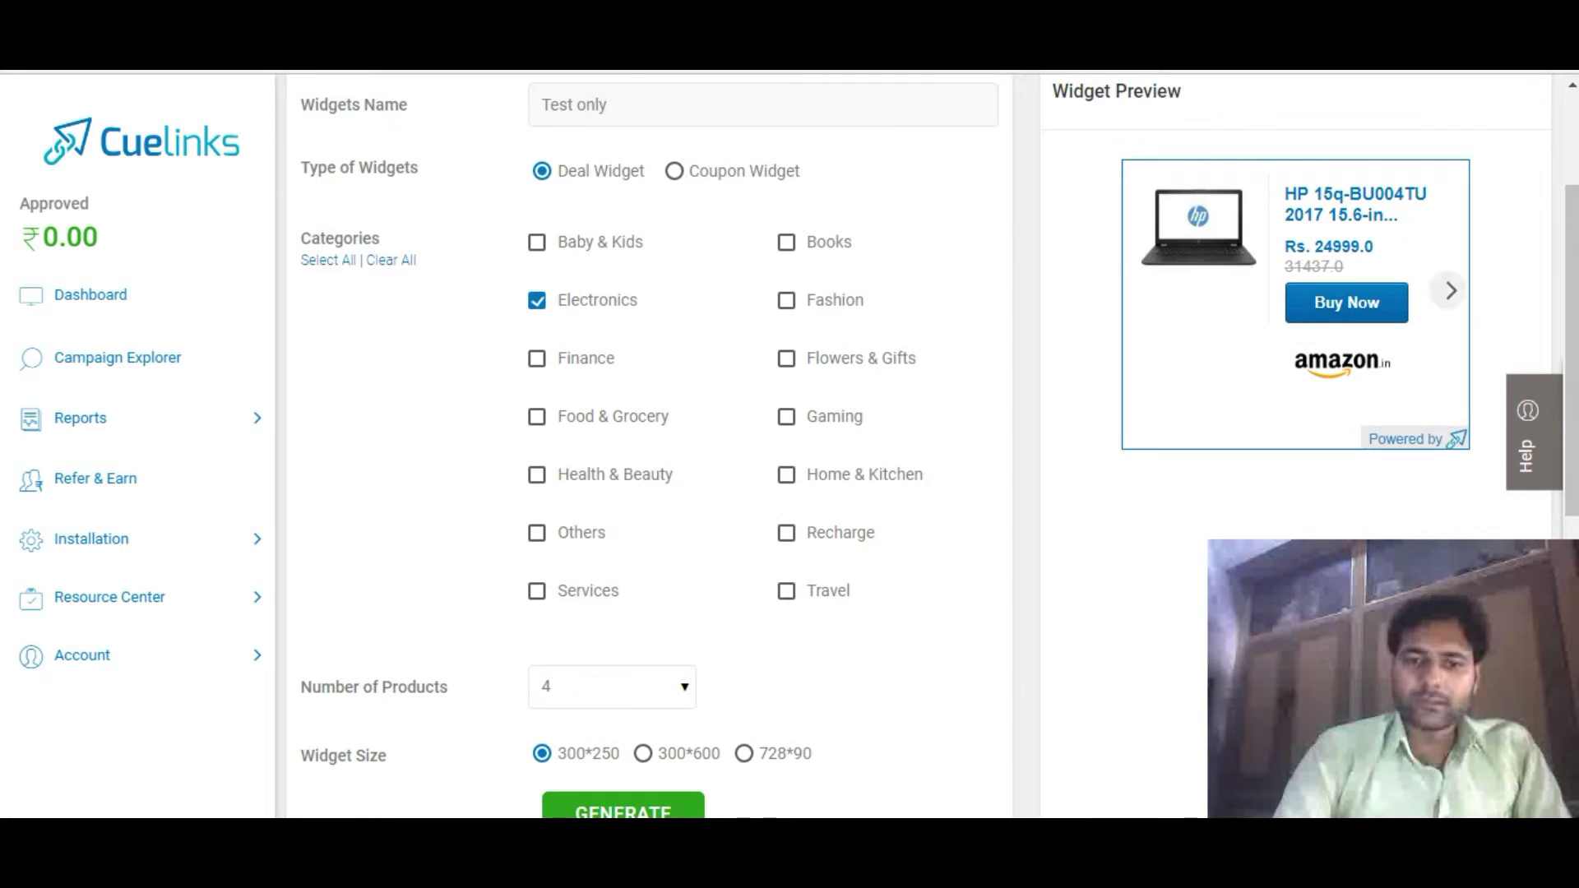
{"action": "scroll", "coordinate": [649, 444], "scroll_direction": "down", "scroll_amount": 2}
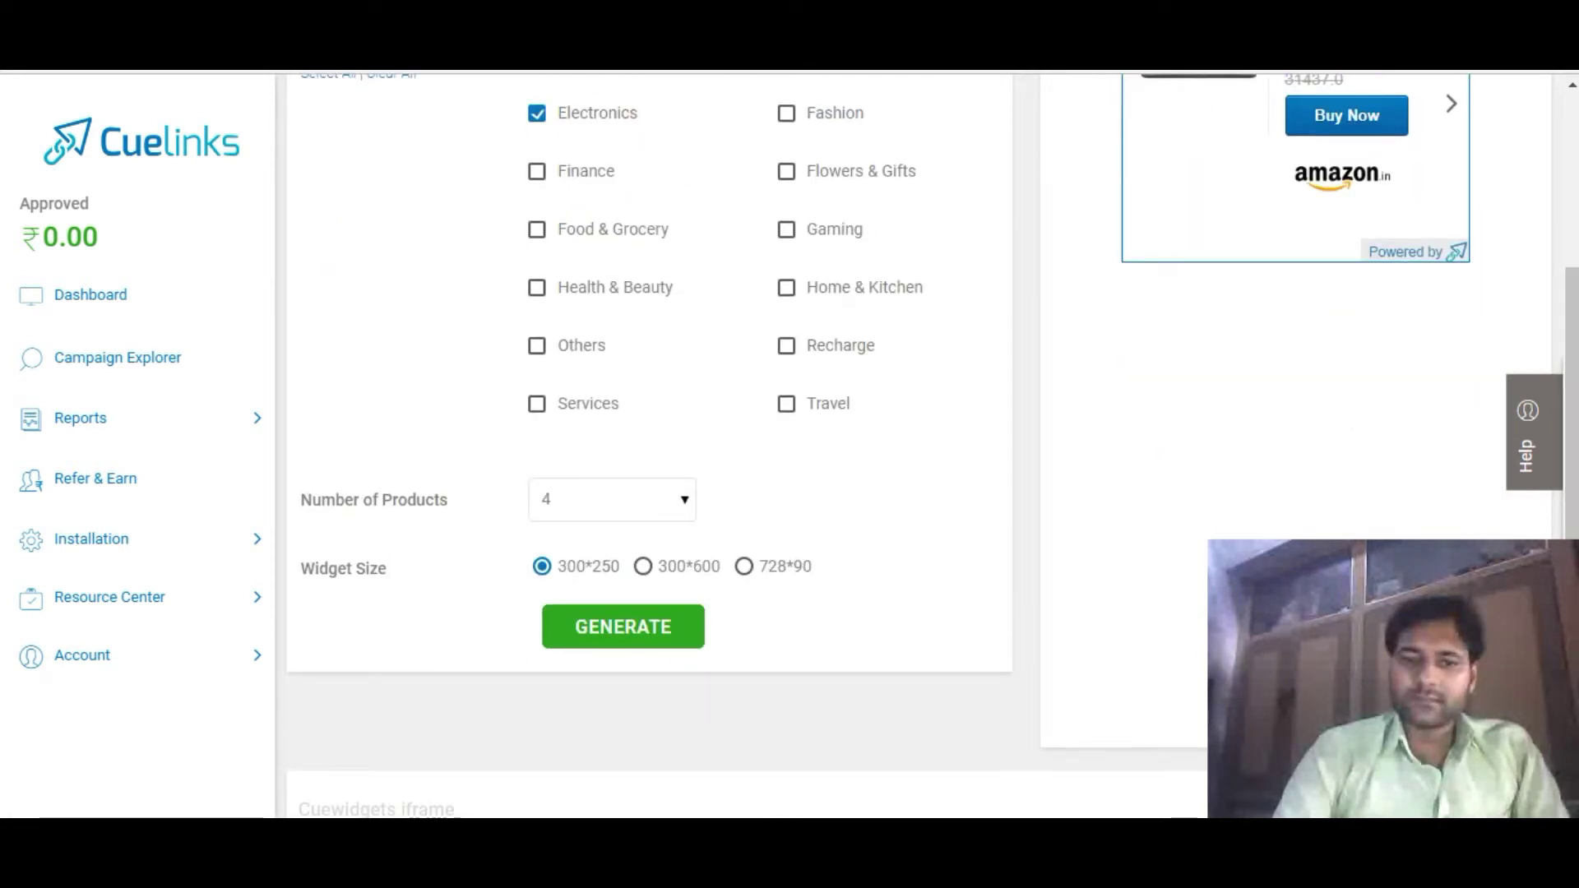
Set the widget size to 300*600 and check the preview of the product deals.
{"action": "left_click", "coordinate": [643, 566]}
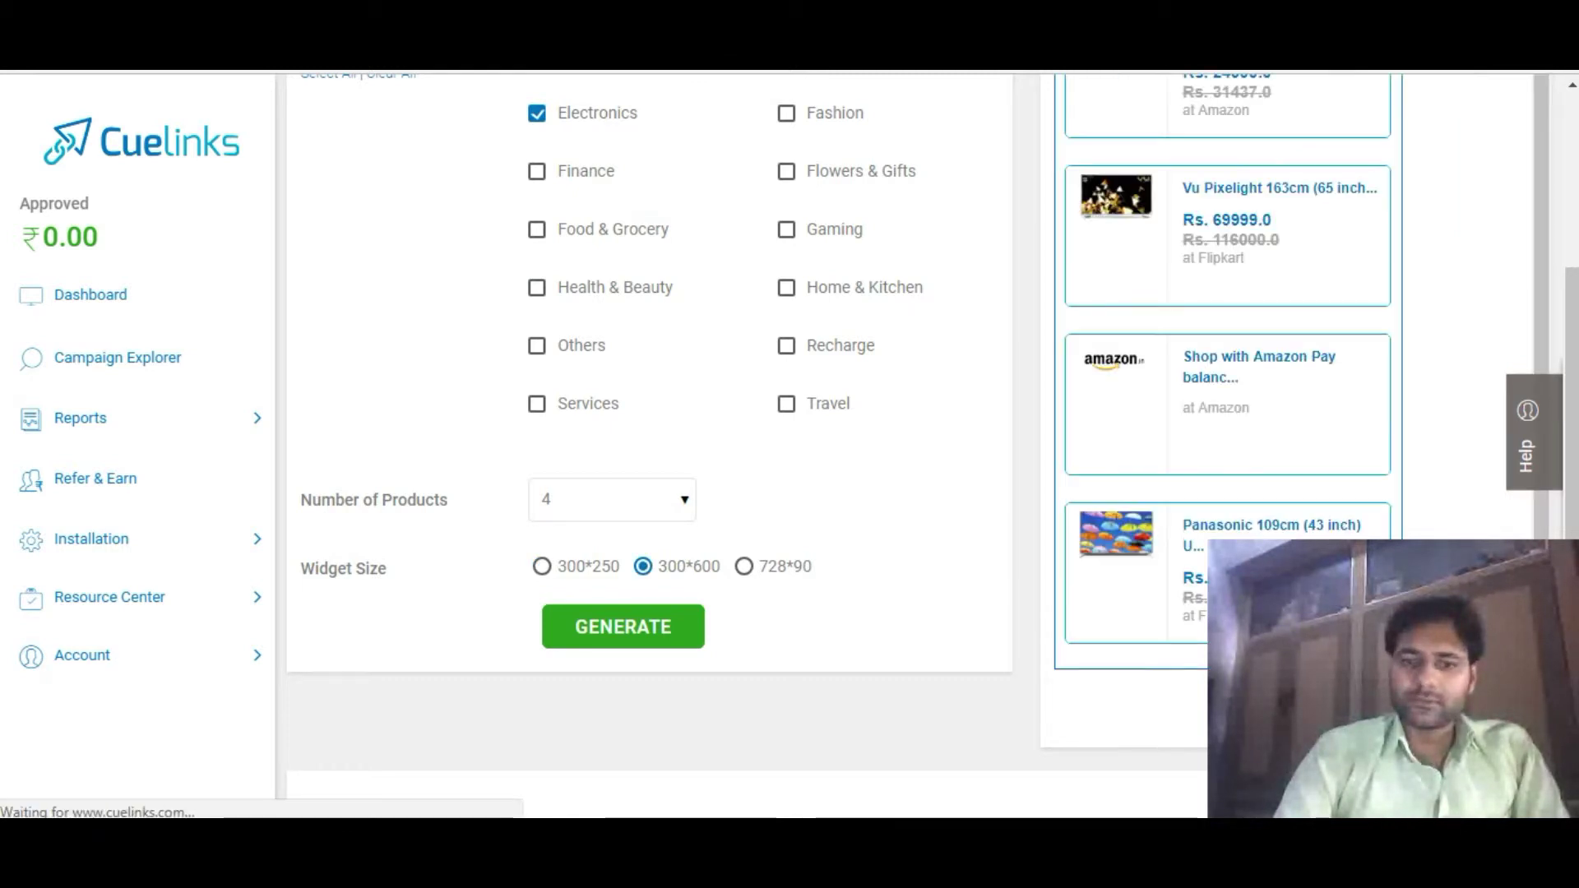
{"action": "scroll", "coordinate": [650, 444], "scroll_direction": "up", "scroll_amount": 3}
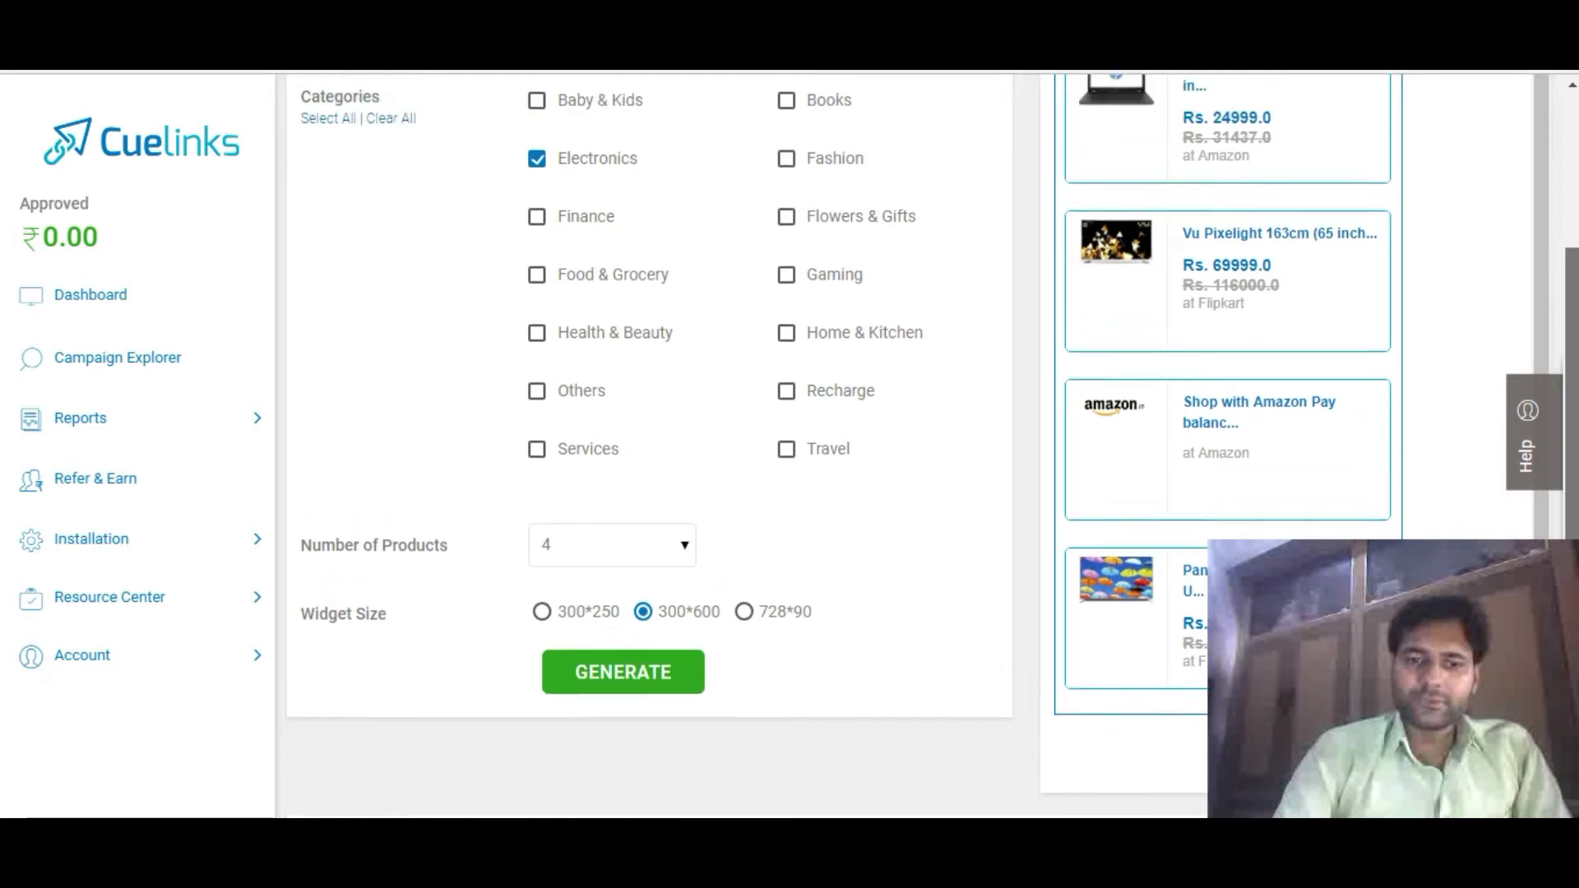
{"action": "scroll", "coordinate": [650, 444], "scroll_direction": "down", "scroll_amount": 3}
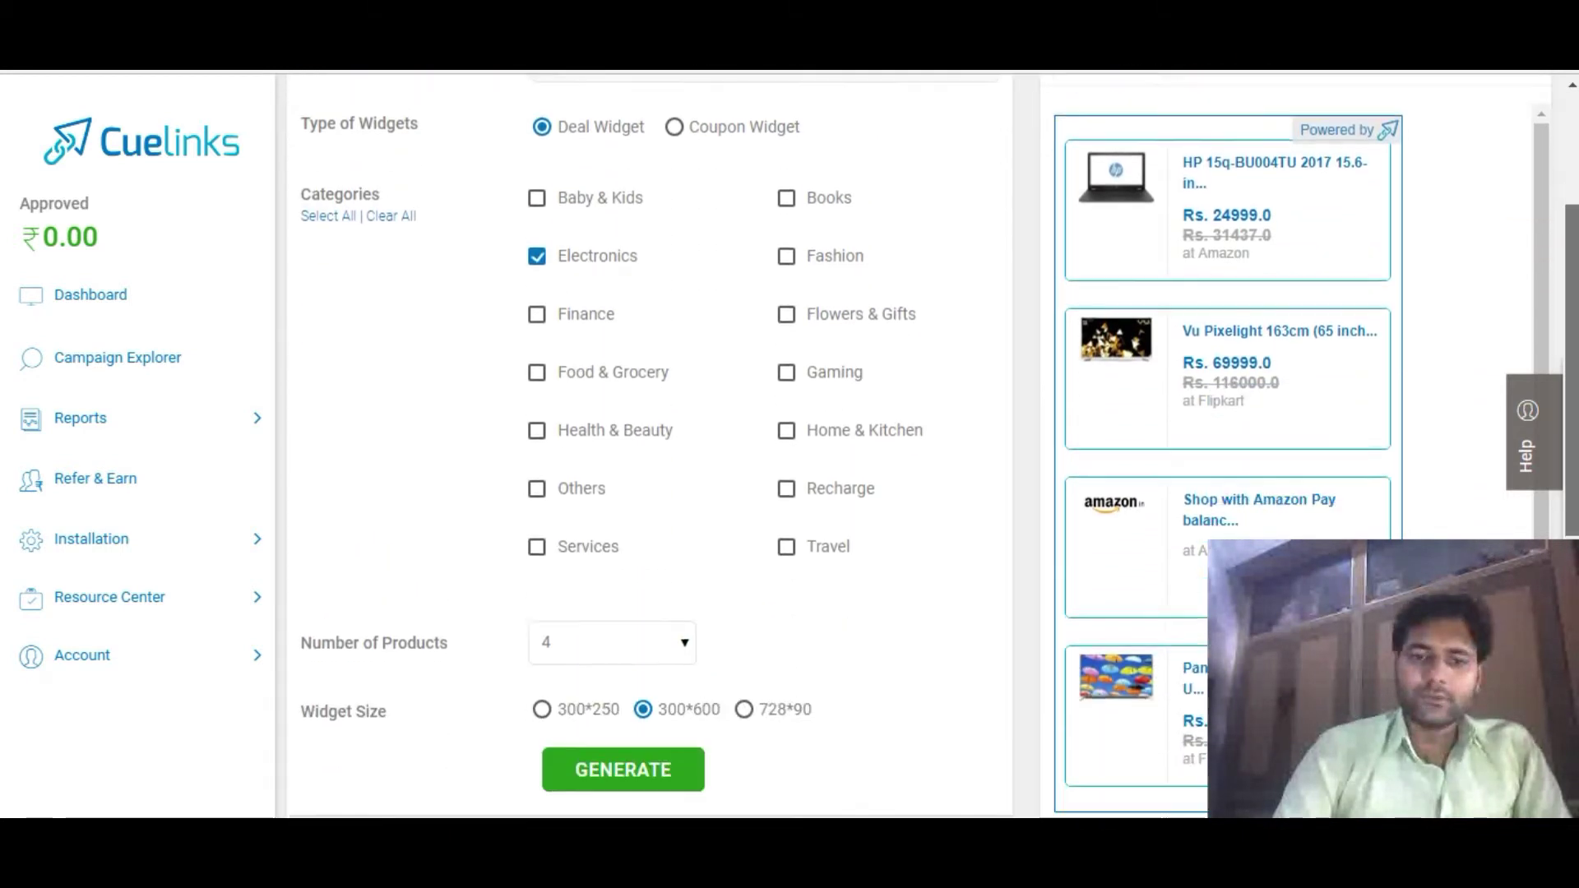
{"action": "left_click_drag", "start_coordinate": [1570, 399], "coordinate": [1570, 417]}
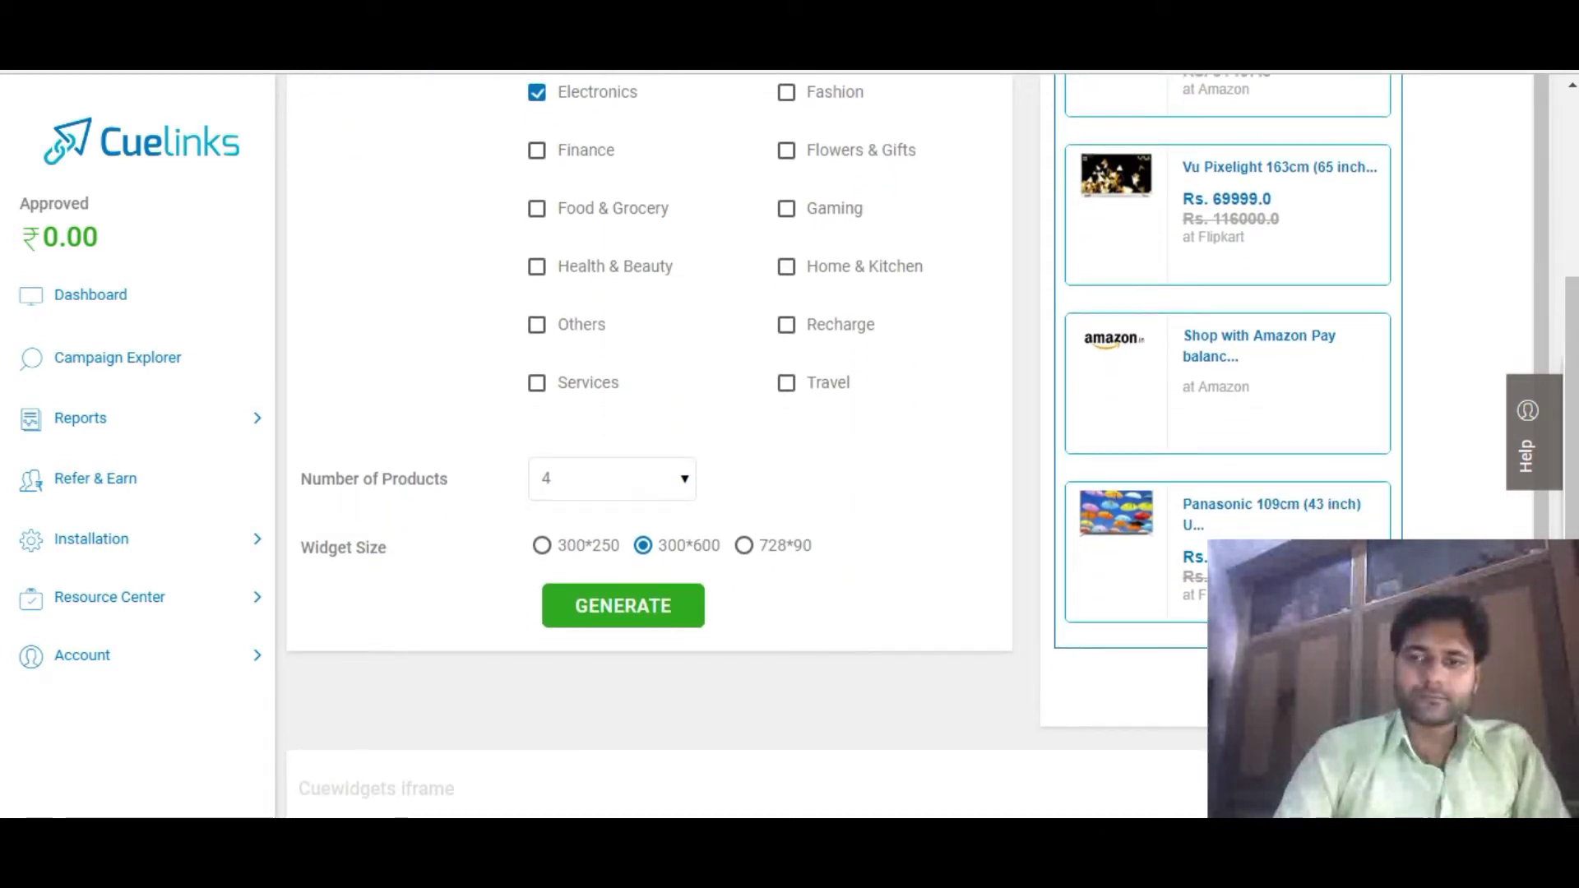
{"action": "left_click", "coordinate": [541, 545]}
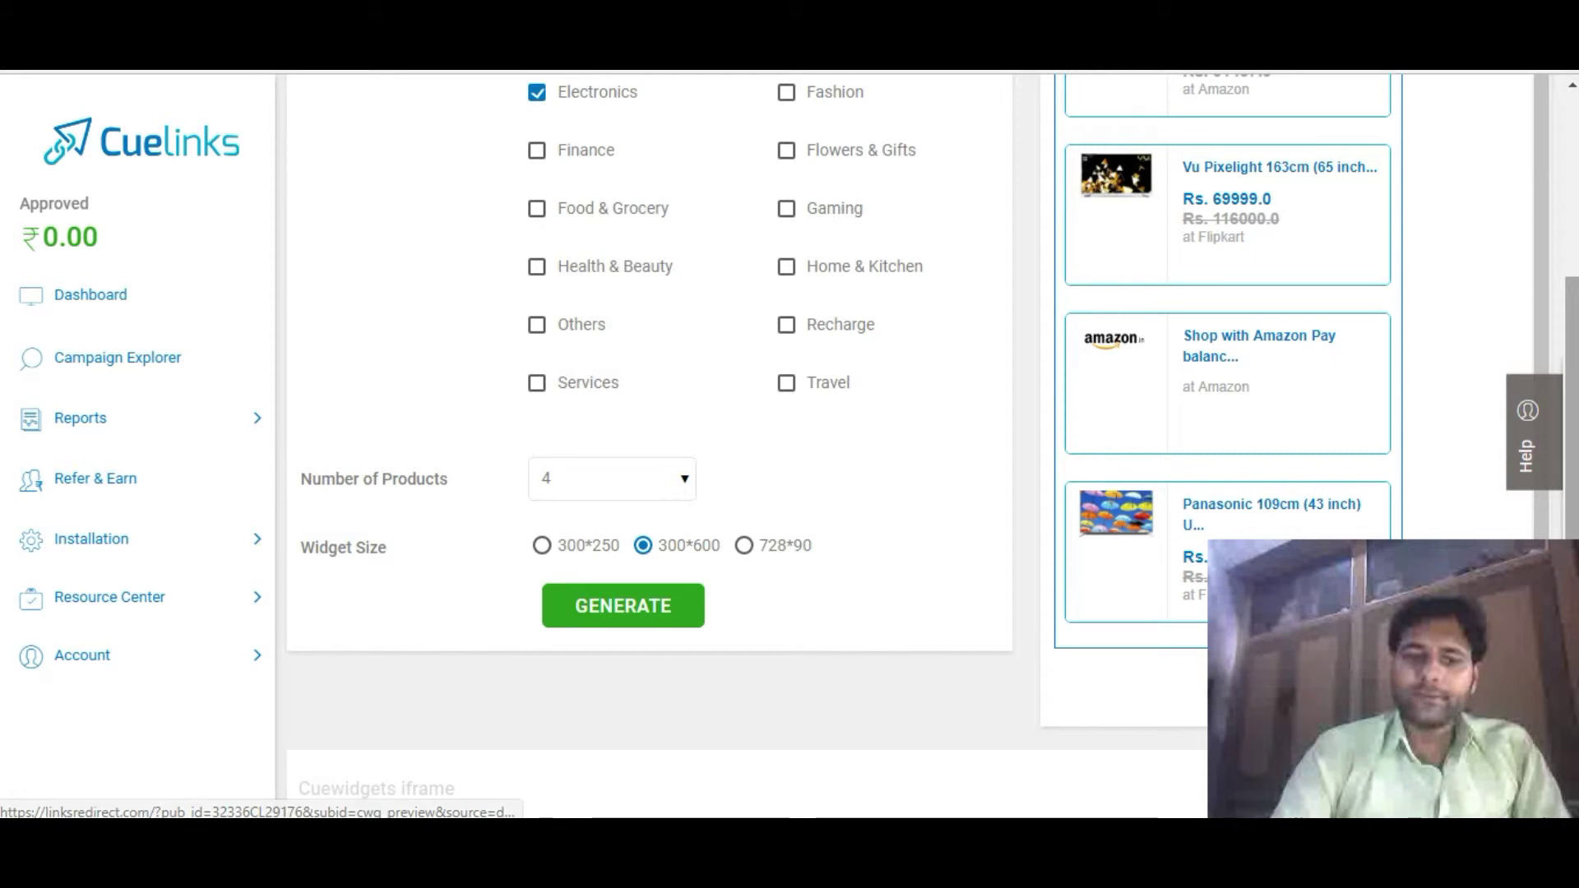
{"action": "scroll", "coordinate": [649, 444], "scroll_direction": "up", "scroll_amount": 3}
{"action": "scroll", "coordinate": [649, 444], "scroll_direction": "down", "scroll_amount": 3}
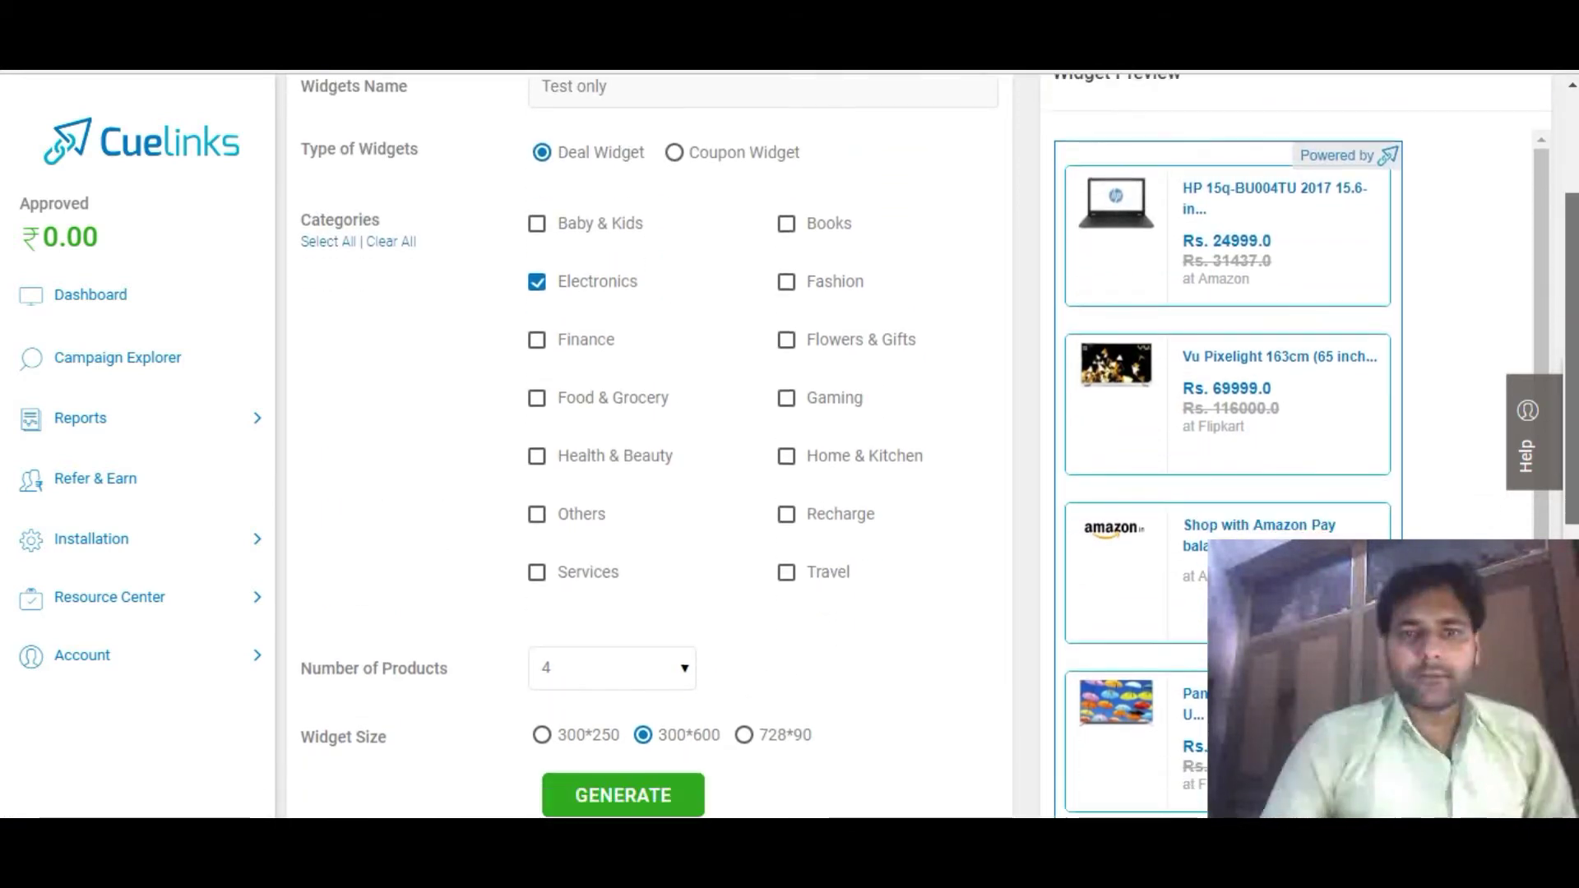
{"action": "scroll", "coordinate": [650, 444], "scroll_direction": "down", "scroll_amount": 1}
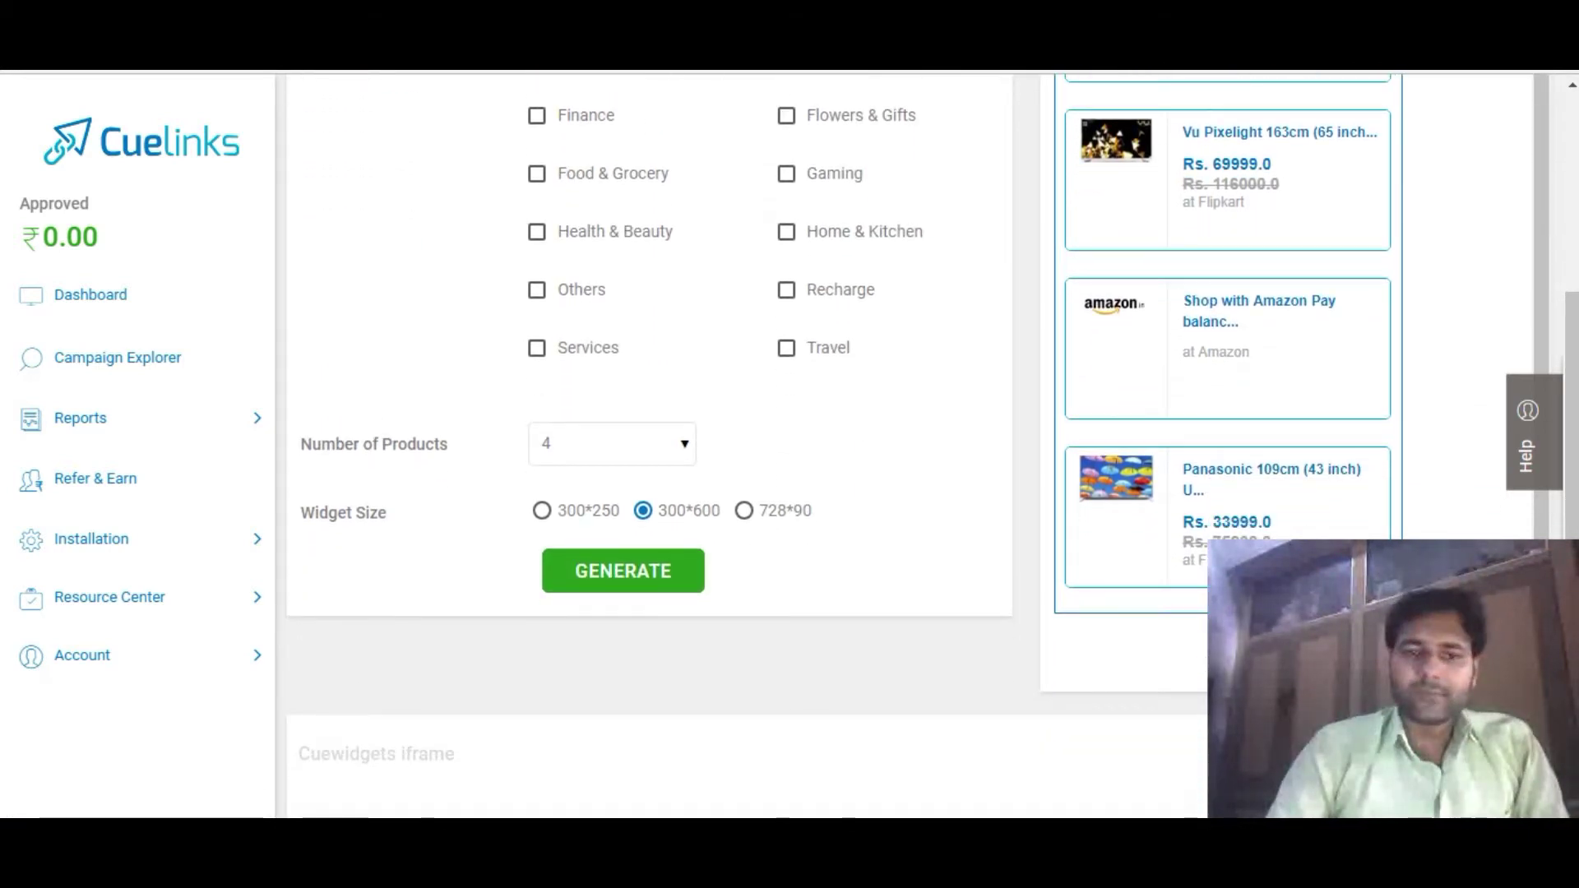
Generate the widget and copy its iframe embed code.
{"action": "left_click", "coordinate": [624, 571]}
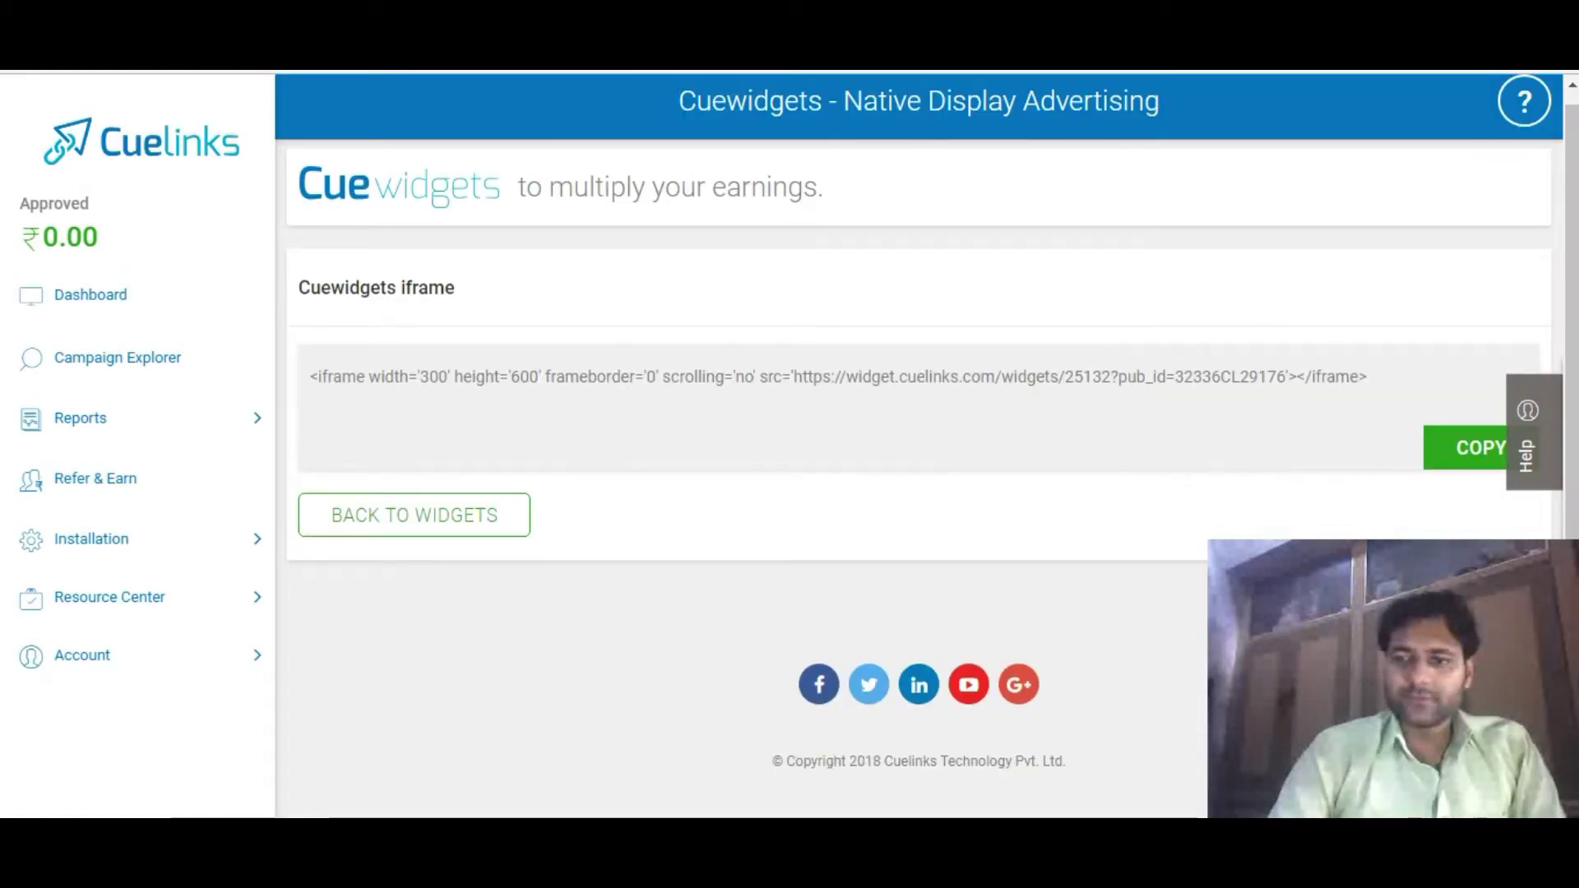
{"action": "left_click_drag", "start_coordinate": [1367, 376], "coordinate": [310, 377]}
{"action": "left_click", "coordinate": [1472, 448]}
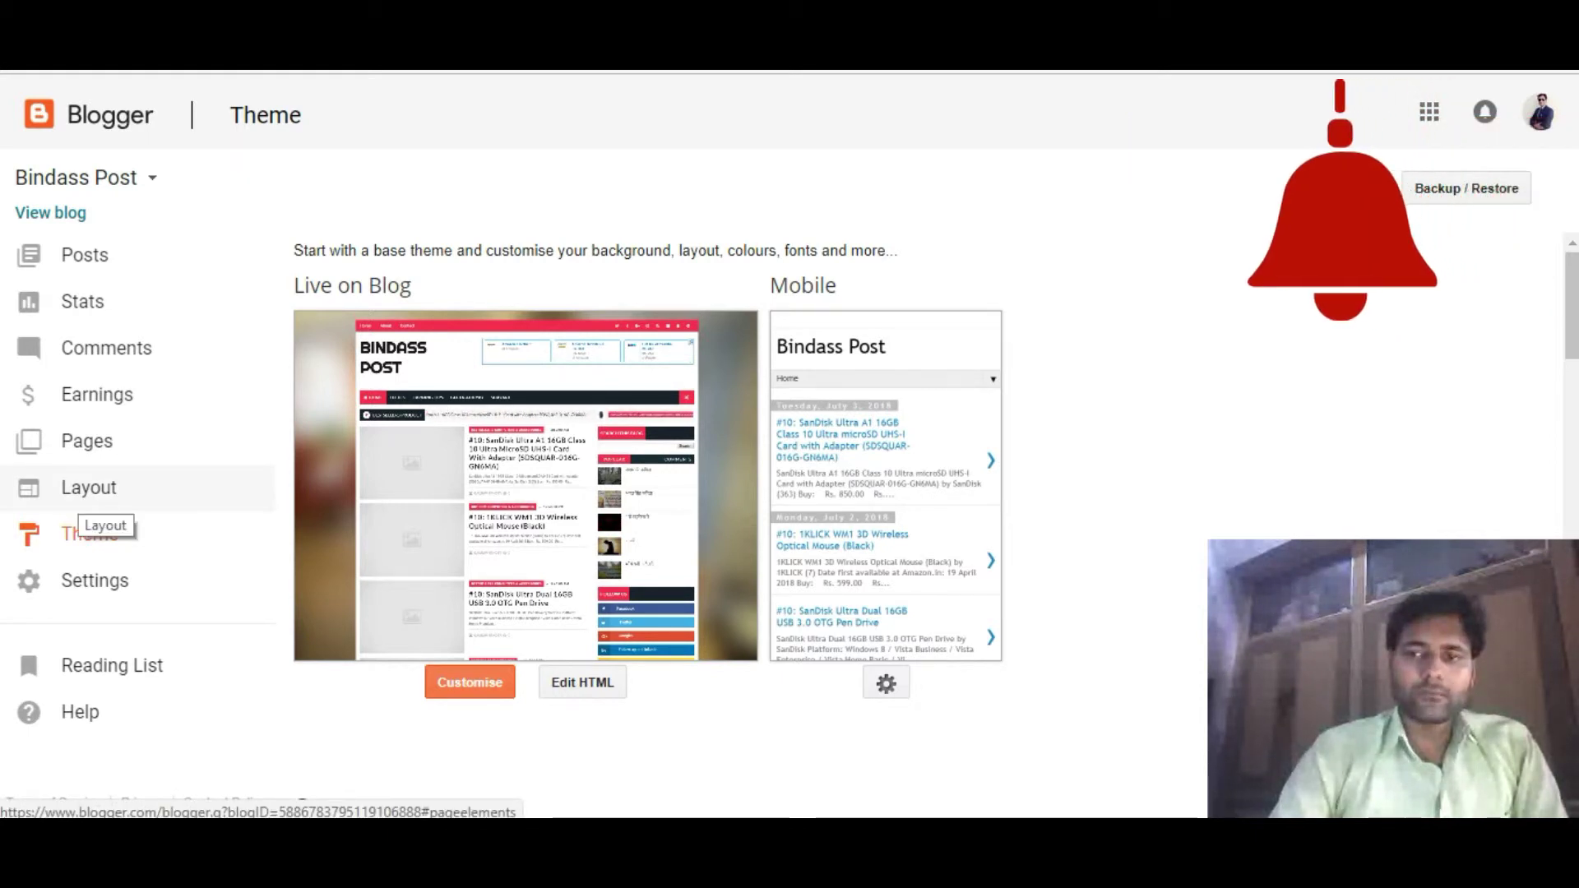
Switch to Blogger, open the Bindass Post layout and start adding an HTML/JavaScript gadget to the Sidebar1 section.
{"action": "left_click", "coordinate": [86, 491]}
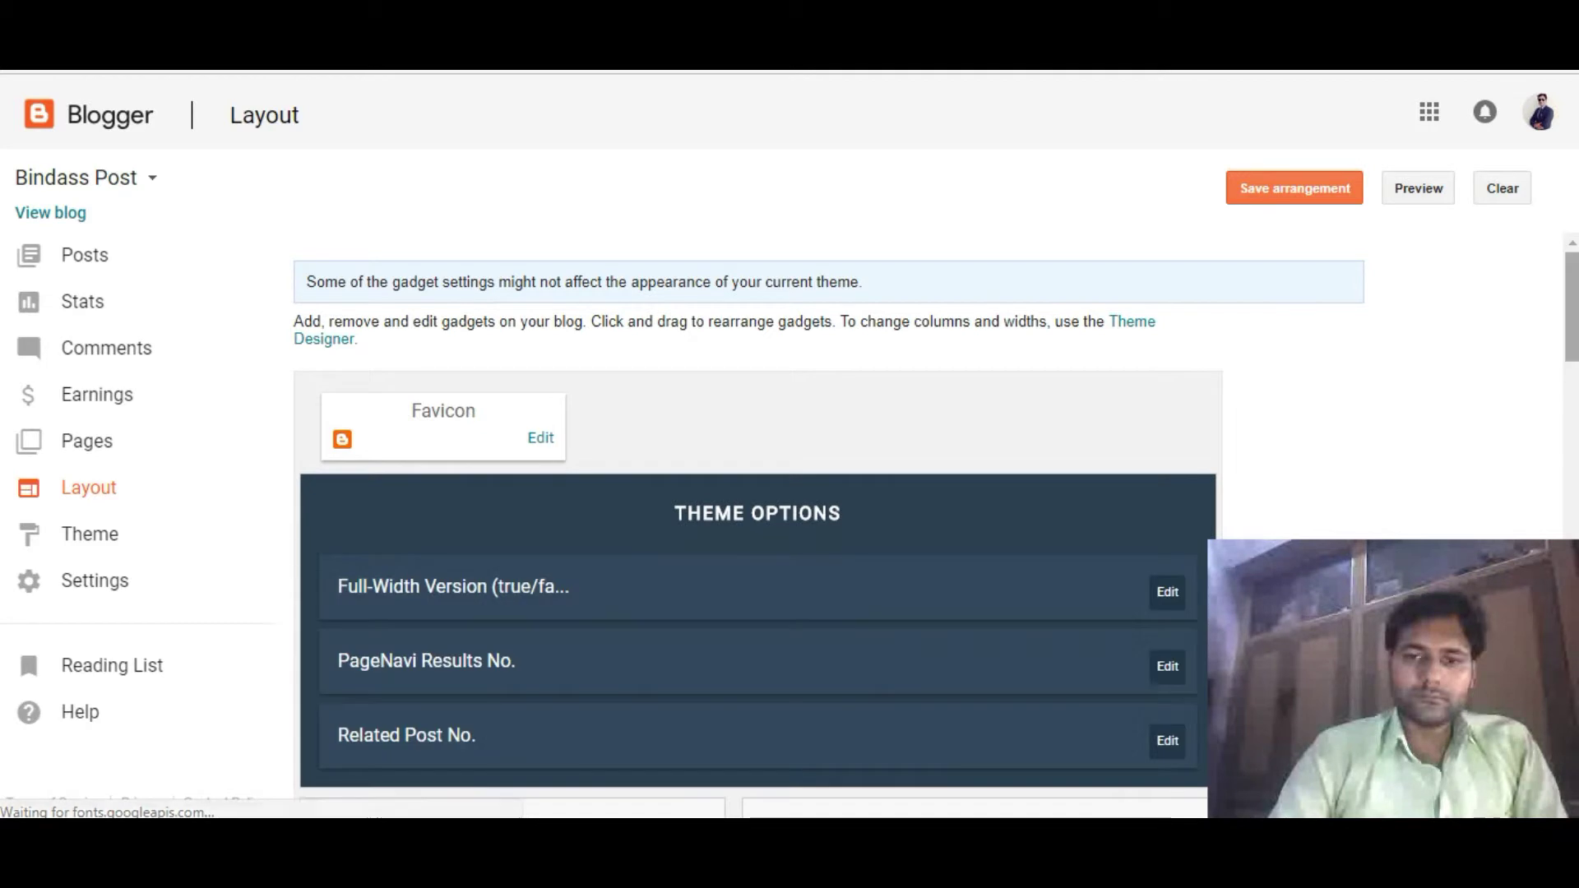
{"action": "scroll", "coordinate": [757, 526], "scroll_direction": "down", "scroll_amount": 5}
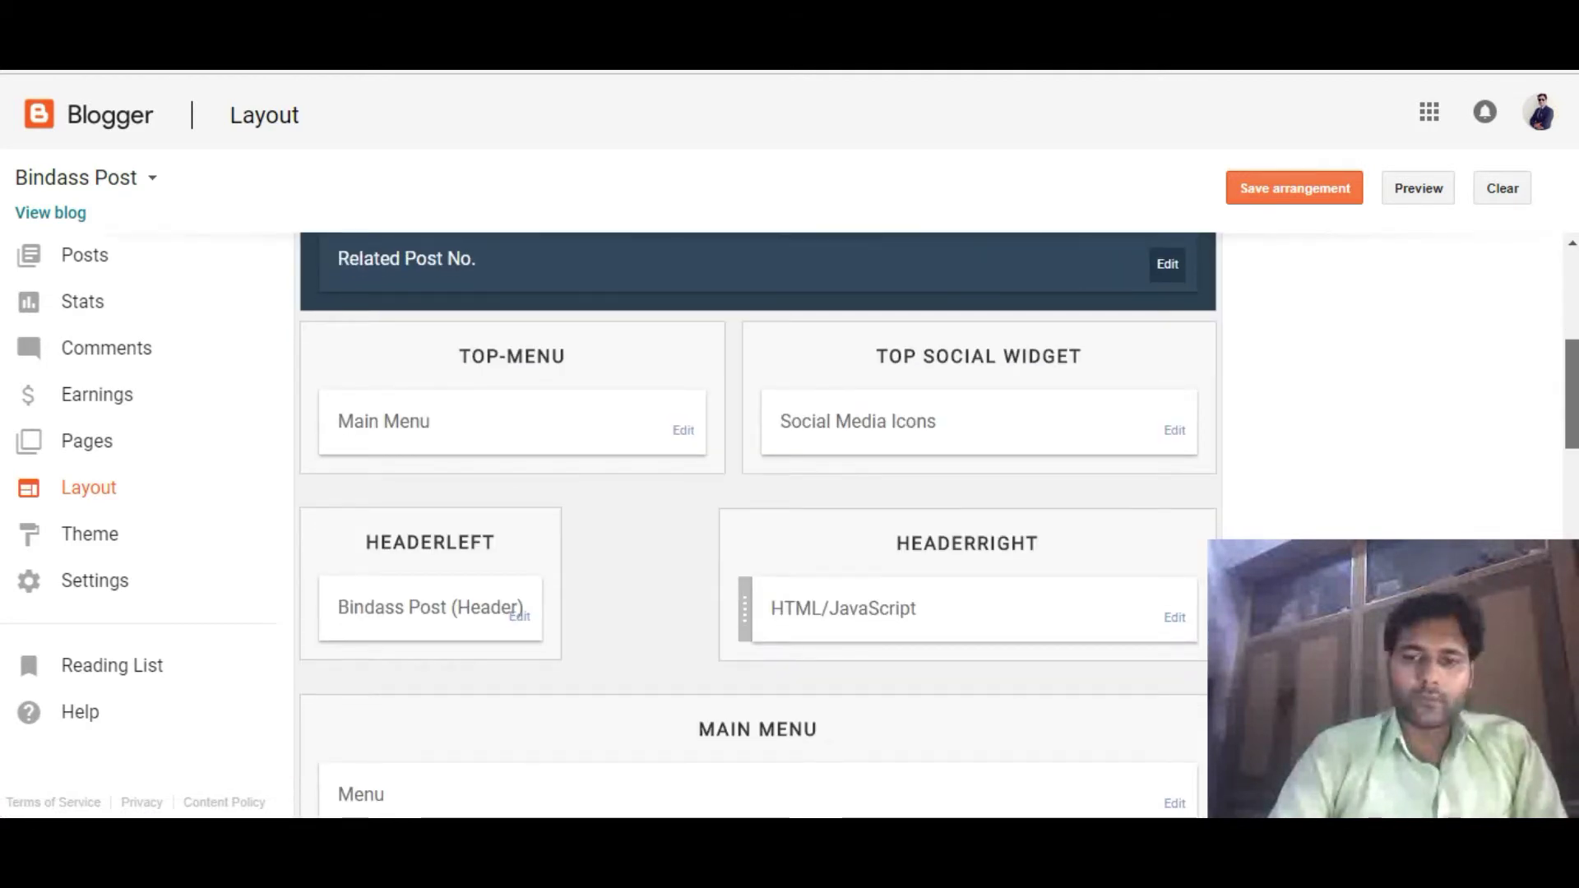
{"action": "scroll", "coordinate": [757, 527], "scroll_direction": "down", "scroll_amount": 4}
{"action": "scroll", "coordinate": [757, 526], "scroll_direction": "down", "scroll_amount": 4}
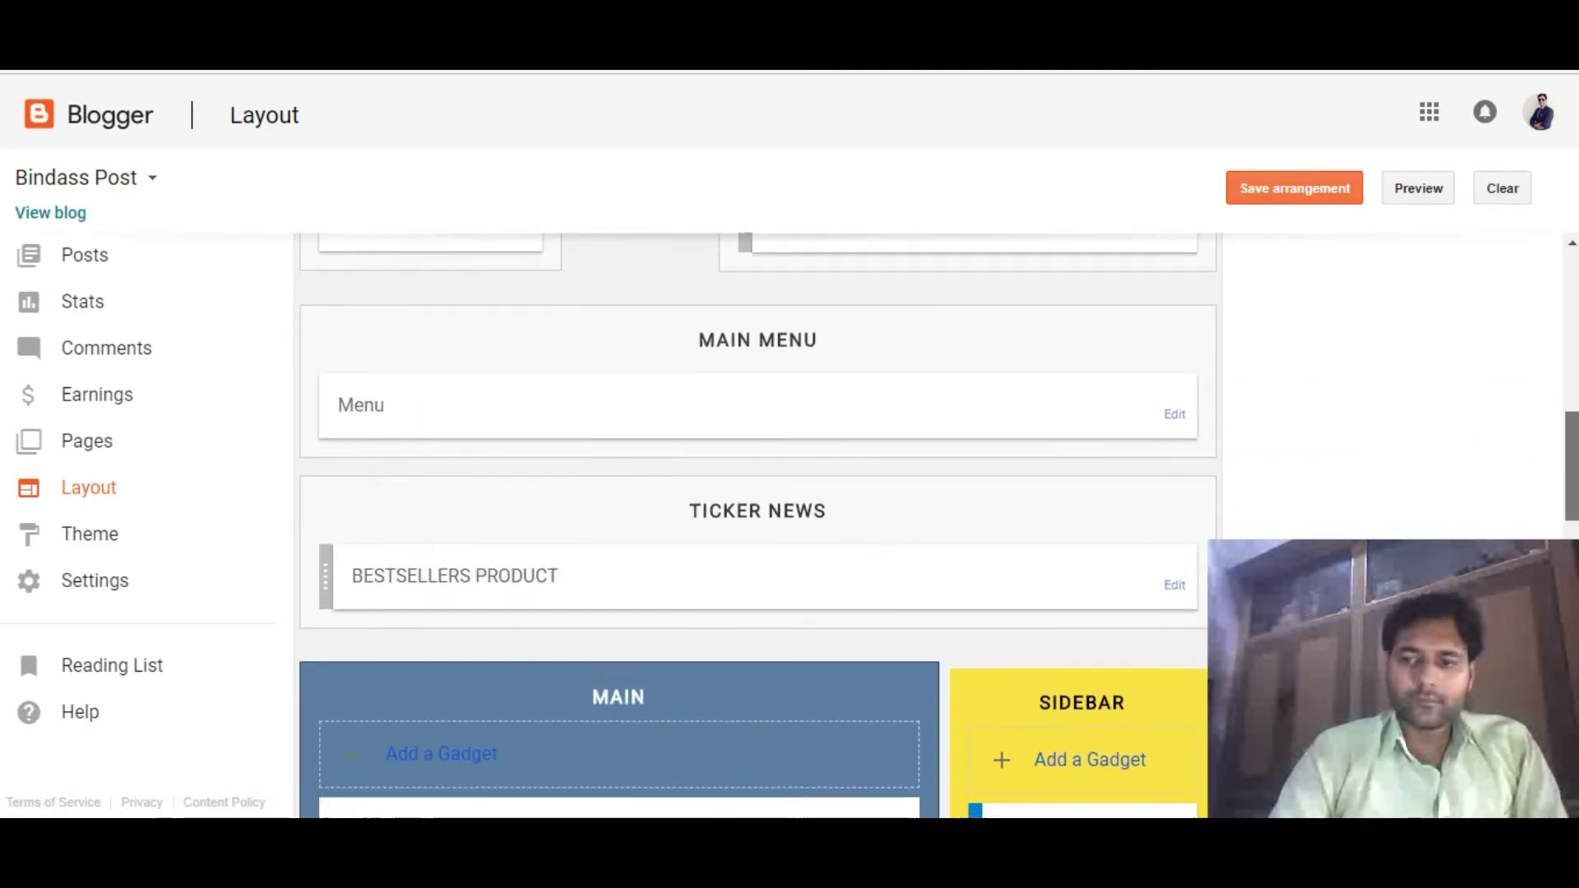
{"action": "scroll", "coordinate": [756, 526], "scroll_direction": "down", "scroll_amount": 6}
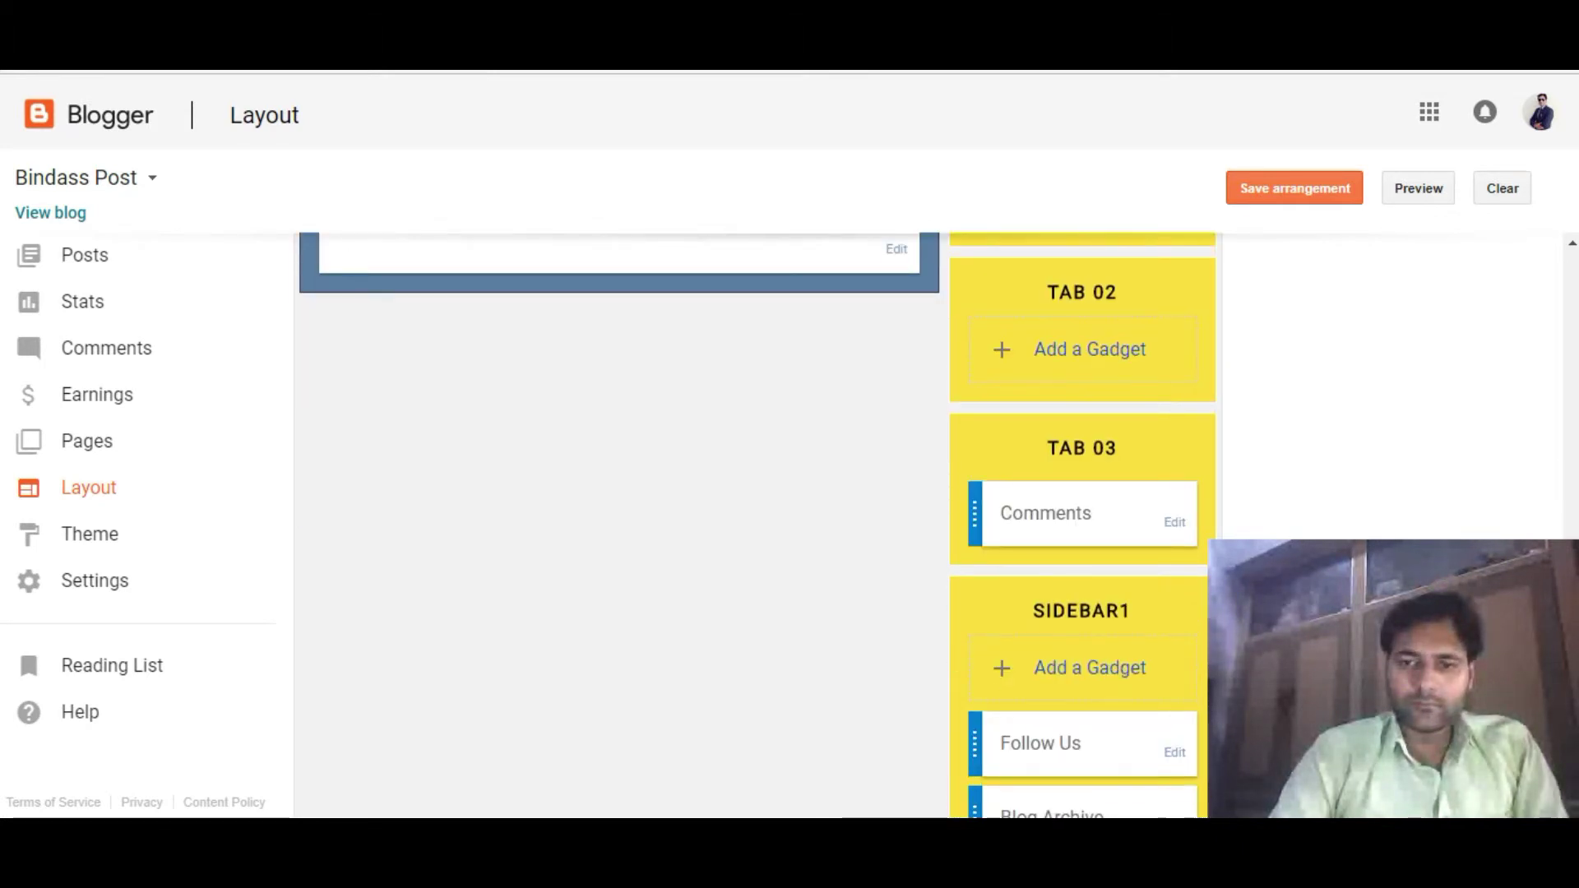
{"action": "scroll", "coordinate": [757, 526], "scroll_direction": "down", "scroll_amount": 6}
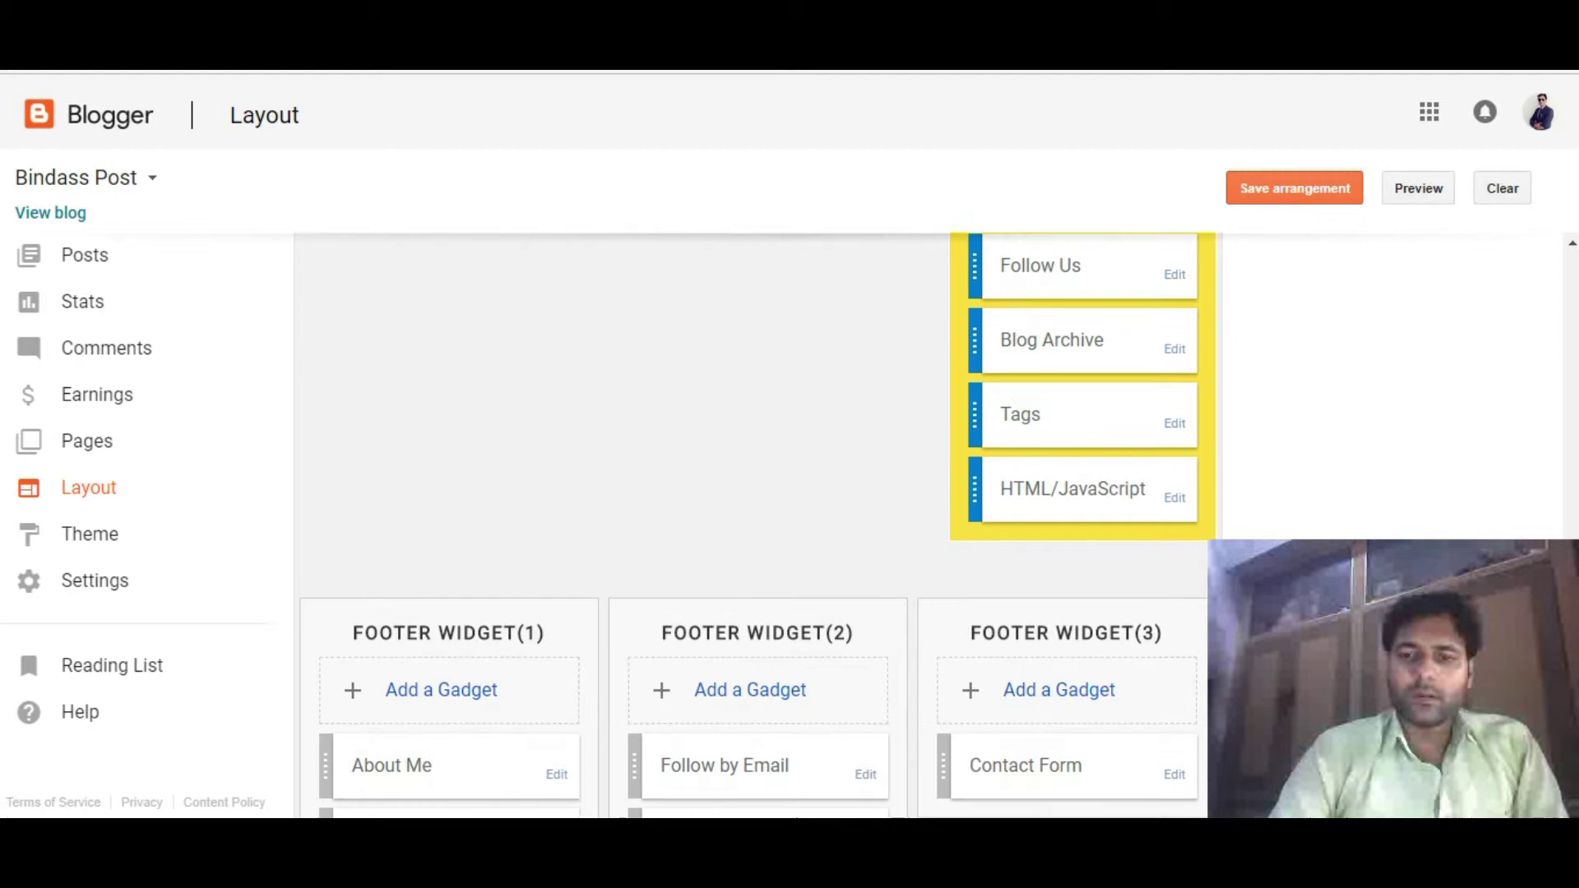
{"action": "scroll", "coordinate": [756, 526], "scroll_direction": "up", "scroll_amount": 4}
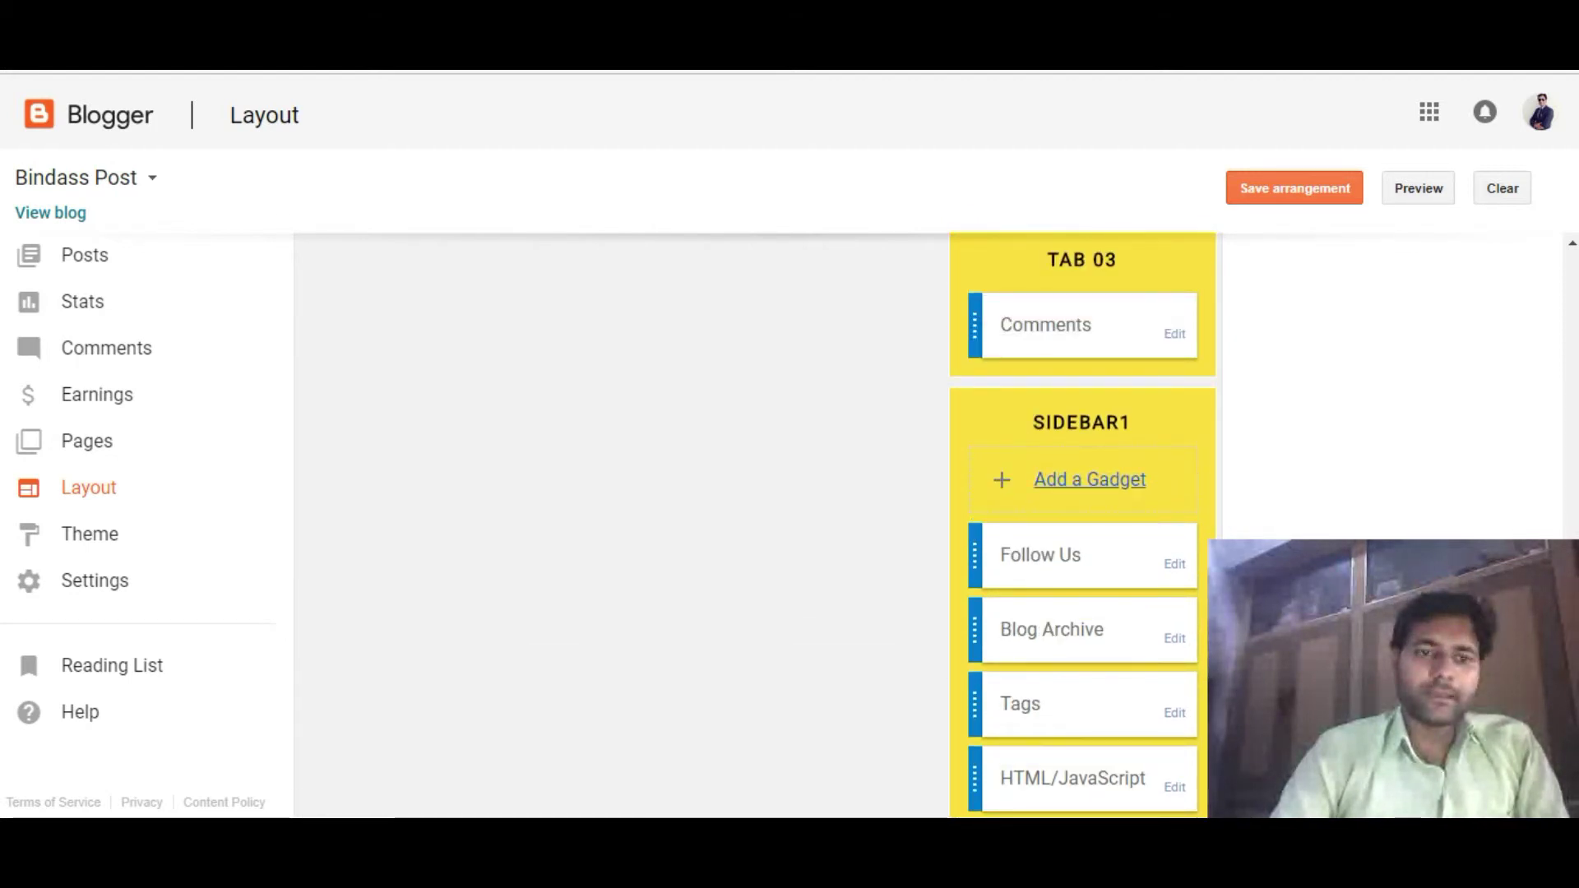
{"action": "left_click", "coordinate": [1089, 480]}
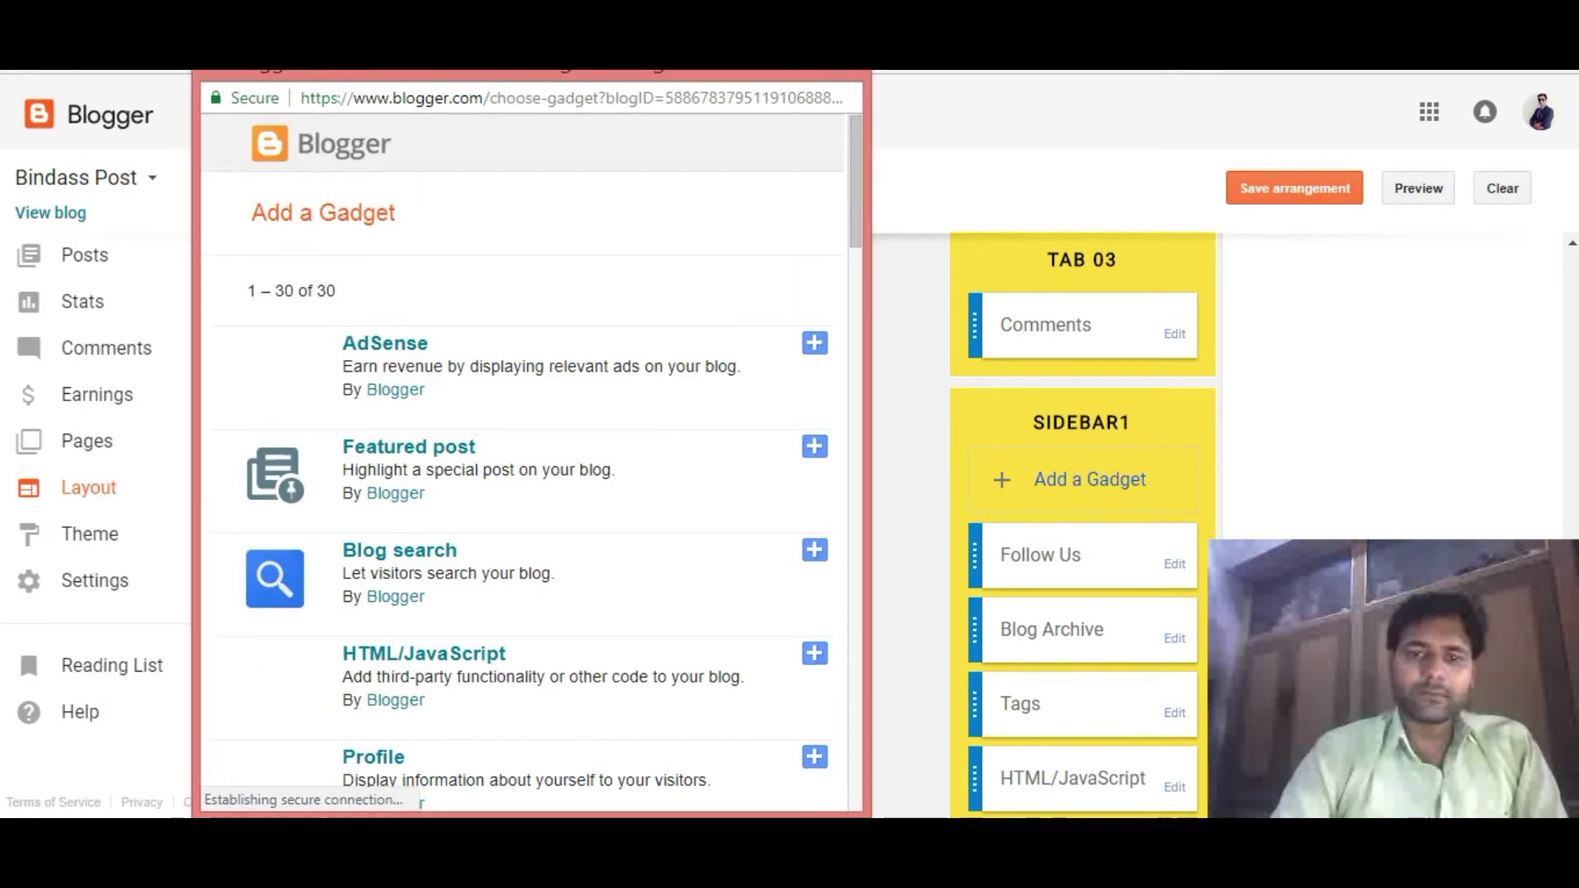
{"action": "scroll", "coordinate": [526, 461], "scroll_direction": "down", "scroll_amount": 3}
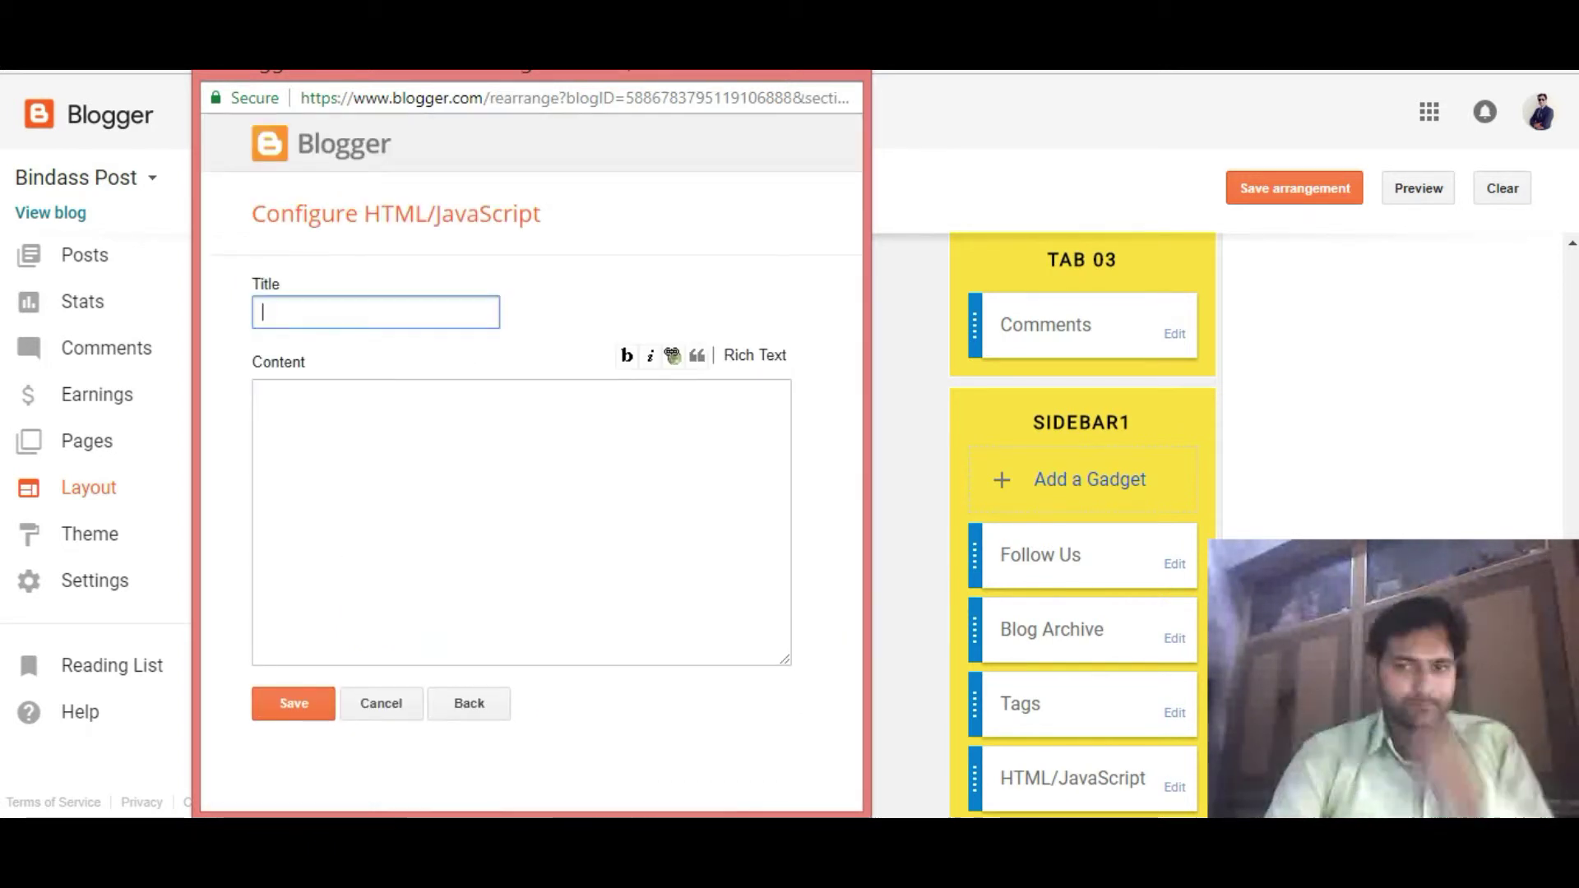
Paste the copied Cuewidgets iframe code as the gadget's content and save the gadget without a title.
{"action": "left_click", "coordinate": [256, 392]}
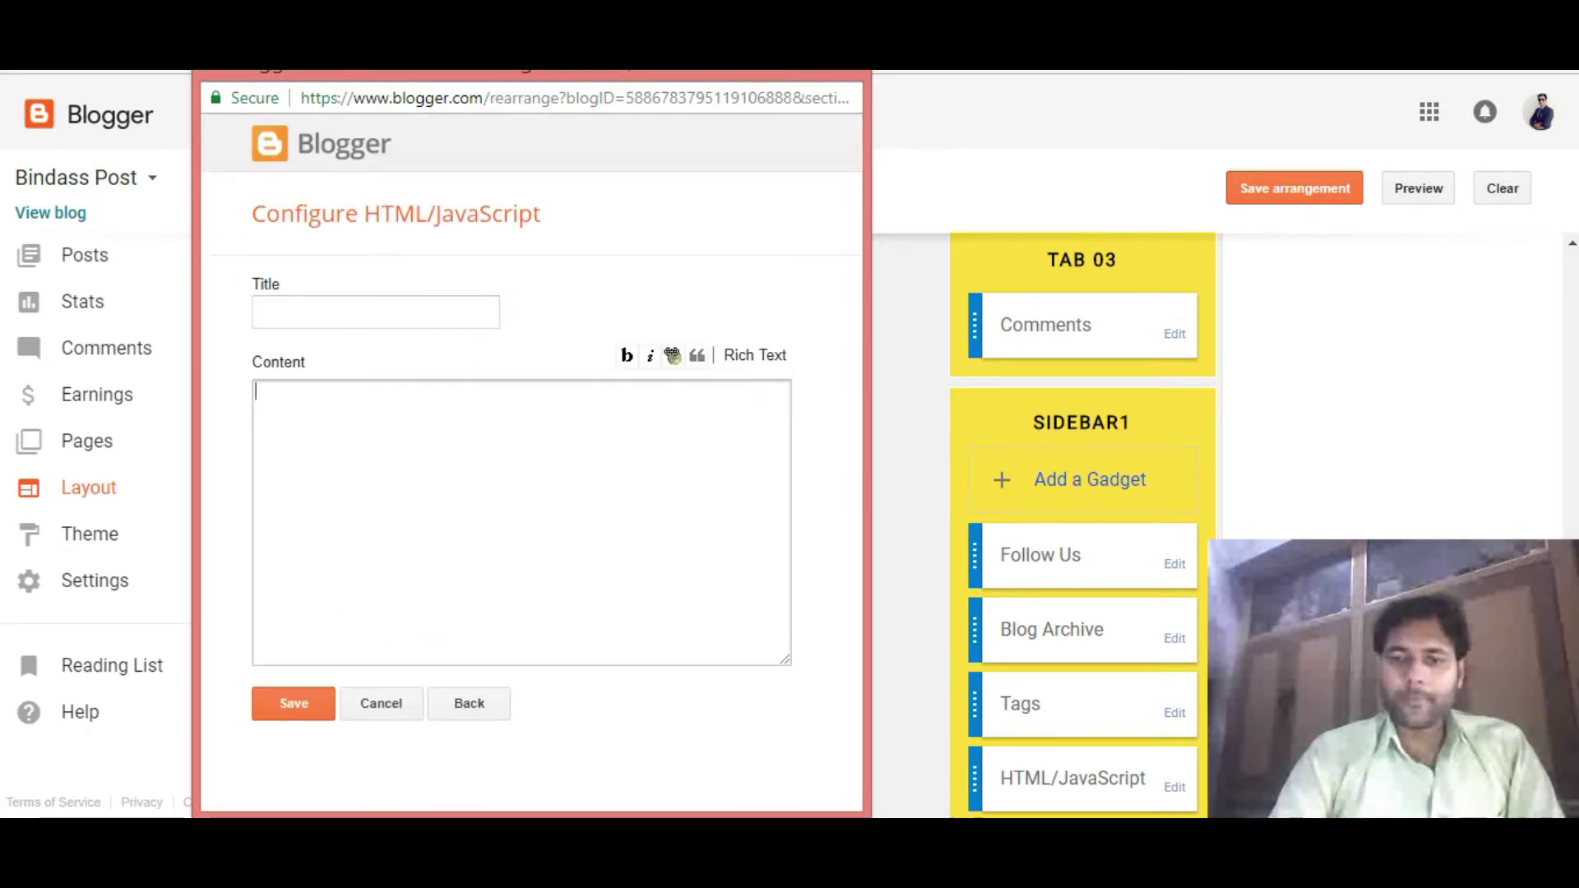
{"action": "key", "text": "ctrl+v"}
{"action": "left_click", "coordinate": [294, 703]}
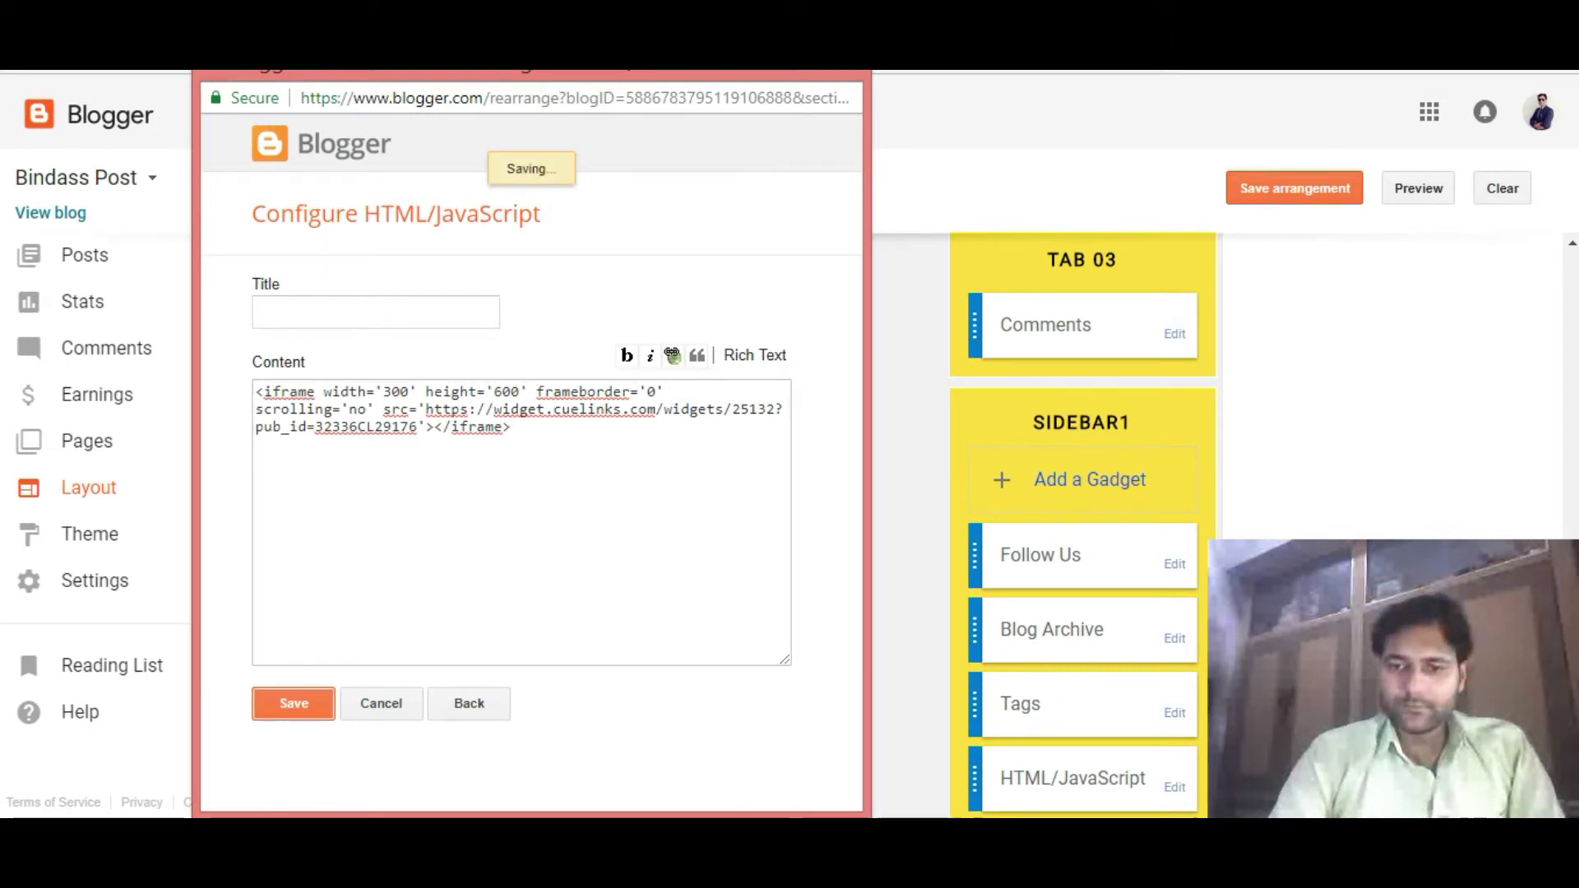
Move the new HTML/JavaScript gadget below Tags in Sidebar1 and save the layout arrangement.
{"action": "scroll", "coordinate": [927, 525], "scroll_direction": "down", "scroll_amount": 3}
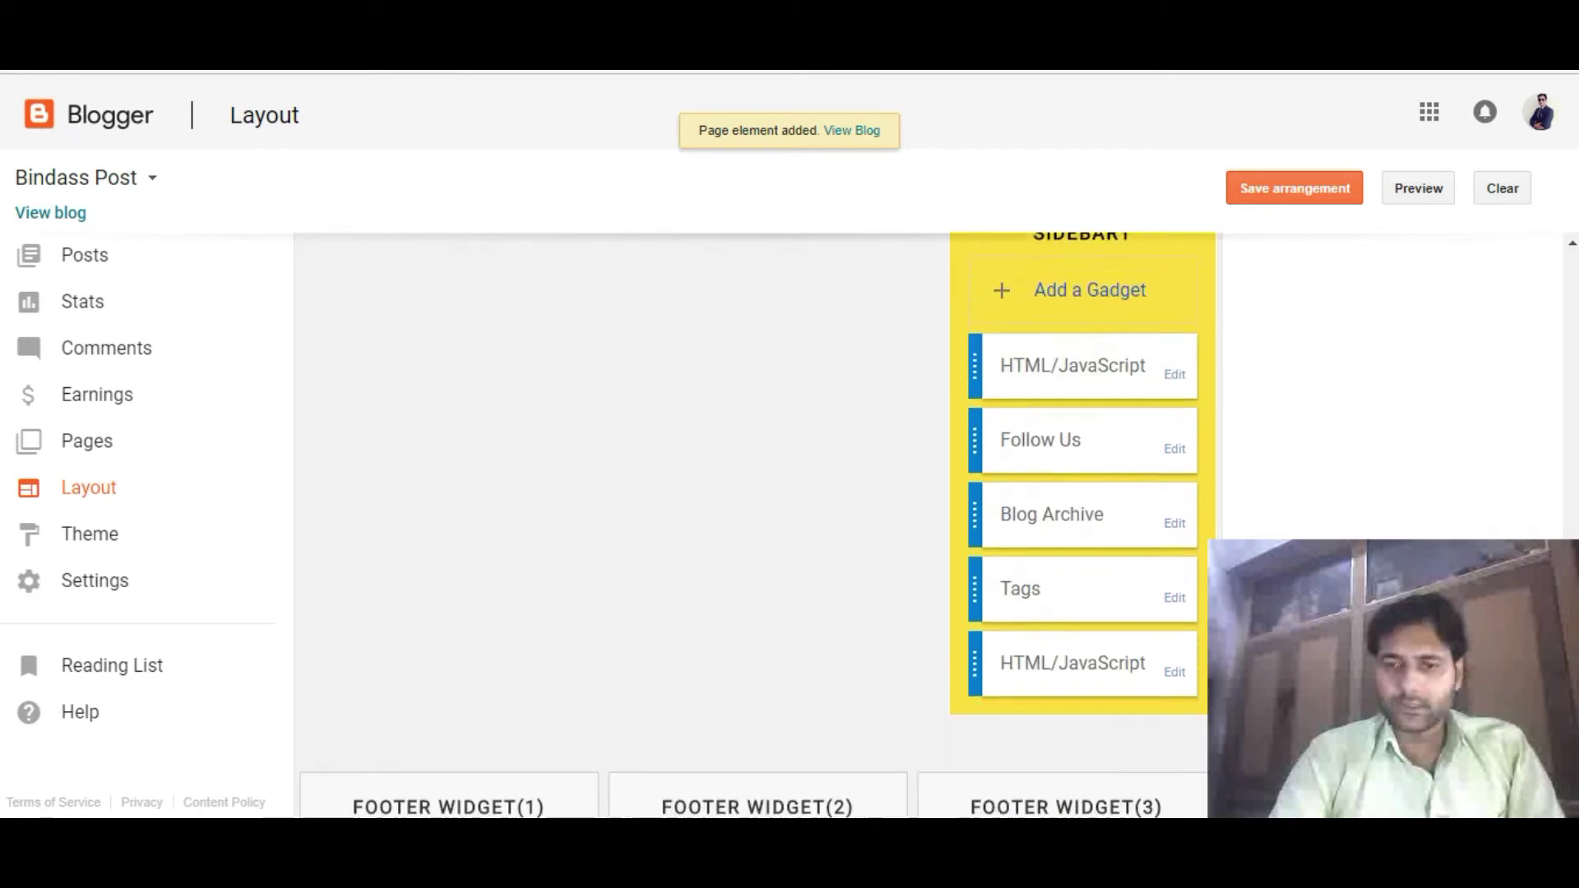
{"action": "left_click_drag", "start_coordinate": [1069, 294], "coordinate": [1073, 650]}
{"action": "left_click", "coordinate": [1293, 188]}
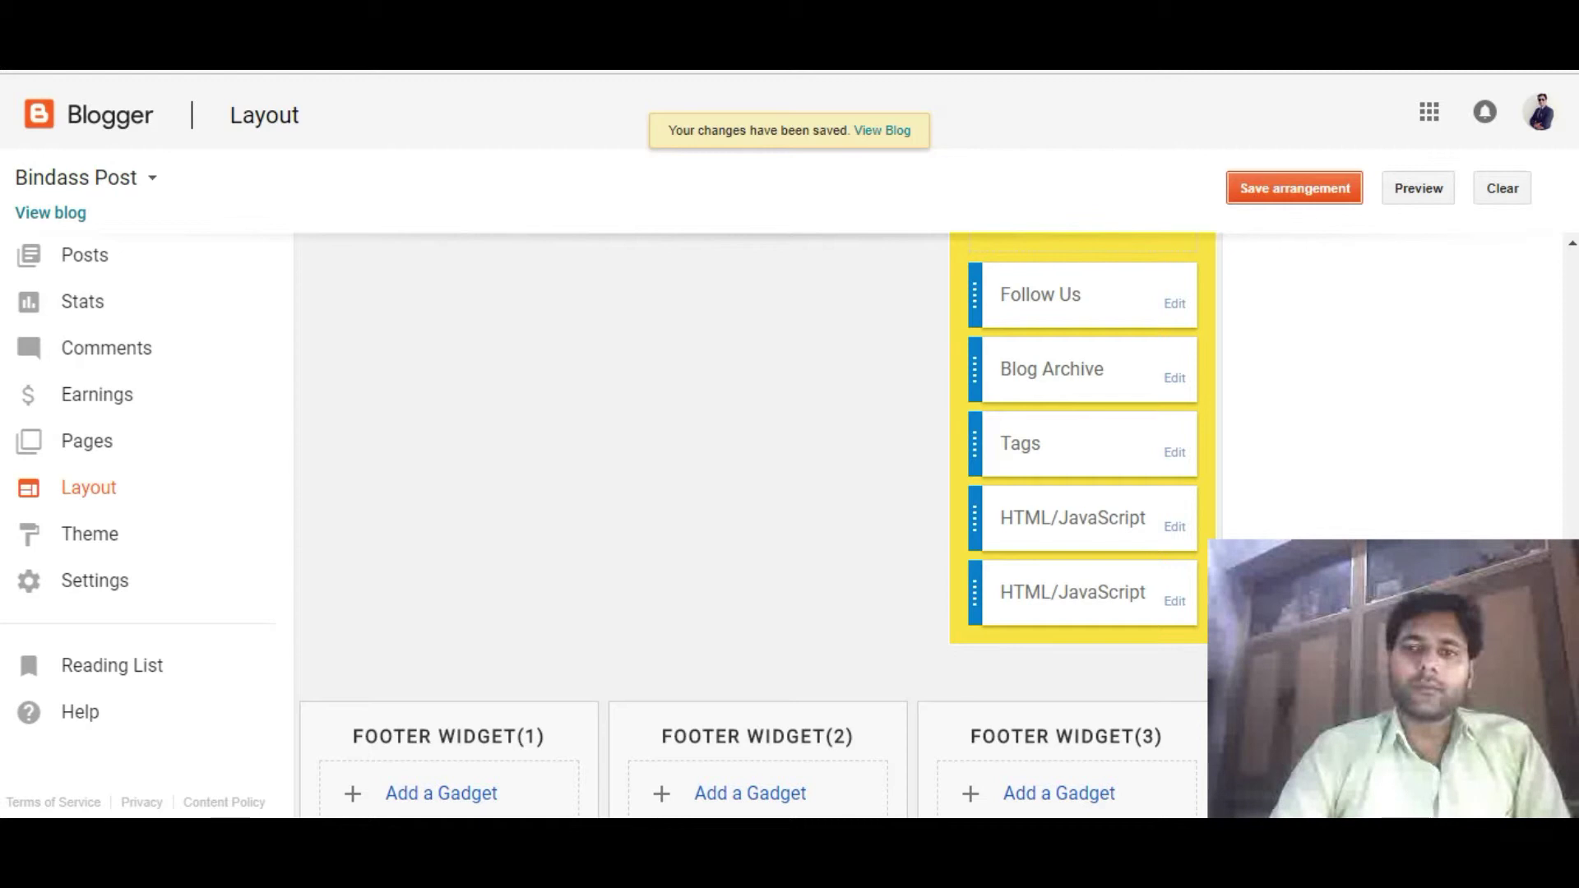
Open the live Bindass Post blog and look for the embedded deal widget in the sidebar.
{"action": "left_click", "coordinate": [881, 130]}
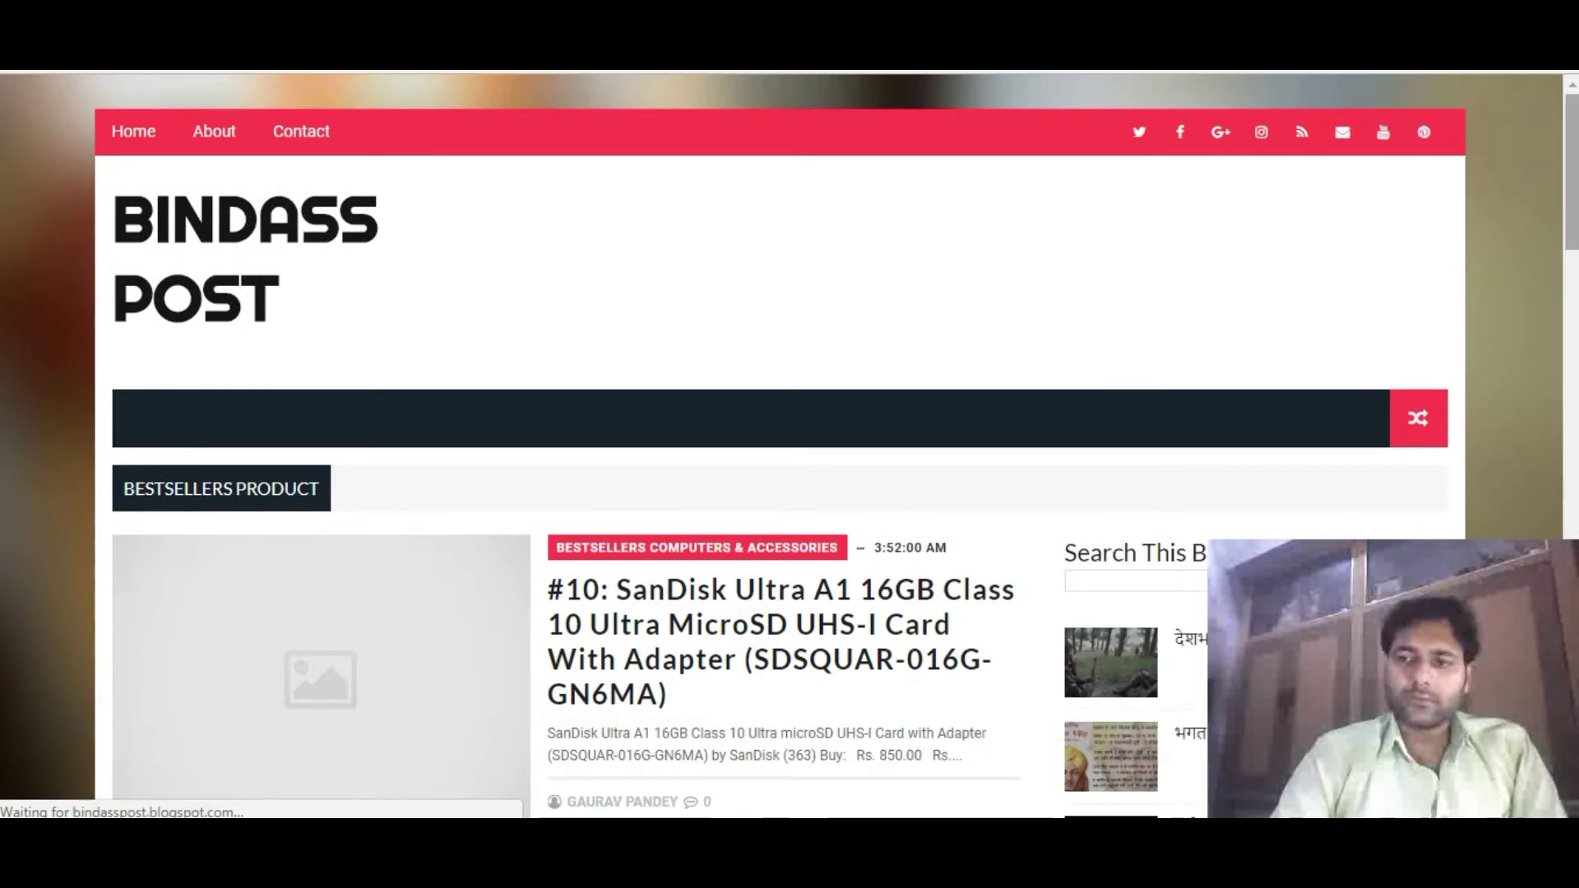
{"action": "left_click_drag", "start_coordinate": [1571, 171], "coordinate": [1570, 203]}
{"action": "scroll", "coordinate": [780, 446], "scroll_direction": "down", "scroll_amount": 4}
{"action": "scroll", "coordinate": [779, 446], "scroll_direction": "down", "scroll_amount": 1}
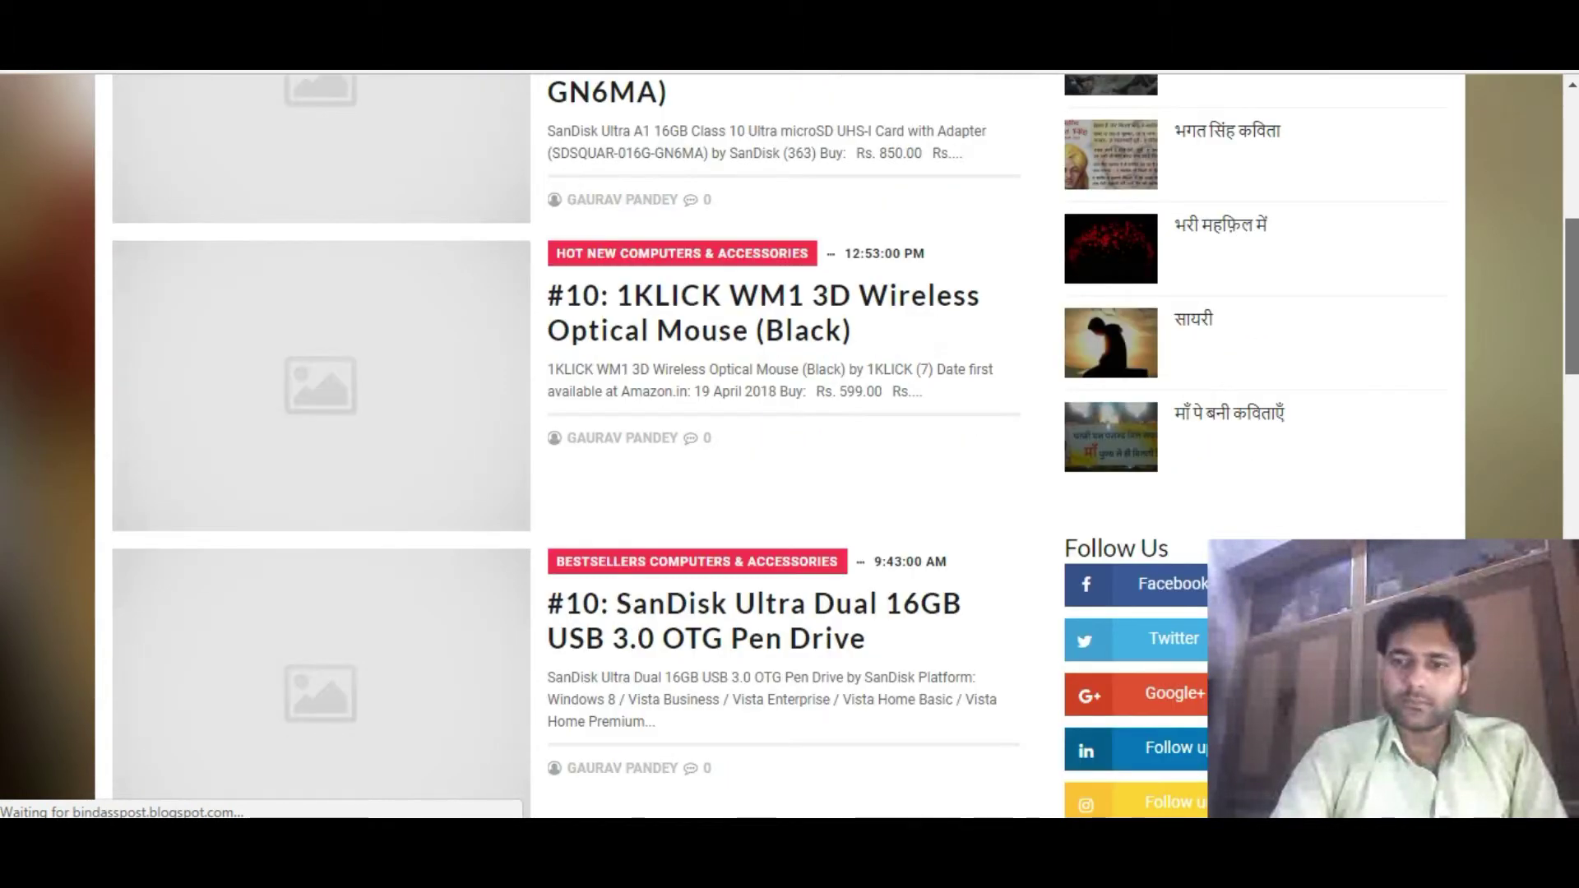